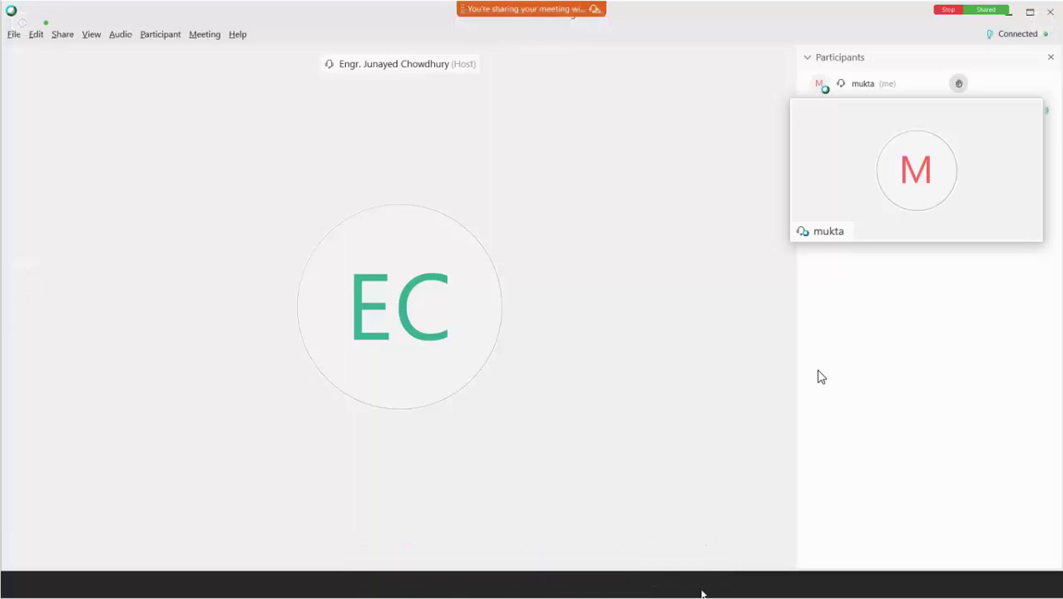
Step: Minimize the Webex meeting window, leaving only the participant's floating video tile
{"action": "mouse_move", "coordinate": [723, 512]}
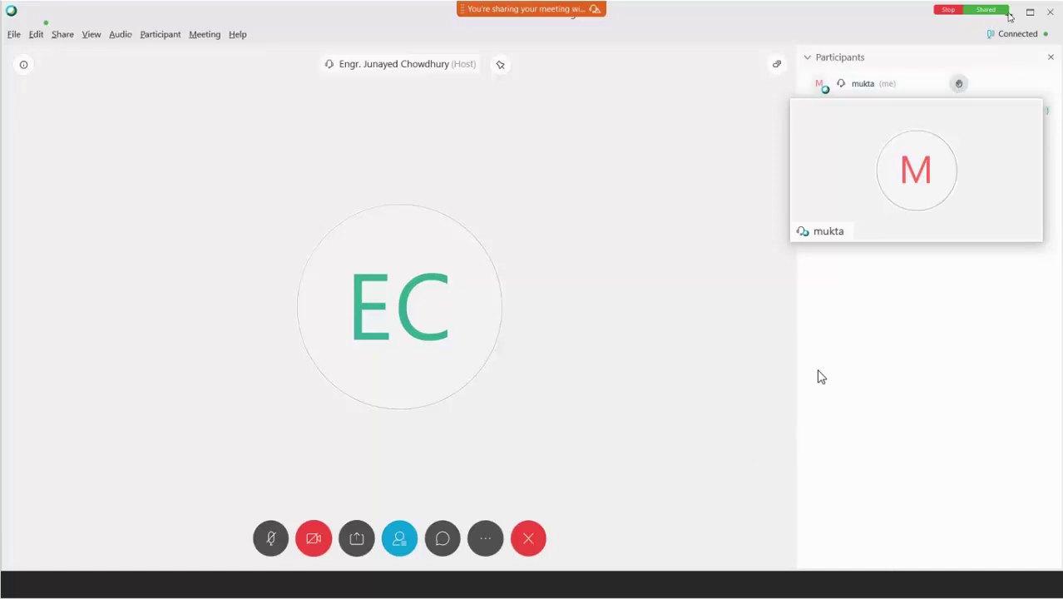
{"action": "left_click", "coordinate": [1011, 17]}
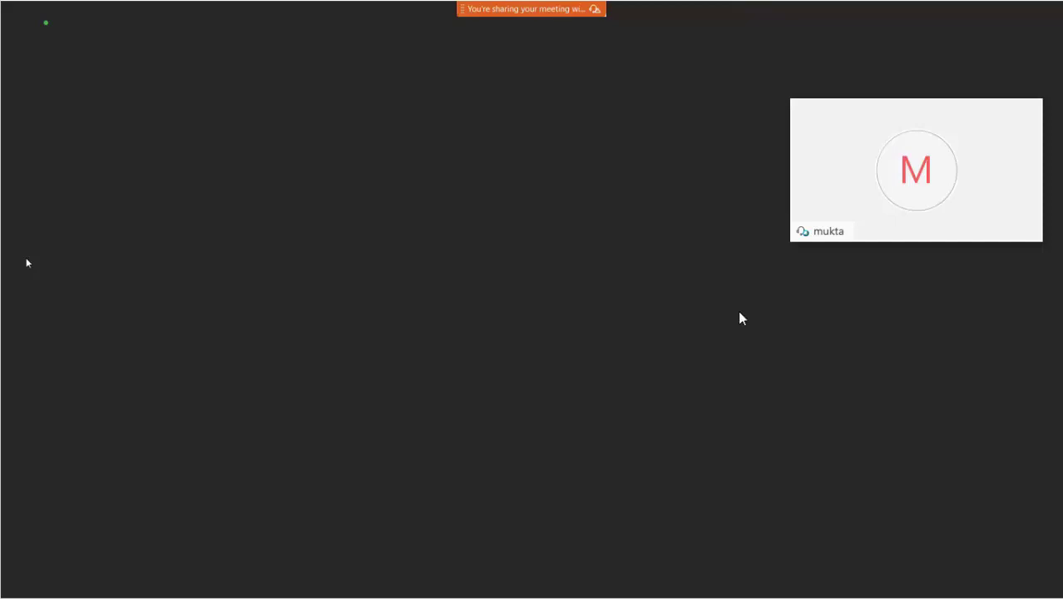
Step: Collapse the participant's video tile to a small bar and zoom out the shared screen view
{"action": "mouse_move", "coordinate": [574, 95]}
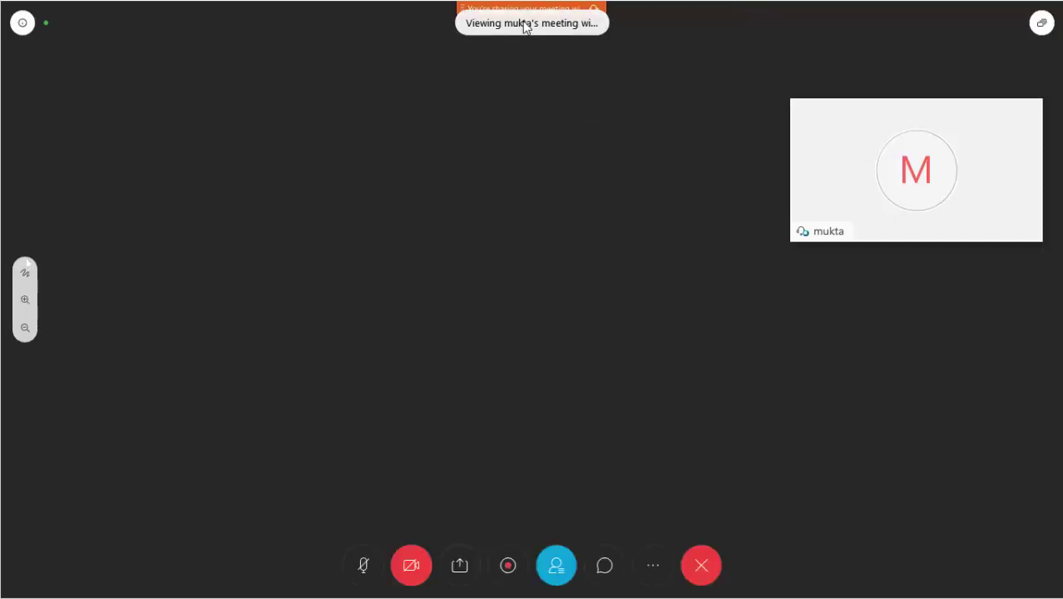
{"action": "mouse_move", "coordinate": [897, 169]}
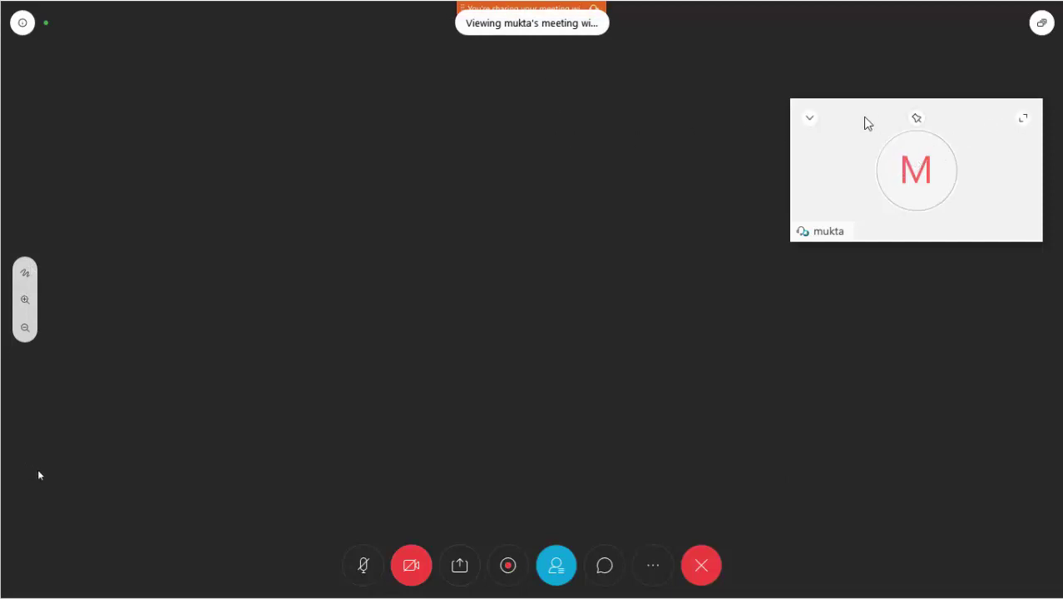
{"action": "left_click", "coordinate": [809, 118]}
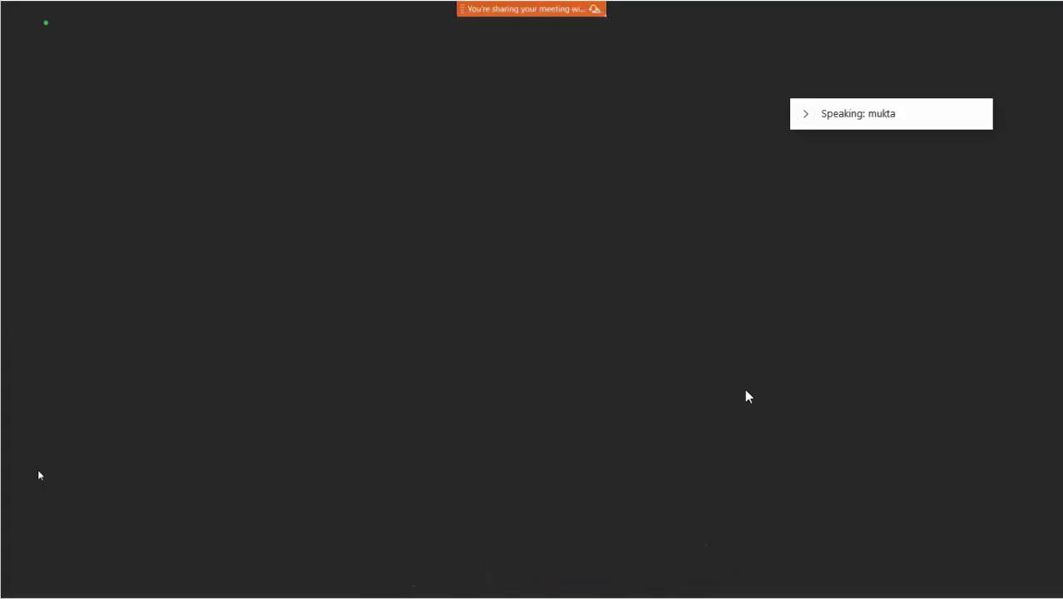
{"action": "mouse_move", "coordinate": [740, 386]}
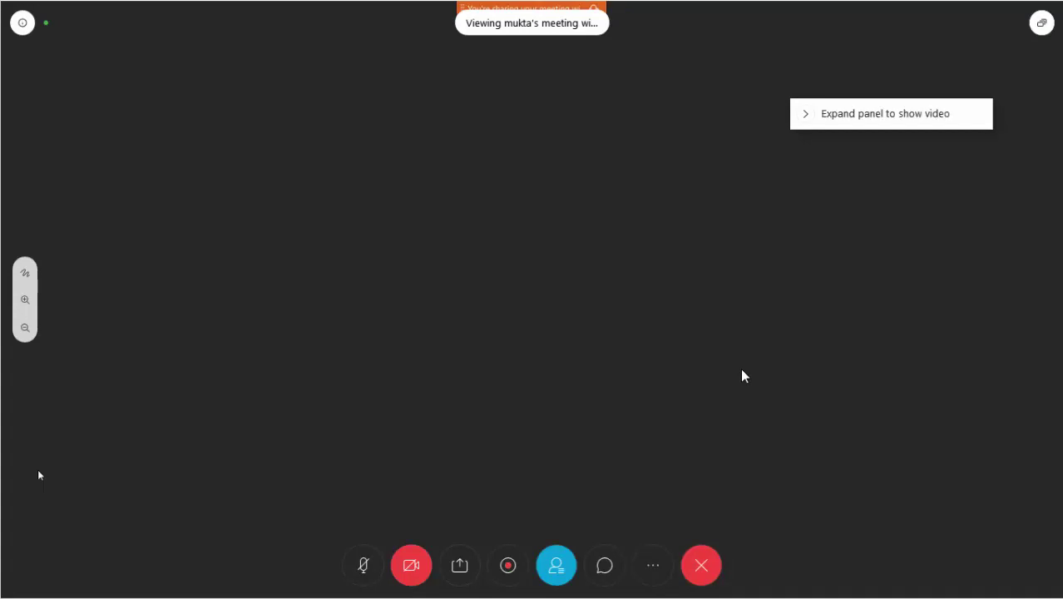
{"action": "left_click", "coordinate": [27, 329]}
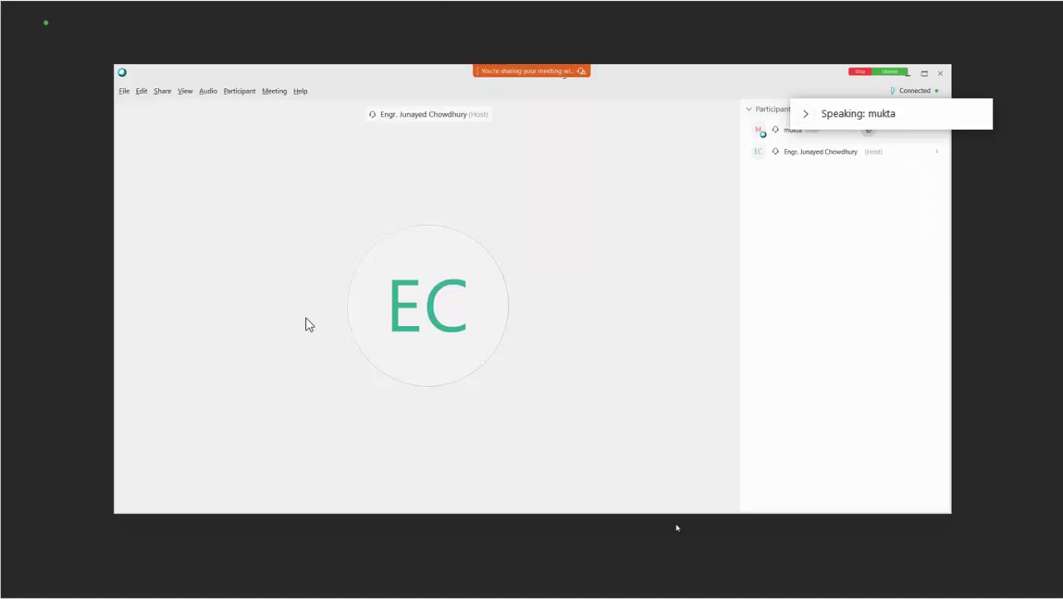
{"action": "mouse_move", "coordinate": [676, 526]}
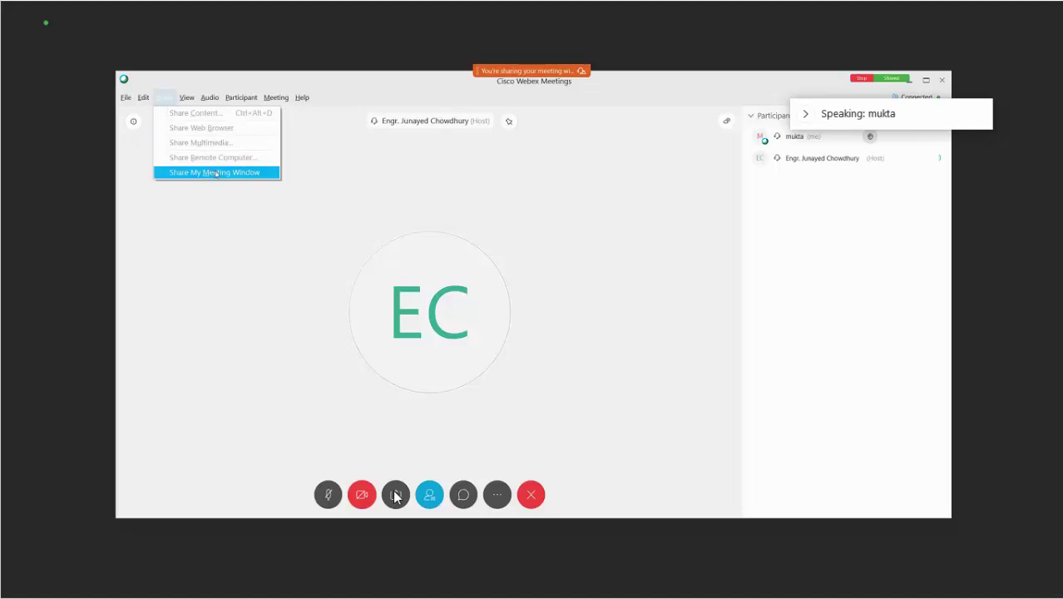
{"action": "mouse_move", "coordinate": [317, 355]}
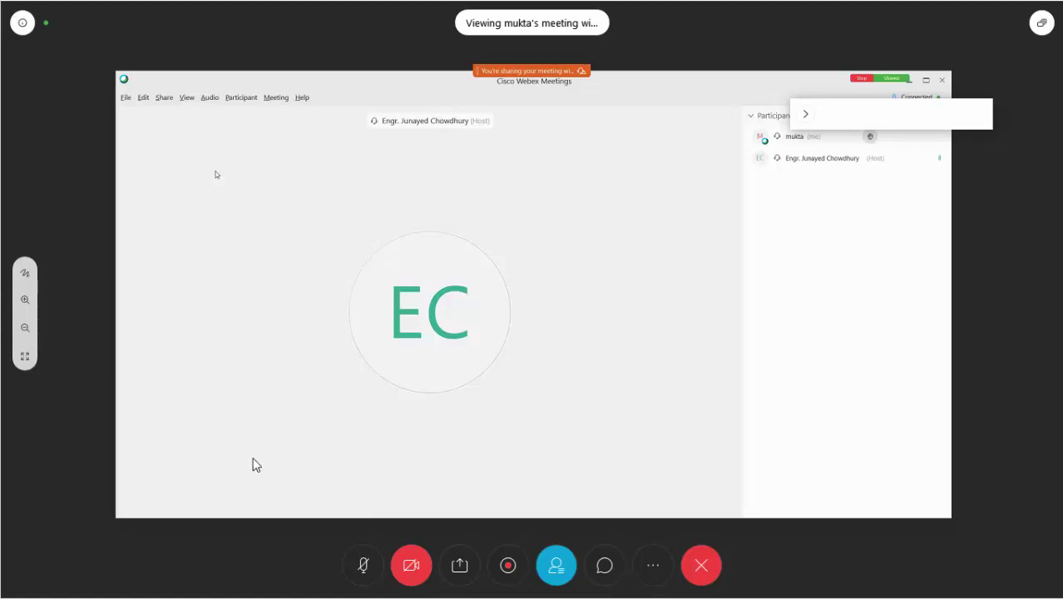
{"action": "mouse_move", "coordinate": [439, 450]}
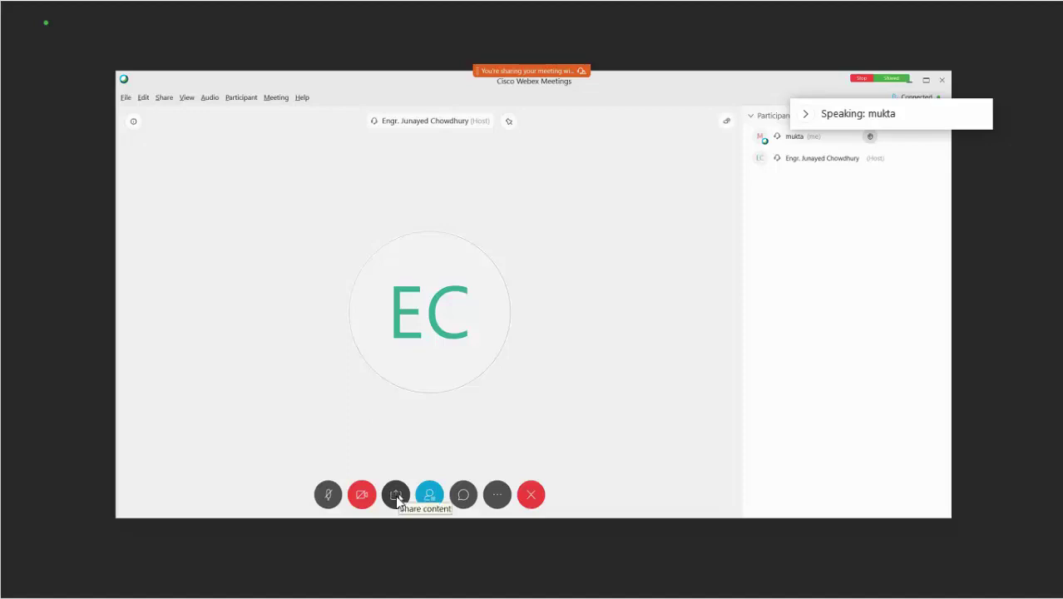
Step: Share Screen 1, showing the participant's desktop with the Webex page in Chrome
{"action": "left_click", "coordinate": [396, 495]}
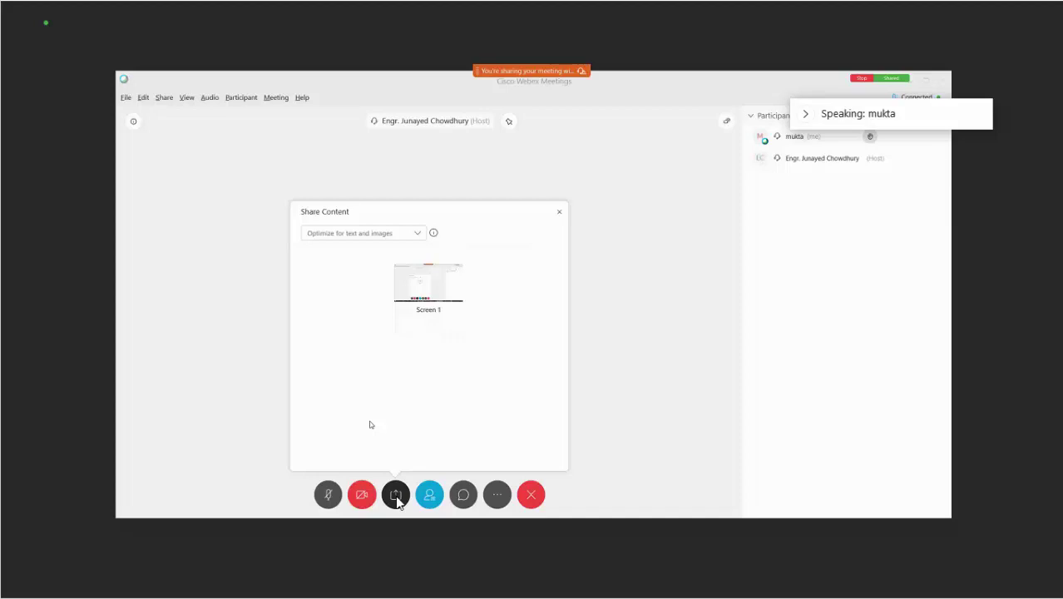
{"action": "mouse_move", "coordinate": [423, 291]}
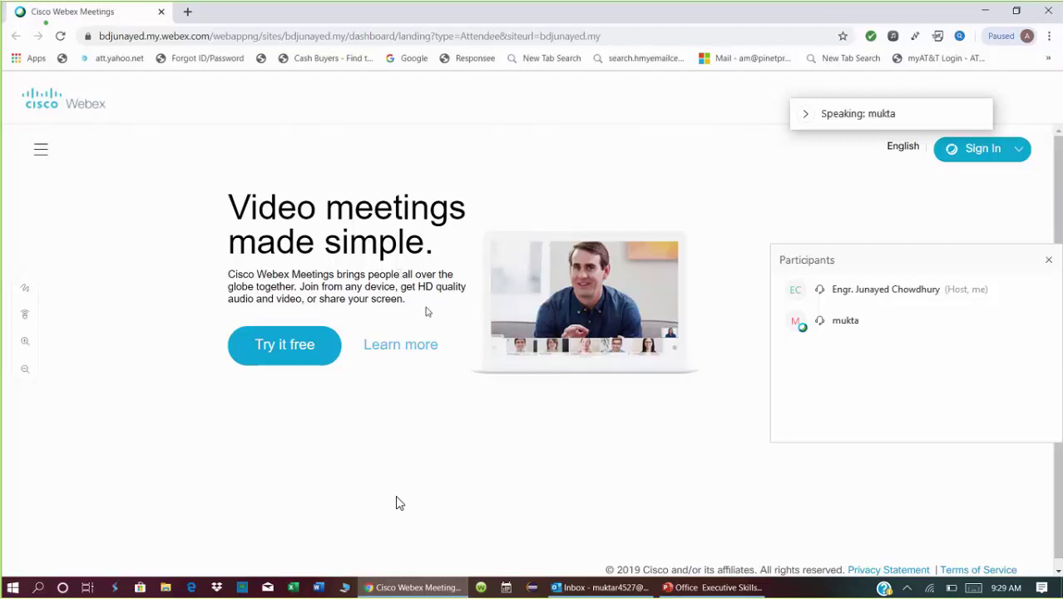
Step: Switch to the PowerPoint deck 'Office Executive Skills v1.1' at slide 6, 'Conts'
{"action": "key", "text": "Tab"}
{"action": "key", "text": "Tab"}
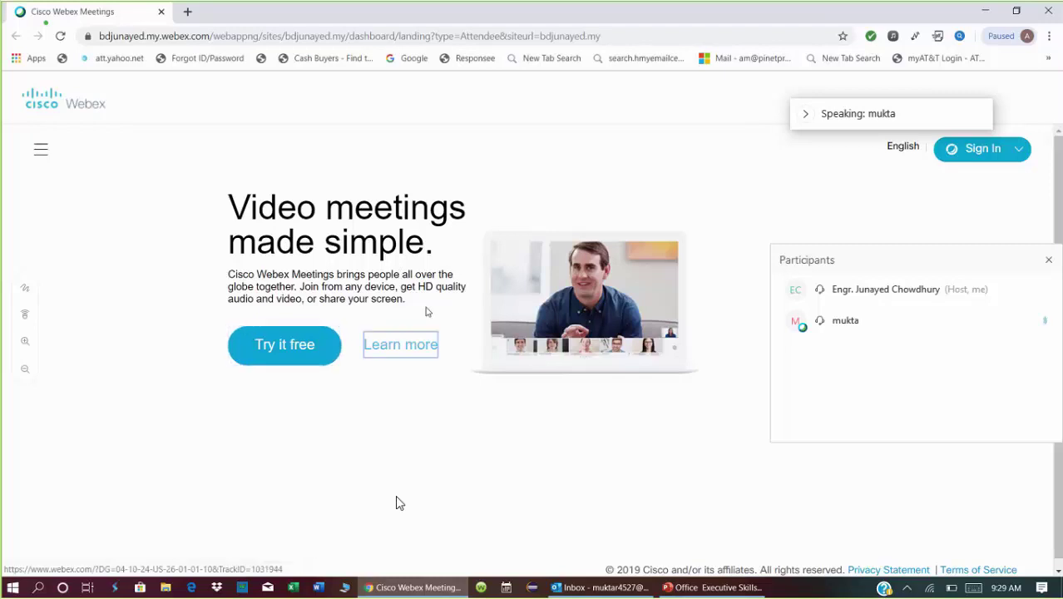
{"action": "key", "text": "alt+Tab"}
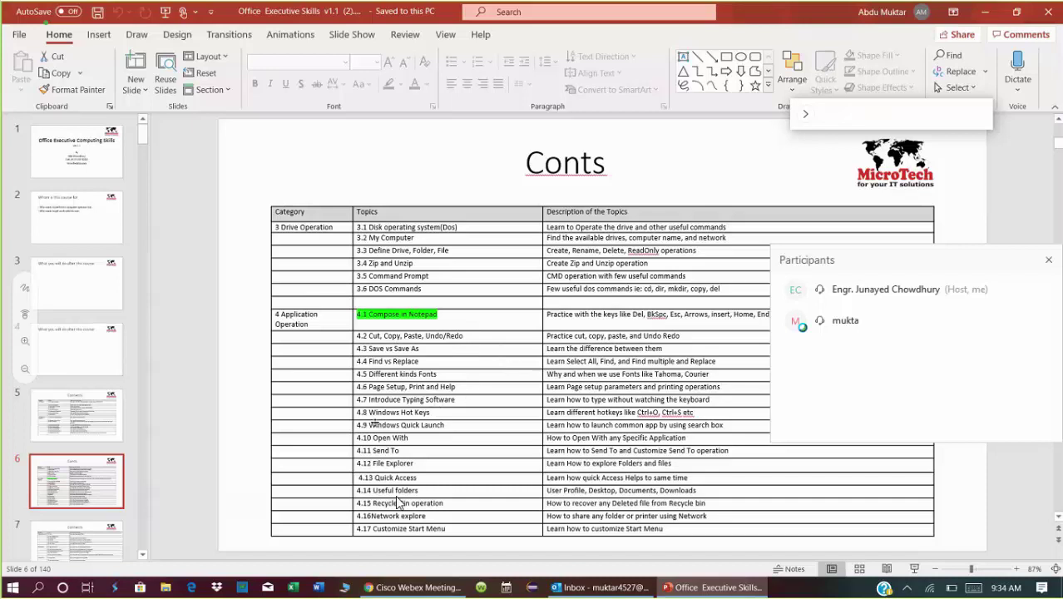
Step: Search the Start menu for 'word' and launch Microsoft Word from the best match
{"action": "left_click", "coordinate": [37, 587]}
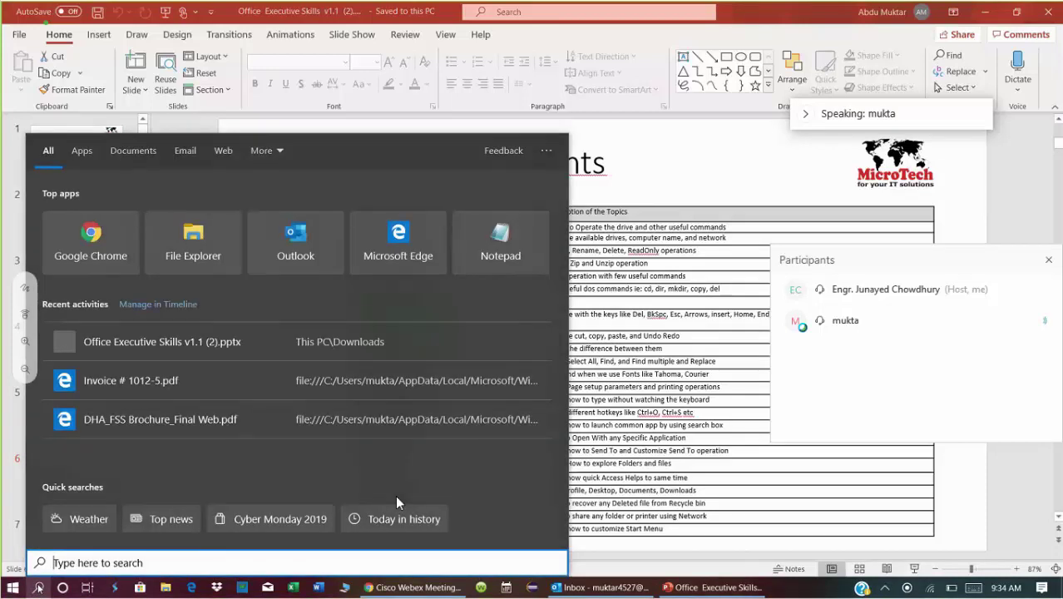
{"action": "type", "text": "word"}
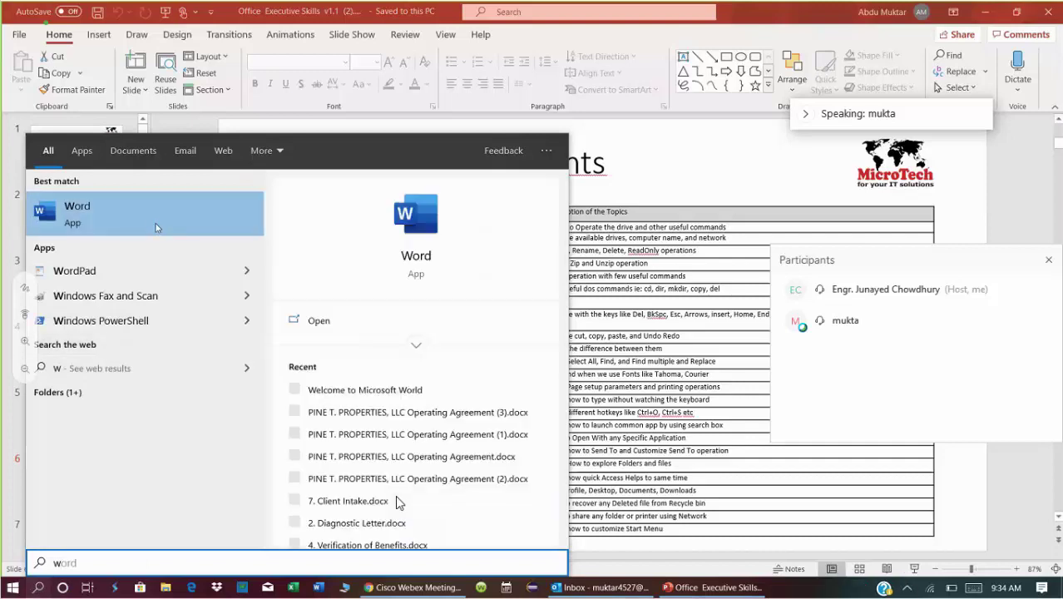
{"action": "left_click", "coordinate": [152, 214]}
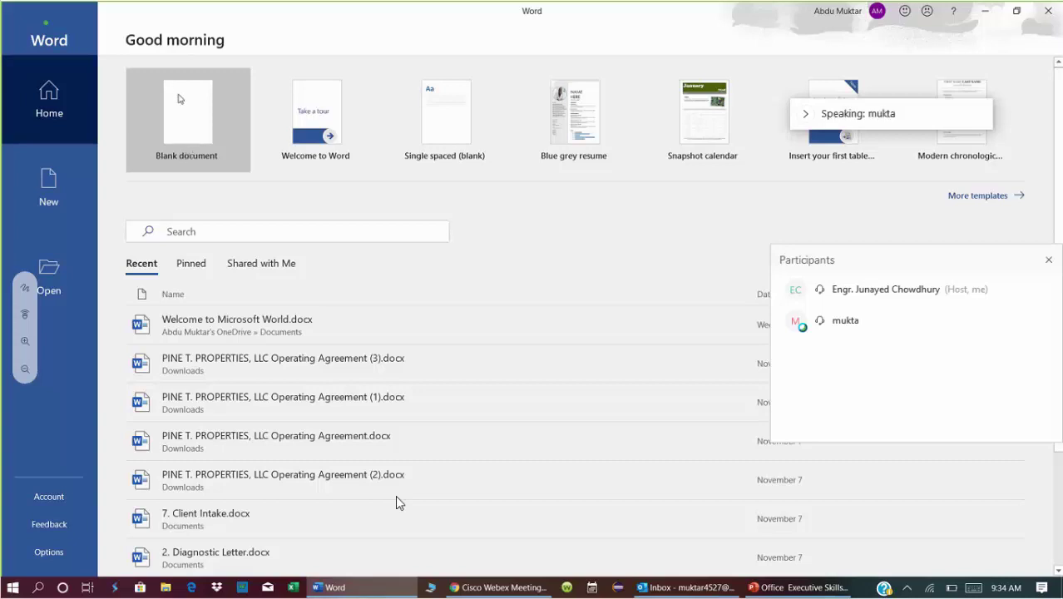
Step: Create a new blank document, Document1, from Word's start screen
{"action": "left_click", "coordinate": [183, 109]}
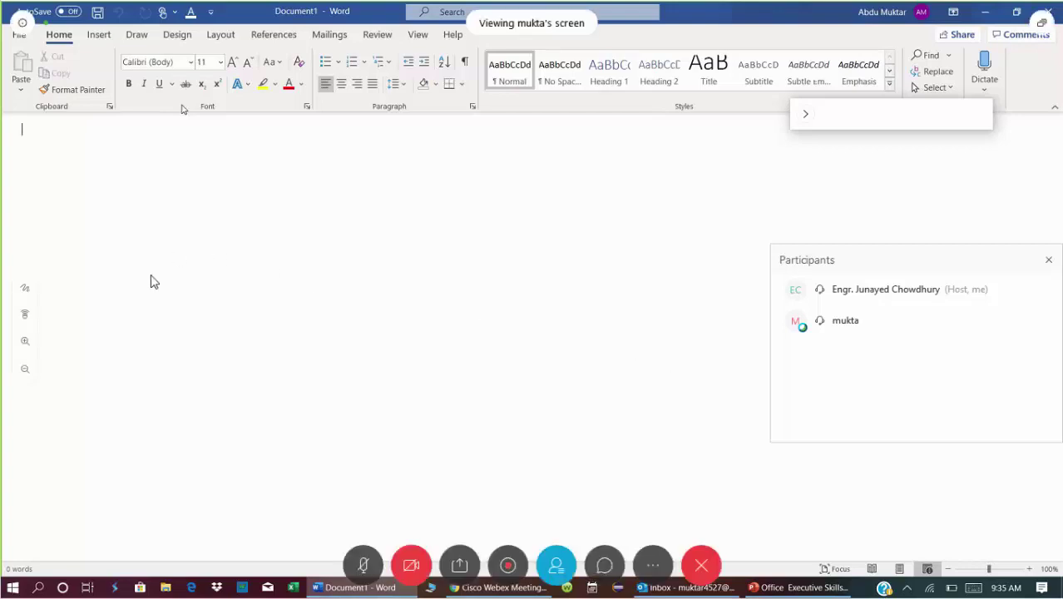
Step: Request remote control of the participant's shared screen and take control once approved
{"action": "left_click", "coordinate": [25, 317]}
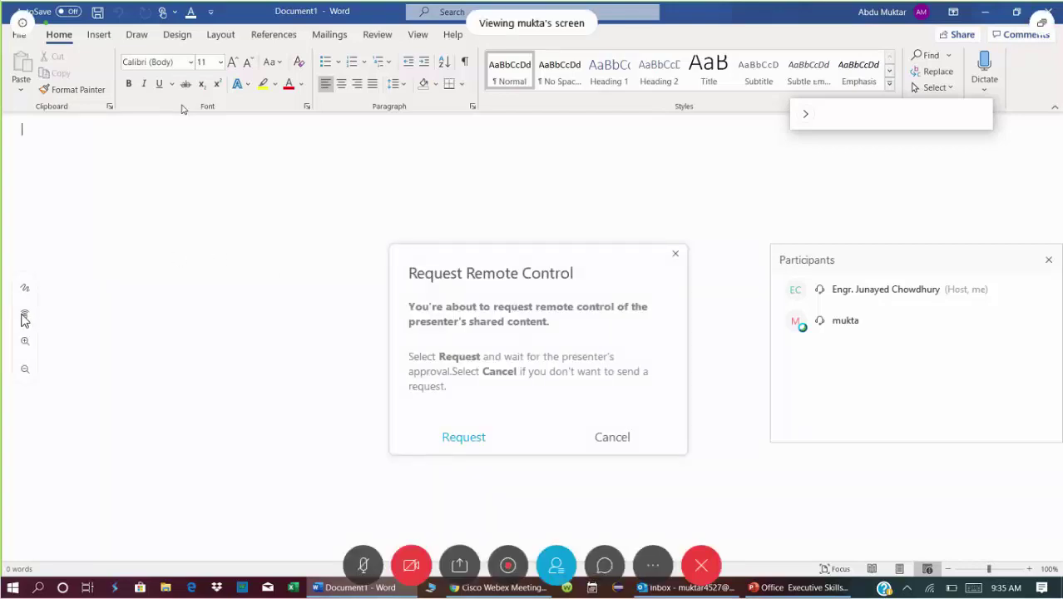
{"action": "left_click", "coordinate": [488, 438]}
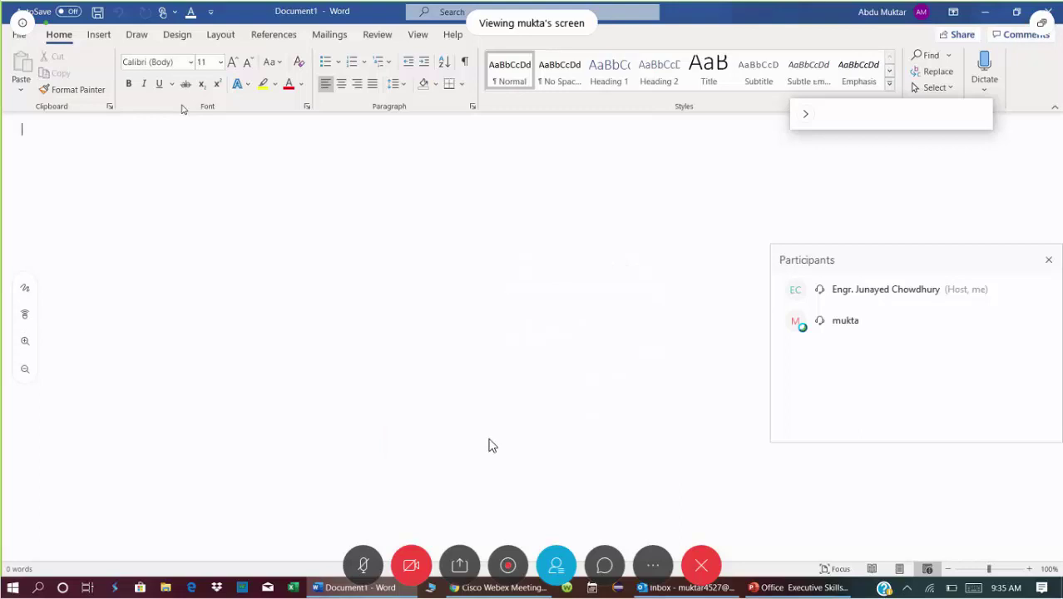
{"action": "left_click", "coordinate": [533, 397]}
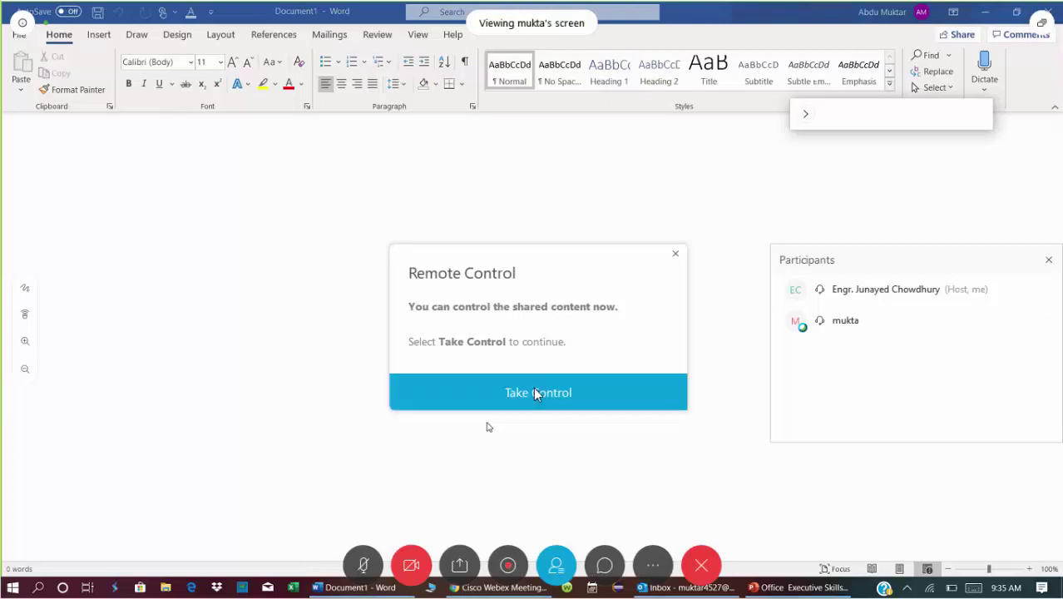
{"action": "left_click", "coordinate": [535, 393]}
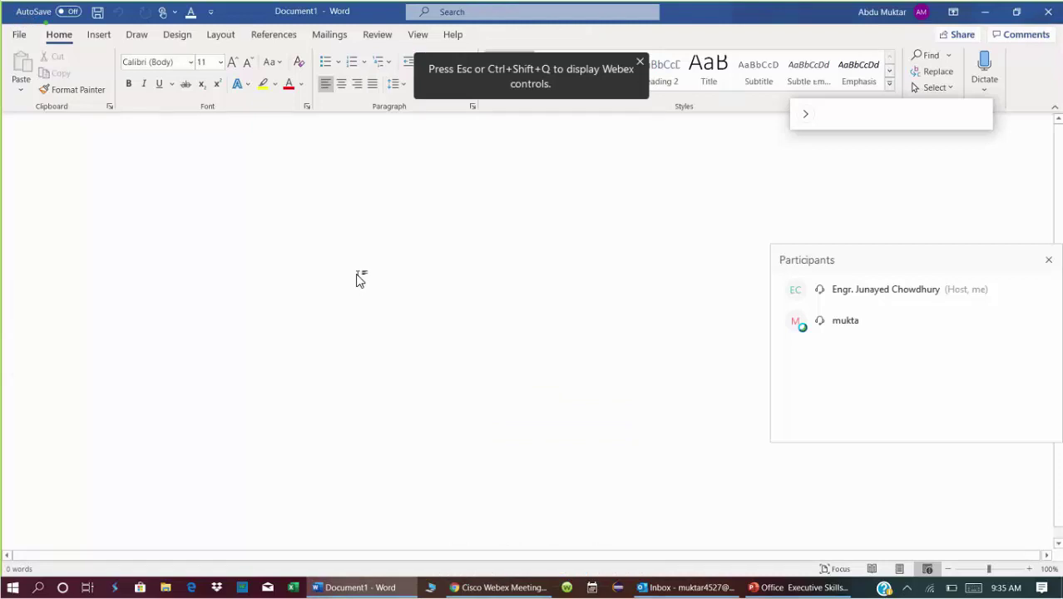
Step: Type 'The Quick brown fox jump over the lazy fox.', fixing a typo, and select it all
{"action": "type", "text": "The"}
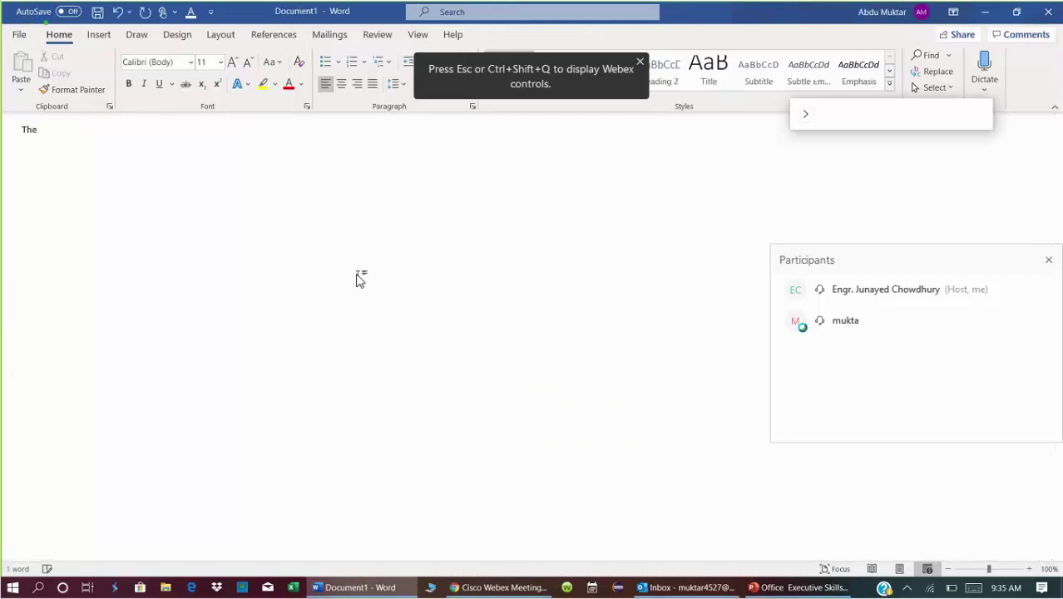
{"action": "type", "text": " Qi"}
{"action": "key", "text": "BackSpace"}
{"action": "type", "text": "ui"}
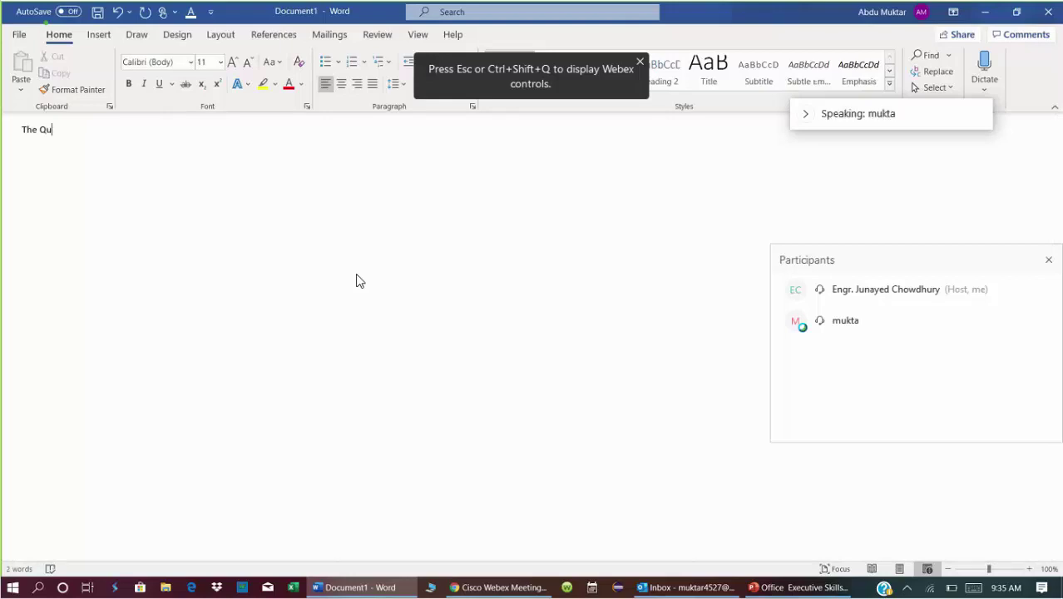
{"action": "type", "text": "ck bro"}
{"action": "type", "text": "w"}
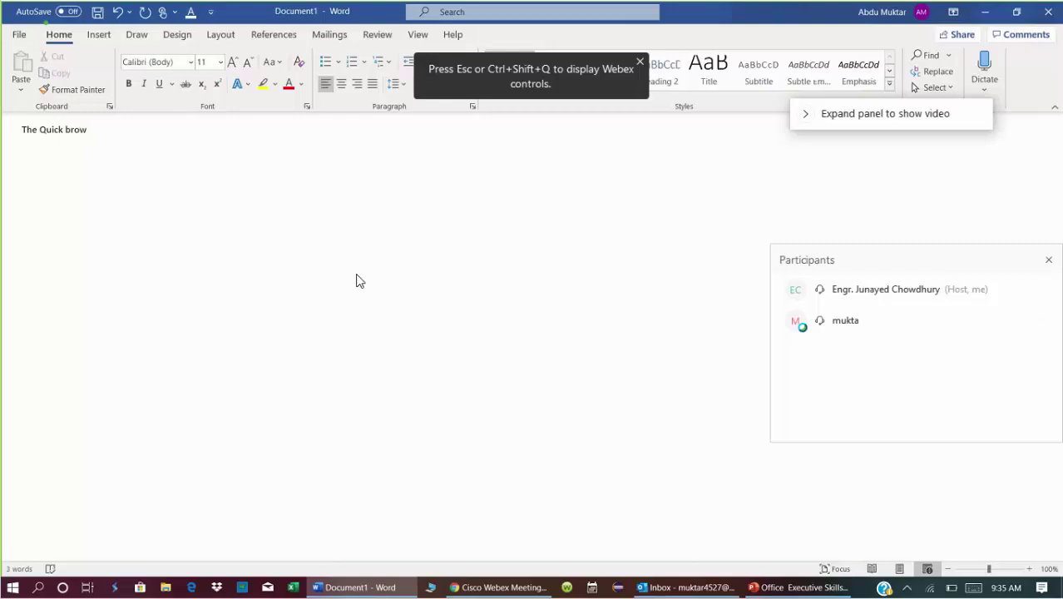
{"action": "type", "text": "n fo"}
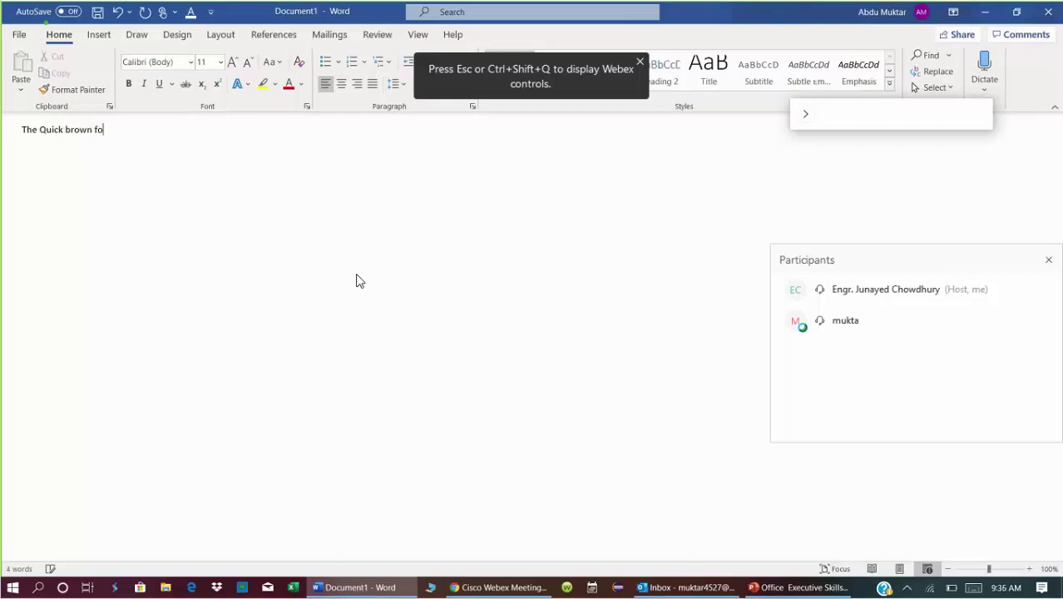
{"action": "type", "text": "x jump"}
{"action": "type", "text": " over "}
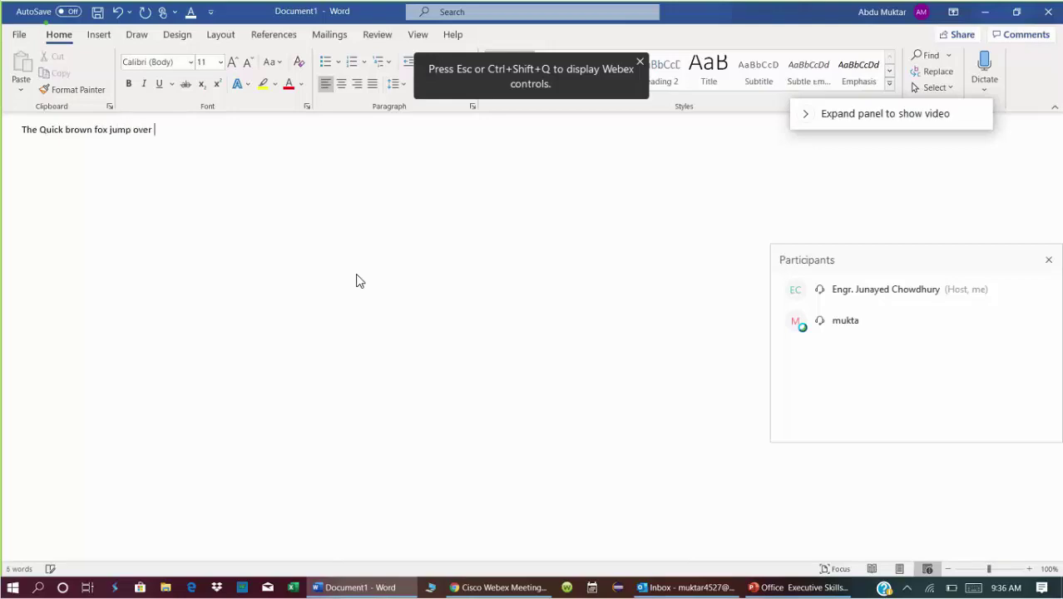
{"action": "type", "text": "the lazy fo"}
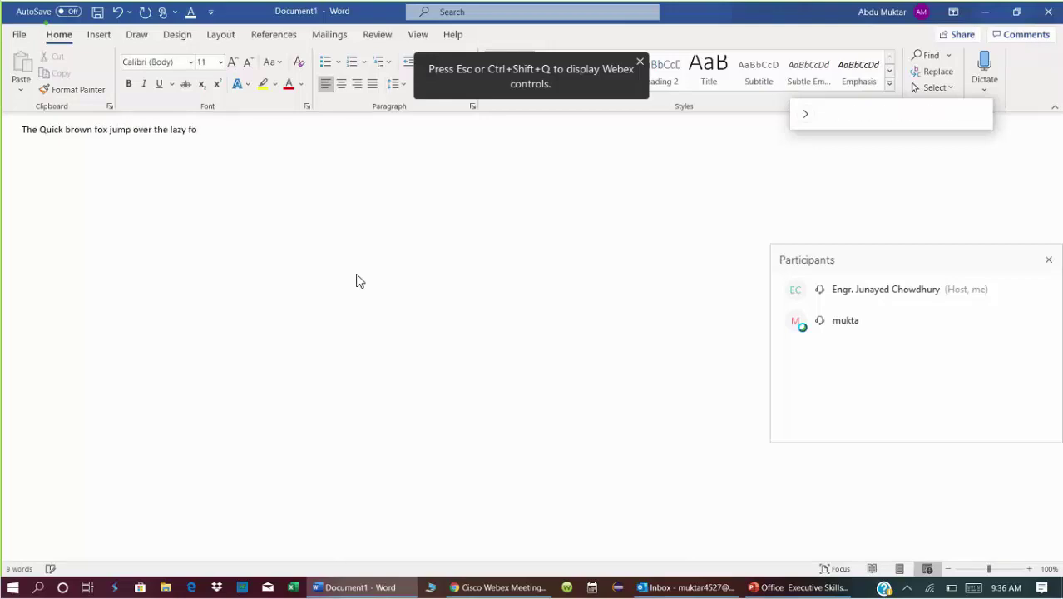
{"action": "type", "text": "x."}
{"action": "key", "text": "ctrl+a"}
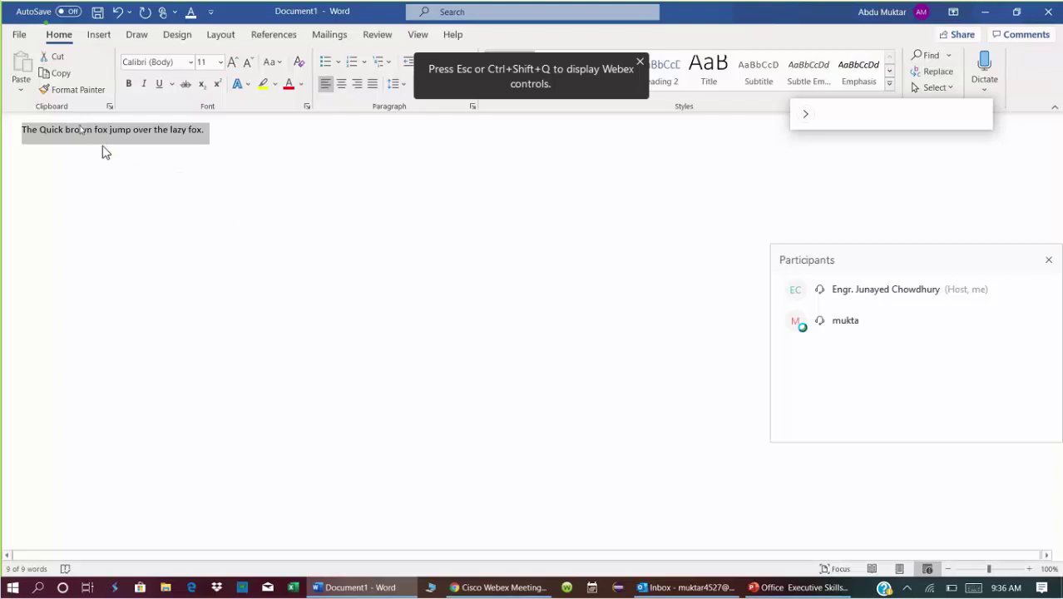
Step: Raise the selected sentence from 11 pt to 28 pt Calibri, then deselect it
{"action": "left_click", "coordinate": [233, 65]}
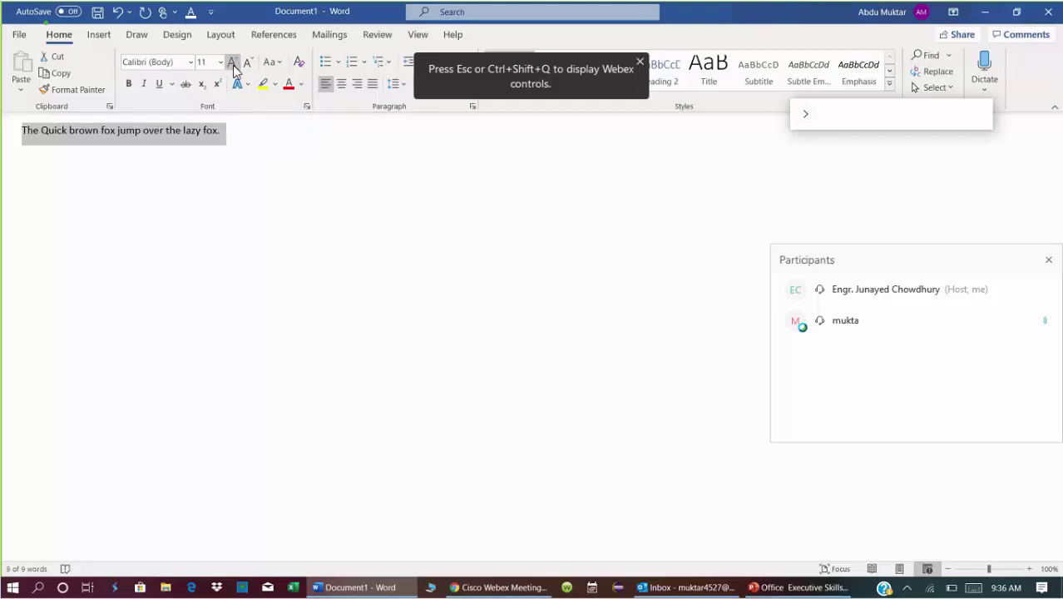
{"action": "left_click", "coordinate": [234, 65]}
{"action": "left_click", "coordinate": [232, 65]}
{"action": "left_click", "coordinate": [233, 64]}
{"action": "left_click", "coordinate": [233, 65]}
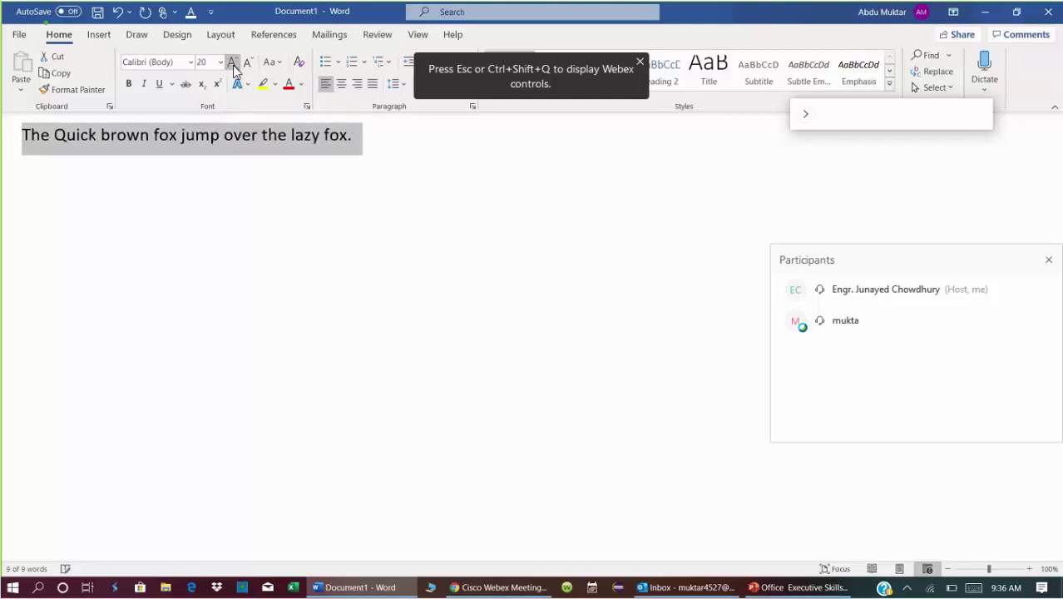
{"action": "left_click", "coordinate": [233, 65]}
{"action": "left_click", "coordinate": [233, 65]}
{"action": "left_click", "coordinate": [233, 65]}
{"action": "left_click", "coordinate": [233, 65]}
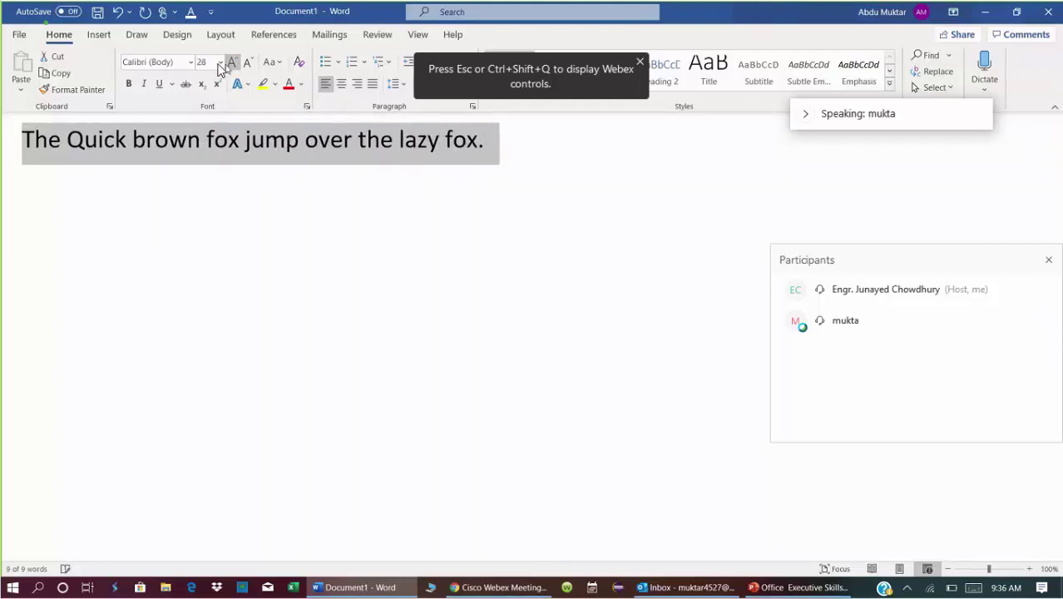
{"action": "left_click", "coordinate": [219, 65]}
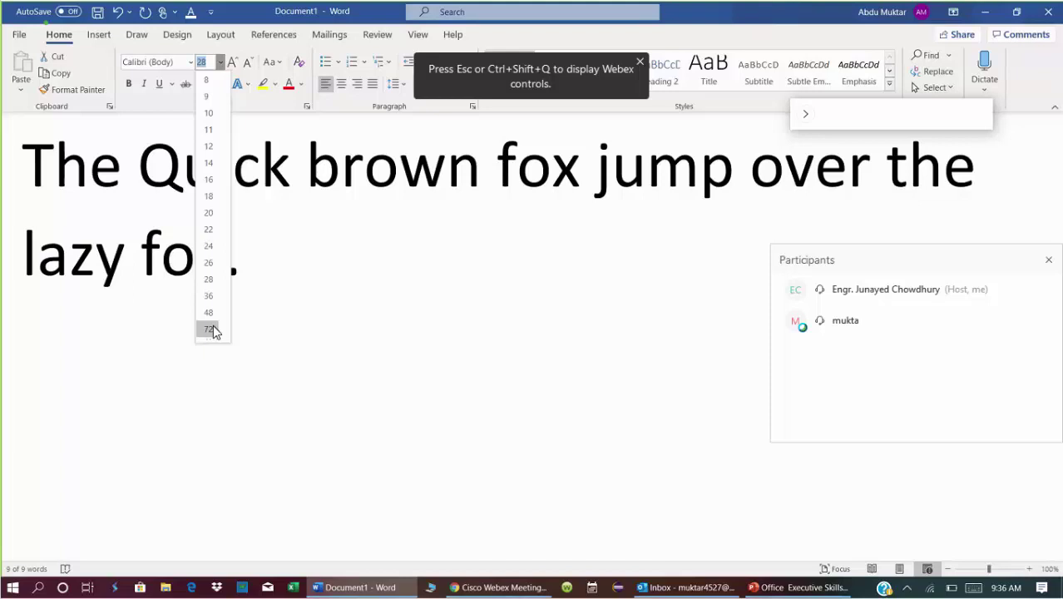
{"action": "left_click", "coordinate": [298, 271]}
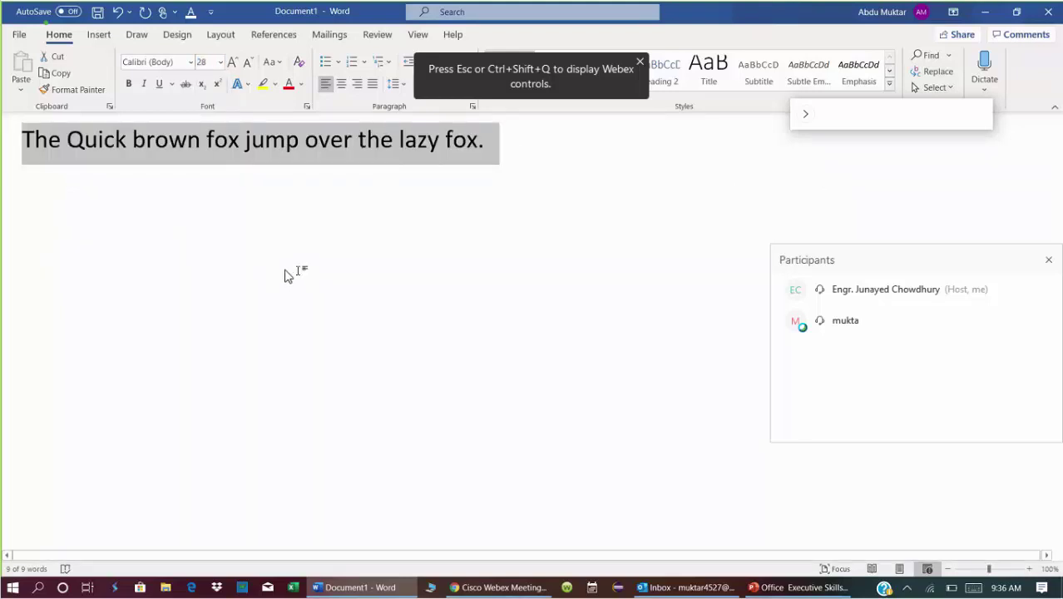
{"action": "left_click", "coordinate": [221, 154]}
Step: Select the first 'fox' and set its font size to 200 pt
{"action": "double_click", "coordinate": [221, 154]}
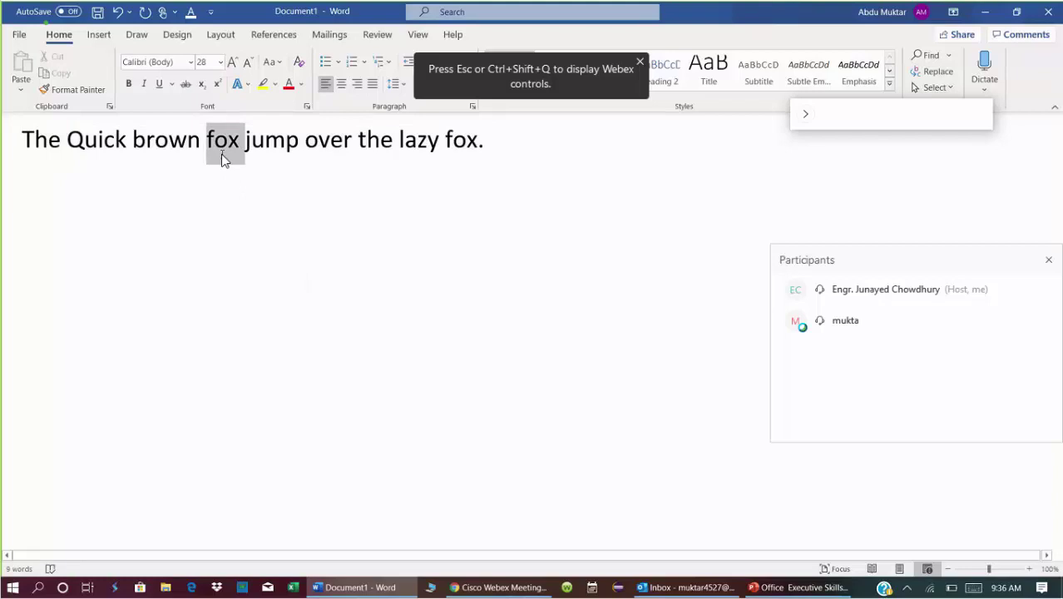
{"action": "left_click", "coordinate": [202, 63]}
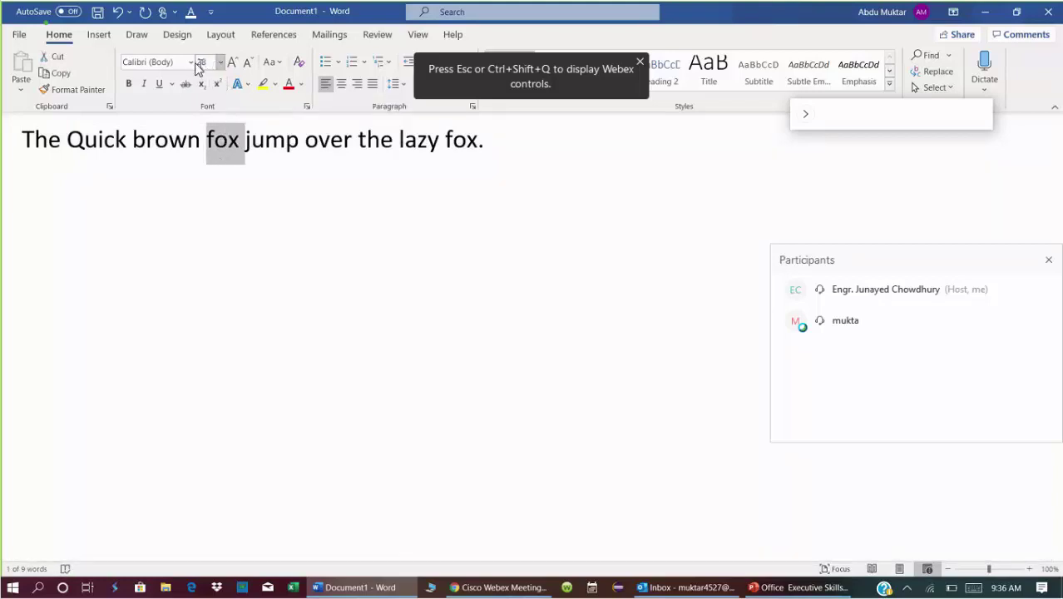
{"action": "key", "text": "BackSpace"}
{"action": "type", "text": "200"}
{"action": "key", "text": "Return"}
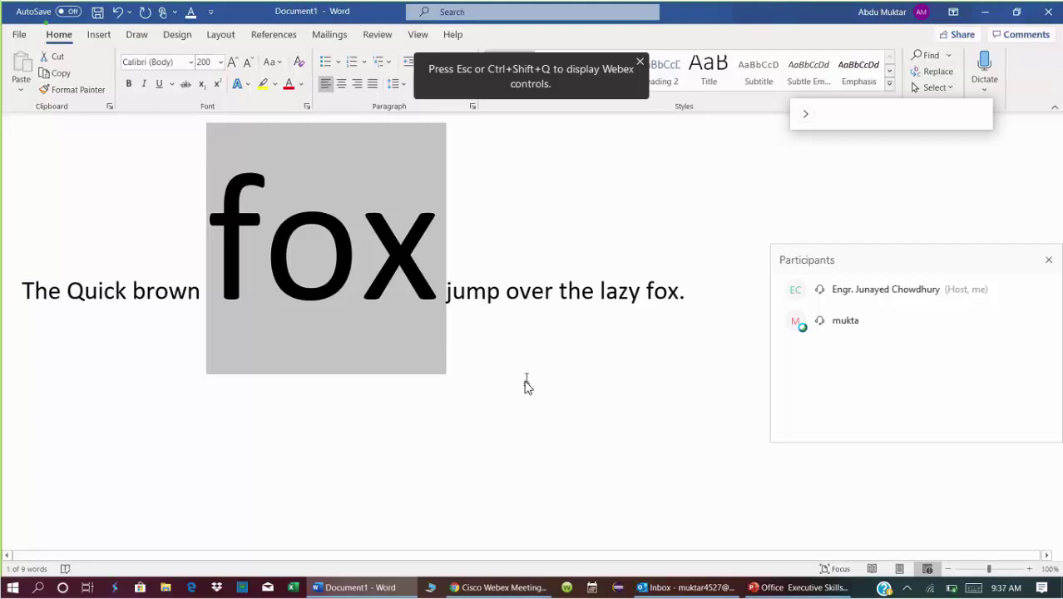
Step: Switch to Chrome and search Bing for 'fonts basic' from the address bar
{"action": "left_click", "coordinate": [480, 588]}
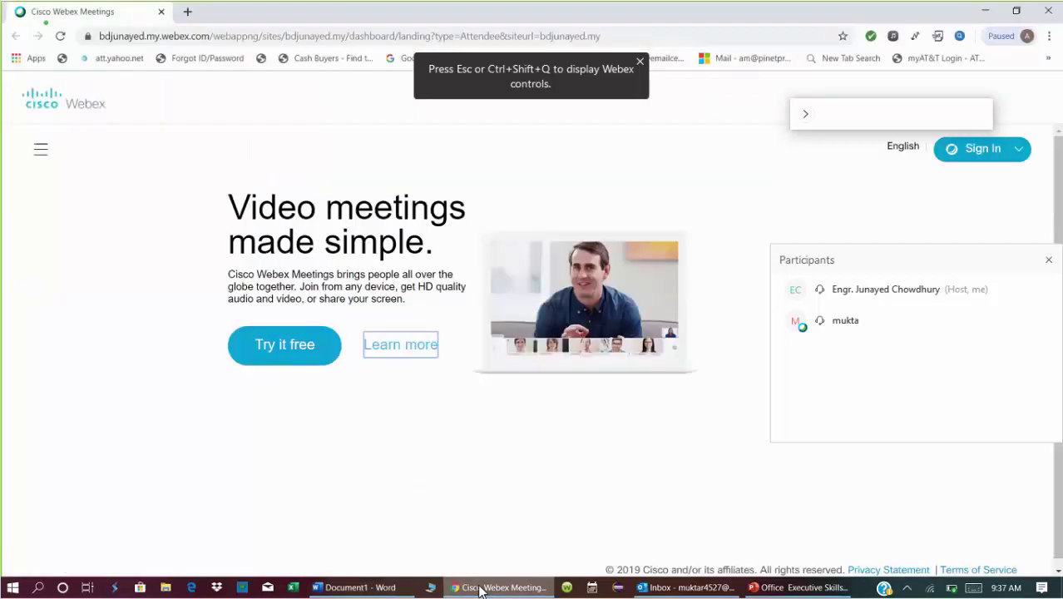
{"action": "left_click", "coordinate": [222, 39]}
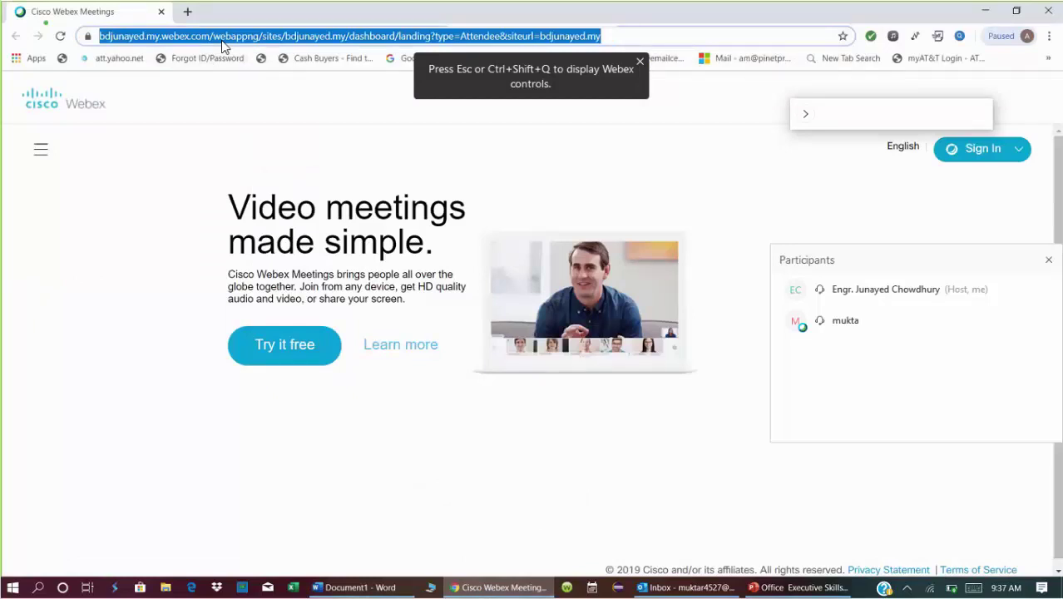
{"action": "type", "text": "font"}
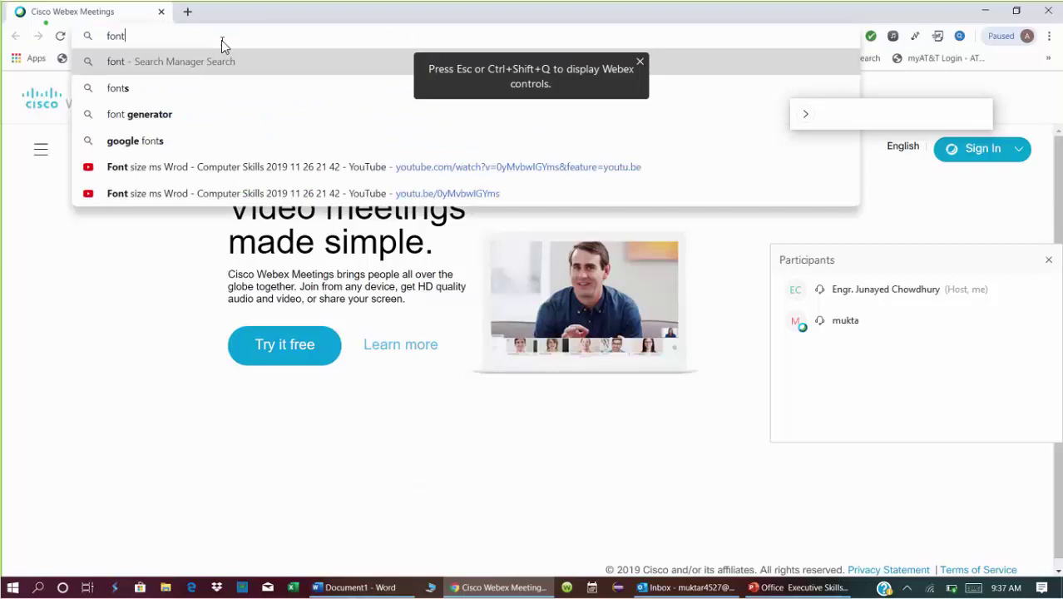
{"action": "type", "text": "s"}
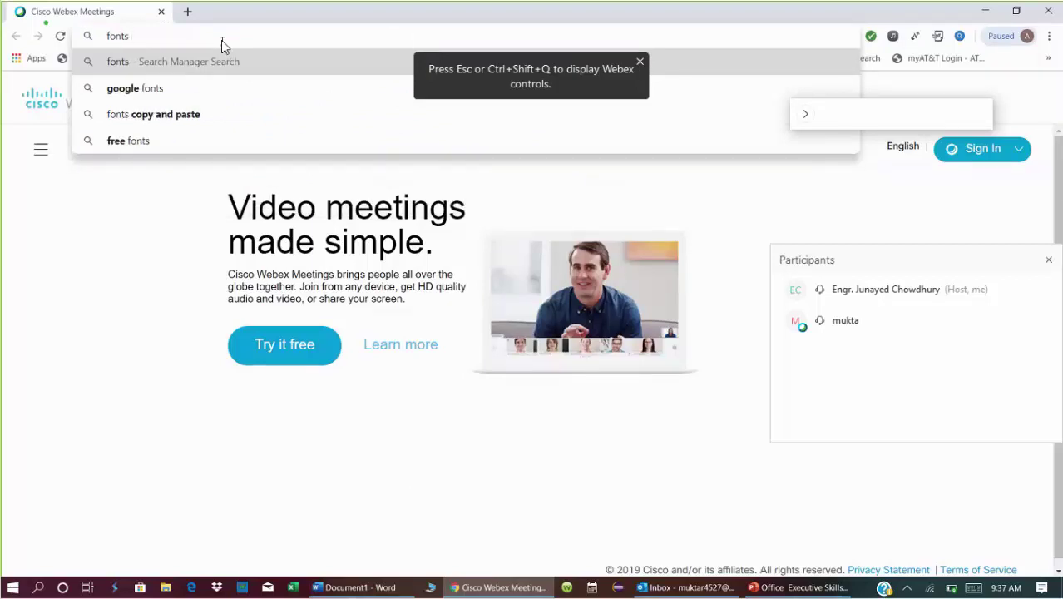
{"action": "type", "text": " b"}
{"action": "type", "text": "asic"}
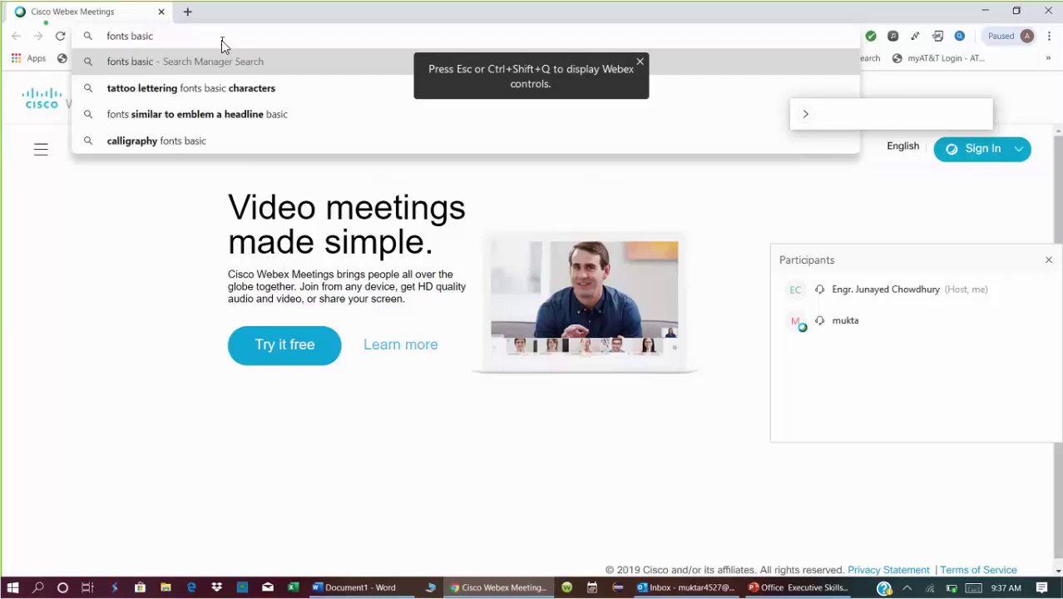
{"action": "key", "text": "Return"}
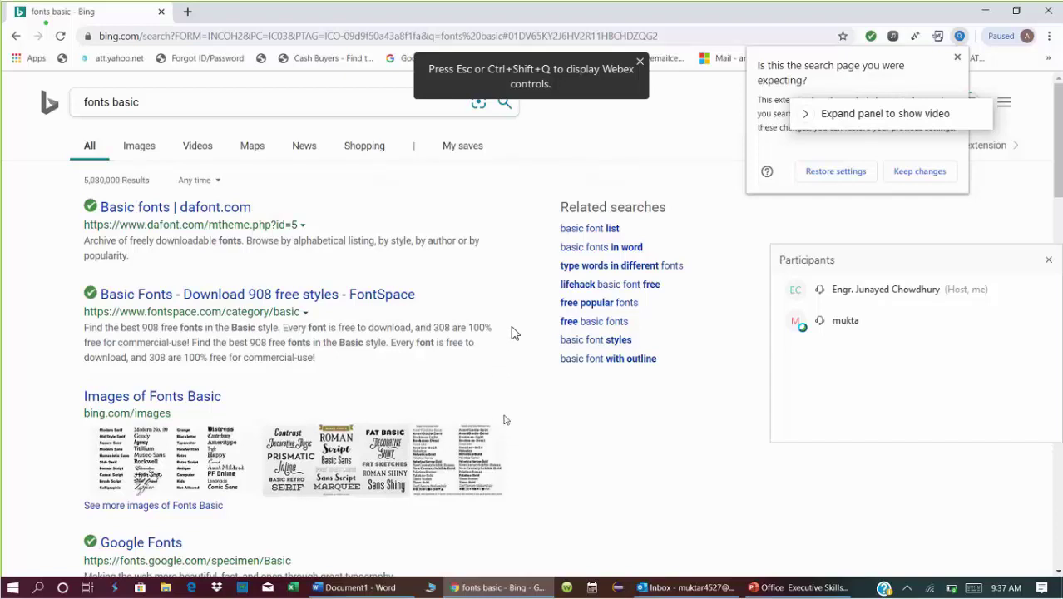
Step: In a new Chrome tab, run a Bing search for 'font types'
{"action": "left_click", "coordinate": [164, 106]}
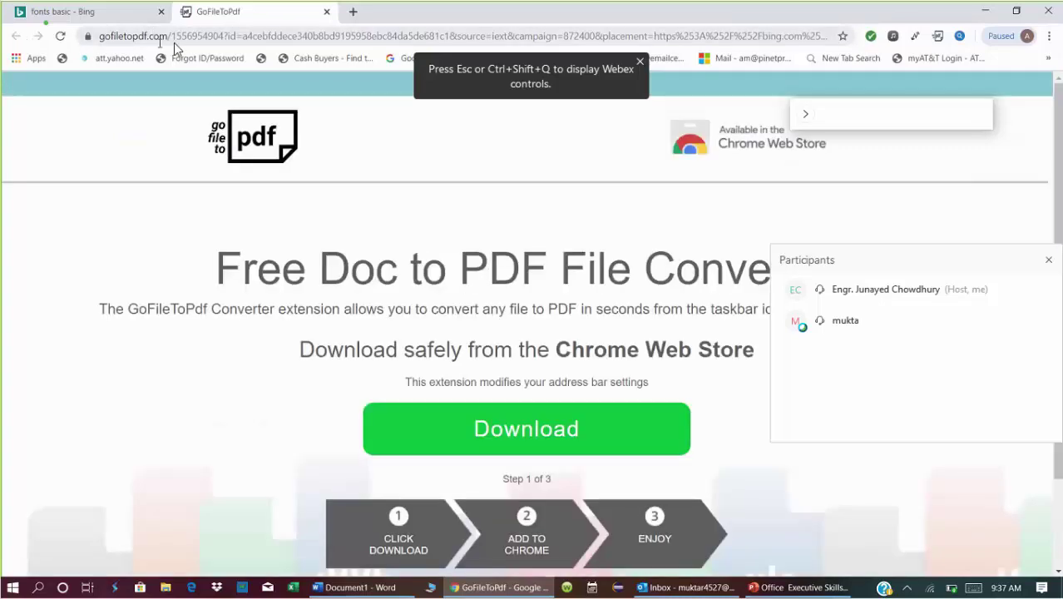
{"action": "left_click", "coordinate": [174, 42]}
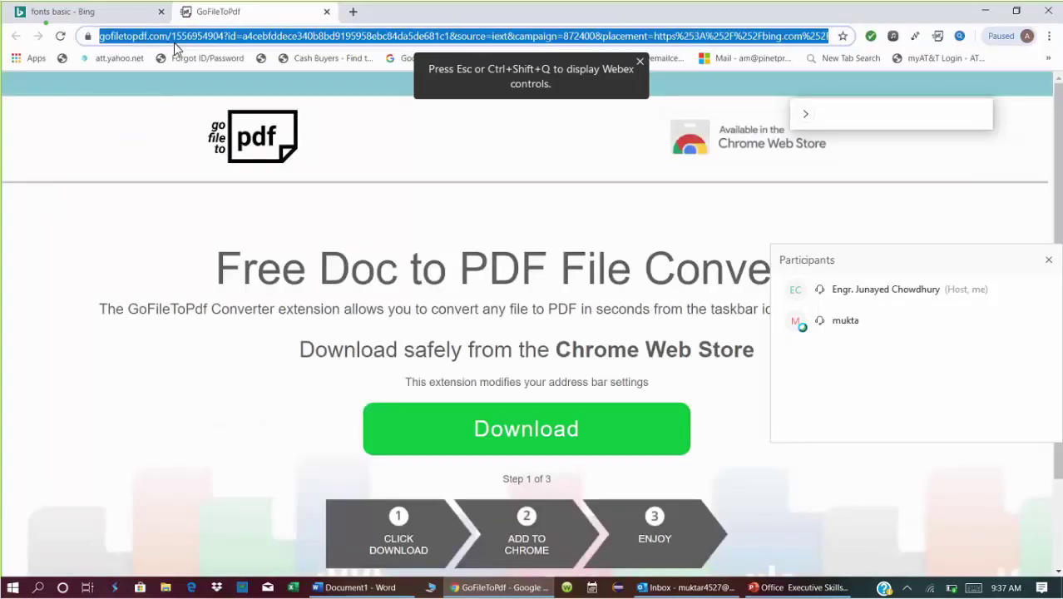
{"action": "type", "text": "font"}
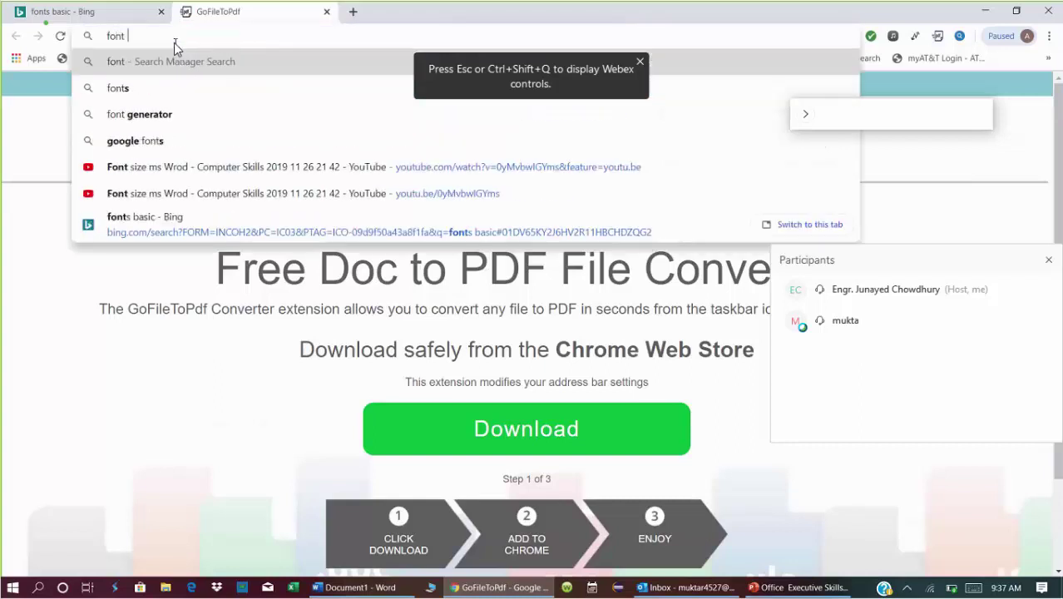
{"action": "type", "text": " type"}
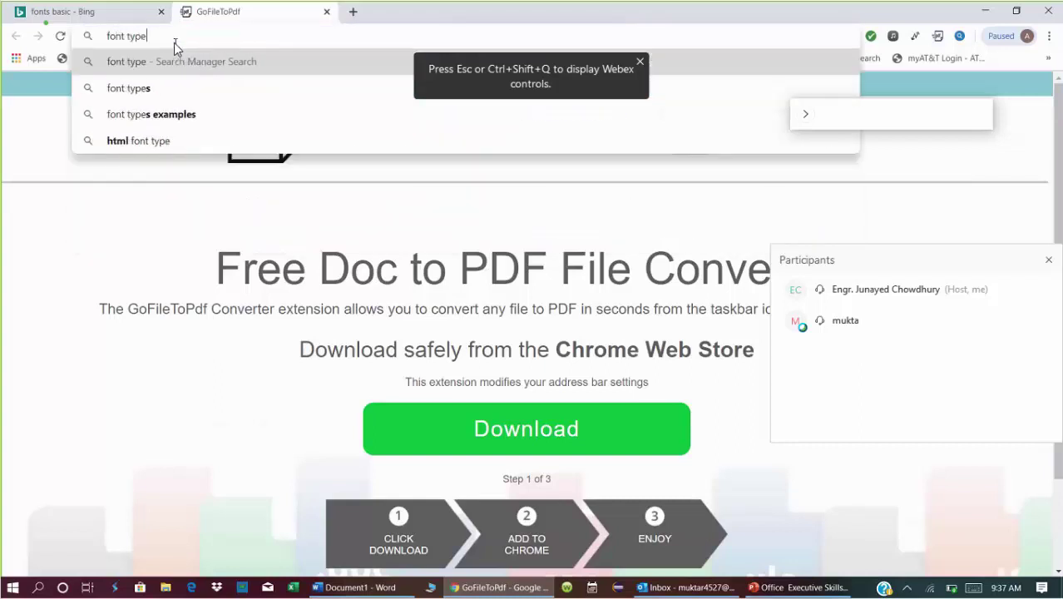
{"action": "type", "text": "s"}
{"action": "key", "text": "Return"}
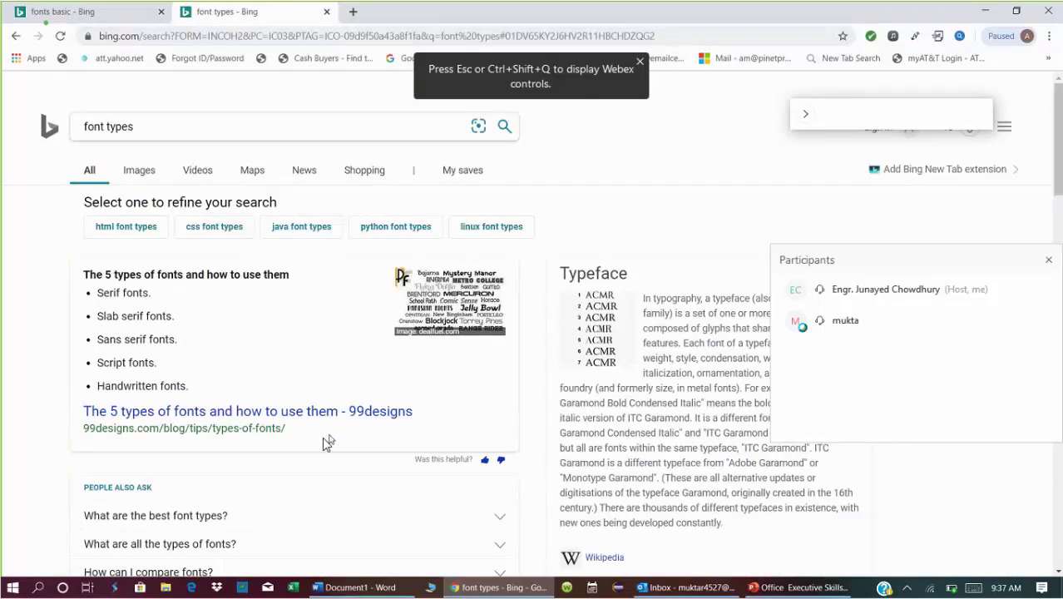
Step: Scroll down through the 'font types' results and back up a little
{"action": "scroll", "coordinate": [323, 441], "scroll_direction": "down", "scroll_amount": 3}
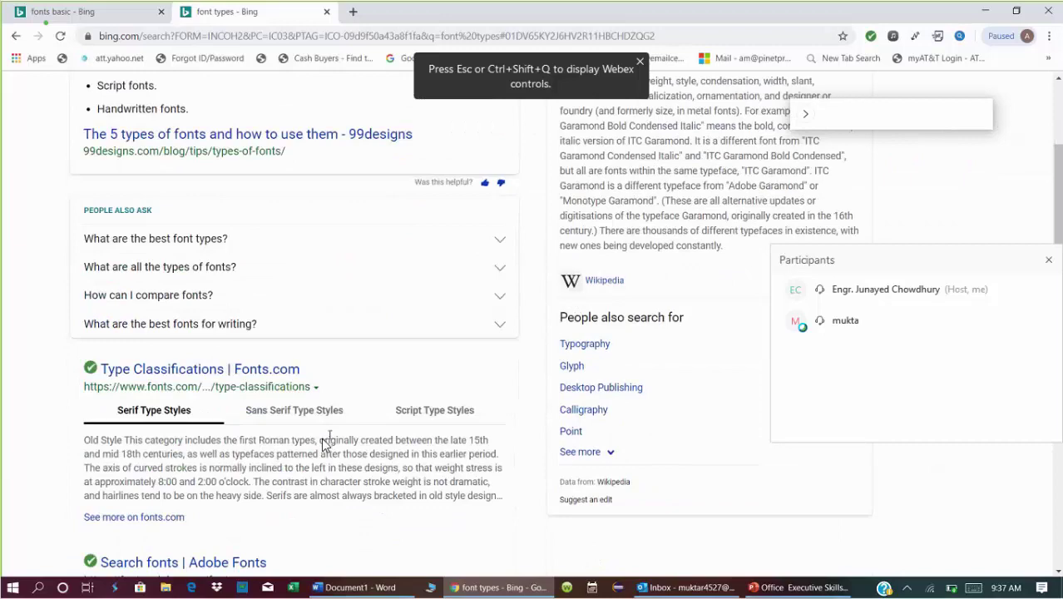
{"action": "scroll", "coordinate": [325, 443], "scroll_direction": "down", "scroll_amount": 2}
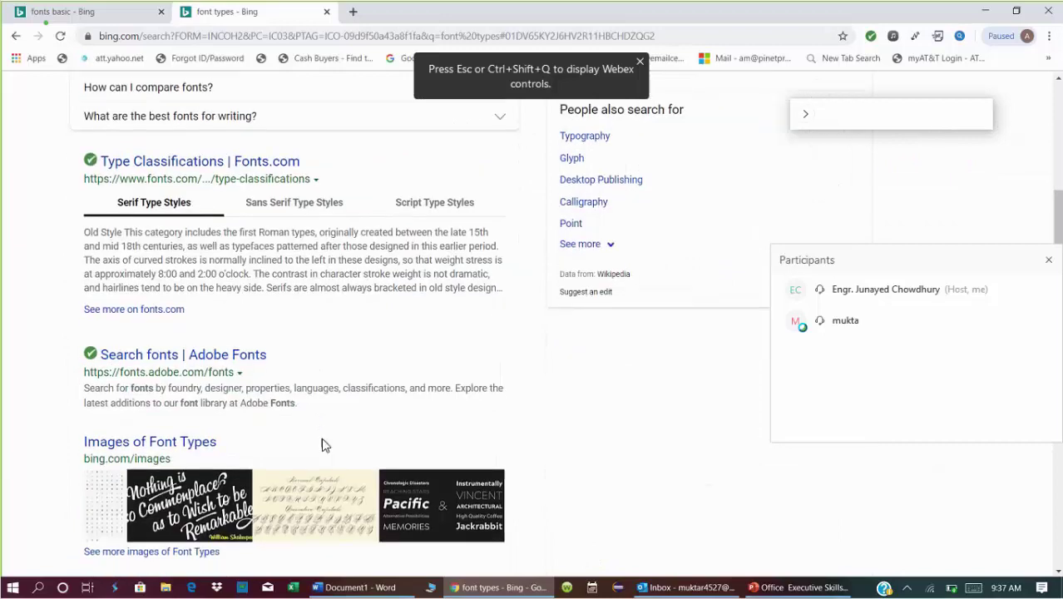
{"action": "scroll", "coordinate": [321, 437], "scroll_direction": "down", "scroll_amount": 3}
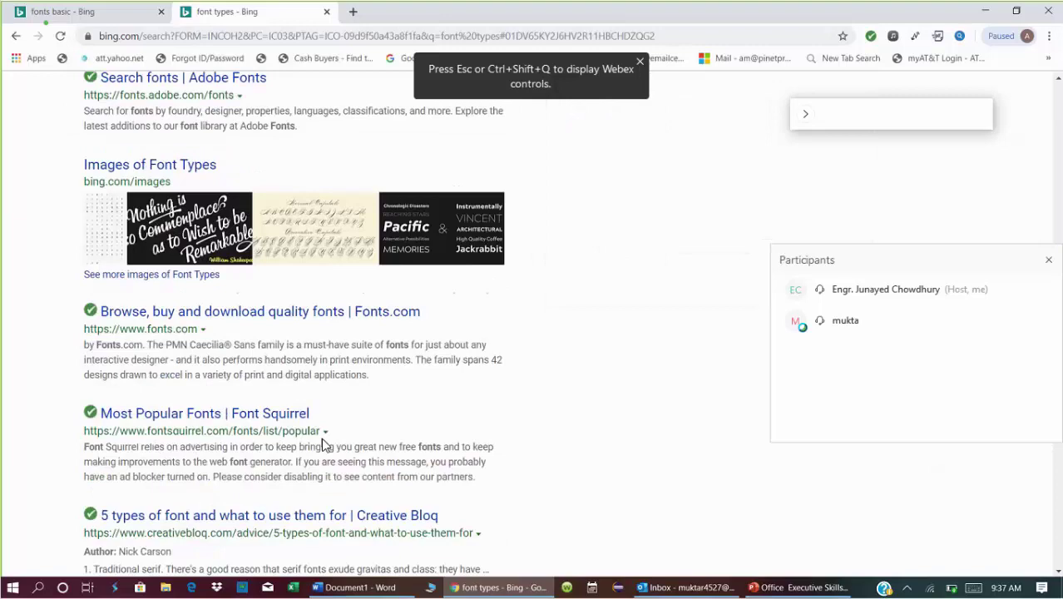
{"action": "scroll", "coordinate": [323, 445], "scroll_direction": "down", "scroll_amount": 4}
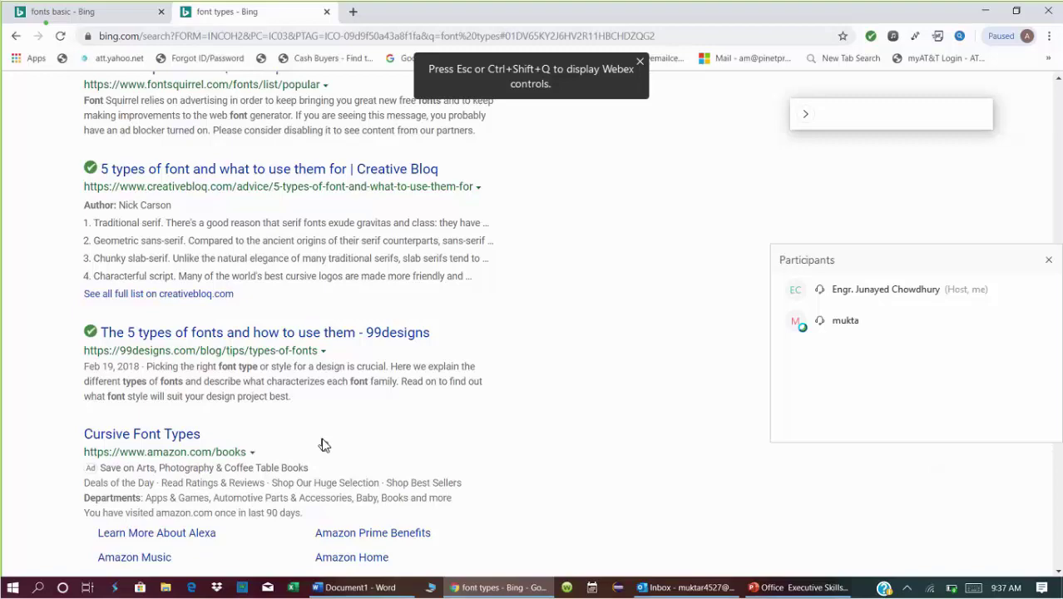
{"action": "scroll", "coordinate": [324, 445], "scroll_direction": "down", "scroll_amount": 5}
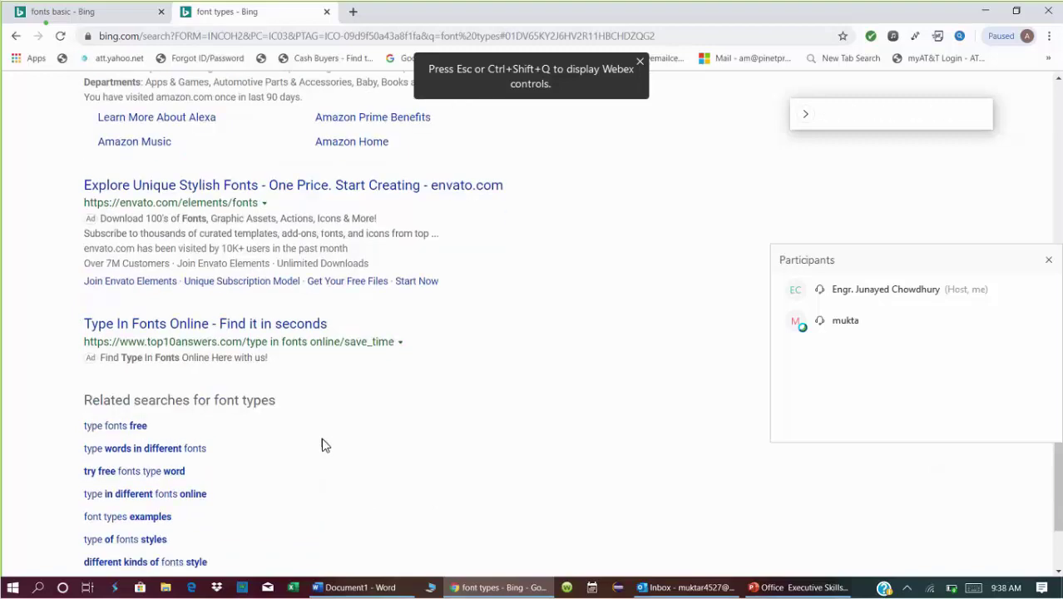
{"action": "scroll", "coordinate": [321, 437], "scroll_direction": "up", "scroll_amount": 10}
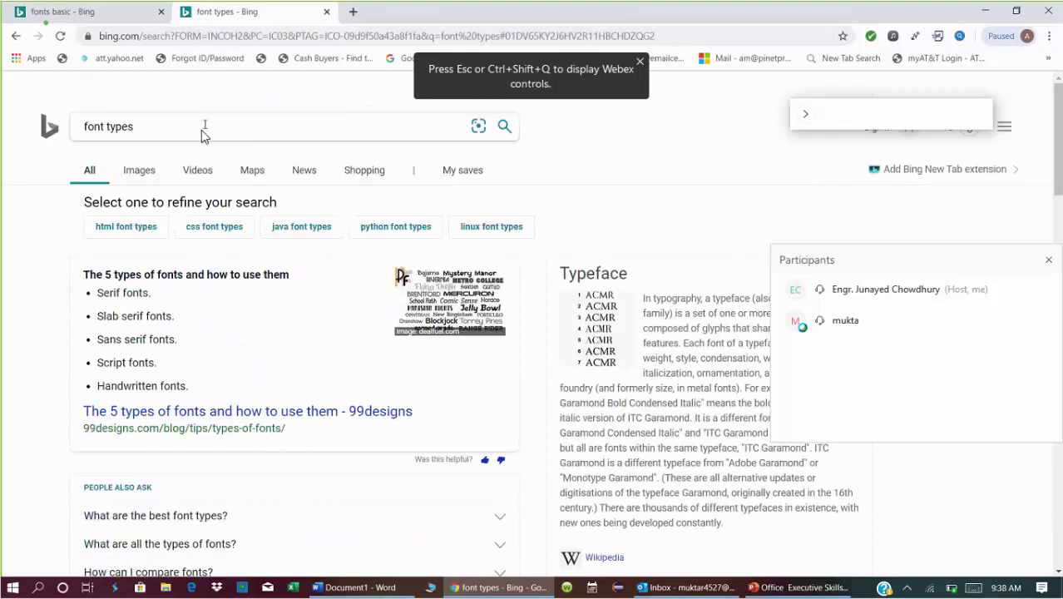
Step: Change the search query to 'types of fonts styles' and run it
{"action": "left_click", "coordinate": [201, 130]}
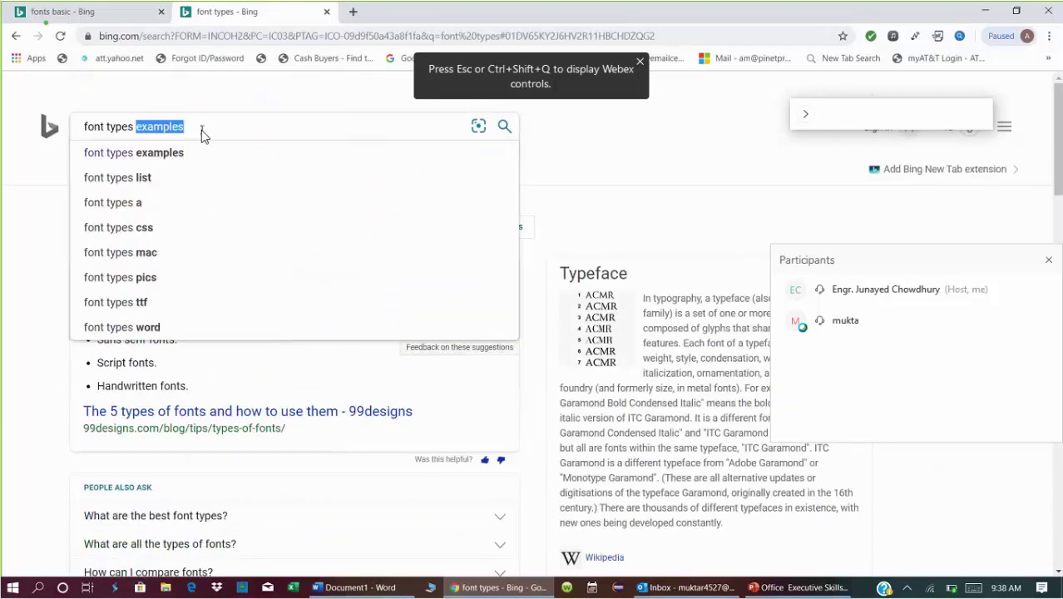
{"action": "type", "text": "of font"}
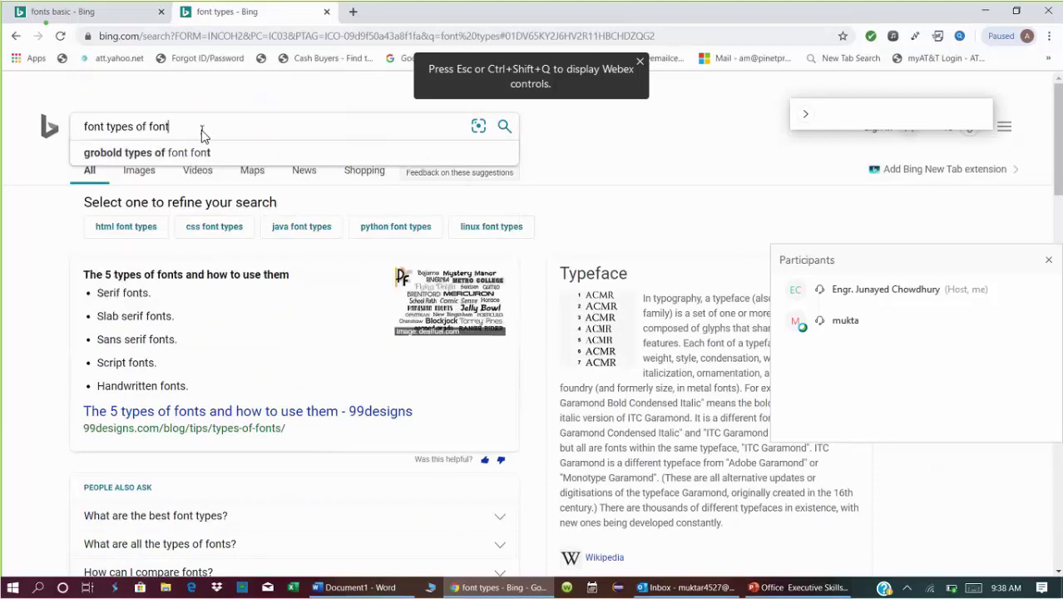
{"action": "key", "text": "Home"}
{"action": "key", "text": "Delete"}
{"action": "key", "text": "Delete"}
{"action": "key", "text": "Delete"}
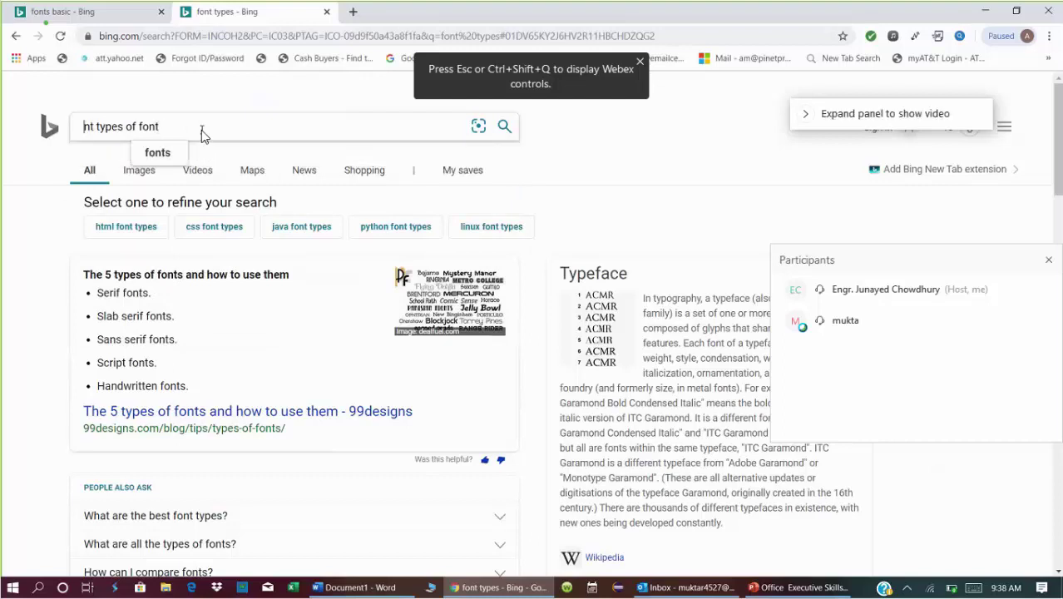
{"action": "key", "text": "Delete"}
{"action": "key", "text": "Delete"}
{"action": "key", "text": "End"}
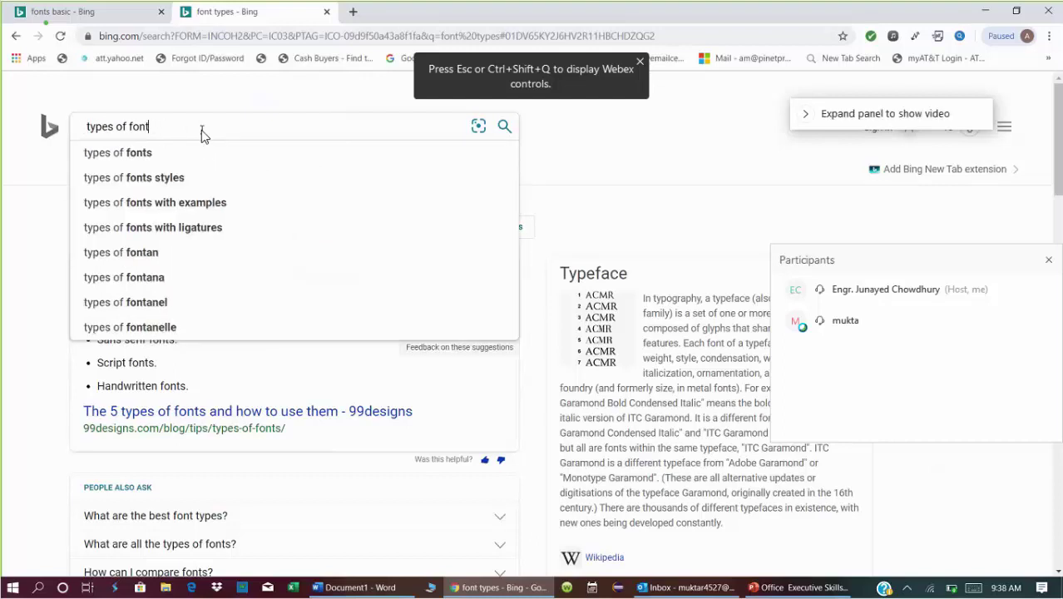
{"action": "key", "text": "Down"}
{"action": "key", "text": "Down"}
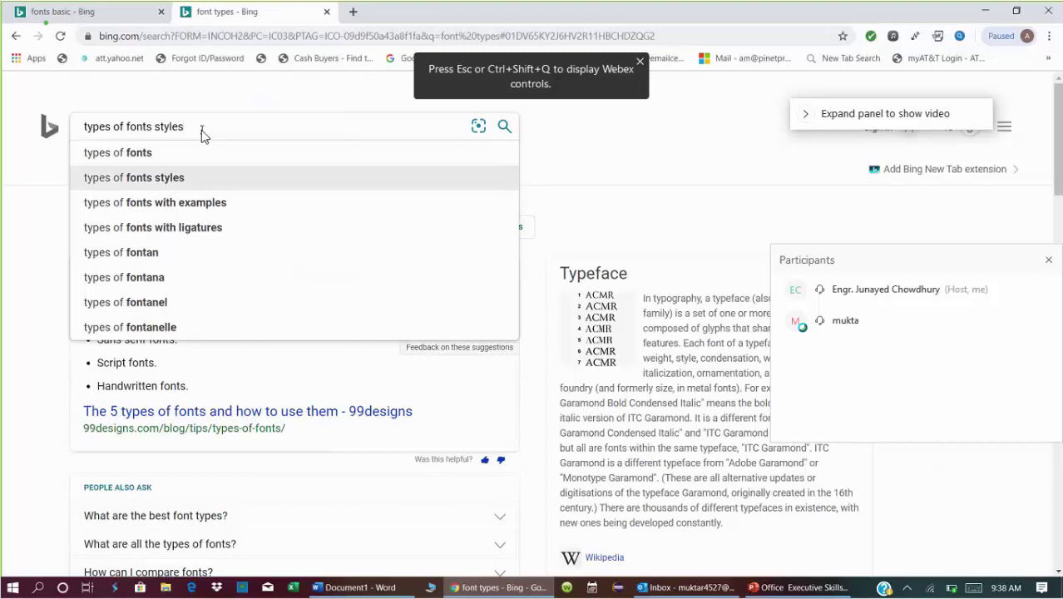
{"action": "key", "text": "Return"}
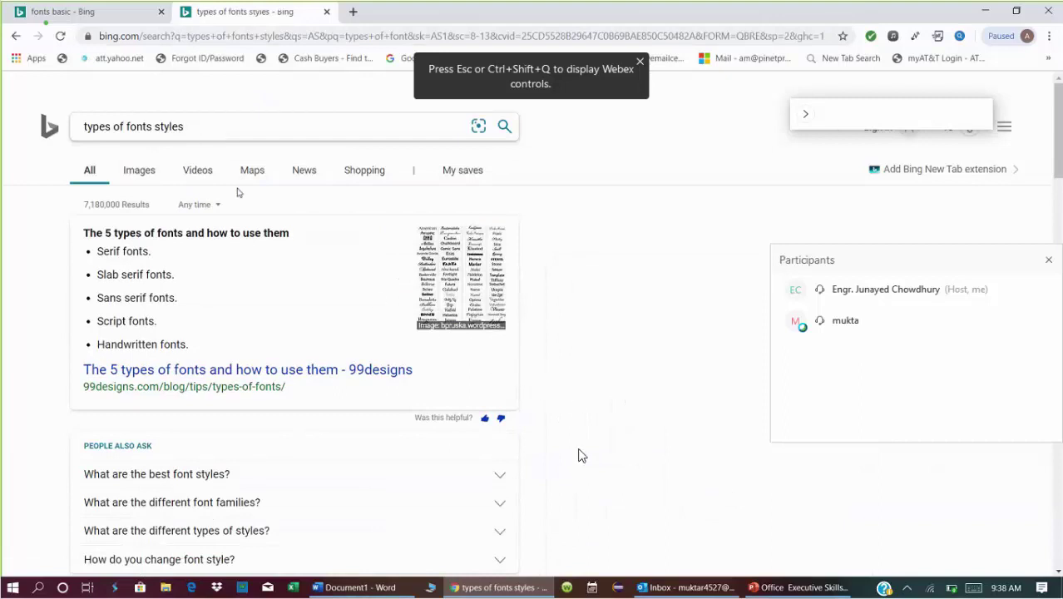
{"action": "scroll", "coordinate": [582, 455], "scroll_direction": "down", "scroll_amount": 4}
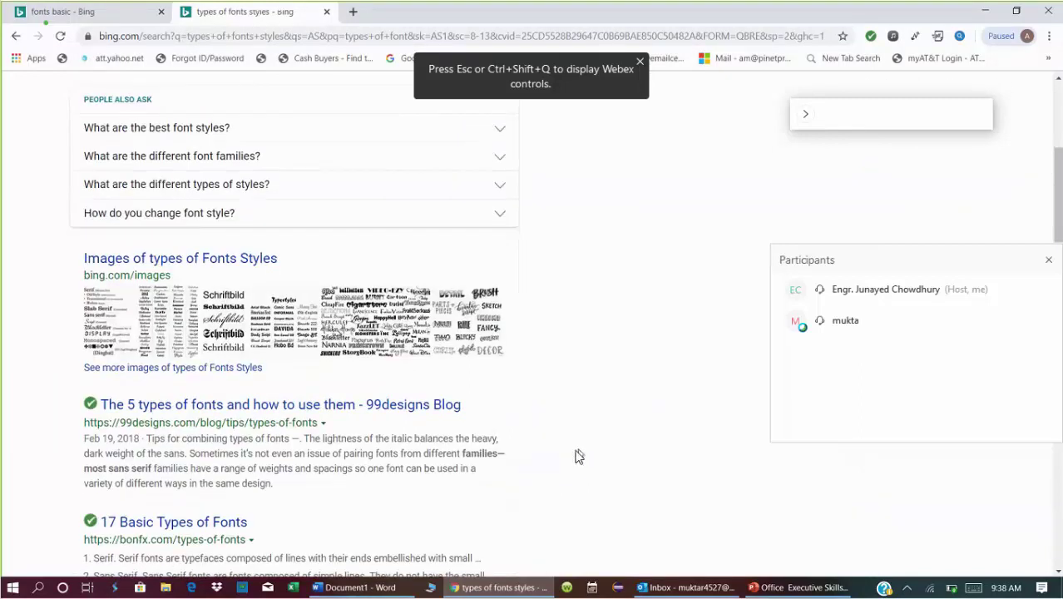
{"action": "scroll", "coordinate": [582, 456], "scroll_direction": "down", "scroll_amount": 4}
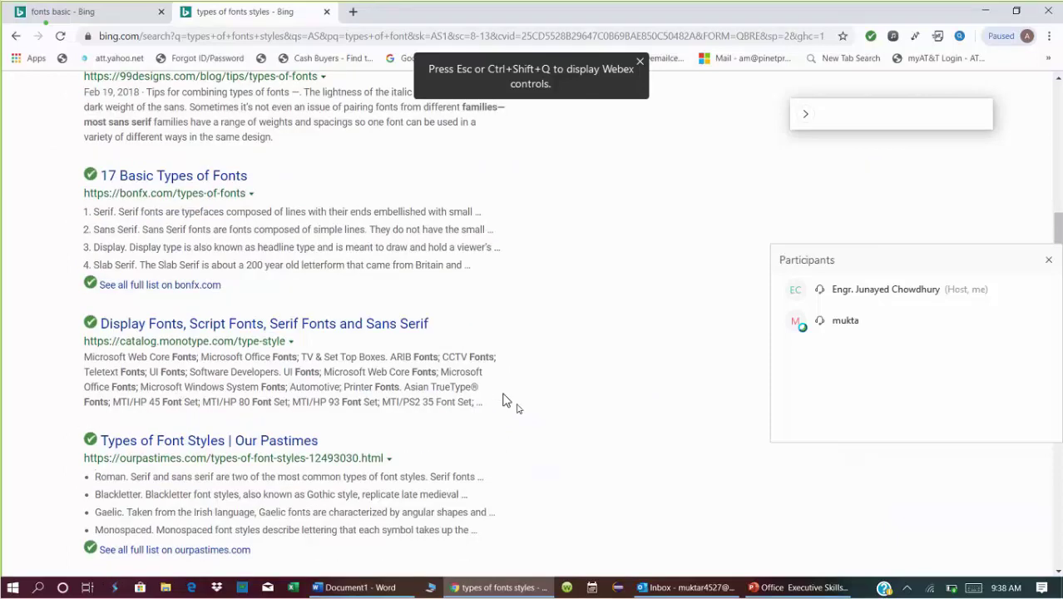
{"action": "scroll", "coordinate": [507, 401], "scroll_direction": "down", "scroll_amount": 4}
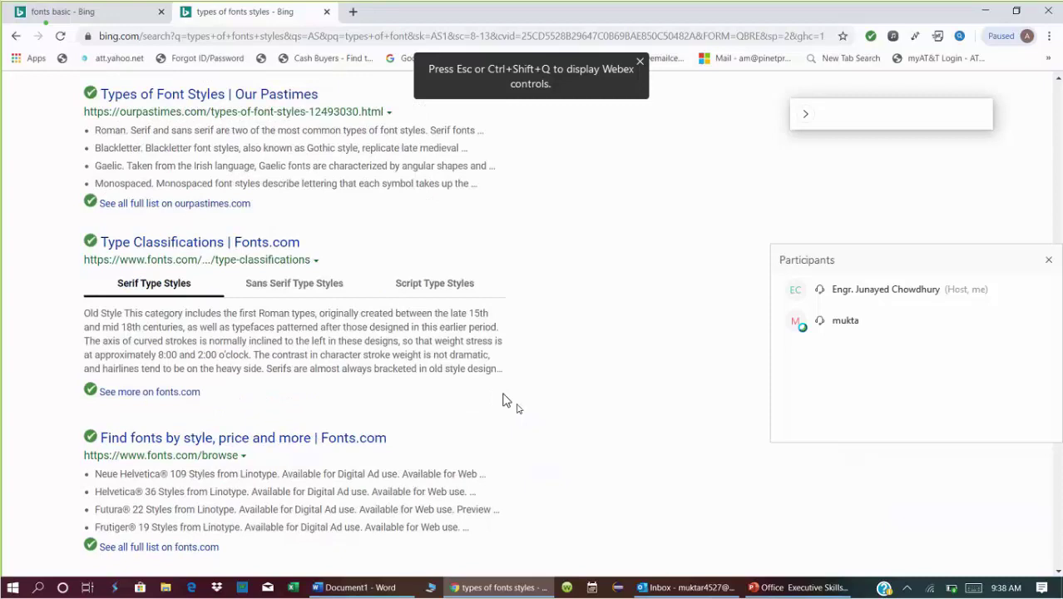
Step: Open the 'Type Classifications | Fonts.com' result, scroll the PDF-converter ad page, then go back
{"action": "left_click", "coordinate": [193, 250]}
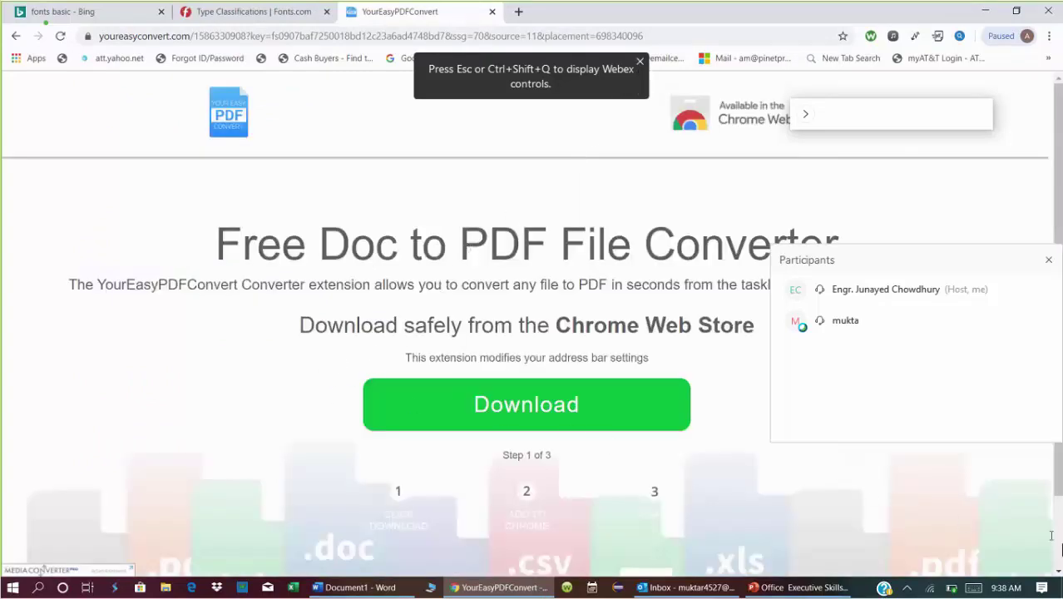
{"action": "scroll", "coordinate": [1060, 549], "scroll_direction": "down", "scroll_amount": 2}
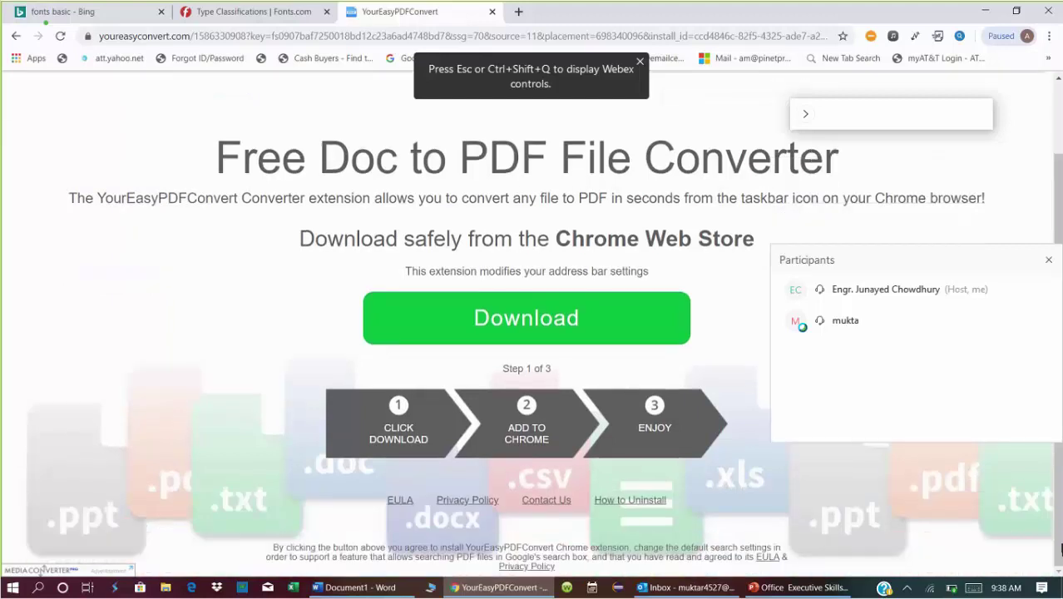
{"action": "left_click", "coordinate": [13, 42]}
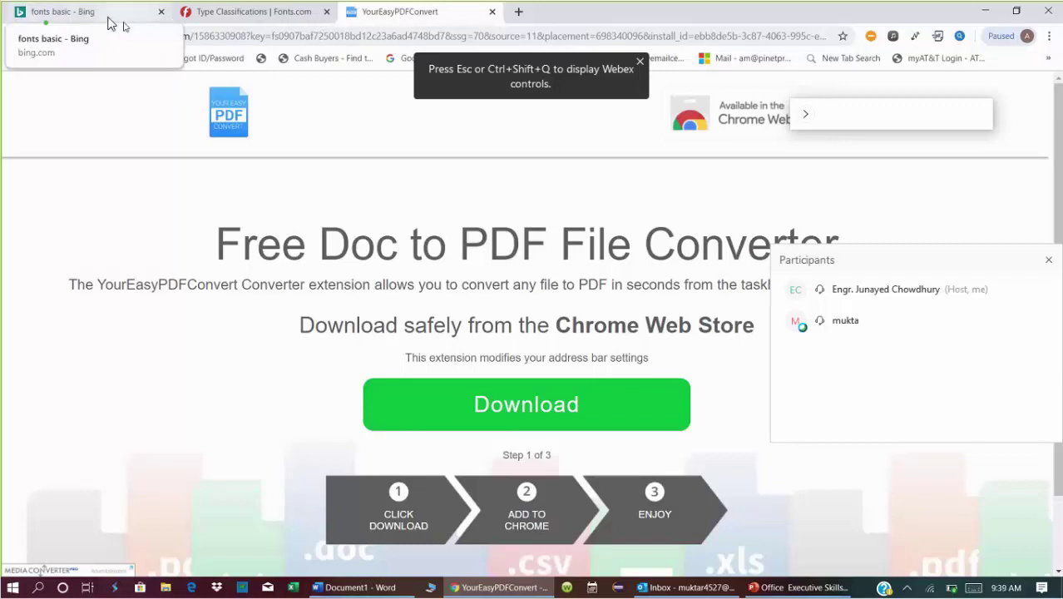
Step: On the 'fonts basic' tab, edit the query to 'fonts types' and search
{"action": "left_click", "coordinate": [108, 22]}
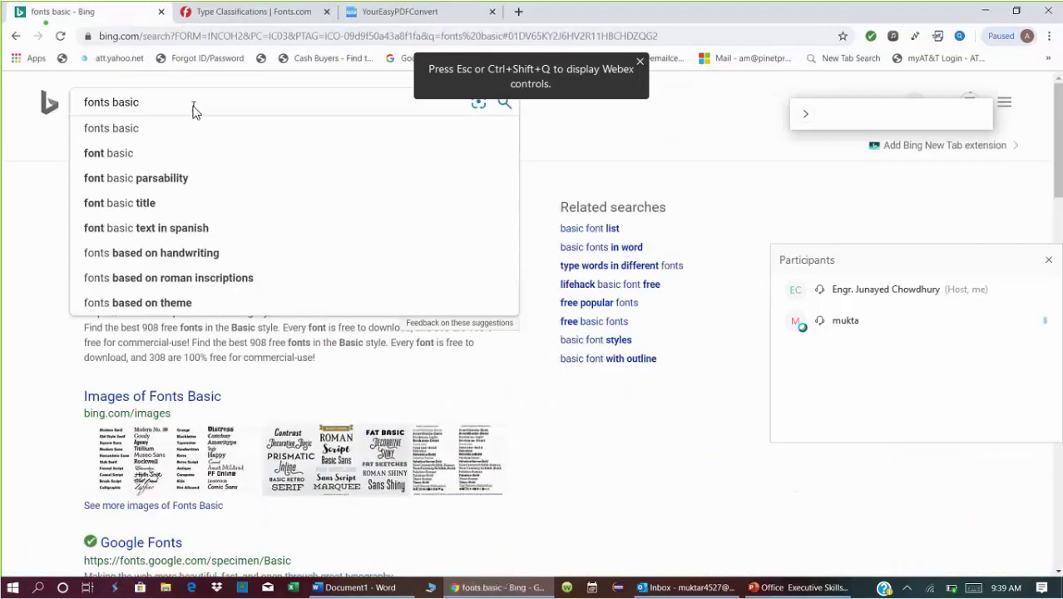
{"action": "key", "text": "ctrl+shift+Left"}
{"action": "key", "text": "ctrl+shift+Left"}
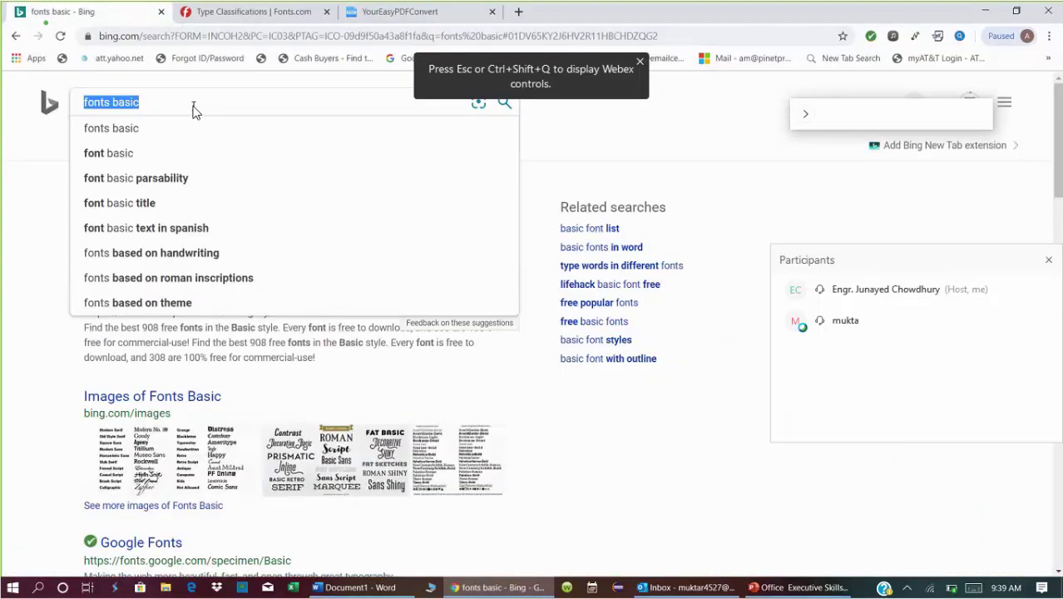
{"action": "key", "text": "Right"}
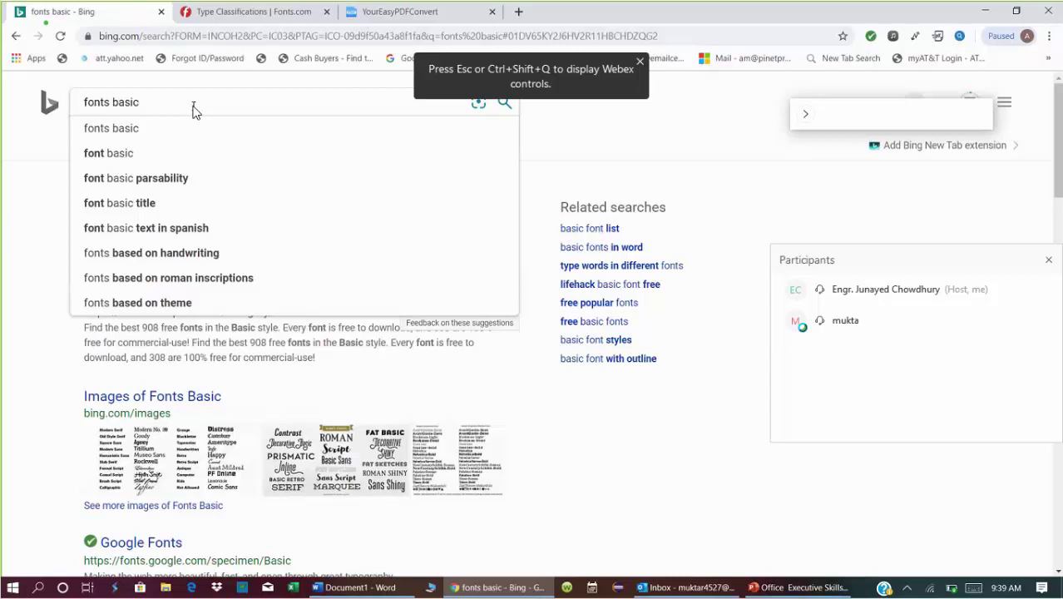
{"action": "key", "text": "BackSpace"}
{"action": "key", "text": "BackSpace"}
{"action": "key", "text": "BackSpace"}
{"action": "key", "text": "BackSpace"}
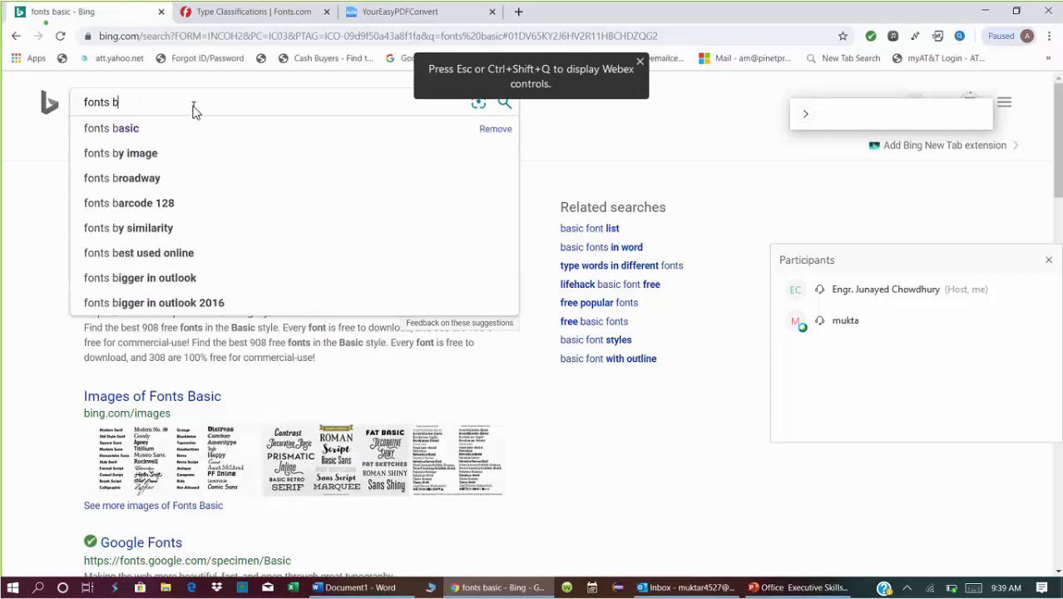
{"action": "key", "text": "BackSpace"}
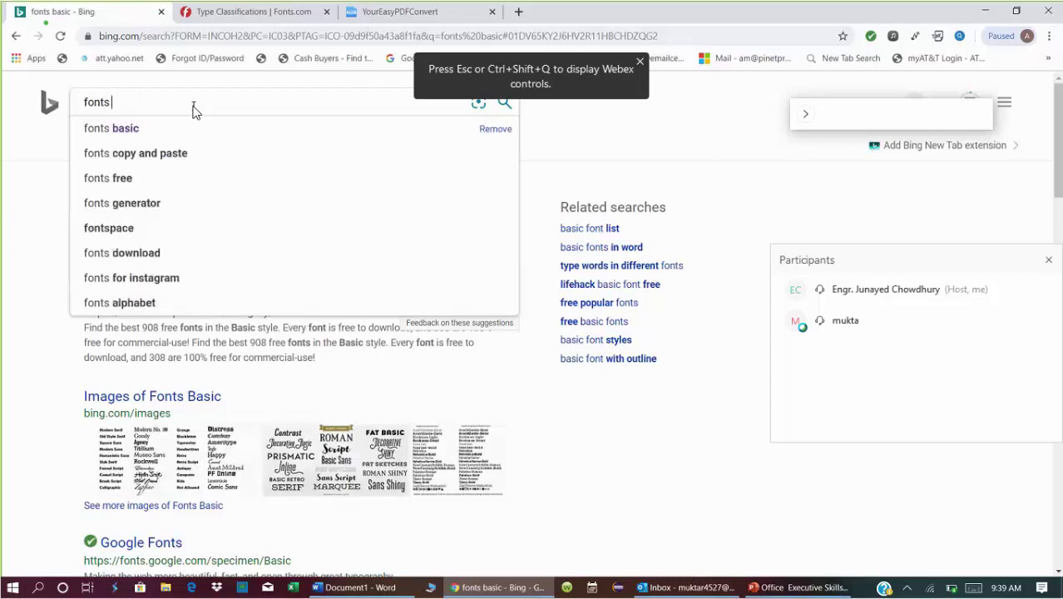
{"action": "type", "text": "types"}
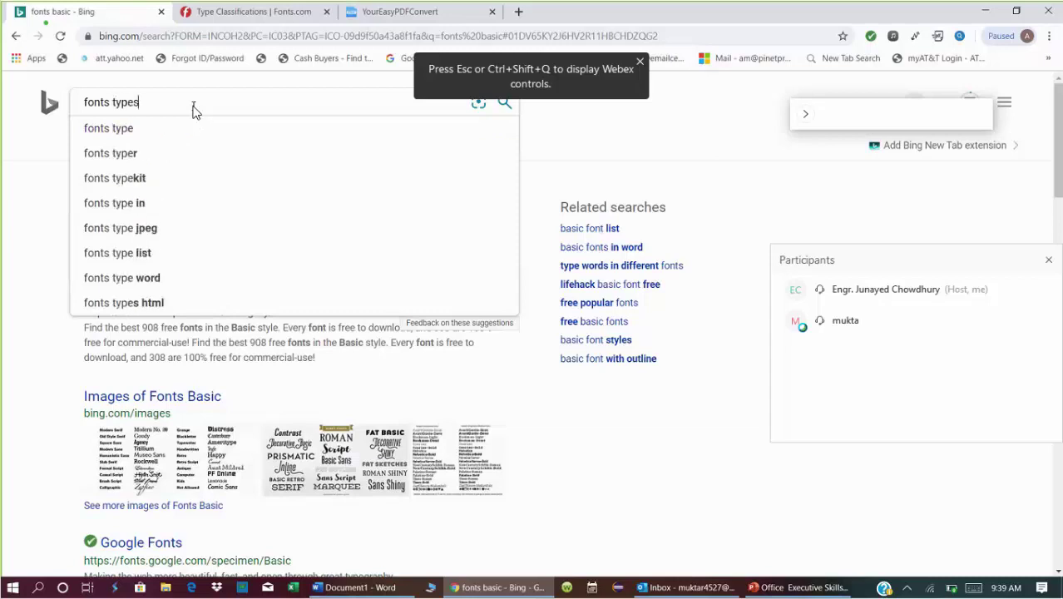
{"action": "key", "text": "Return"}
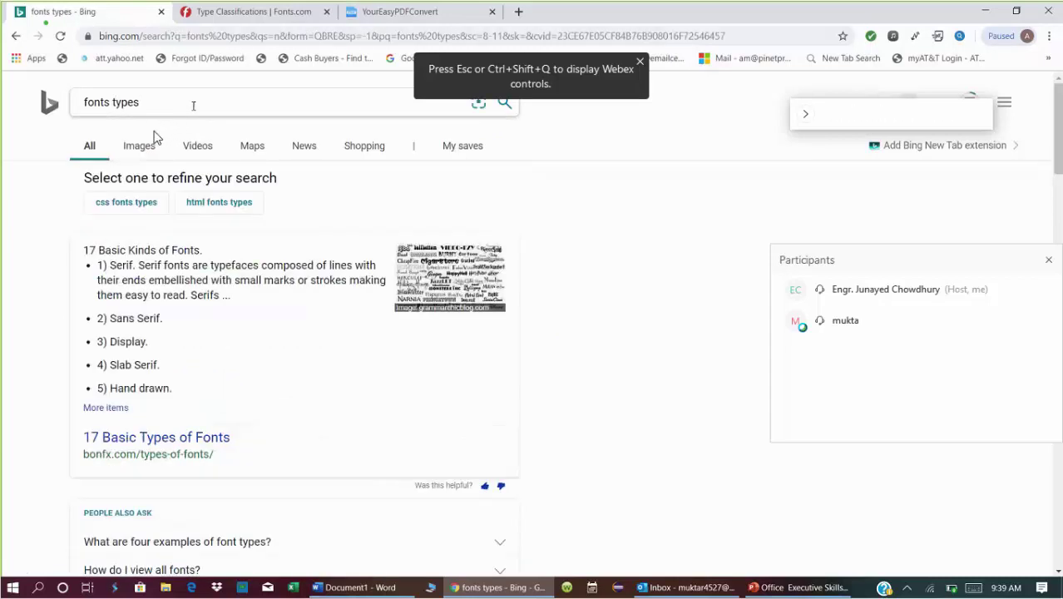
Step: Show Bing Images results for 'fonts types' and scroll down through the font samples
{"action": "left_click", "coordinate": [134, 147]}
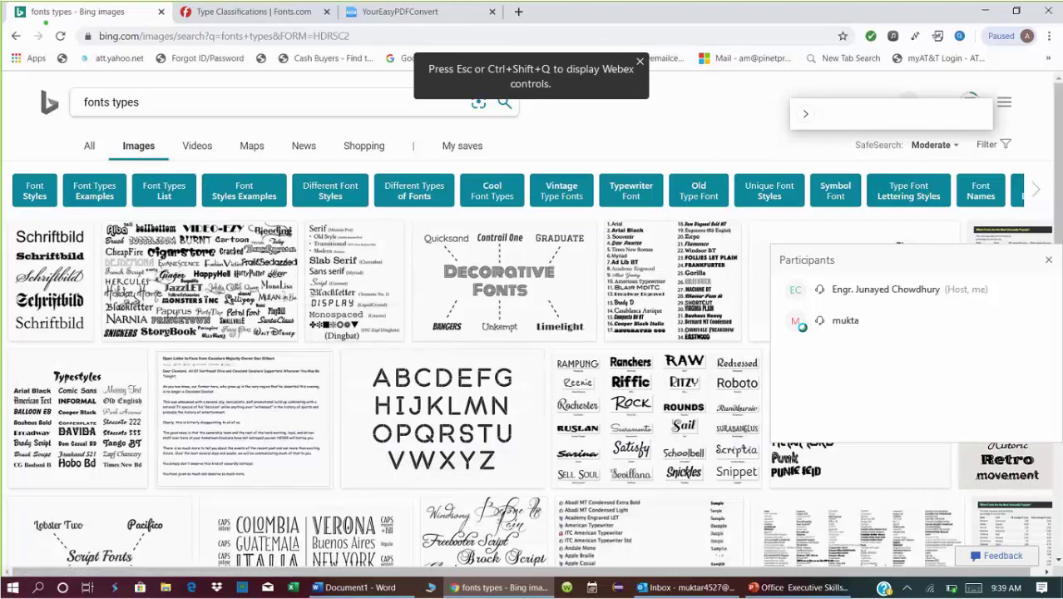
{"action": "scroll", "coordinate": [532, 332], "scroll_direction": "down", "scroll_amount": 2}
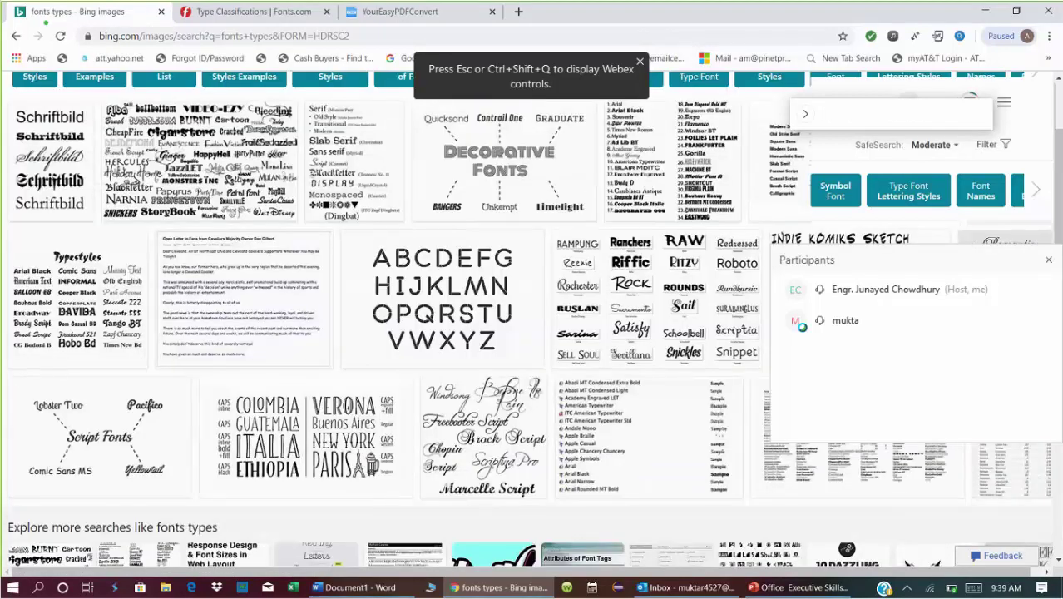
{"action": "scroll", "coordinate": [532, 333], "scroll_direction": "down", "scroll_amount": 4}
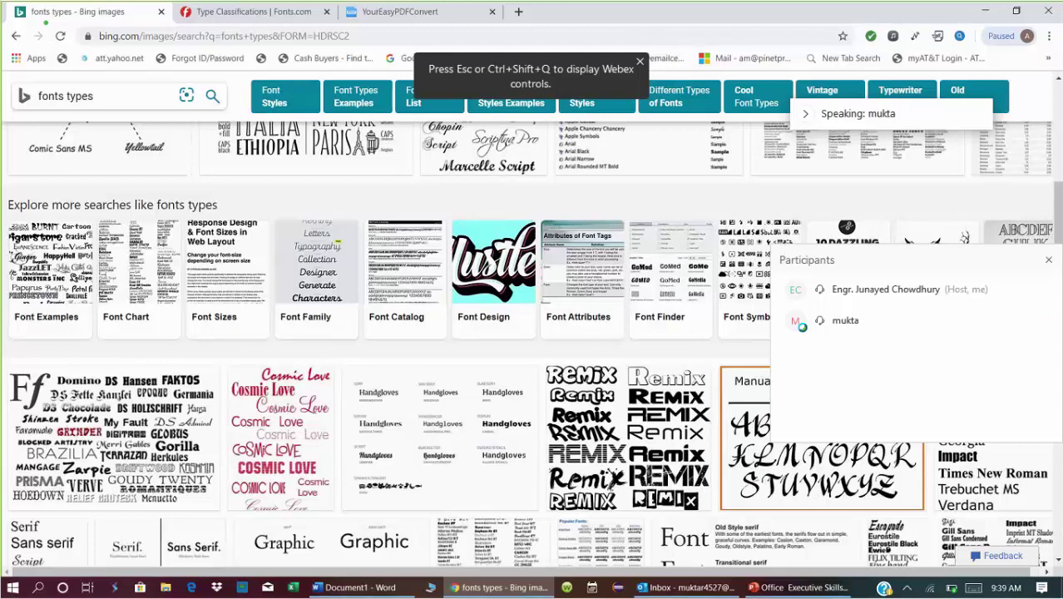
{"action": "scroll", "coordinate": [532, 350], "scroll_direction": "down", "scroll_amount": 1}
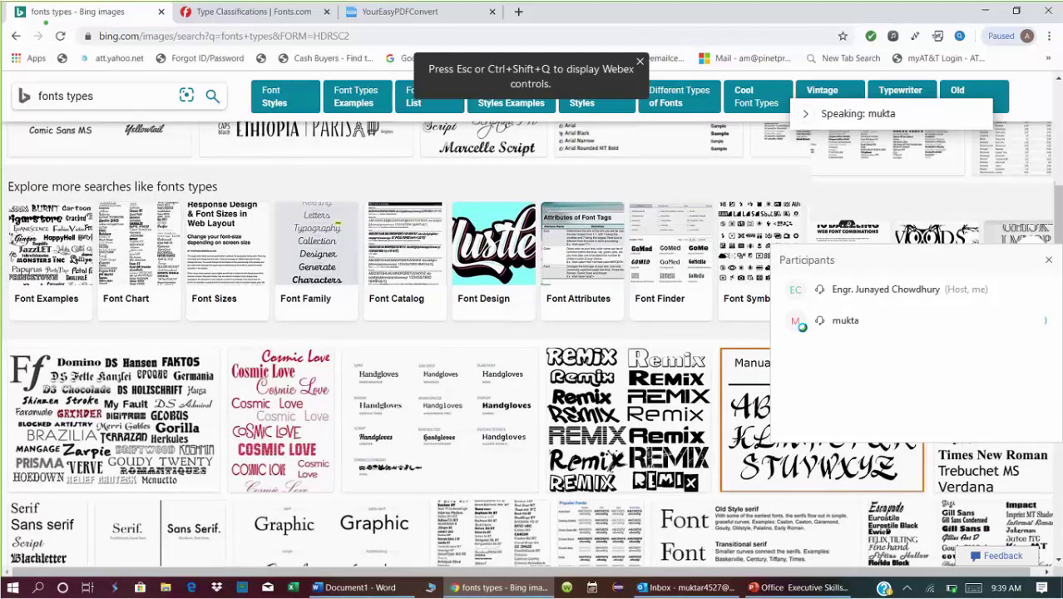
{"action": "scroll", "coordinate": [532, 332], "scroll_direction": "down", "scroll_amount": 5}
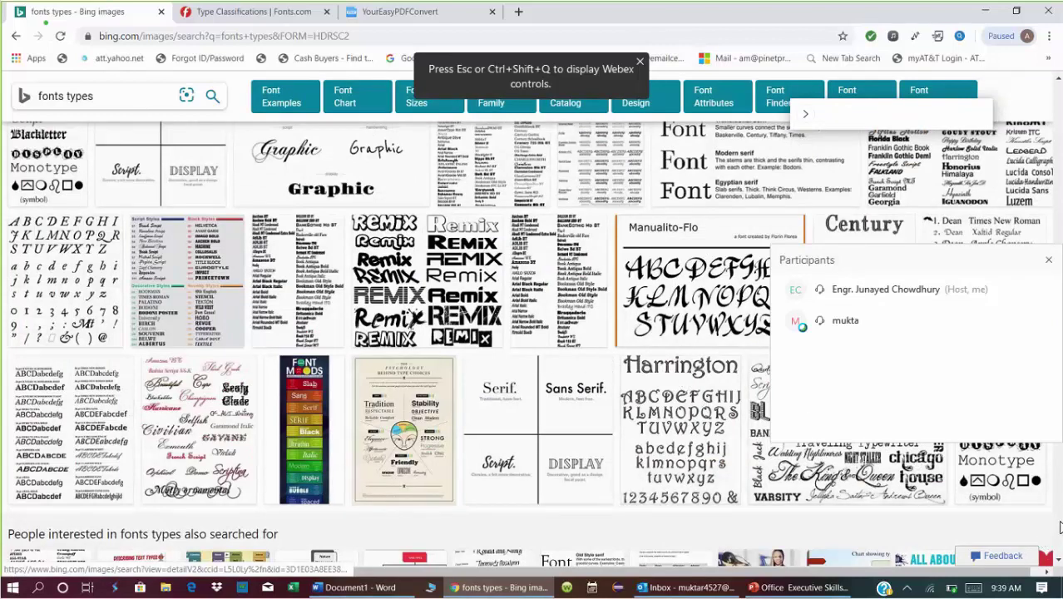
Step: Enlarge the Serif/Sans Serif image, view the BlackJack and Nocturne samples, then return to it
{"action": "left_click", "coordinate": [541, 432]}
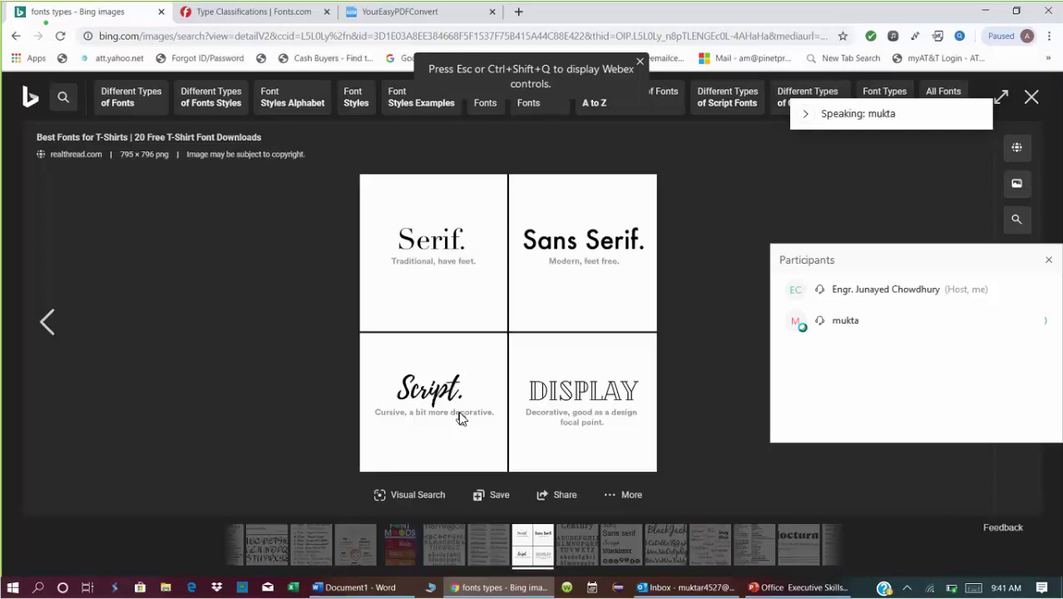
{"action": "left_click", "coordinate": [658, 546]}
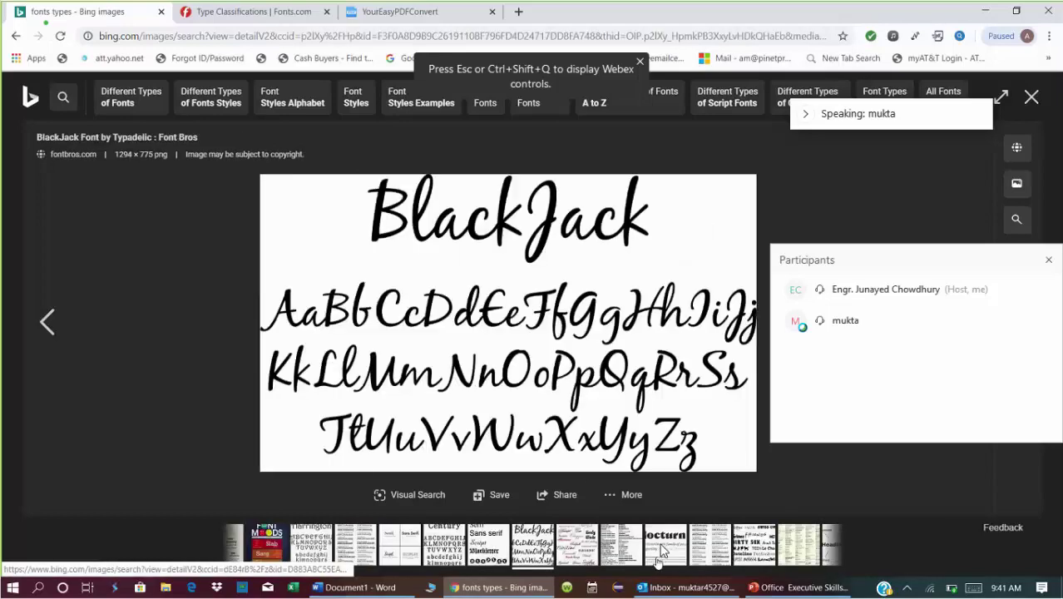
{"action": "left_click", "coordinate": [662, 547]}
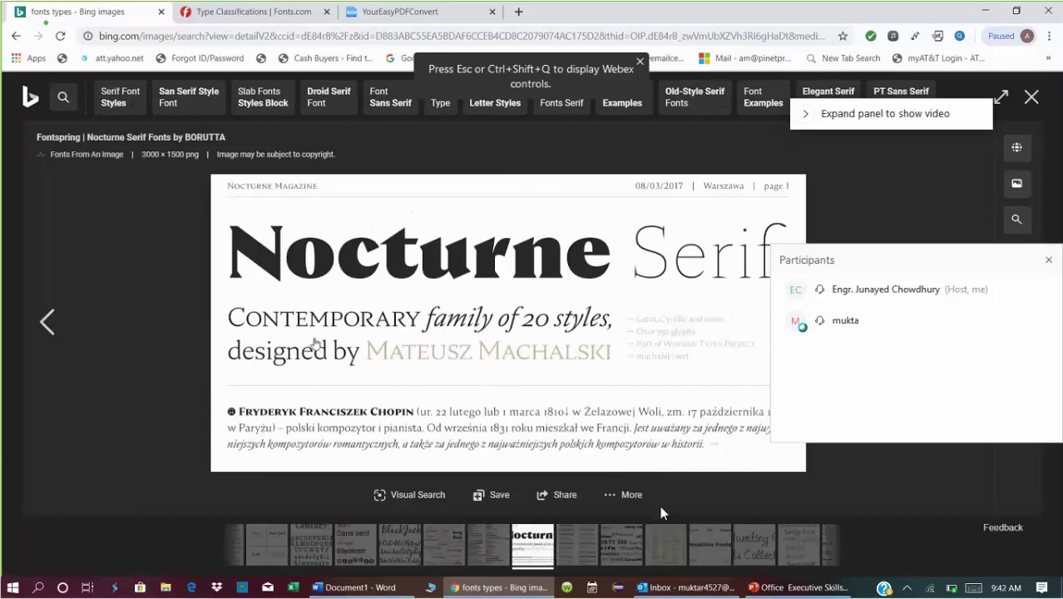
{"action": "left_click", "coordinate": [402, 555]}
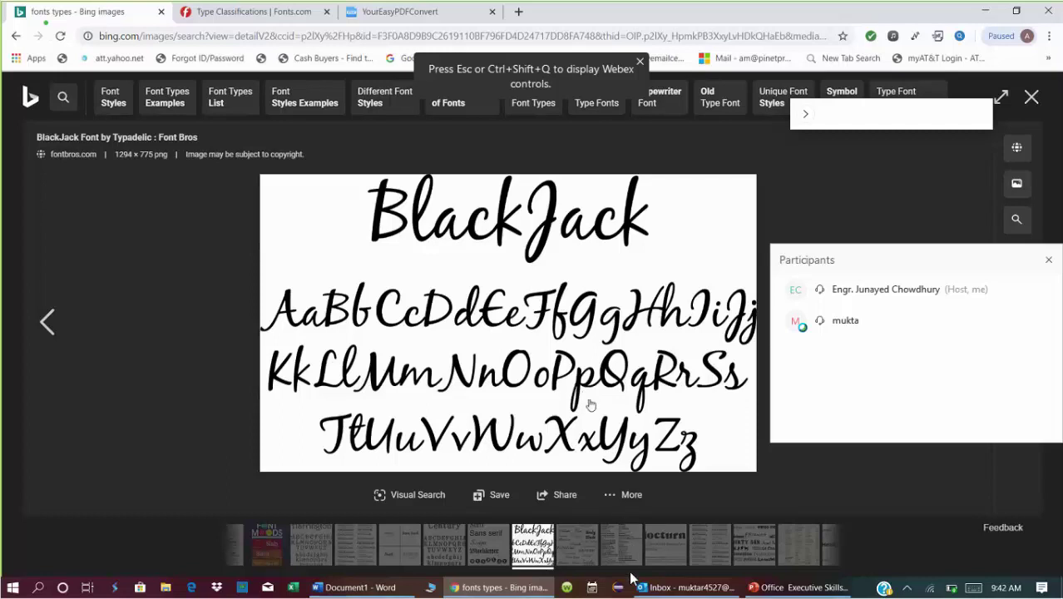
{"action": "left_click", "coordinate": [407, 564]}
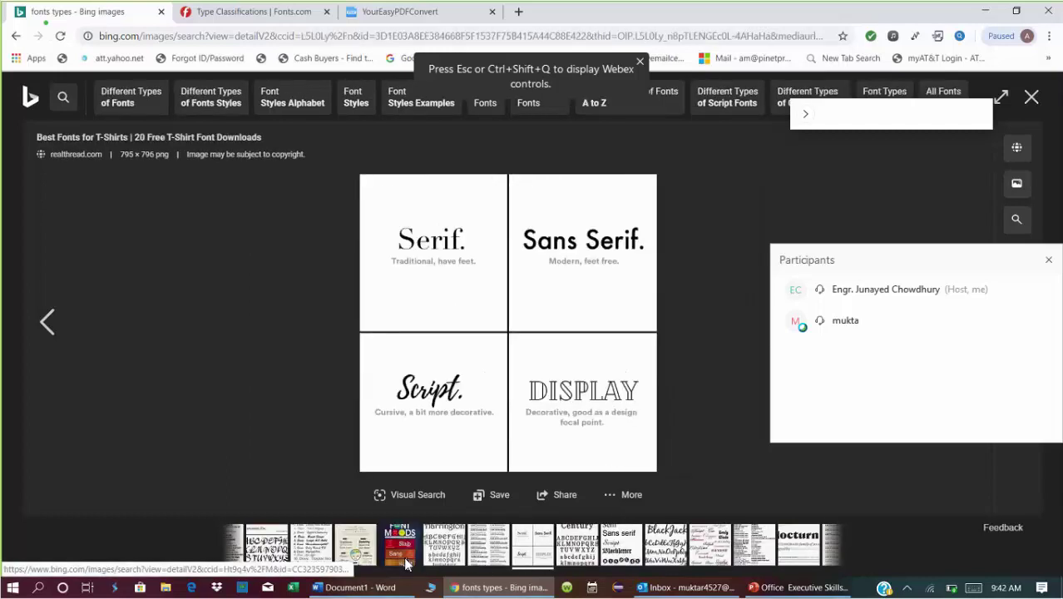
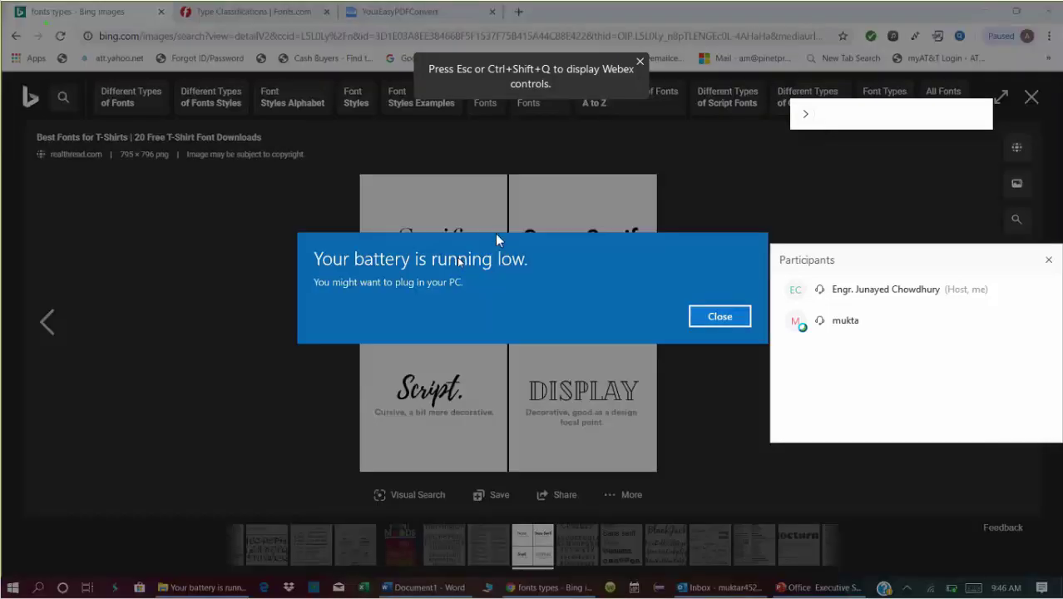
Step: Close the low-battery notification covering the Serif, Sans Serif, Script and Display font chart
{"action": "left_click", "coordinate": [720, 317]}
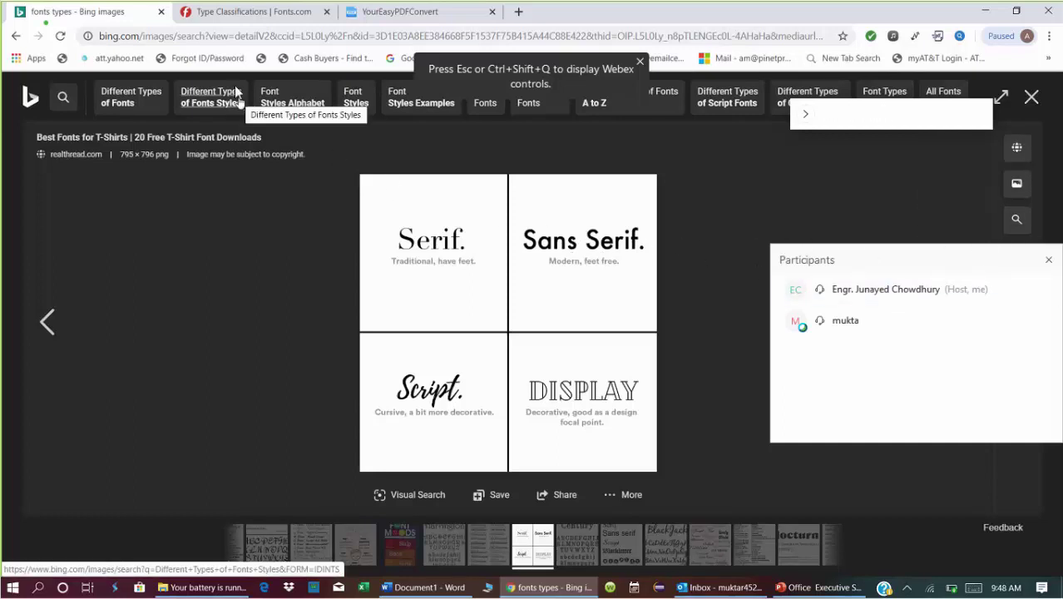
Step: In the Fonts.com tab, run a web search for 'sherif font' from the address bar
{"action": "left_click", "coordinate": [232, 13]}
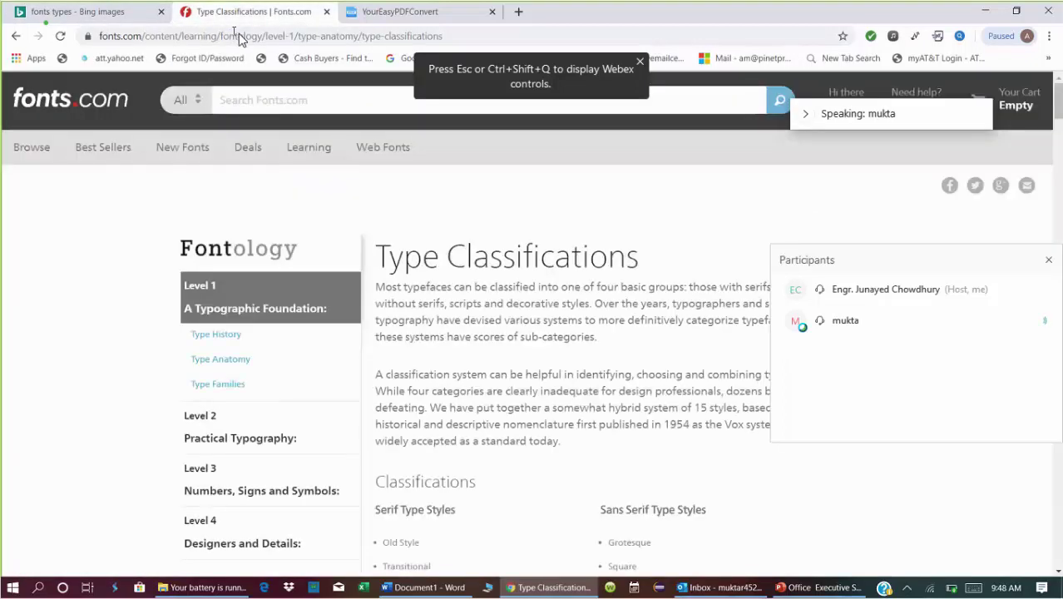
{"action": "left_click", "coordinate": [239, 36]}
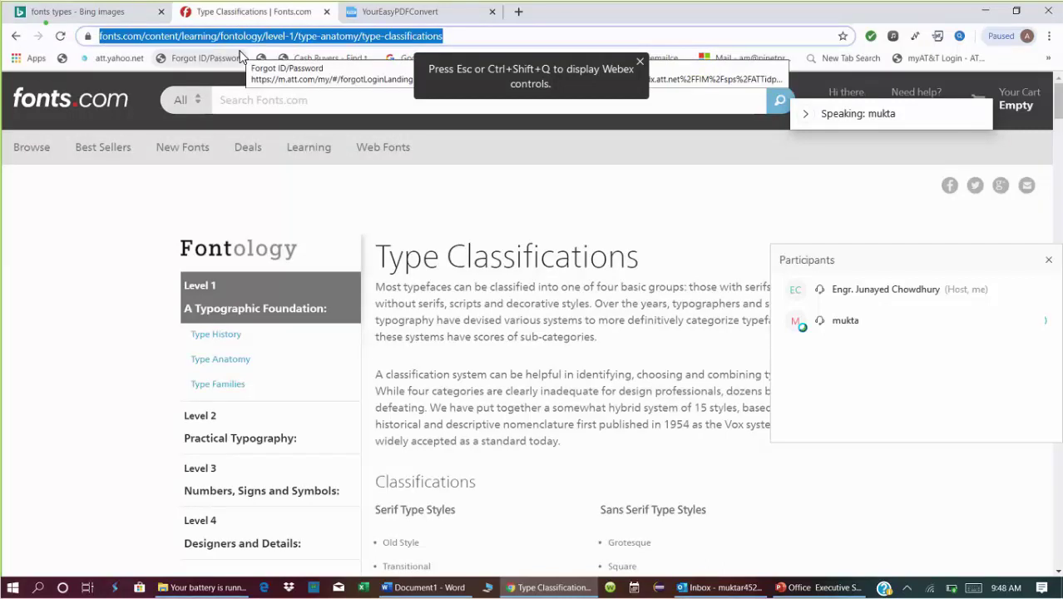
{"action": "type", "text": "sherif "}
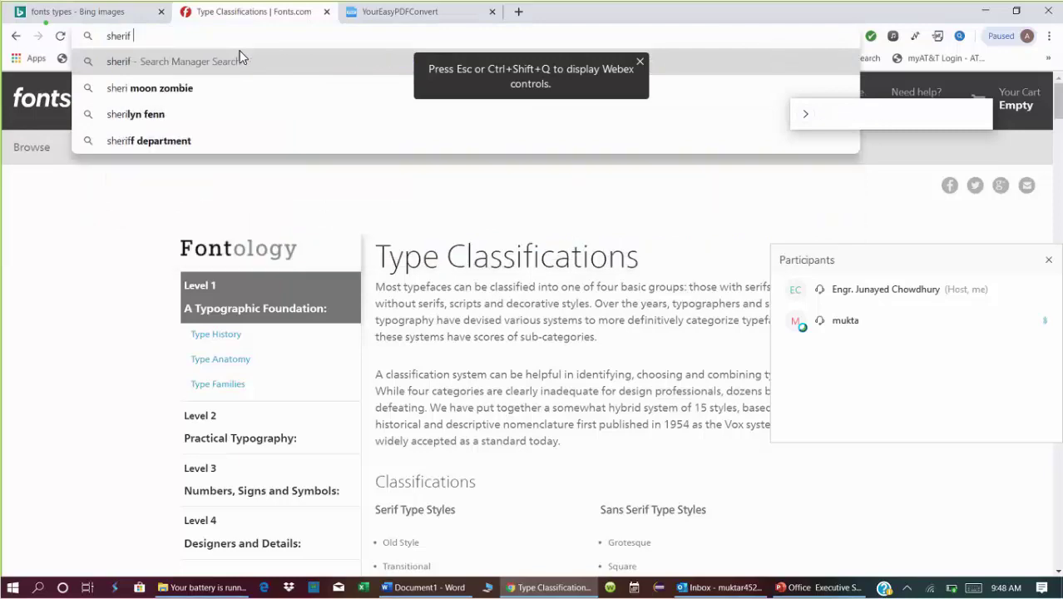
{"action": "type", "text": "font"}
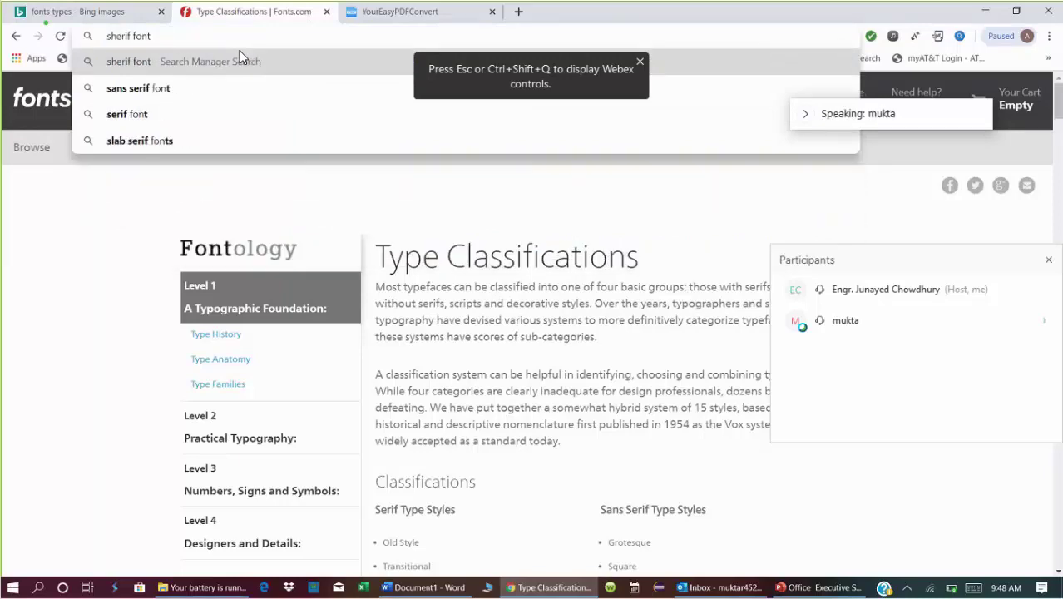
{"action": "left_click", "coordinate": [241, 61]}
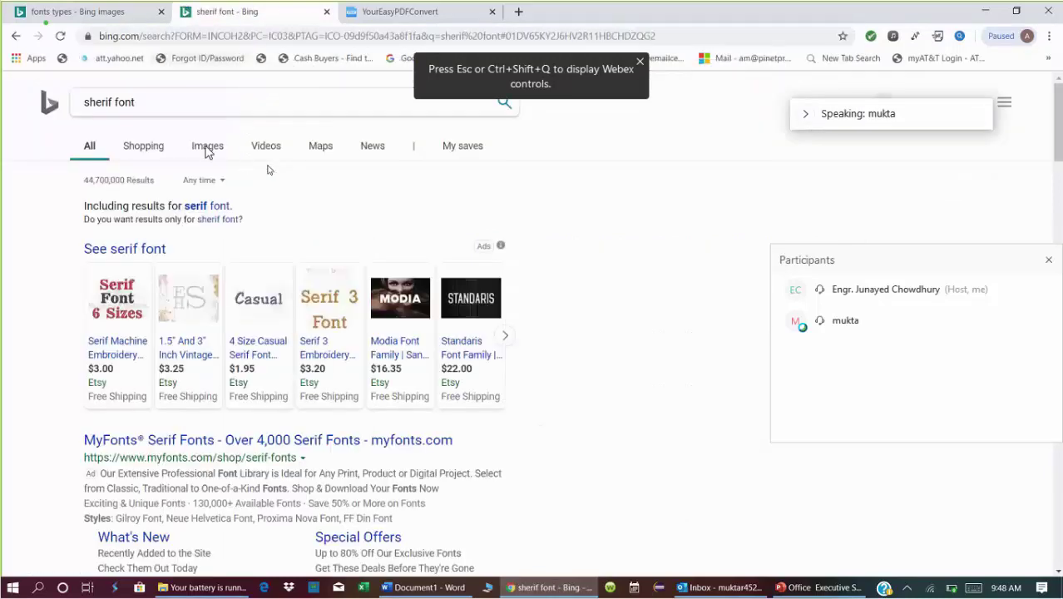
Step: Show image results for 'sherif font' and open the SERIF sample image
{"action": "left_click", "coordinate": [204, 148]}
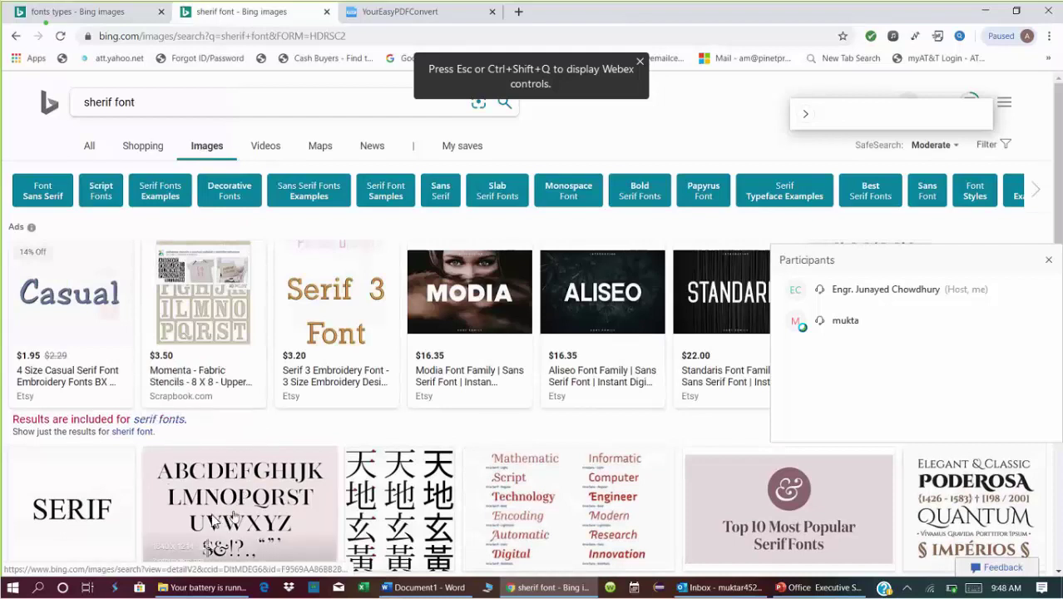
{"action": "left_click", "coordinate": [69, 519]}
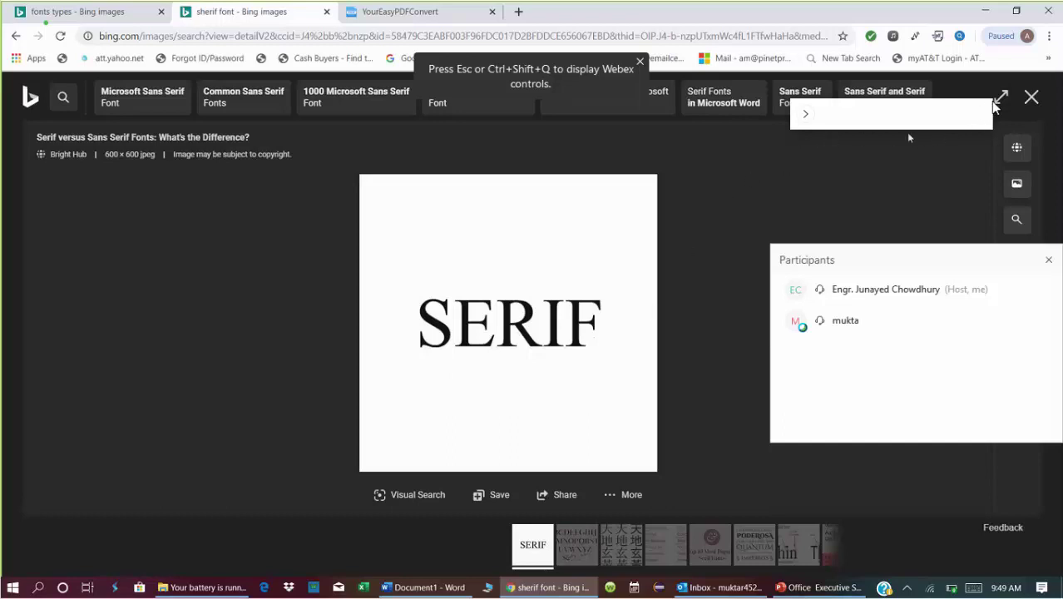
Step: Move the Webex participants panel up and left, then open and close a participant chat
{"action": "mouse_move", "coordinate": [971, 260]}
{"action": "left_mouse_down"}
{"action": "mouse_move", "coordinate": [893, 220]}
{"action": "mouse_move", "coordinate": [902, 217]}
{"action": "left_mouse_up"}
{"action": "left_click", "coordinate": [827, 278]}
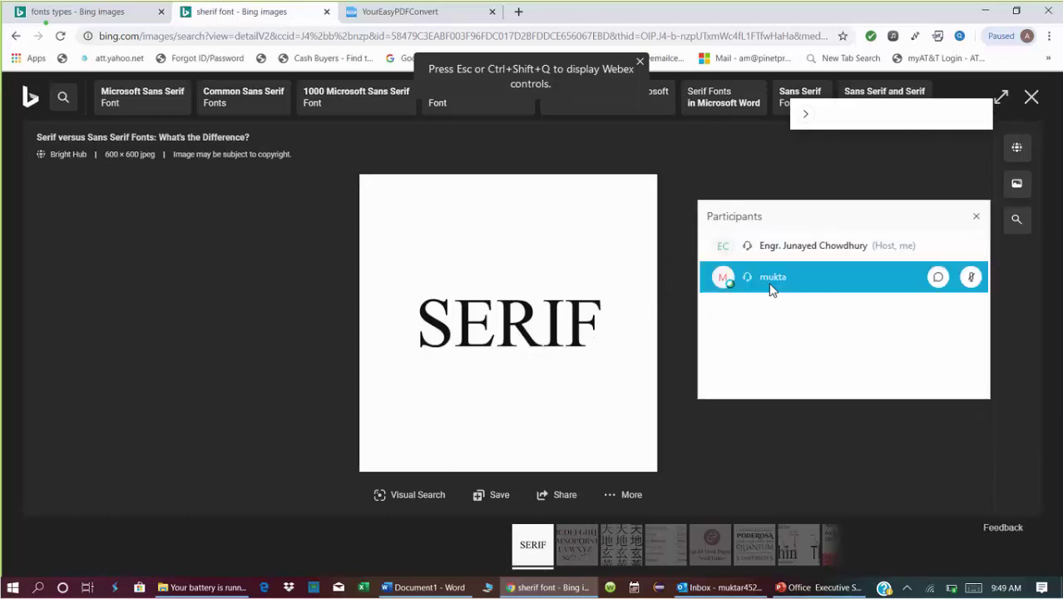
{"action": "left_click", "coordinate": [939, 279]}
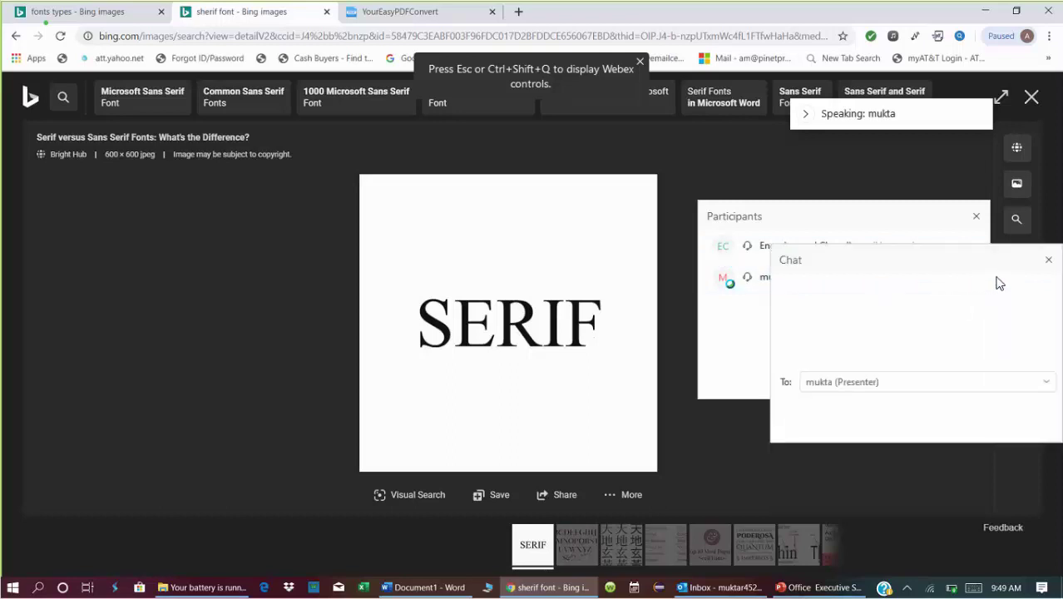
{"action": "left_click", "coordinate": [1048, 260]}
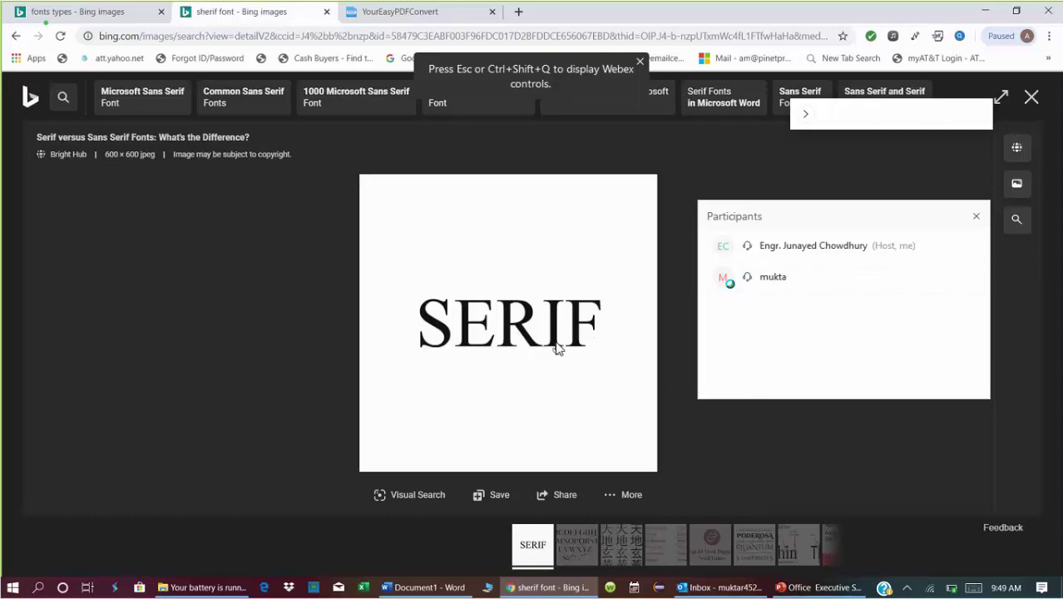
Step: In the PDF converter tab, search the web for 'san sharif'
{"action": "left_click", "coordinate": [415, 18]}
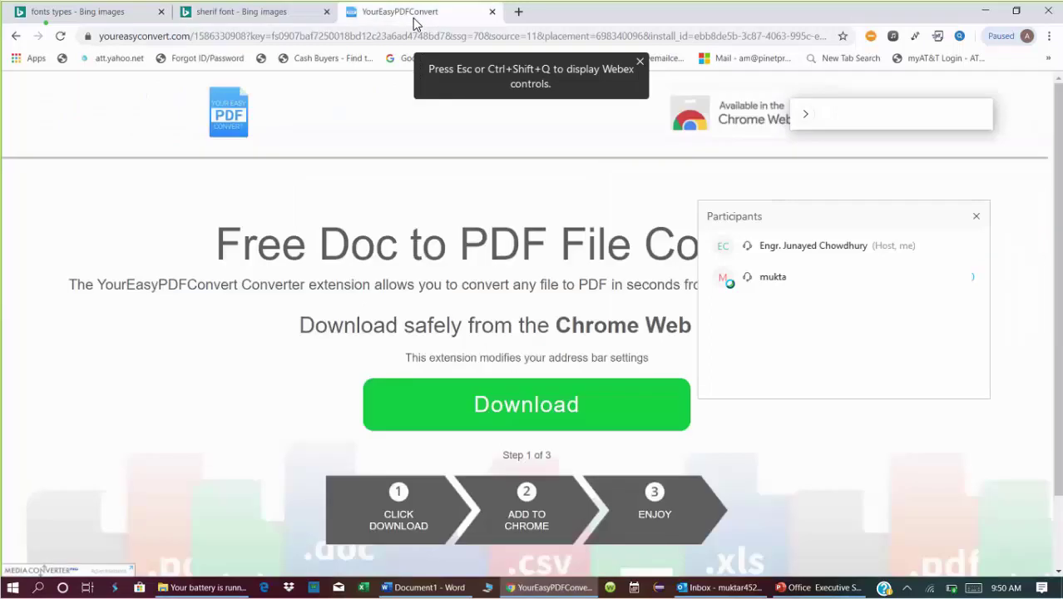
{"action": "left_click", "coordinate": [301, 40]}
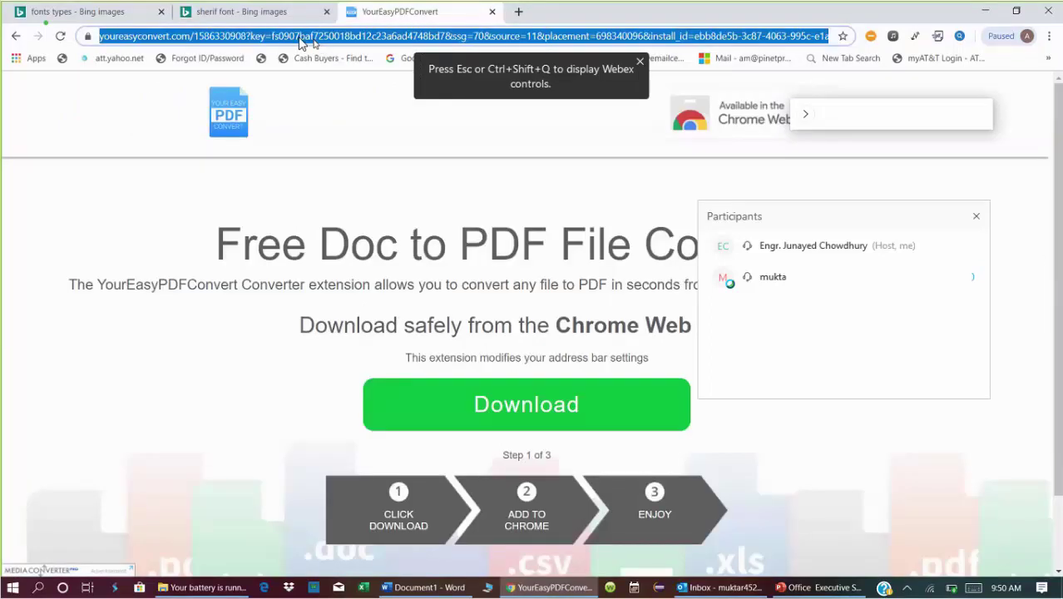
{"action": "type", "text": "san"}
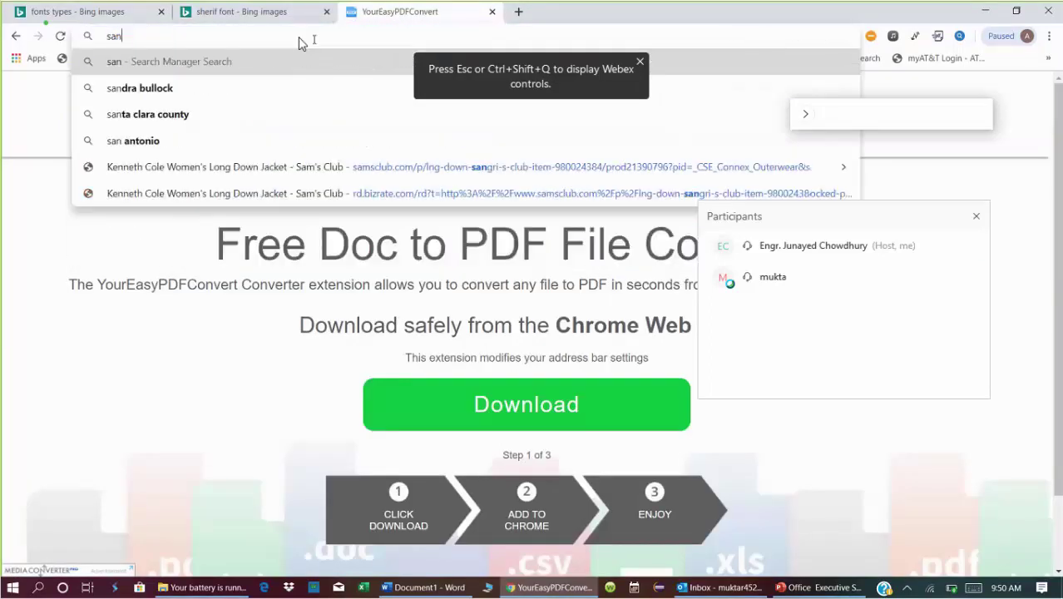
{"action": "type", "text": " s"}
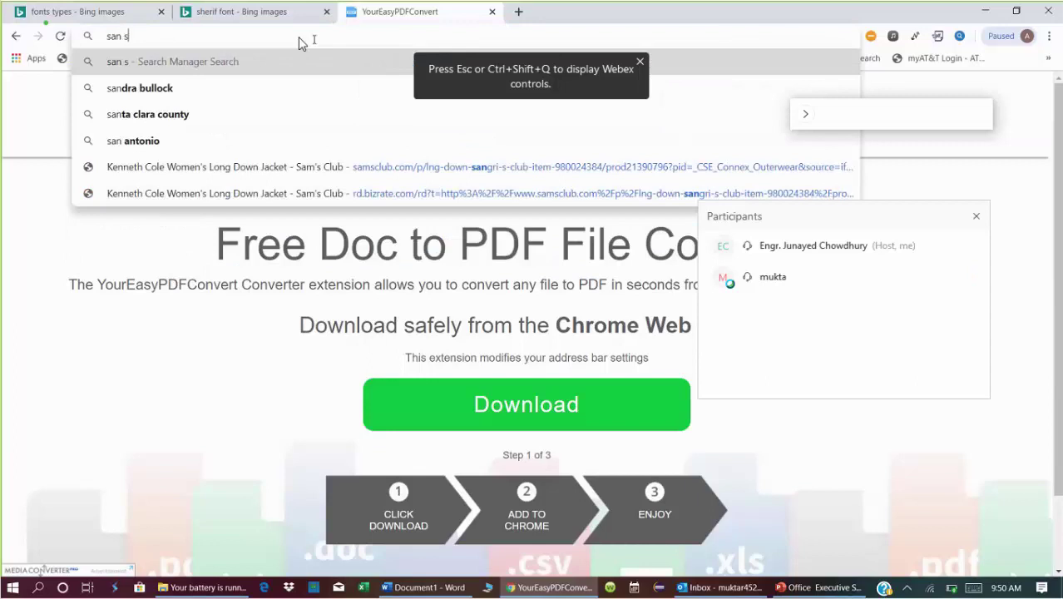
{"action": "type", "text": "harif"}
{"action": "key", "text": "Return"}
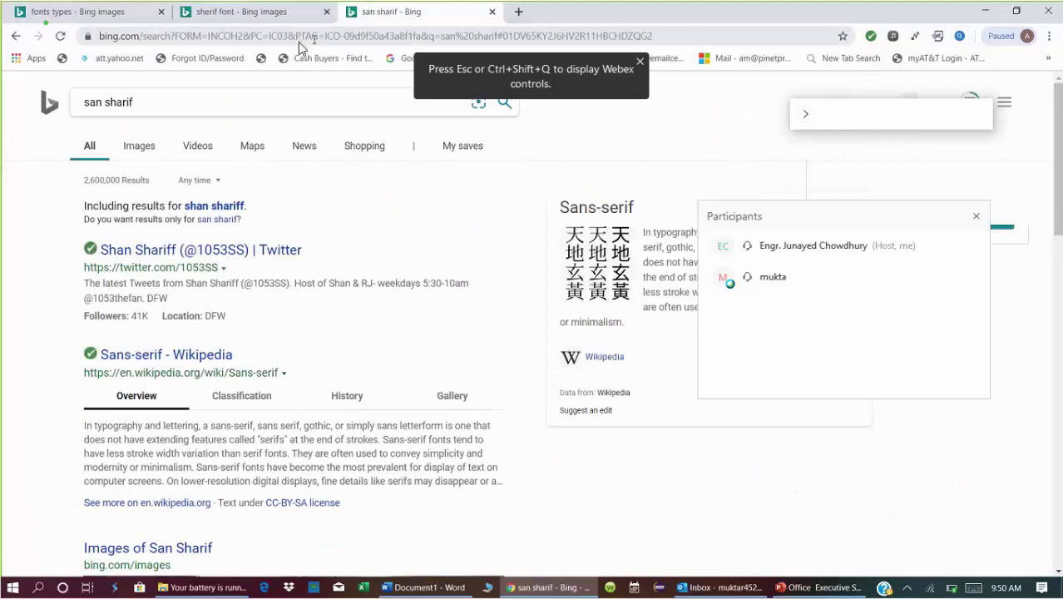
Step: Show image results and refine the query to 'san sheriff font', then open a new tab
{"action": "left_click", "coordinate": [140, 147]}
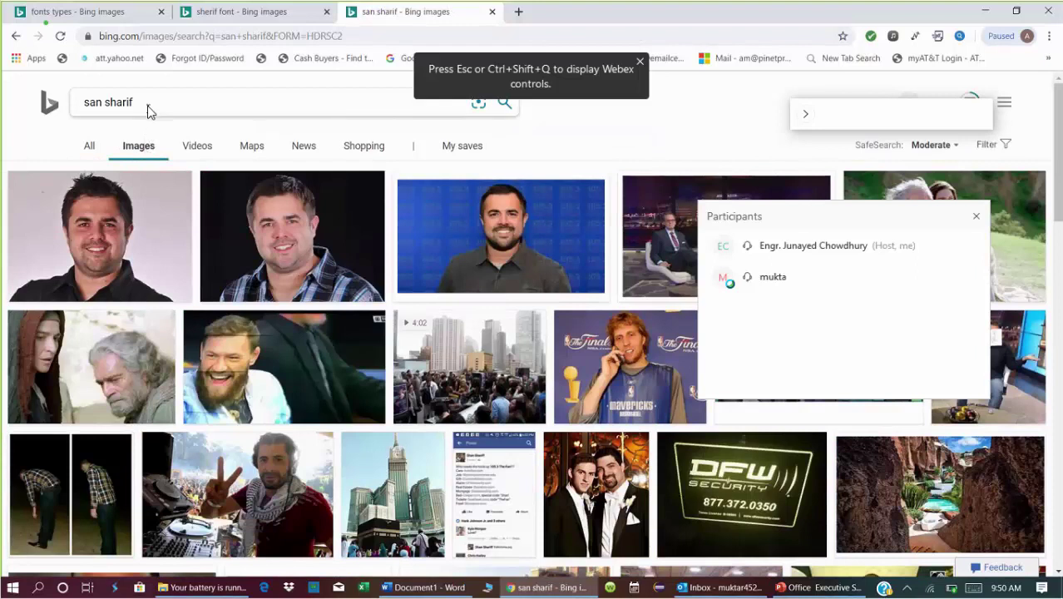
{"action": "left_click", "coordinate": [149, 113]}
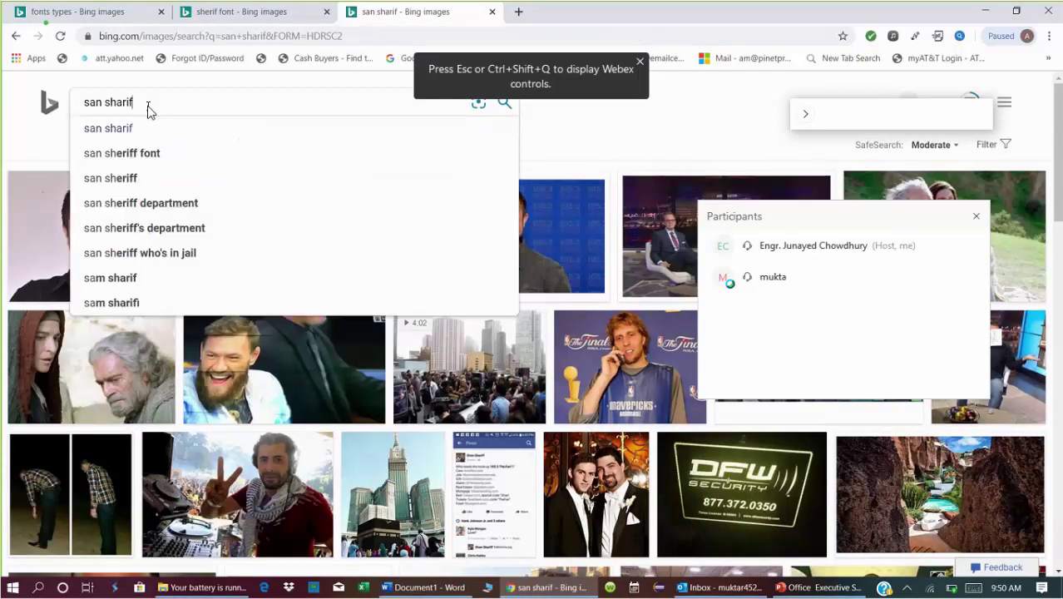
{"action": "key", "text": "Down"}
{"action": "key", "text": "Down"}
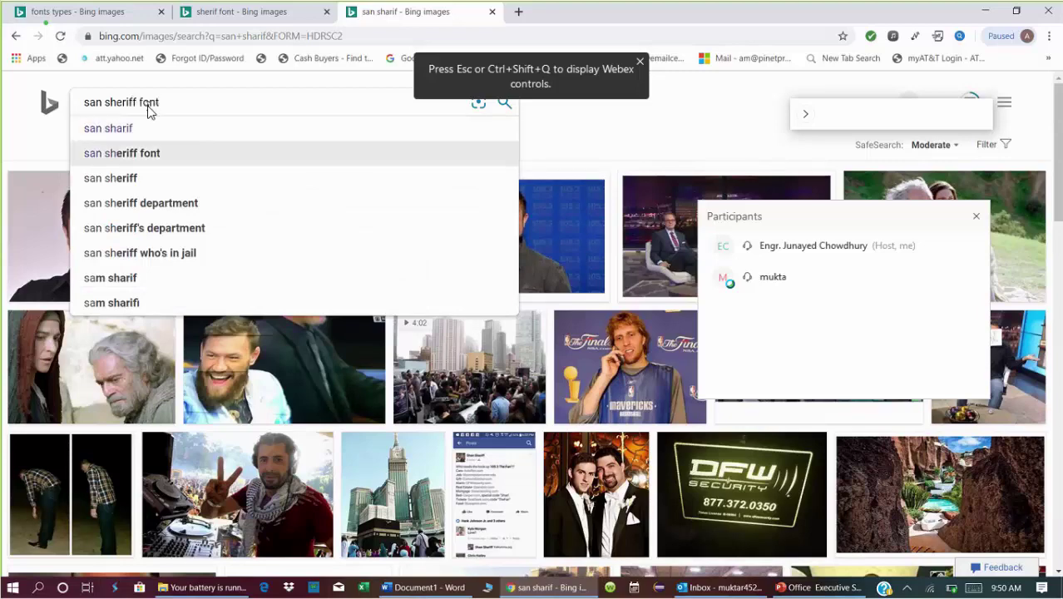
{"action": "key", "text": "Return"}
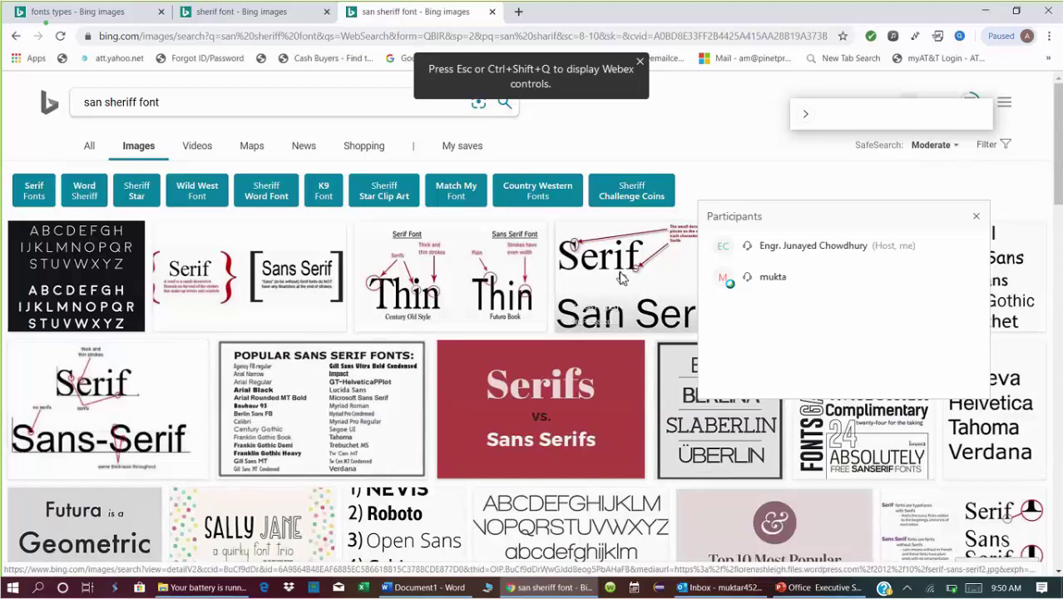
{"action": "key", "text": "ctrl+t"}
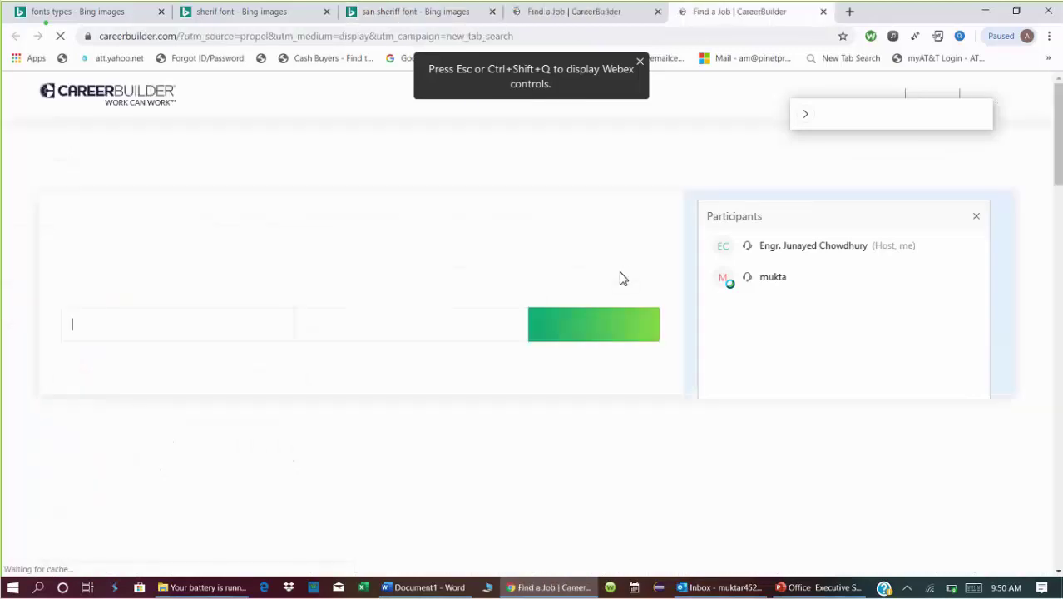
Step: Close the duplicate CareerBuilder tab and return to the 'san sheriff font' image results
{"action": "left_click", "coordinate": [823, 13]}
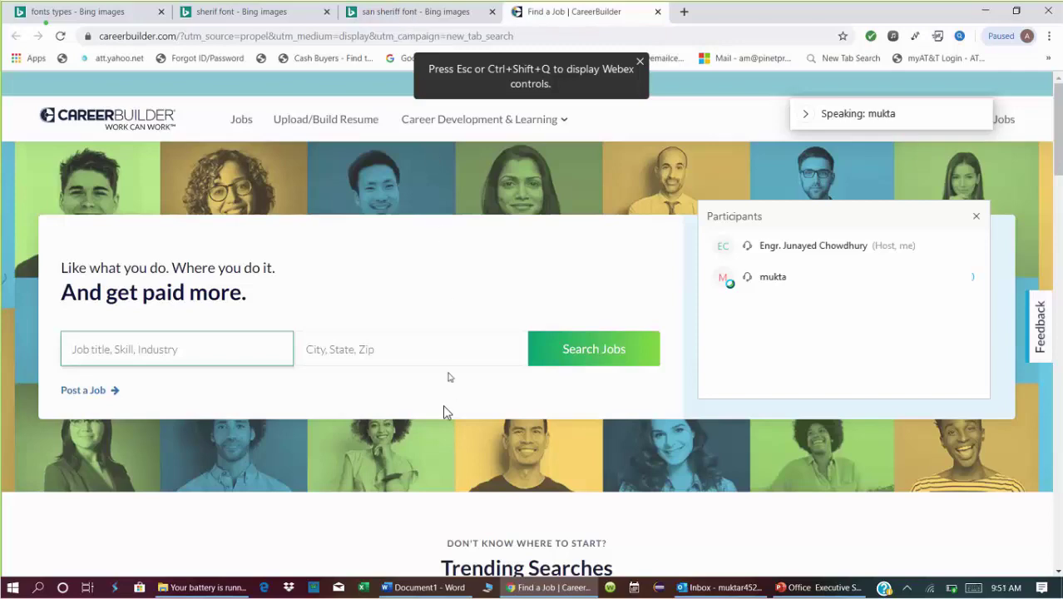
{"action": "mouse_move", "coordinate": [436, 121]}
{"action": "left_click", "coordinate": [421, 17]}
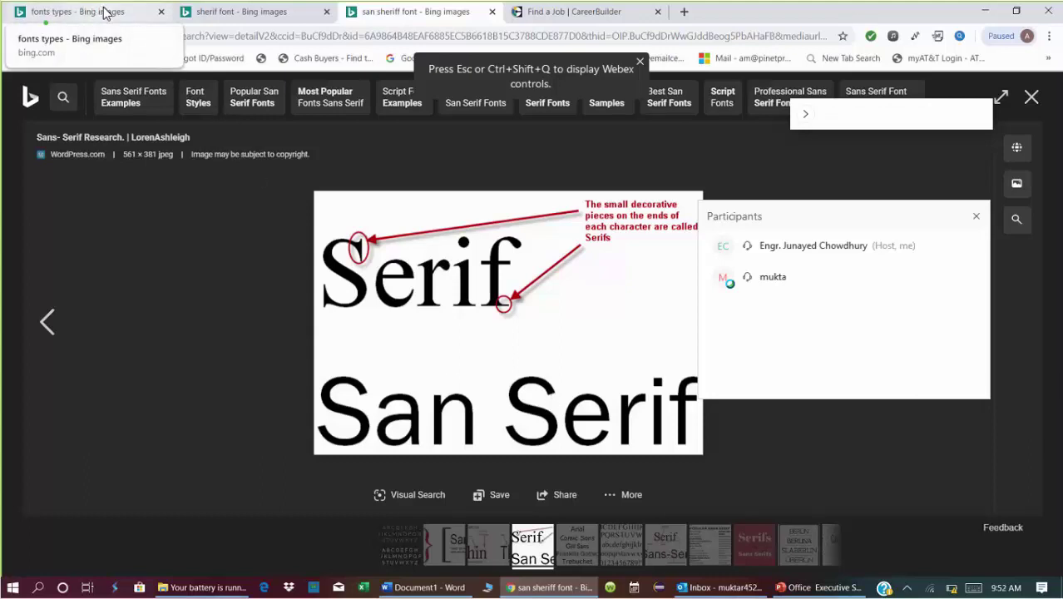
Step: Switch to the 'fonts types' image results showing the four-style font chart
{"action": "left_click", "coordinate": [105, 12]}
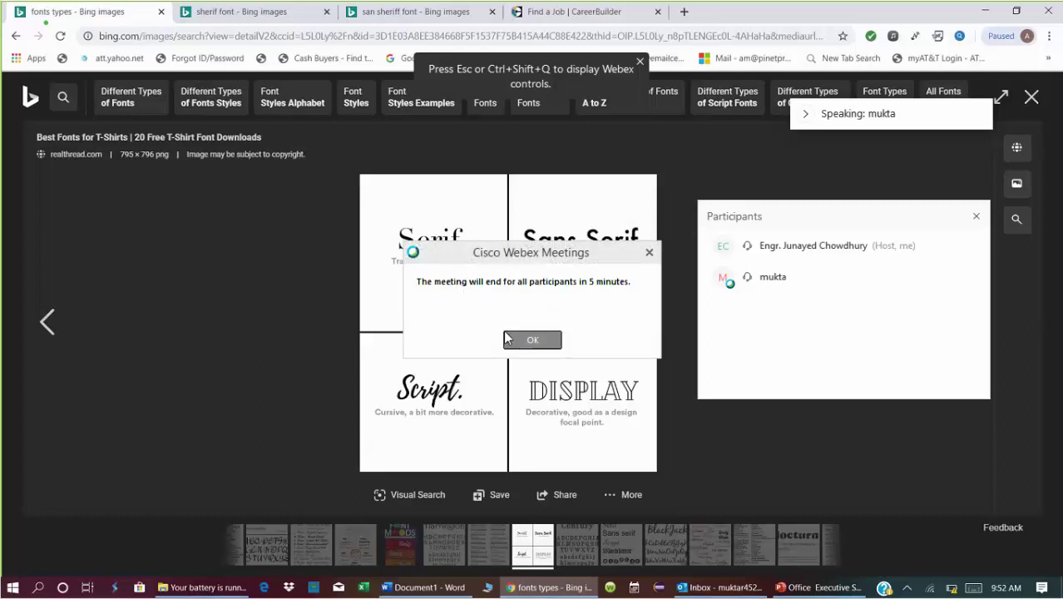
Step: Acknowledge the Webex warning that the meeting ends in 5 minutes
{"action": "left_click", "coordinate": [522, 343]}
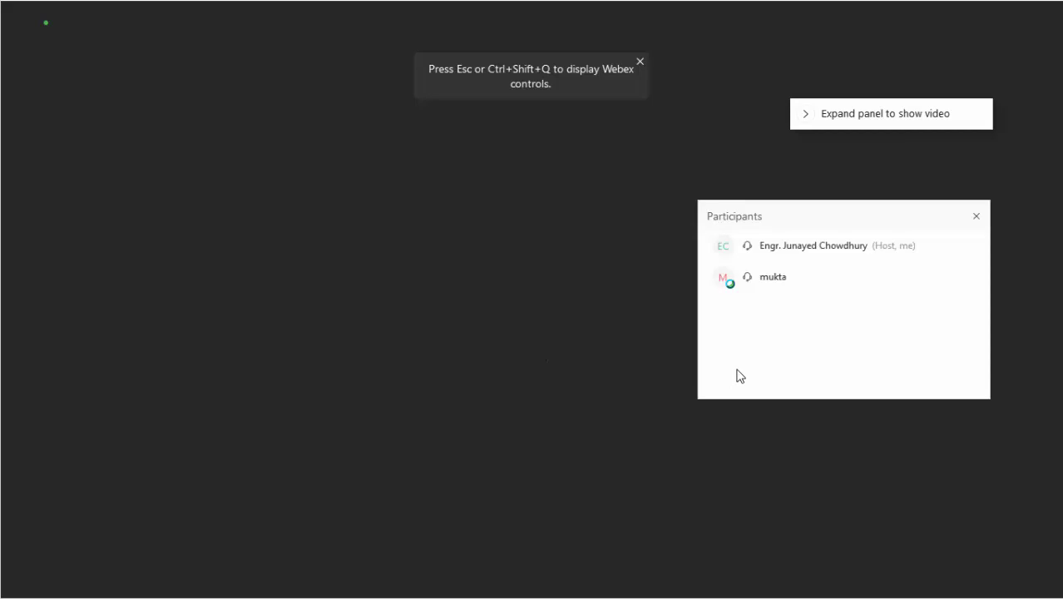
Step: Dismiss the 'Press Esc or Ctrl+Shift+Q to display Webex controls' hint
{"action": "left_click", "coordinate": [639, 63]}
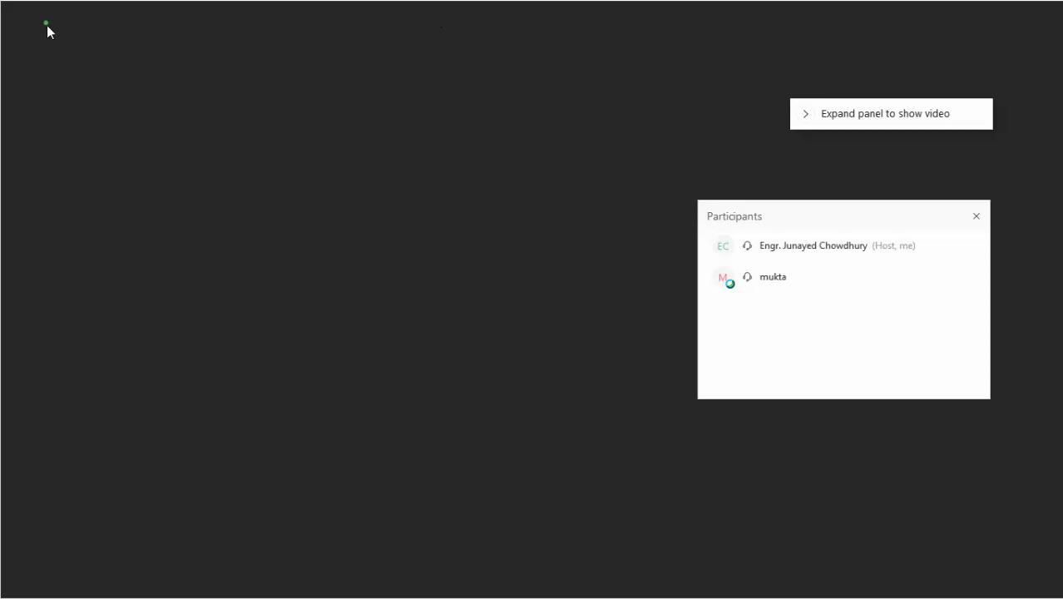
{"action": "mouse_move", "coordinate": [45, 25]}
Step: Restore the Webex controls with Ctrl+Shift+Q to view the shared Word document
{"action": "key", "text": "ctrl+shift+q"}
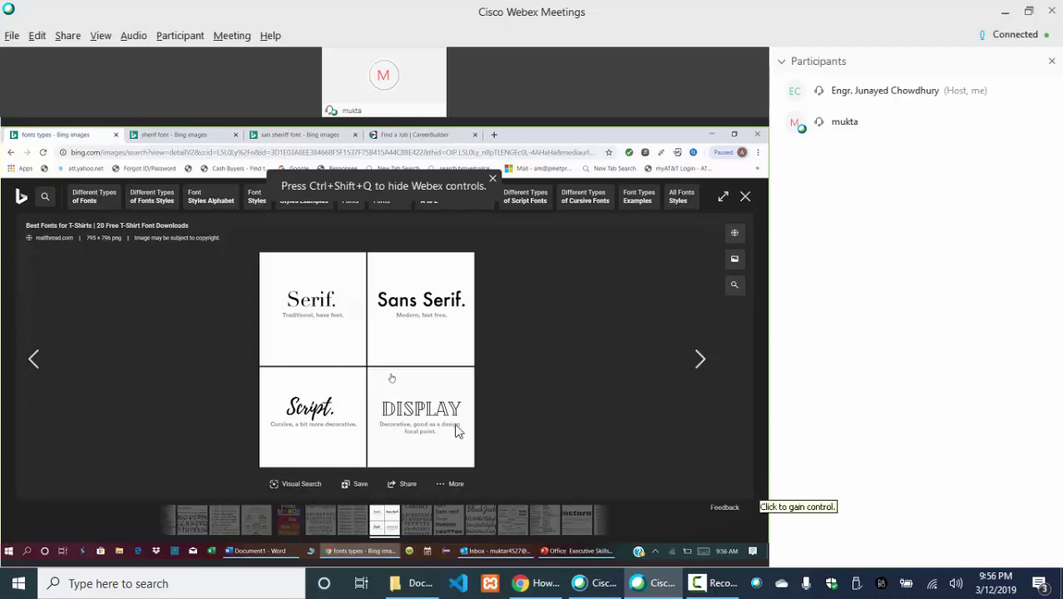
{"action": "mouse_move", "coordinate": [239, 191]}
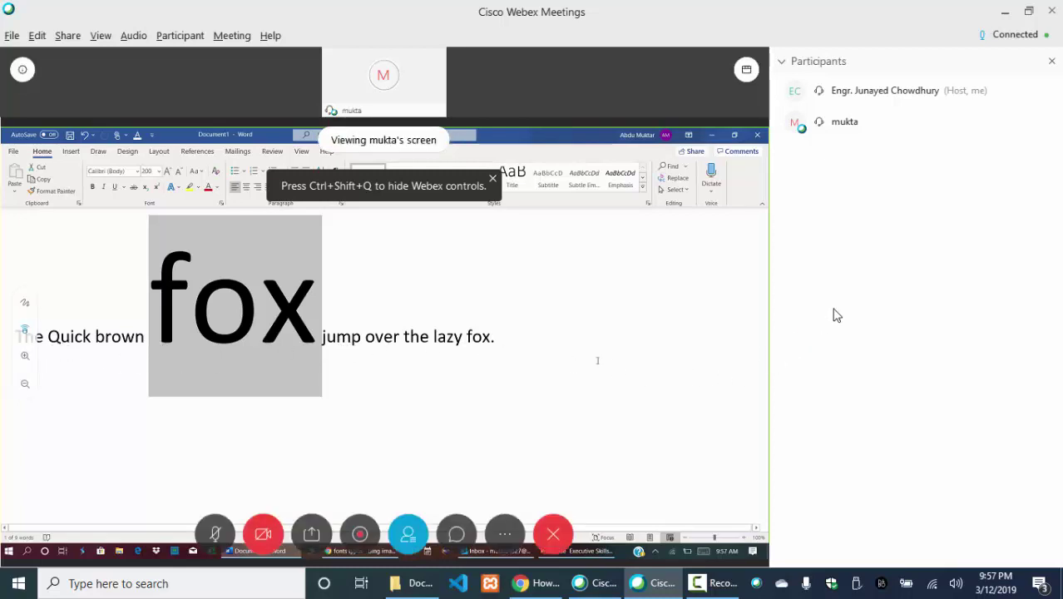
Step: Show the presenter's shared Word document full-screen in Webex Meetings
{"action": "left_click", "coordinate": [746, 77]}
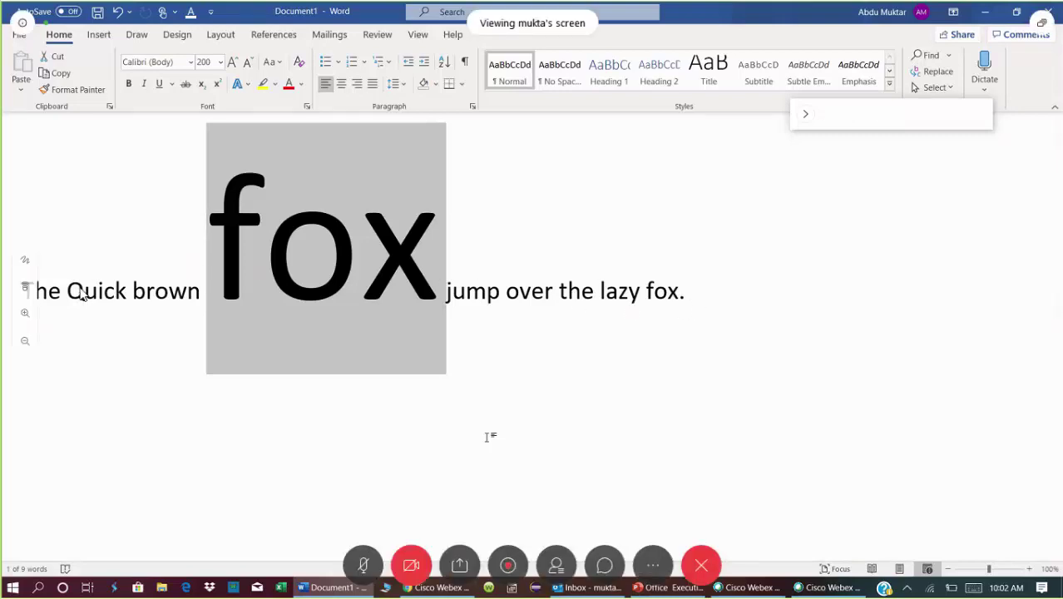
Step: Request remote control of the presenter's shared Word screen, resend the request, and take control
{"action": "key", "text": "Escape"}
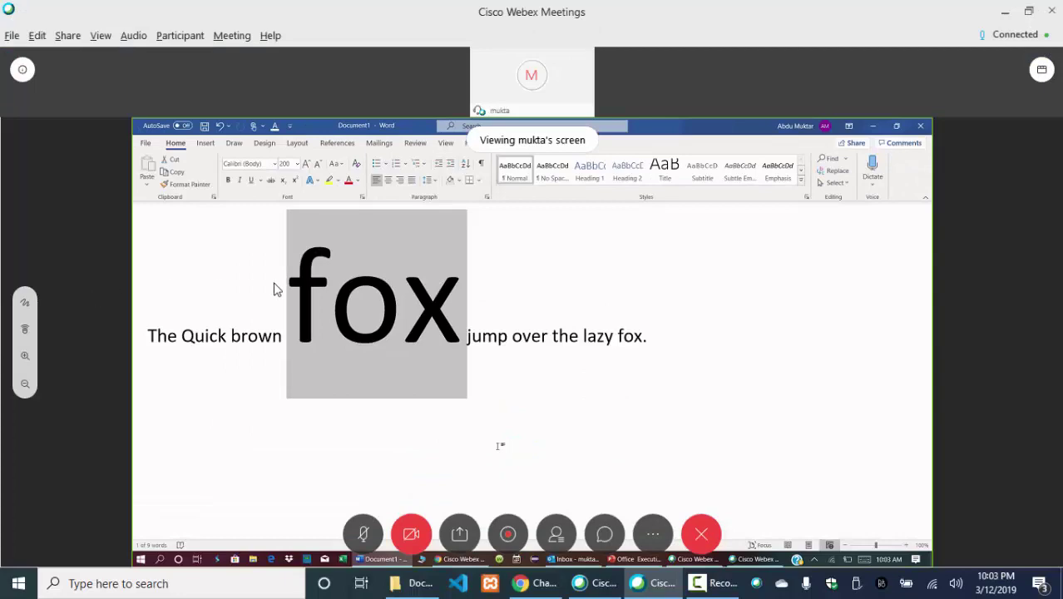
{"action": "double_click", "coordinate": [277, 289]}
{"action": "left_click", "coordinate": [26, 288]}
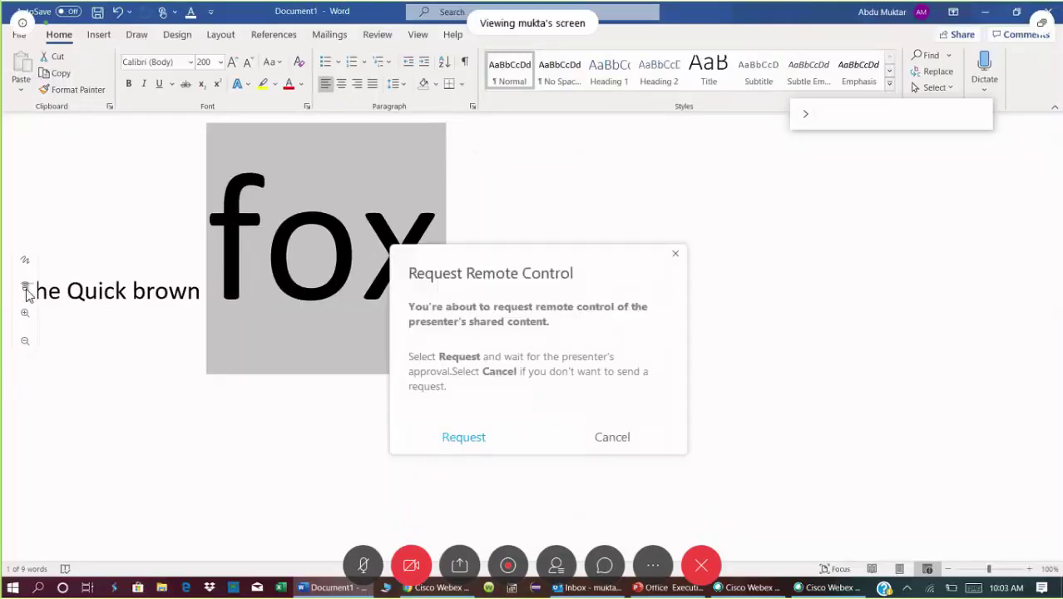
{"action": "left_click", "coordinate": [479, 442]}
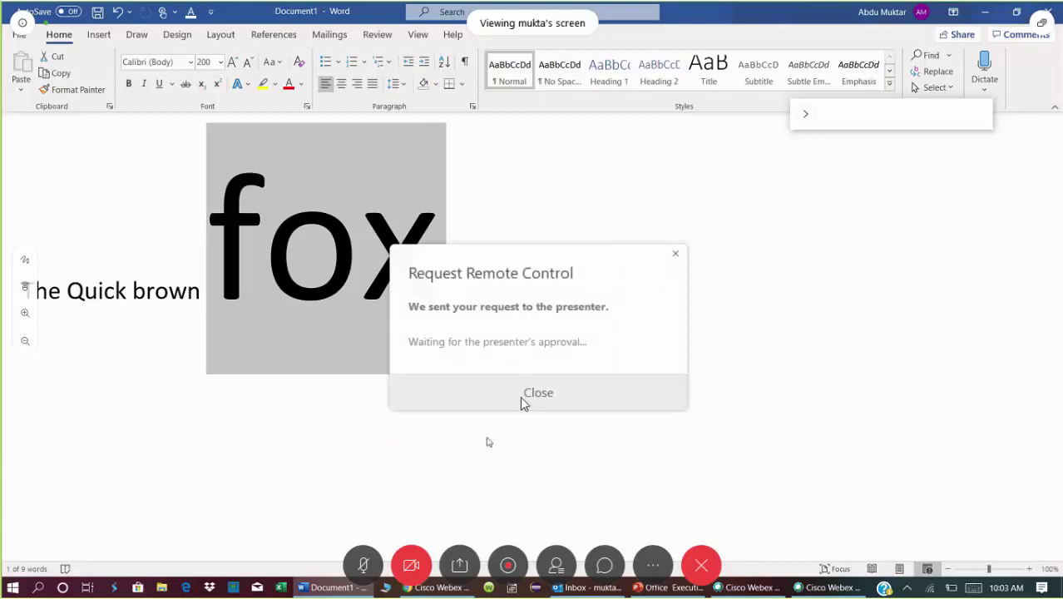
{"action": "left_click", "coordinate": [521, 398]}
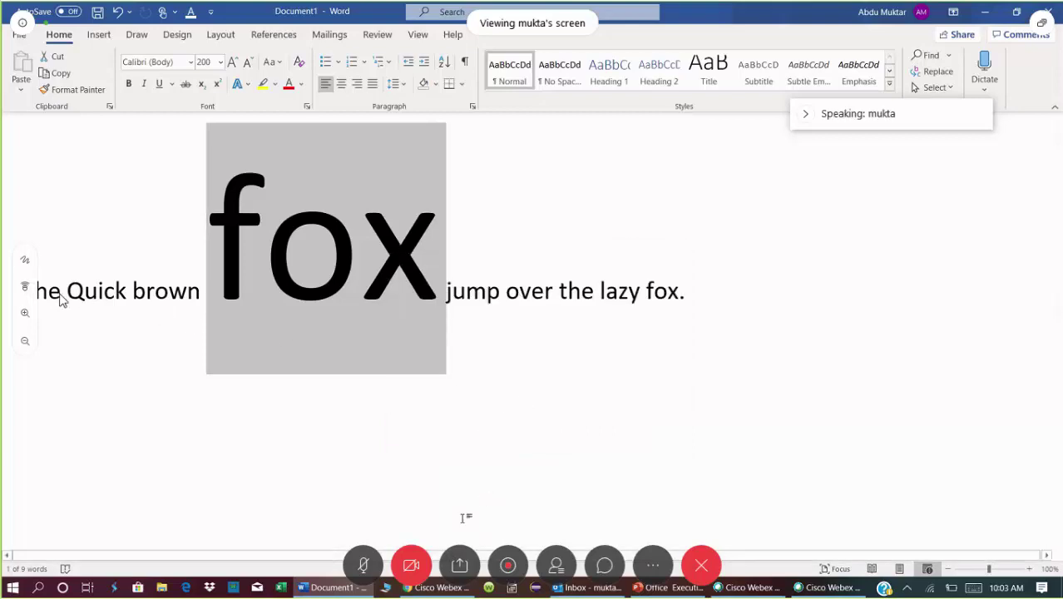
{"action": "left_click", "coordinate": [30, 286]}
{"action": "left_click", "coordinate": [463, 436]}
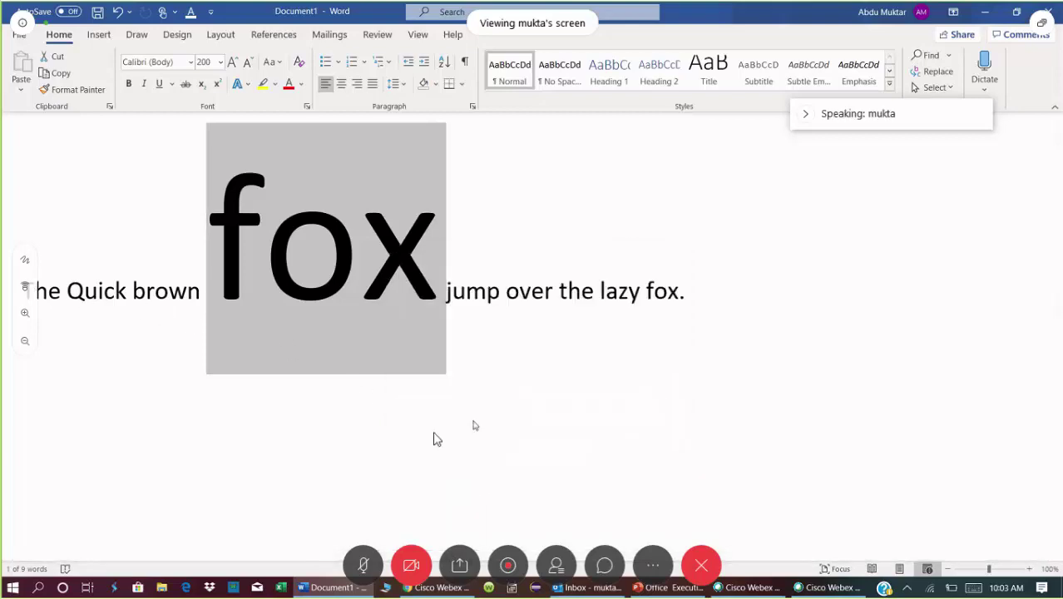
{"action": "left_click", "coordinate": [499, 407]}
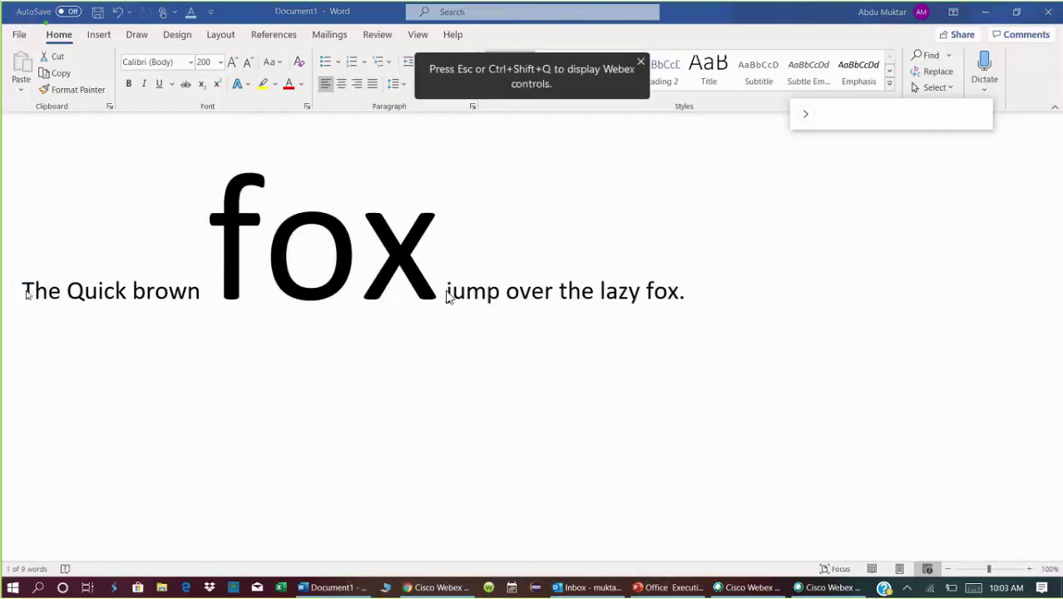
Step: Copy 'The Quick brown fox jump over the lazy fox.' and paste a duplicate on the line below
{"action": "double_click", "coordinate": [261, 294]}
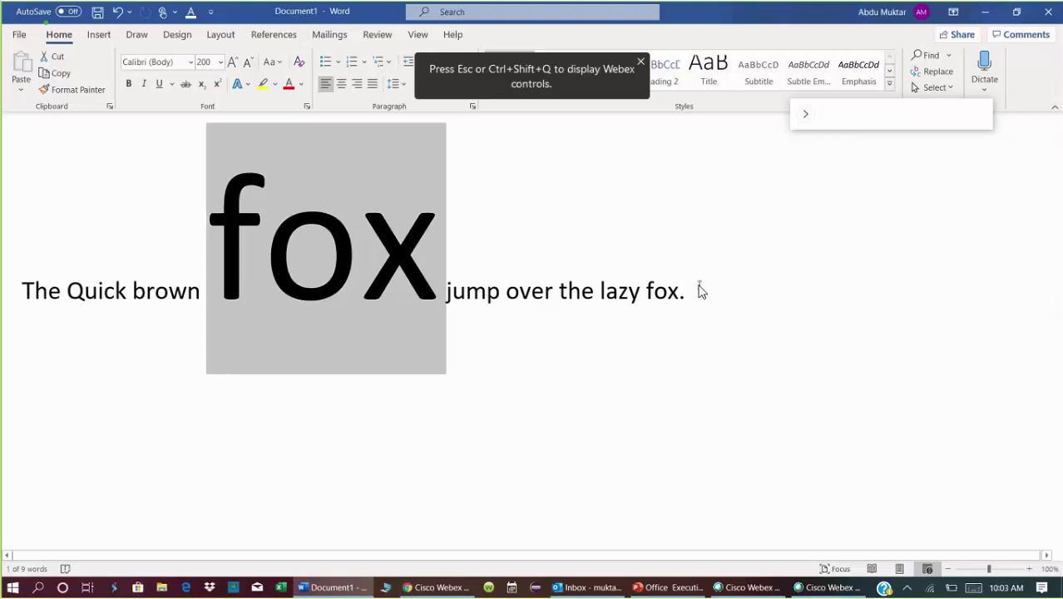
{"action": "triple_click", "coordinate": [699, 291]}
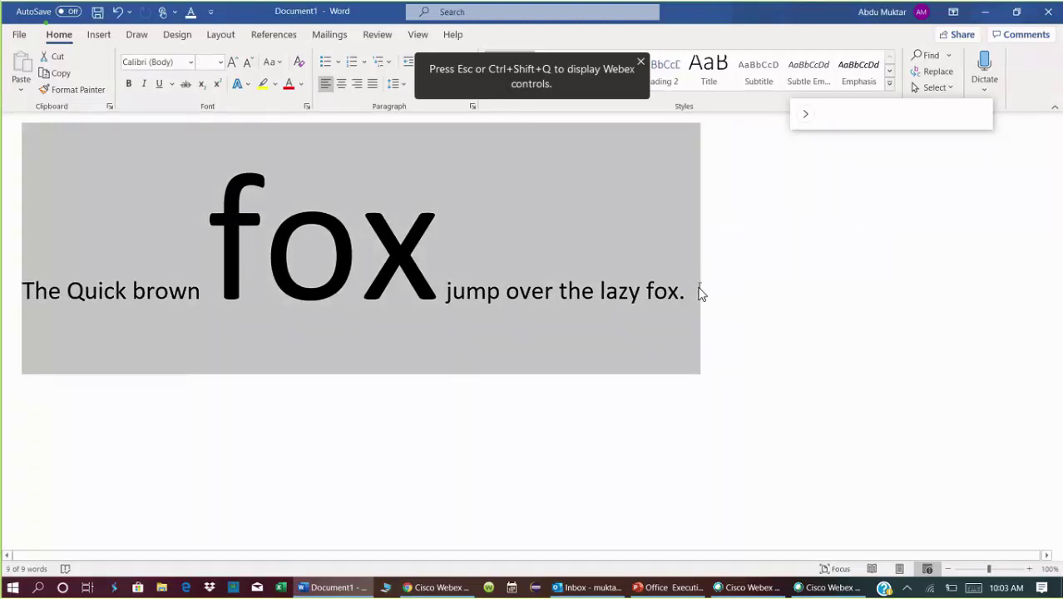
{"action": "key", "text": "ctrl+c"}
{"action": "key", "text": "ctrl+v"}
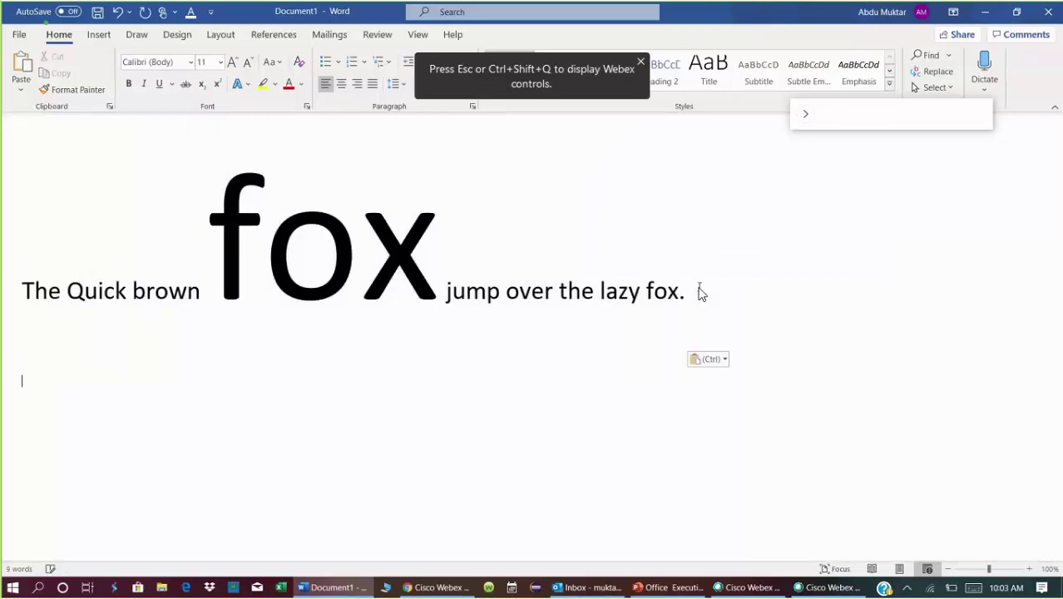
{"action": "key", "text": "ctrl+v"}
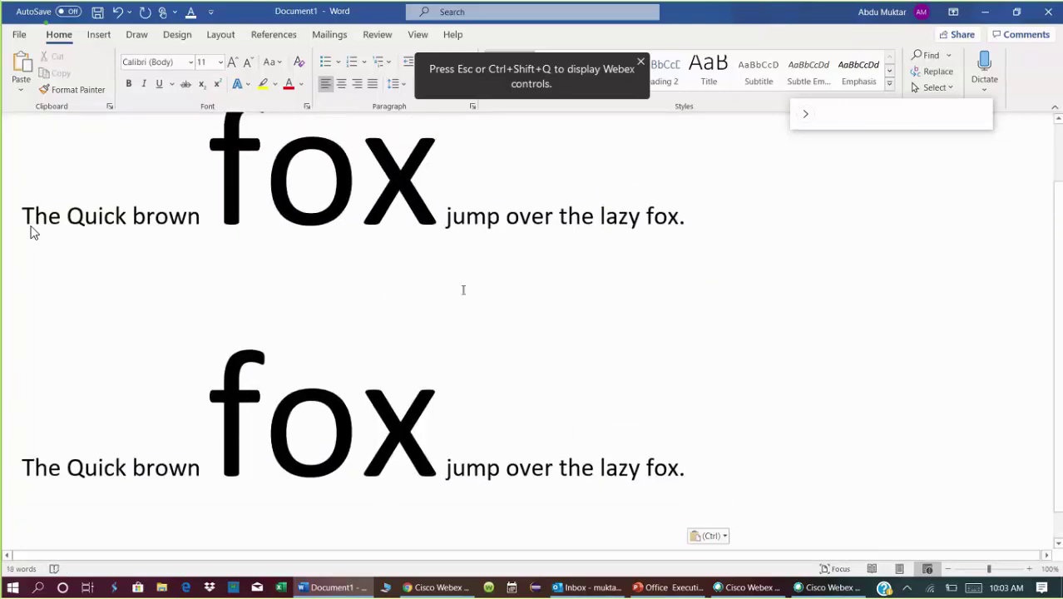
{"action": "left_click", "coordinate": [14, 468]}
{"action": "left_click", "coordinate": [15, 221]}
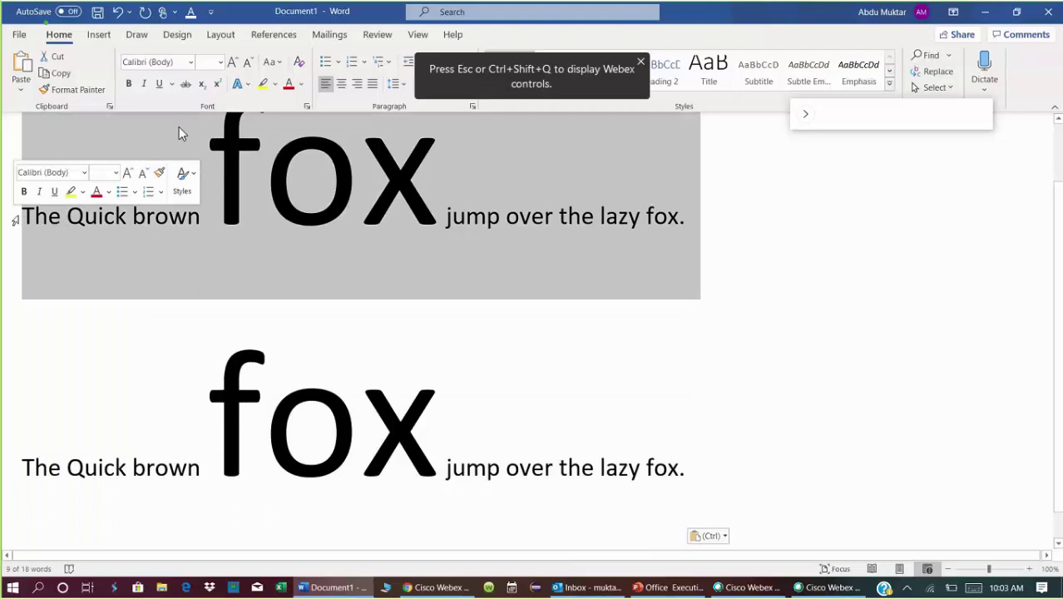
Step: Apply Times New Roman to the original 'The Quick brown fox jump over the lazy fox.' line
{"action": "left_click", "coordinate": [190, 62]}
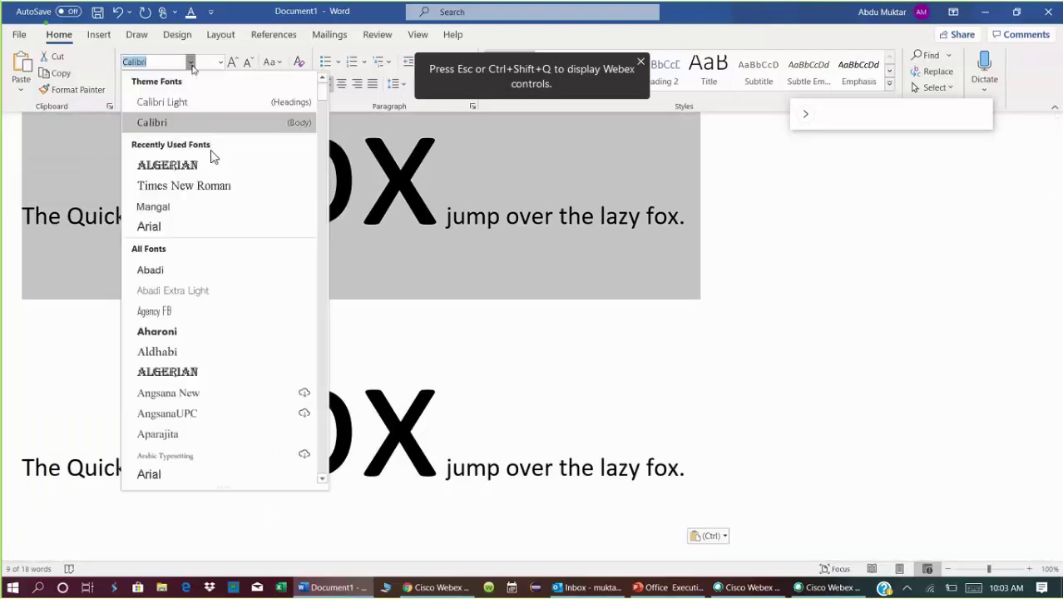
{"action": "left_click", "coordinate": [213, 188]}
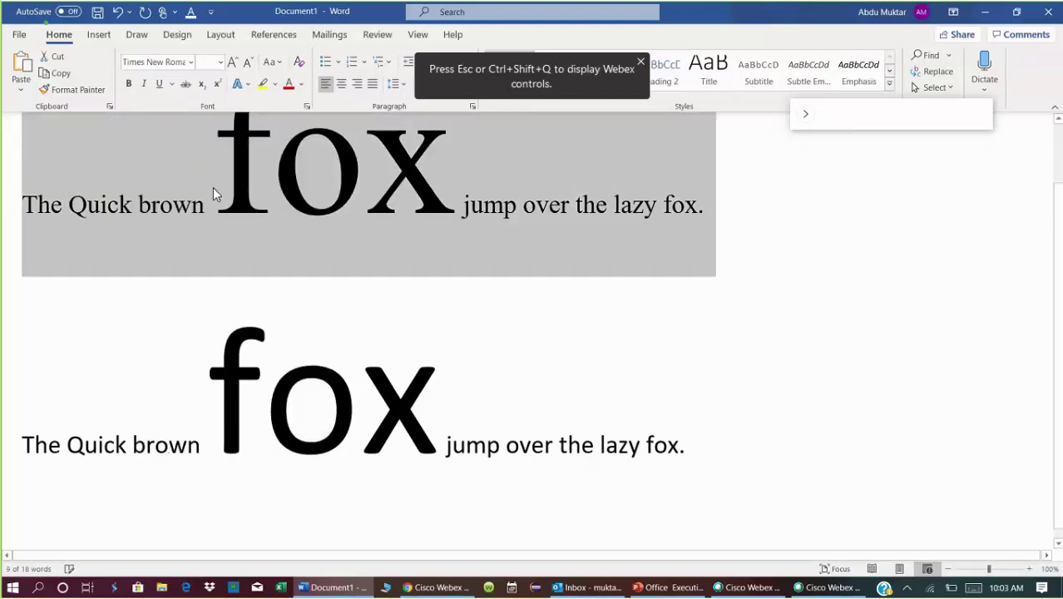
{"action": "left_click", "coordinate": [1058, 120]}
{"action": "left_click", "coordinate": [1058, 121]}
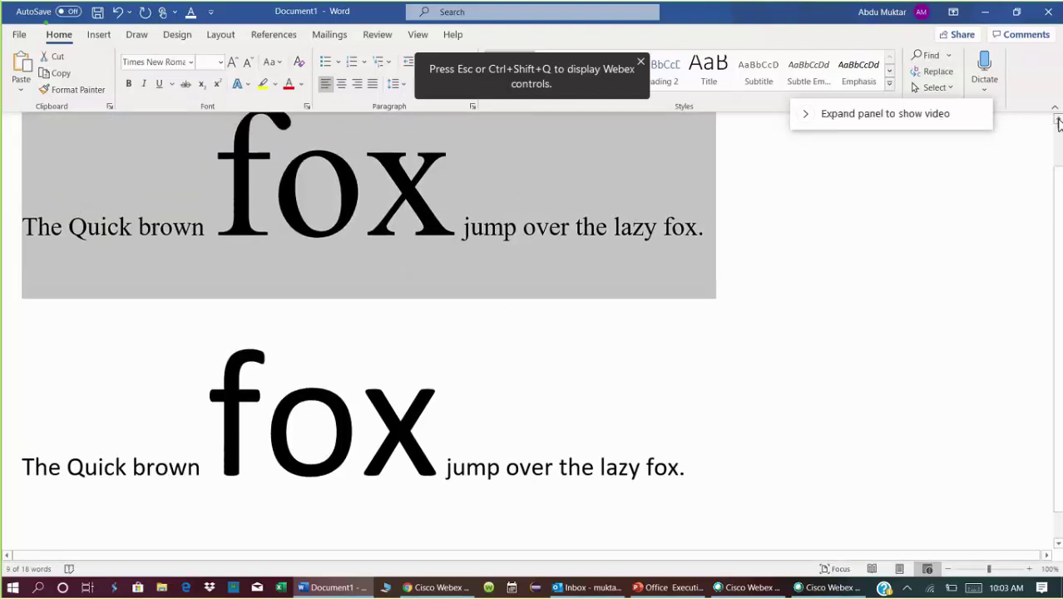
{"action": "left_click", "coordinate": [1058, 120]}
{"action": "left_click", "coordinate": [1057, 121]}
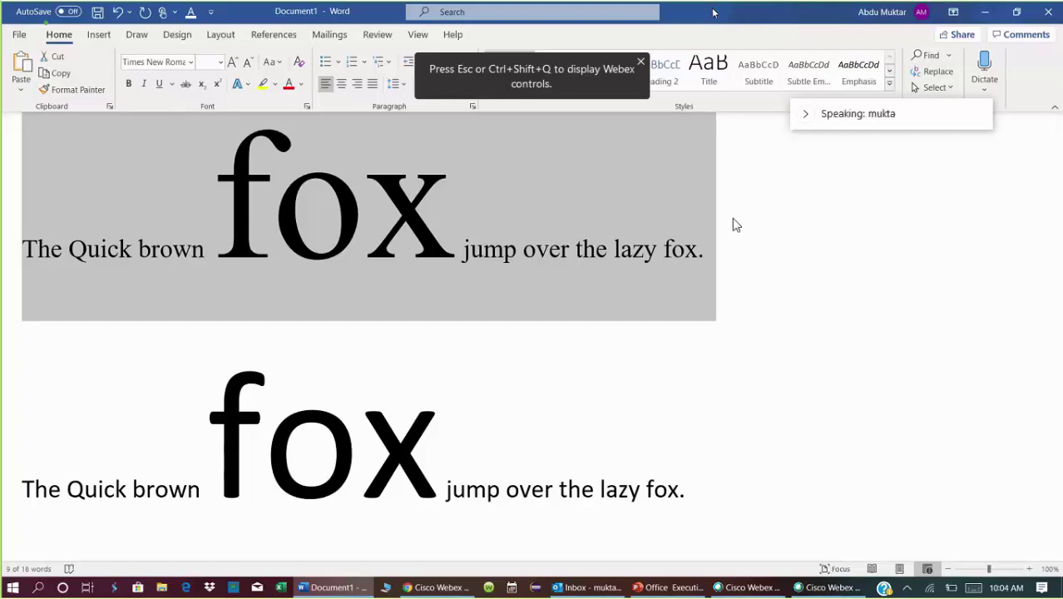
{"action": "left_click", "coordinate": [716, 248]}
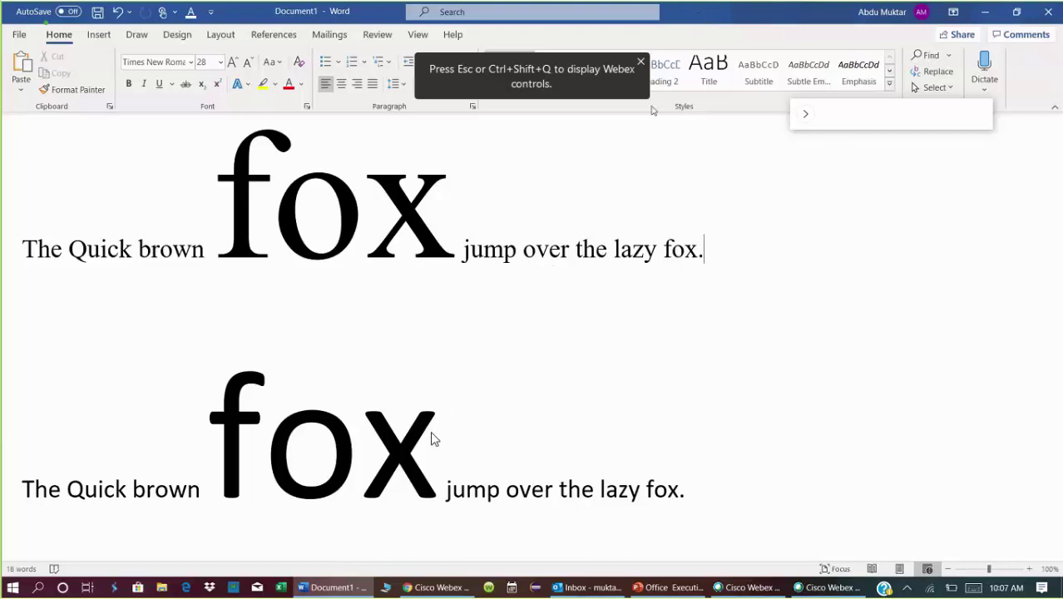
Step: Select the enlarged 'fox' on line two and set it in Arial
{"action": "left_click", "coordinate": [424, 460]}
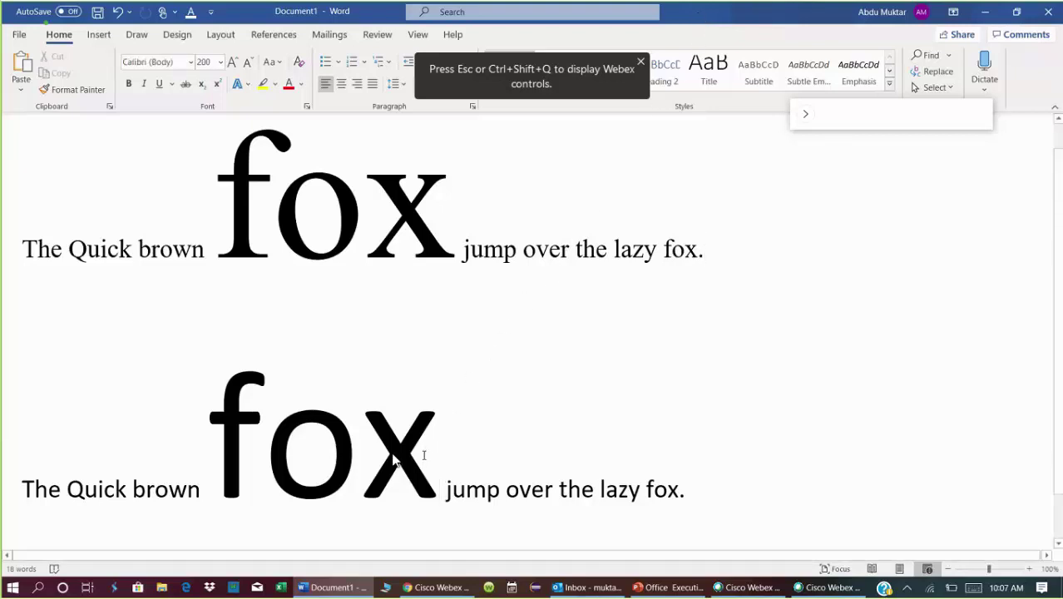
{"action": "left_click", "coordinate": [339, 465]}
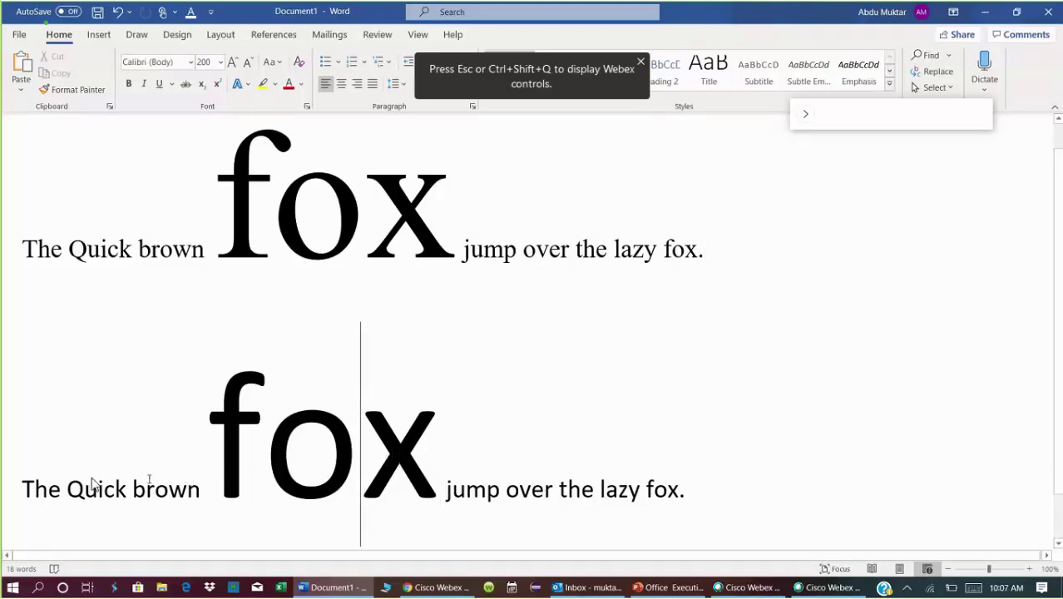
{"action": "left_click_drag", "start_coordinate": [68, 486], "coordinate": [568, 484]}
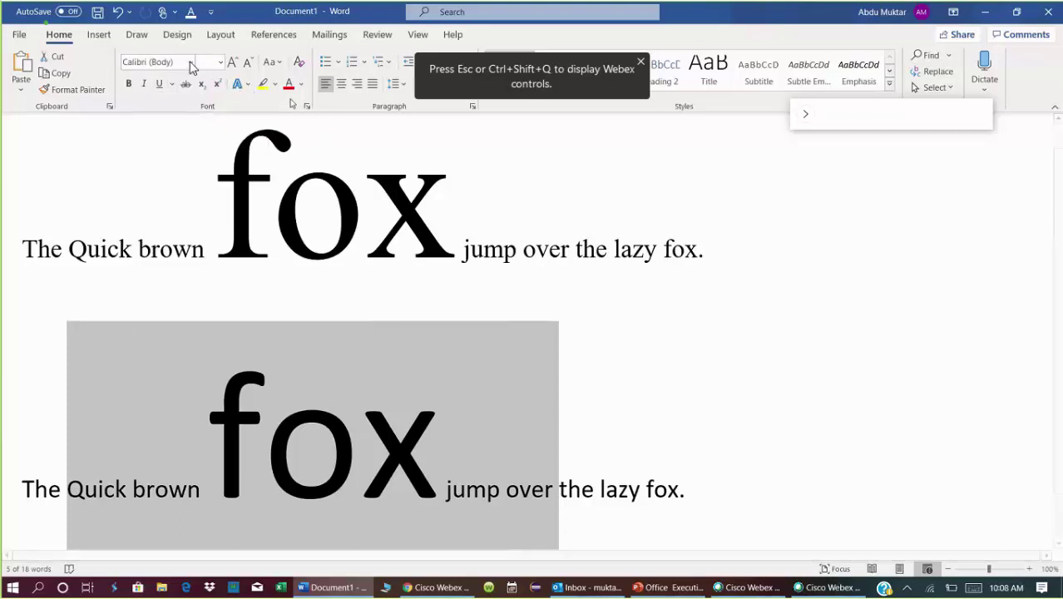
{"action": "left_click", "coordinate": [318, 495]}
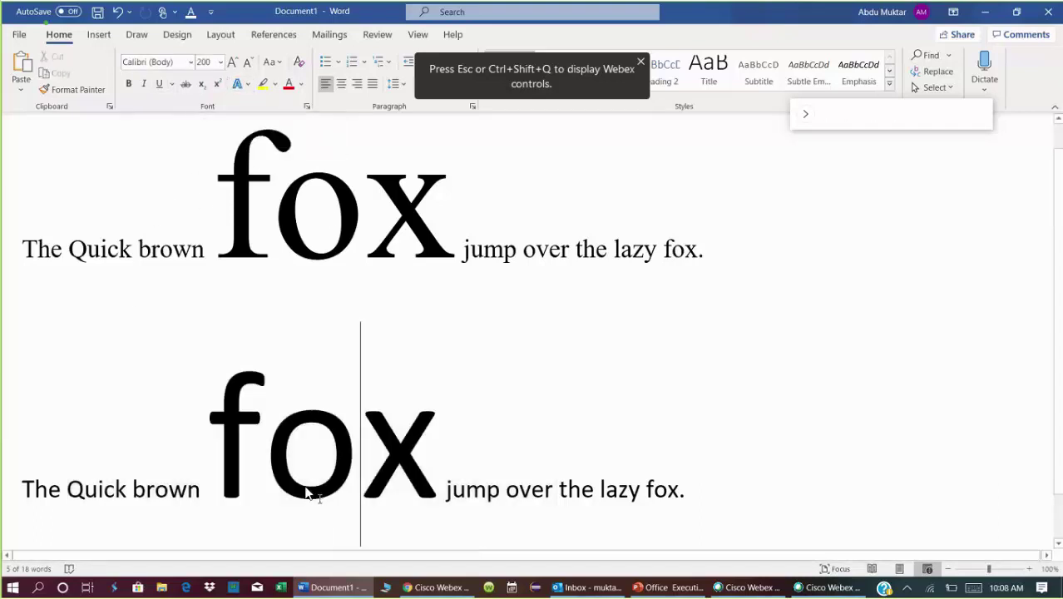
{"action": "left_click_drag", "start_coordinate": [262, 483], "coordinate": [508, 469]}
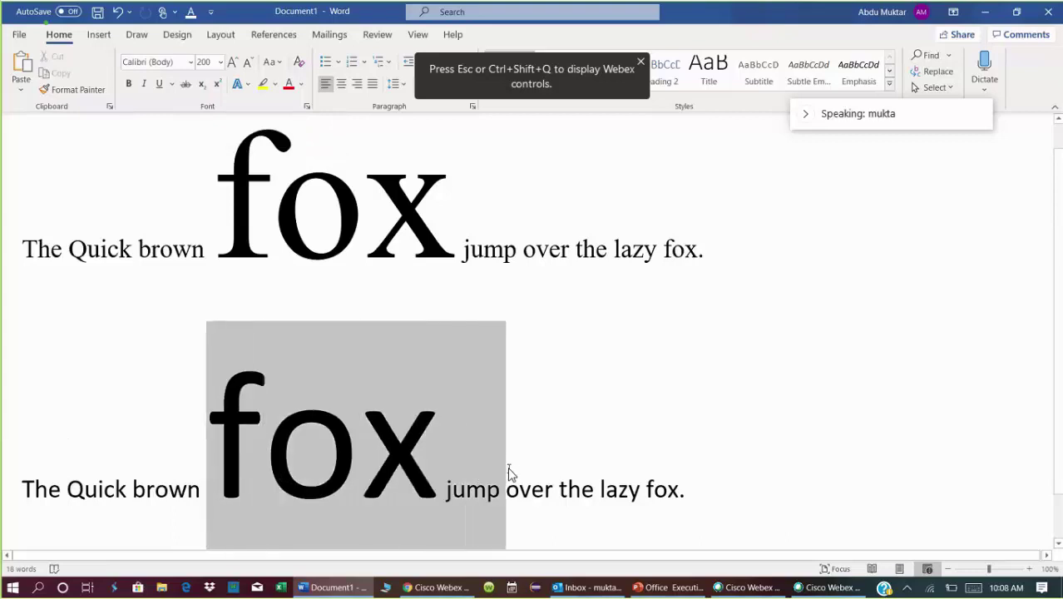
{"action": "key", "text": "Right"}
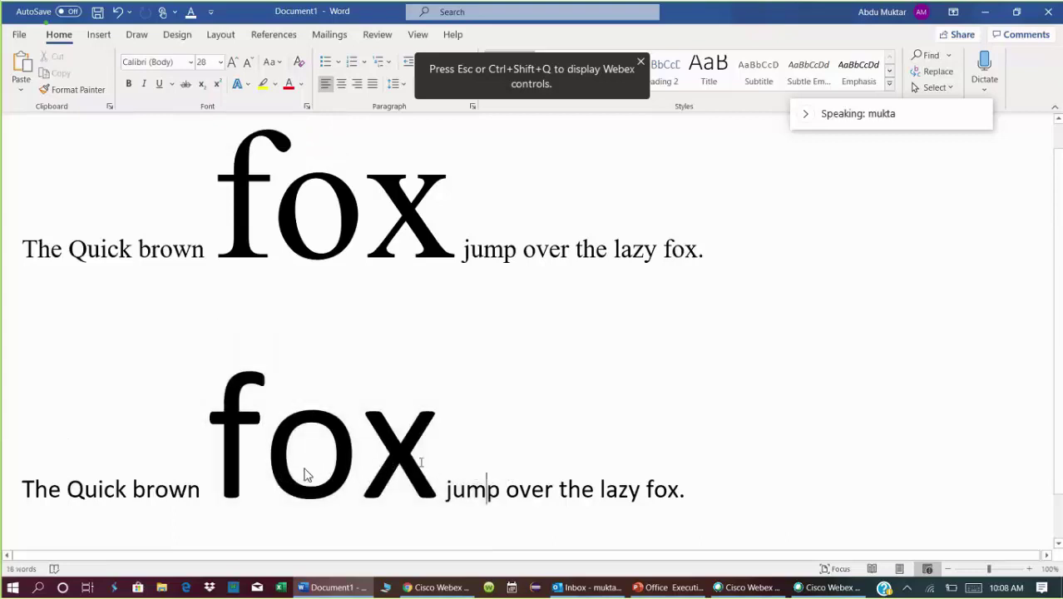
{"action": "left_click", "coordinate": [264, 449]}
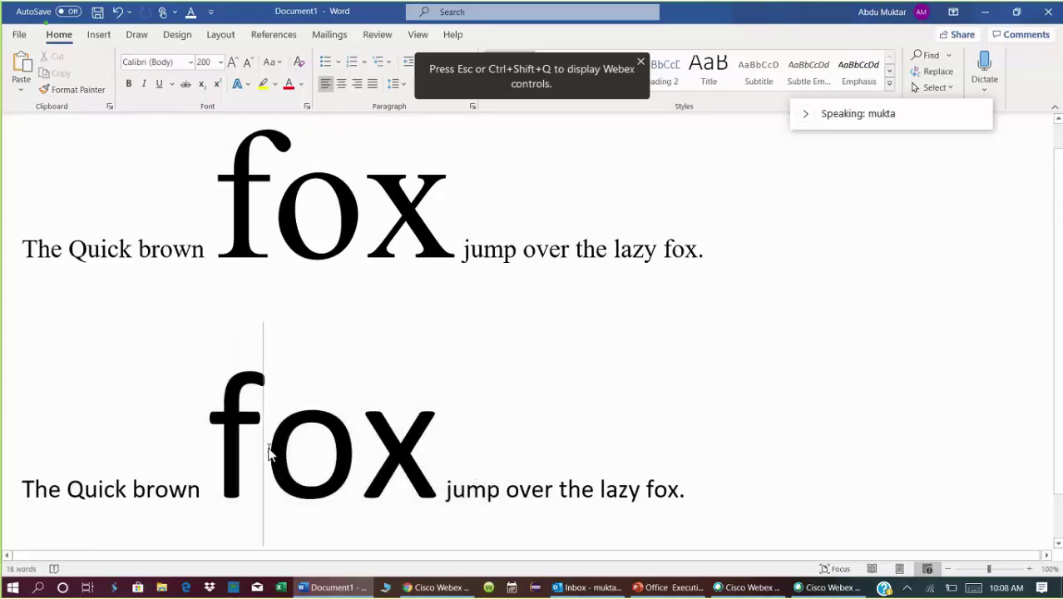
{"action": "key", "text": "shift+Right"}
{"action": "key", "text": "shift+Right"}
{"action": "key", "text": "shift+Right"}
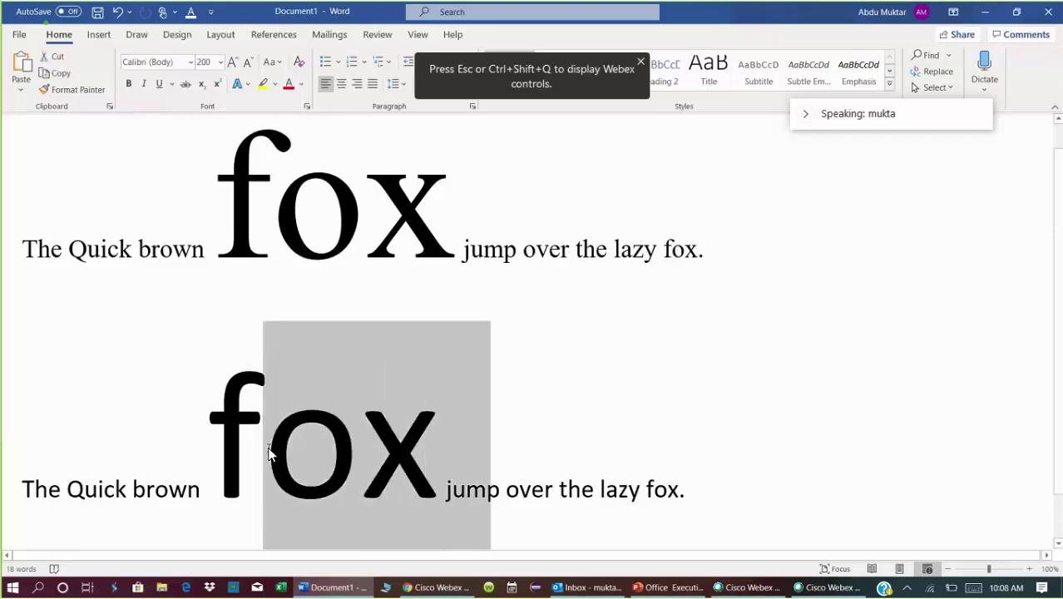
{"action": "key", "text": "shift+Right"}
{"action": "key", "text": "shift+Right"}
{"action": "key", "text": "shift+Left"}
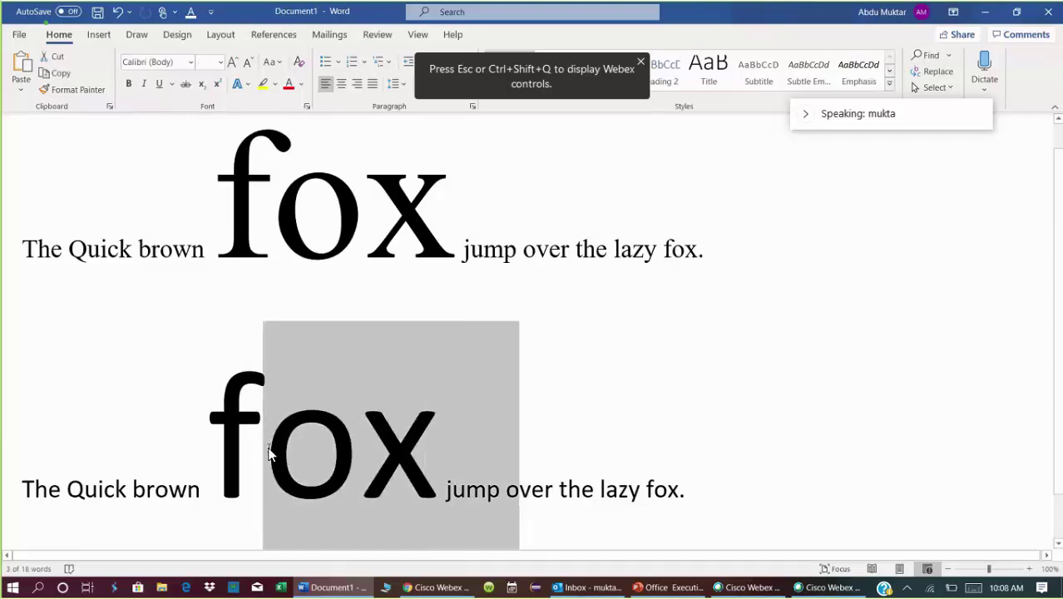
{"action": "key", "text": "shift+Right"}
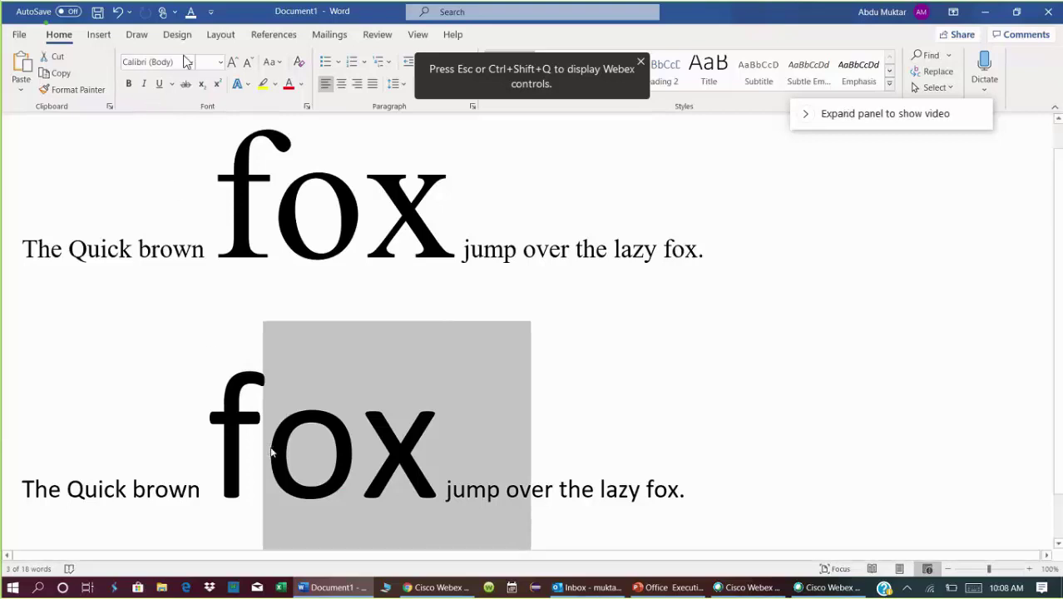
{"action": "left_click", "coordinate": [190, 65]}
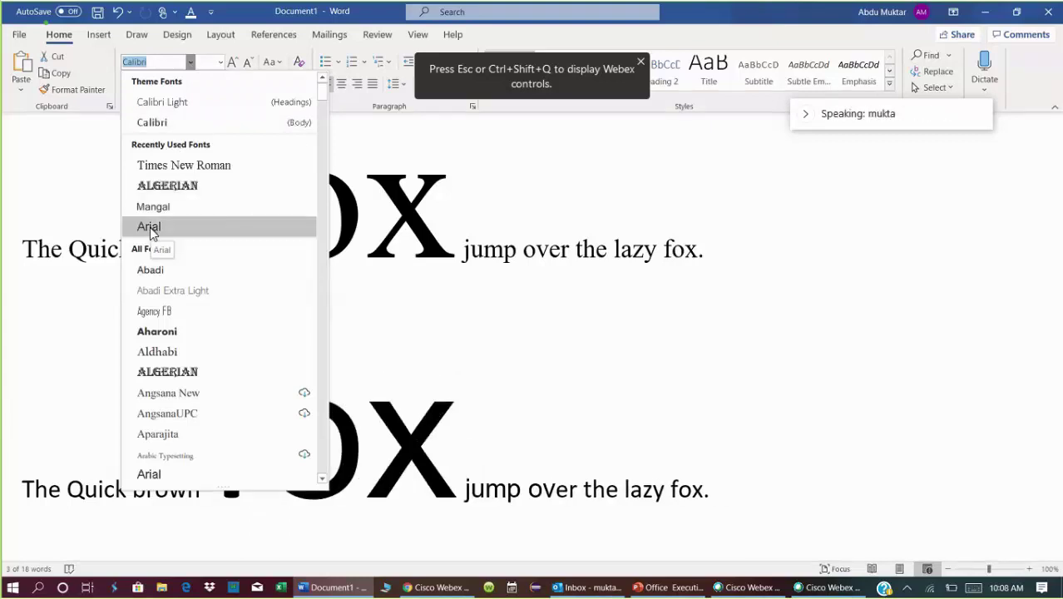
{"action": "left_click", "coordinate": [149, 227]}
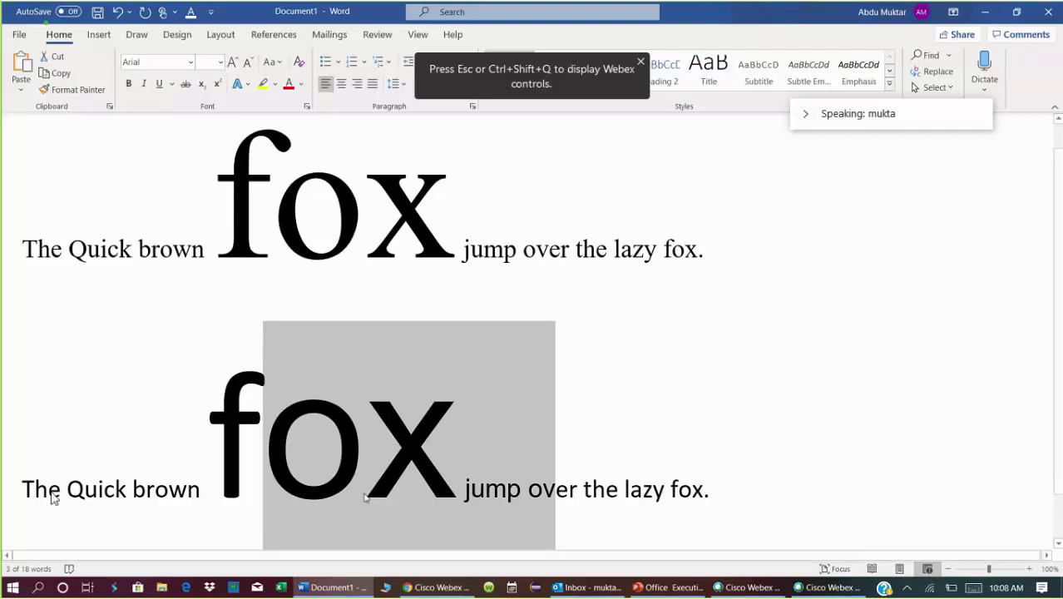
Step: Apply Arial to the entire second sentence
{"action": "left_click", "coordinate": [7, 503]}
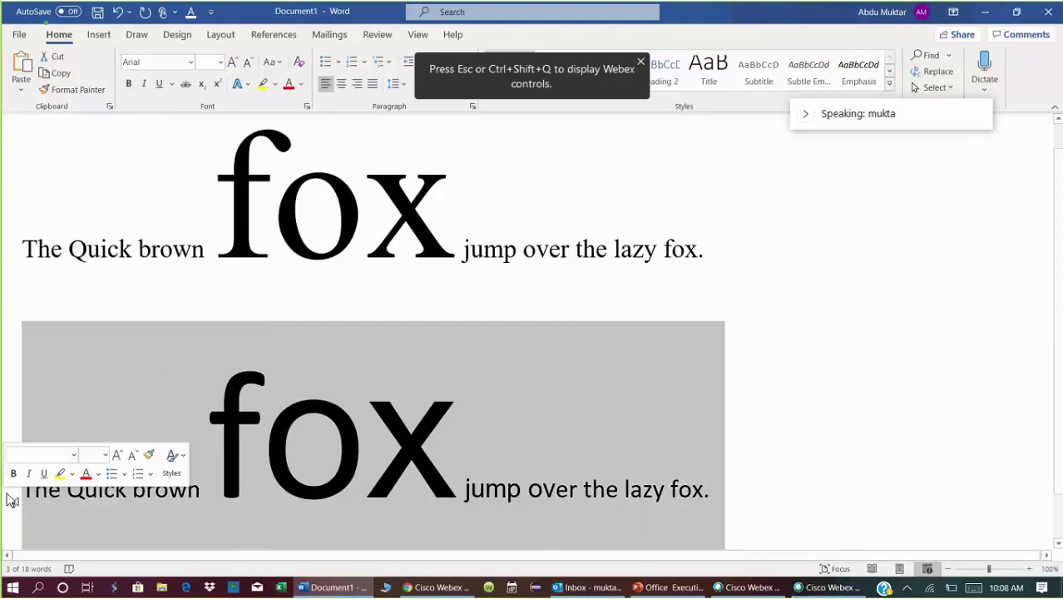
{"action": "left_click", "coordinate": [190, 64]}
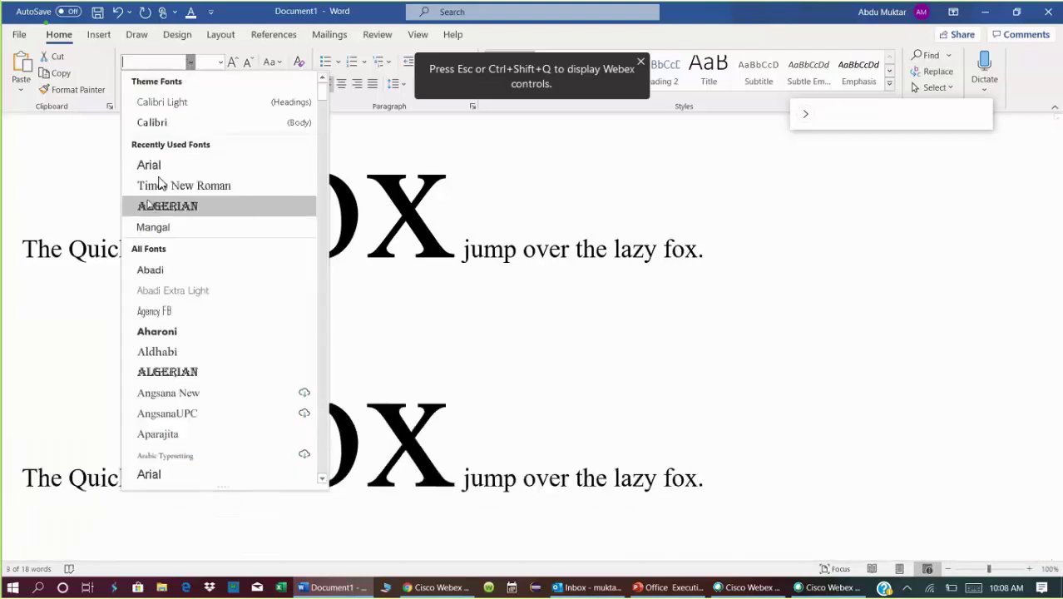
{"action": "left_click", "coordinate": [157, 166]}
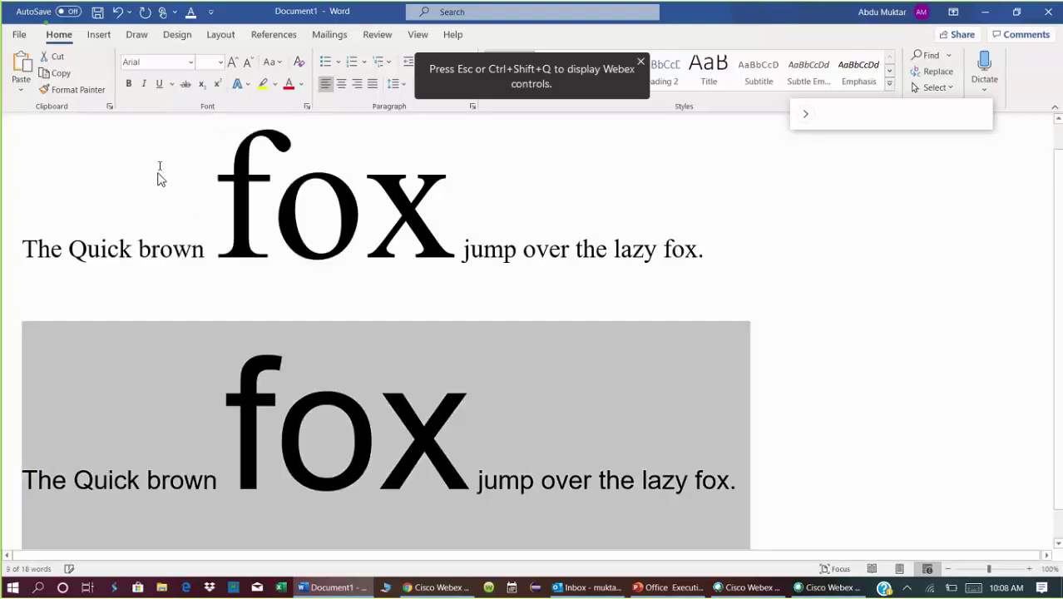
{"action": "left_click", "coordinate": [13, 252]}
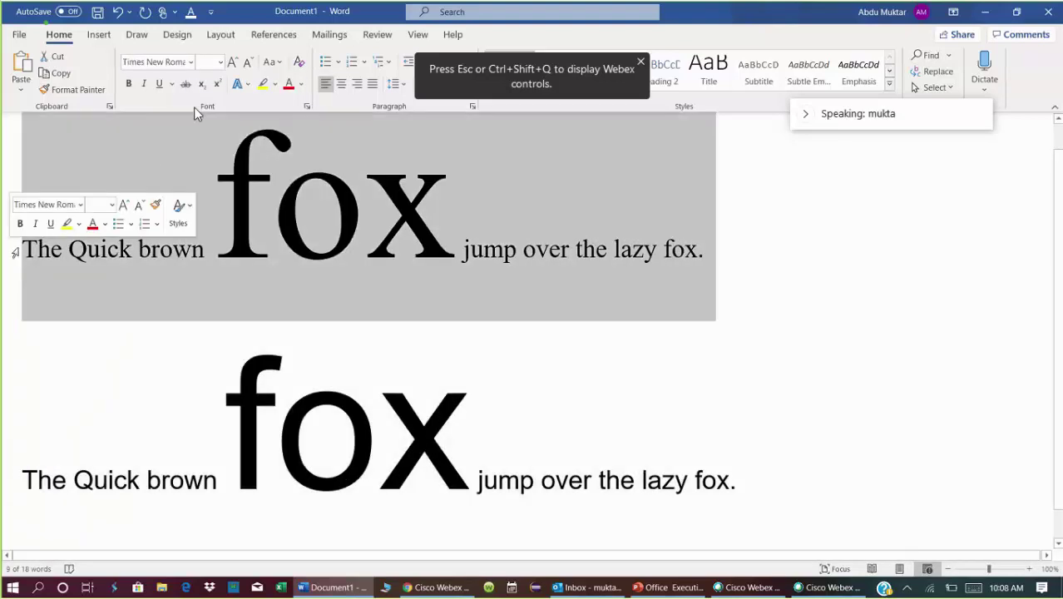
Step: Set the first sentence in the Biome font
{"action": "left_click", "coordinate": [190, 63]}
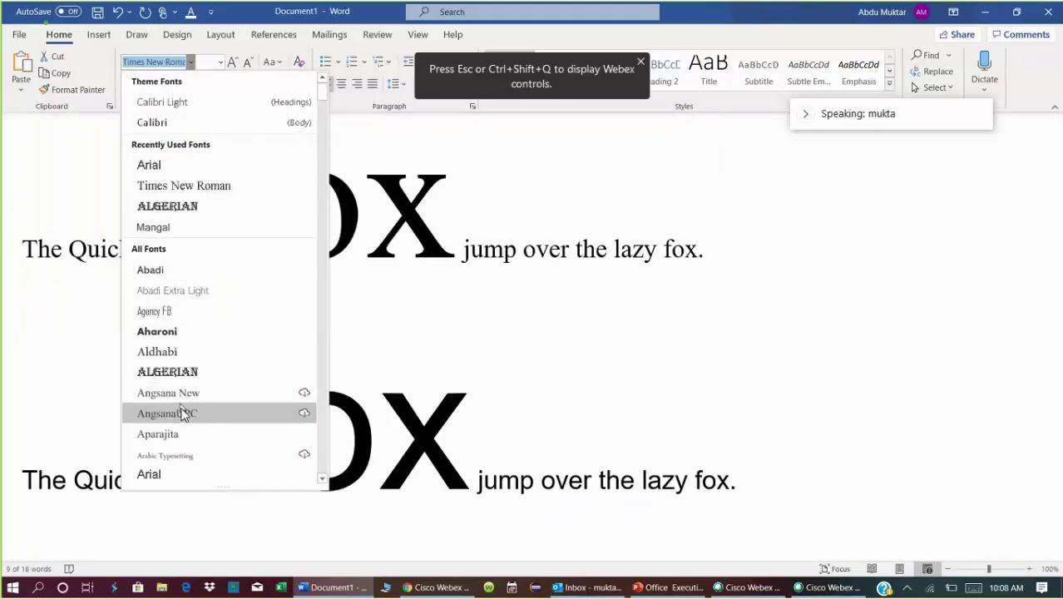
{"action": "left_click", "coordinate": [320, 449]}
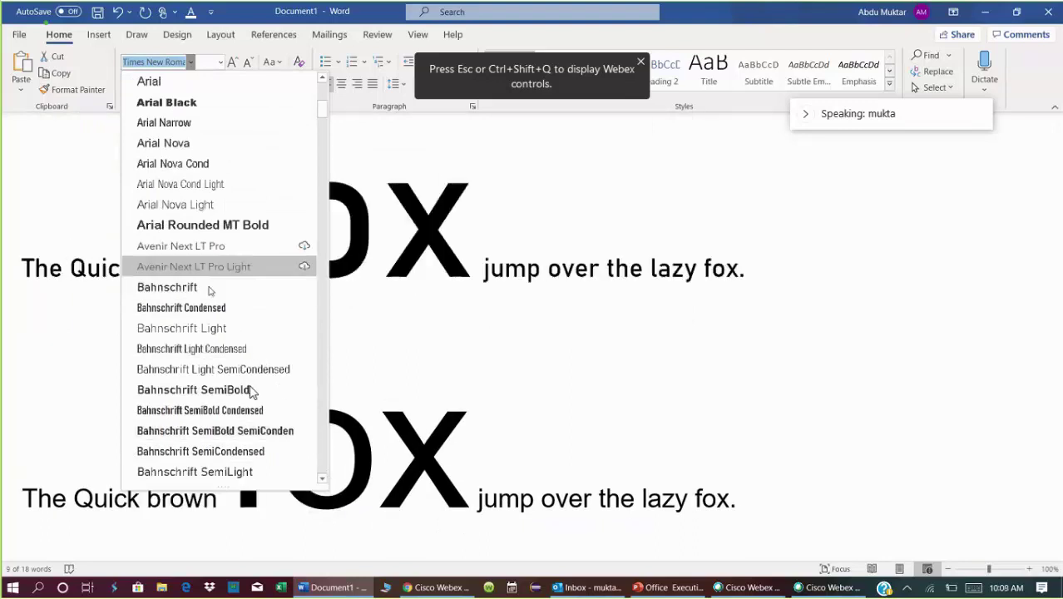
{"action": "left_click", "coordinate": [319, 399]}
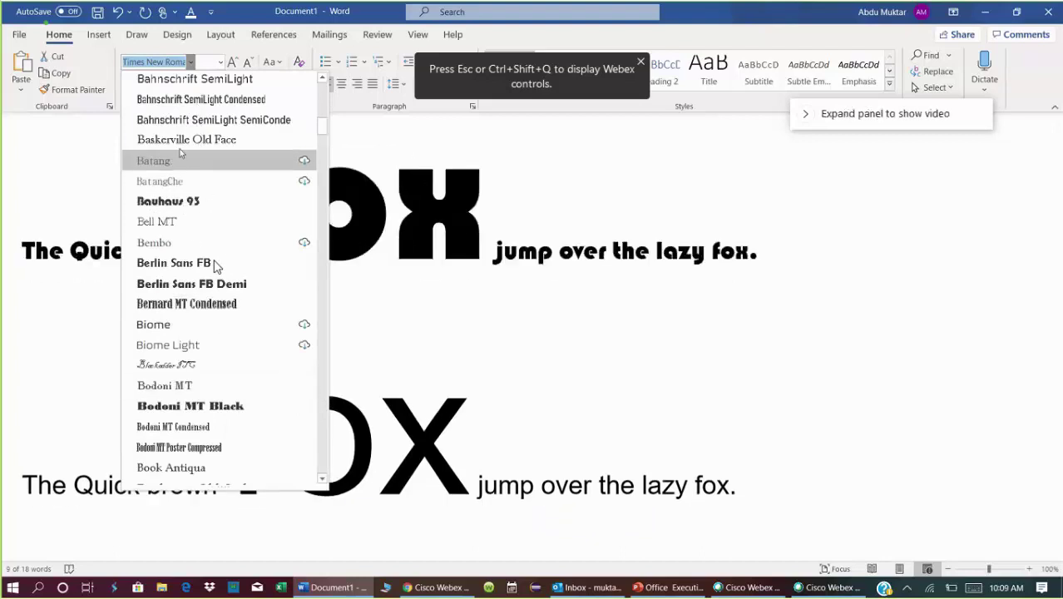
{"action": "left_click", "coordinate": [162, 330]}
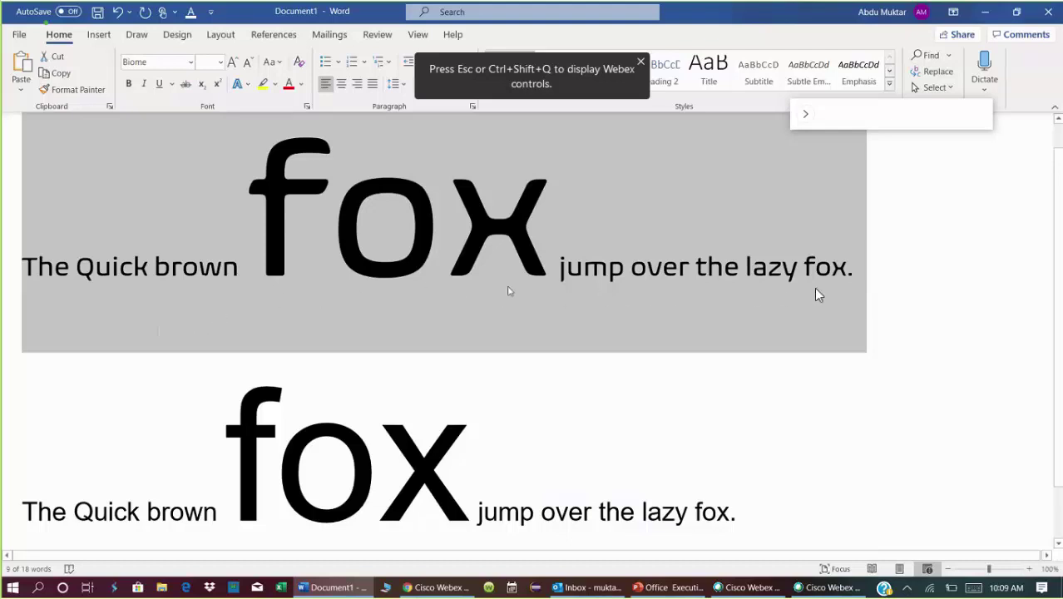
Step: Scroll down the font list and switch the first sentence to Verdana
{"action": "left_click", "coordinate": [192, 63]}
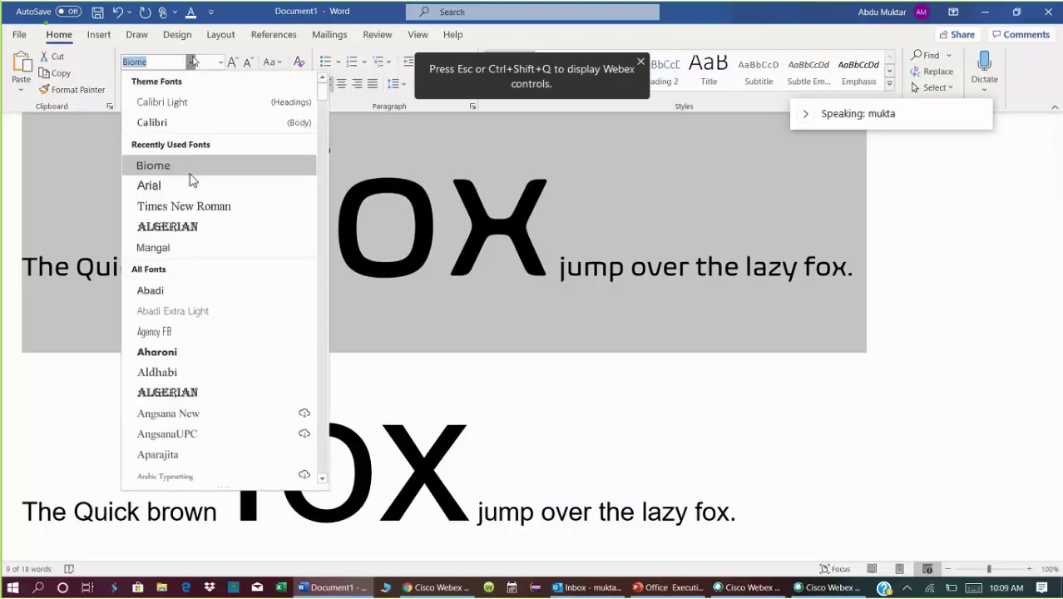
{"action": "left_click", "coordinate": [324, 385]}
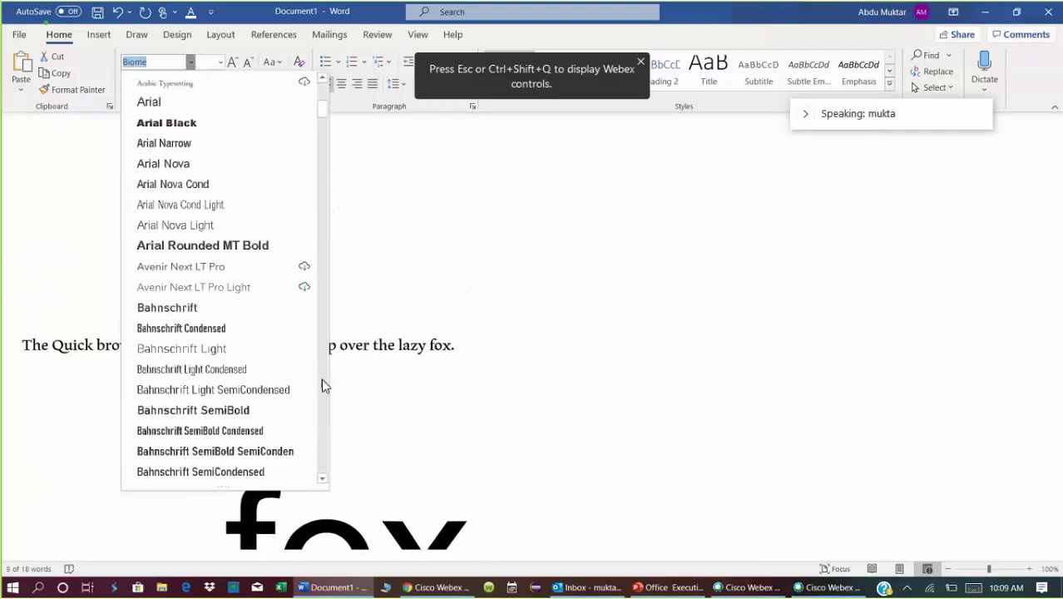
{"action": "left_click", "coordinate": [324, 385]}
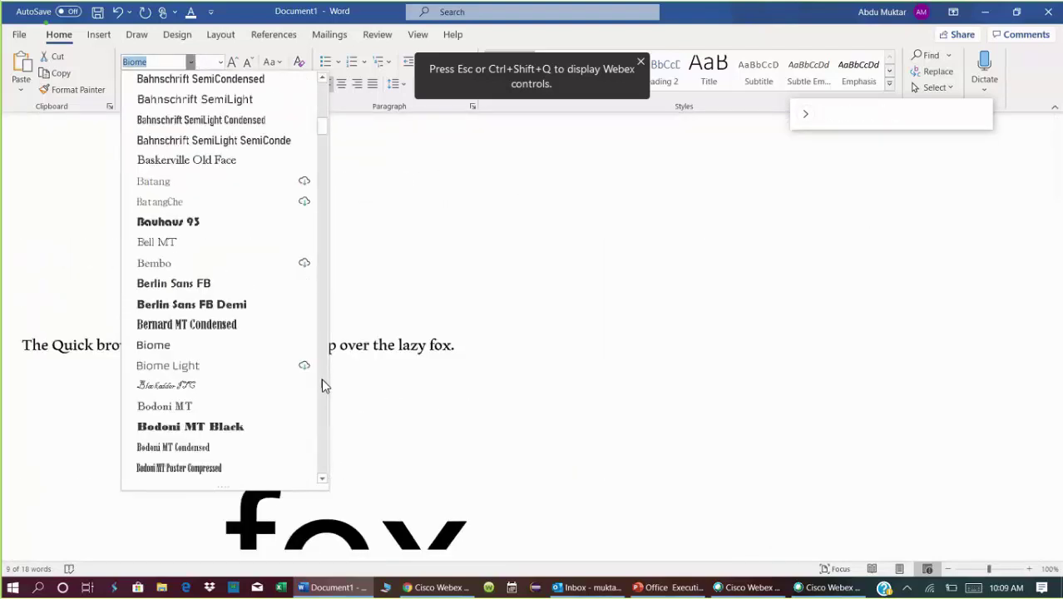
{"action": "left_click", "coordinate": [324, 384]}
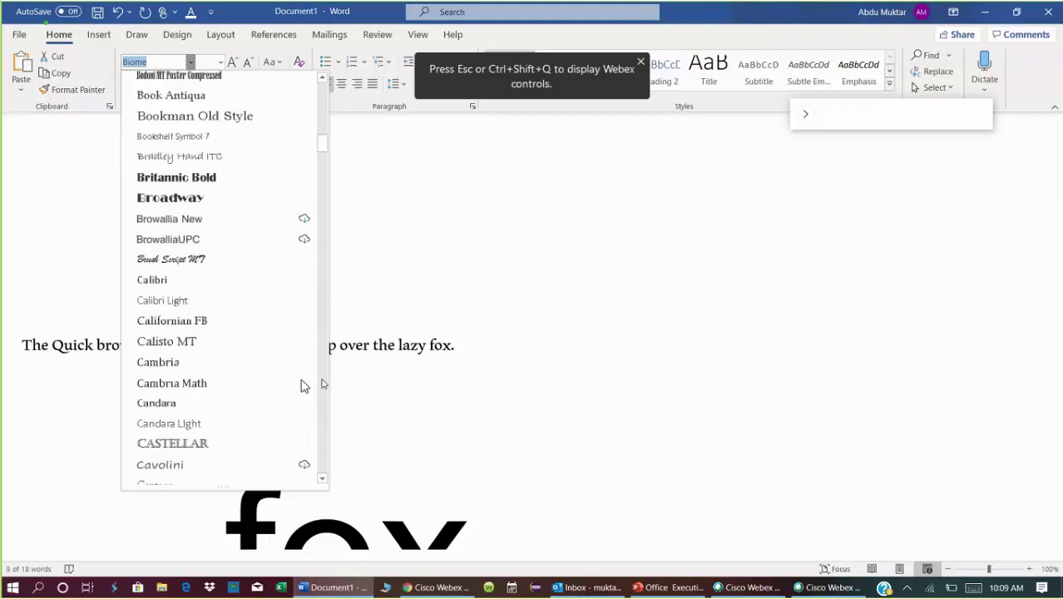
{"action": "left_click", "coordinate": [326, 440]}
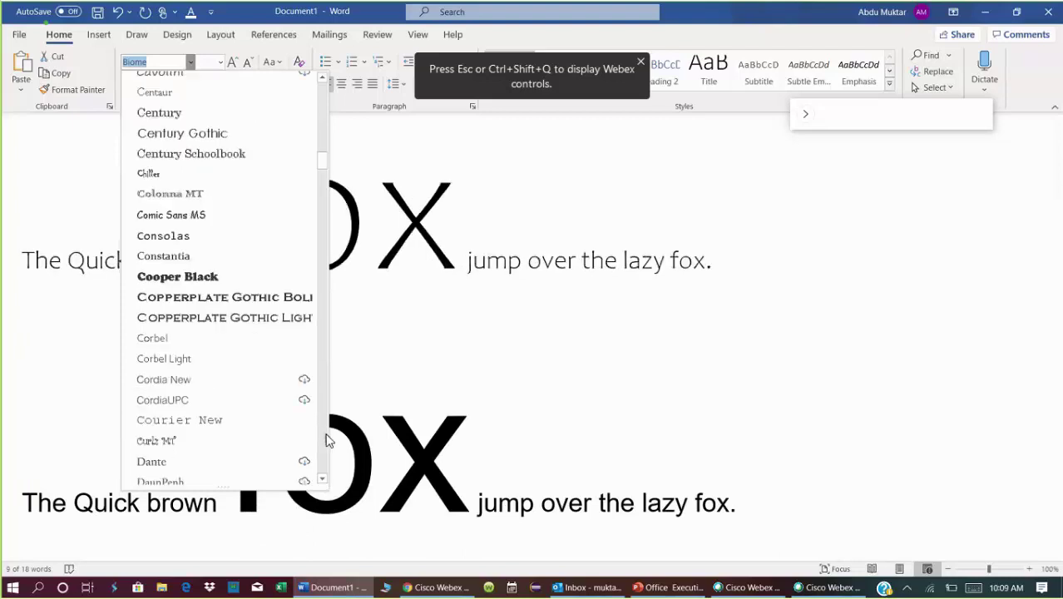
{"action": "left_click", "coordinate": [326, 441]}
{"action": "left_click", "coordinate": [326, 440]}
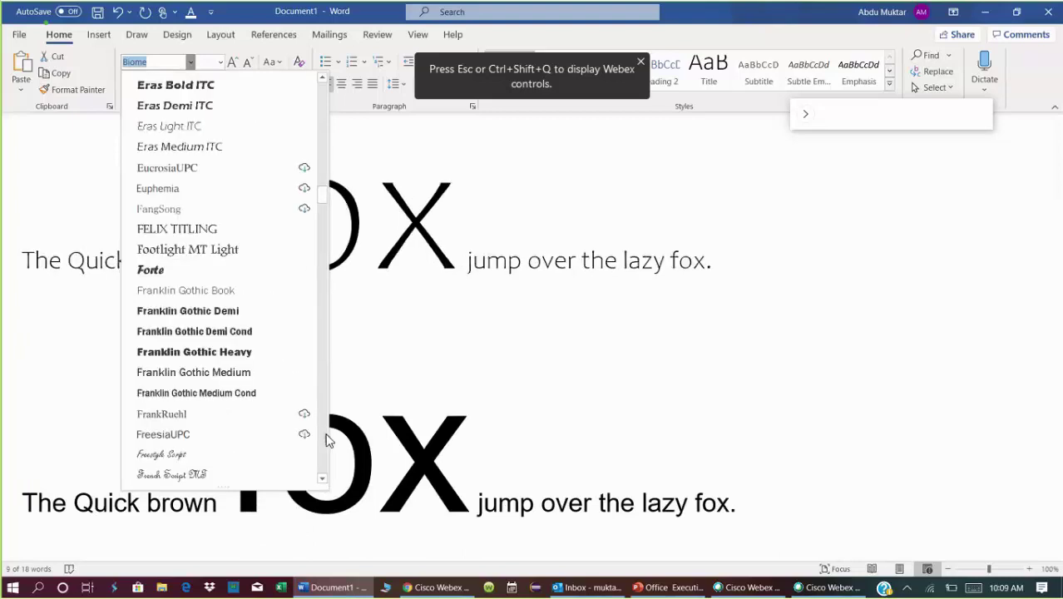
{"action": "left_click", "coordinate": [326, 440]}
{"action": "left_click", "coordinate": [325, 371]}
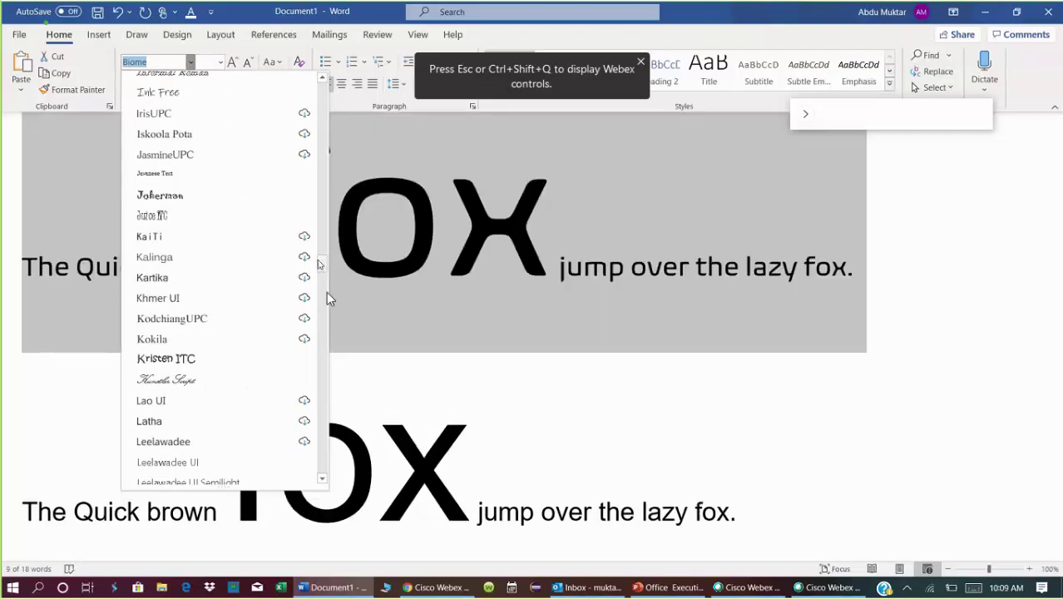
{"action": "left_click_drag", "start_coordinate": [326, 293], "coordinate": [319, 435]}
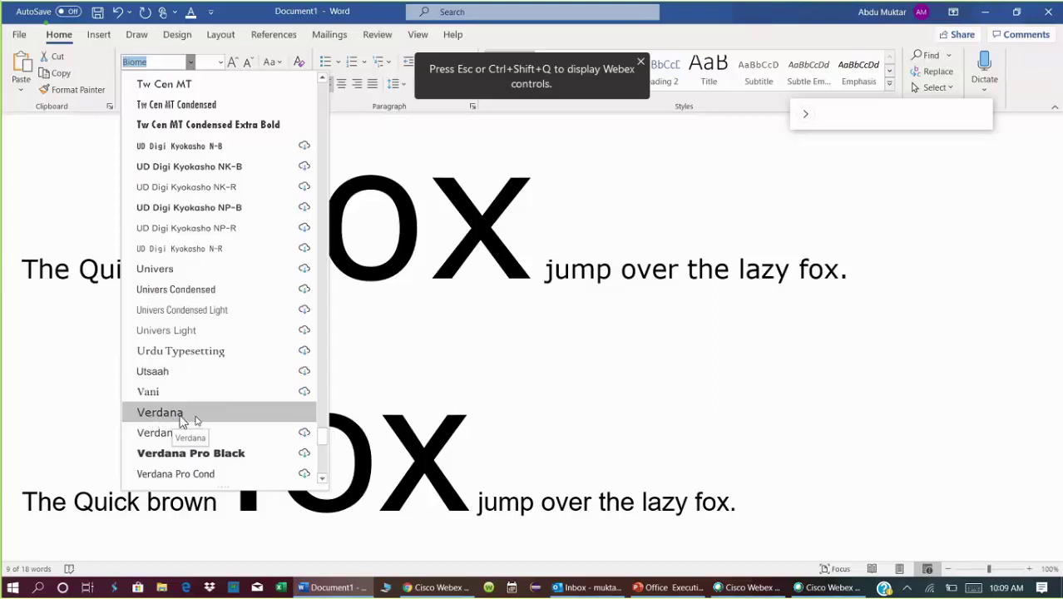
{"action": "left_click", "coordinate": [176, 413]}
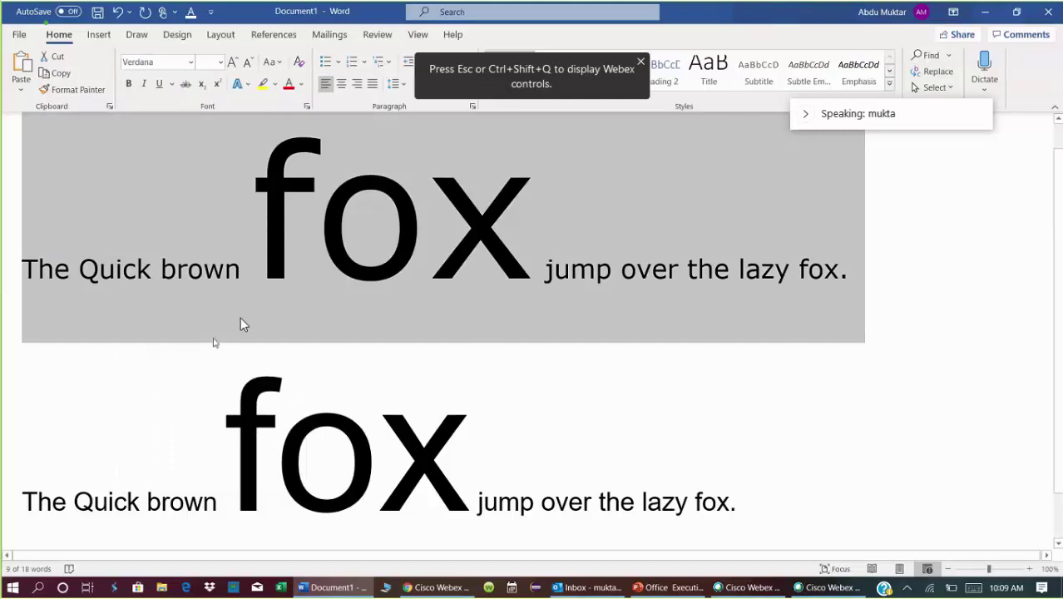
{"action": "left_click", "coordinate": [223, 266]}
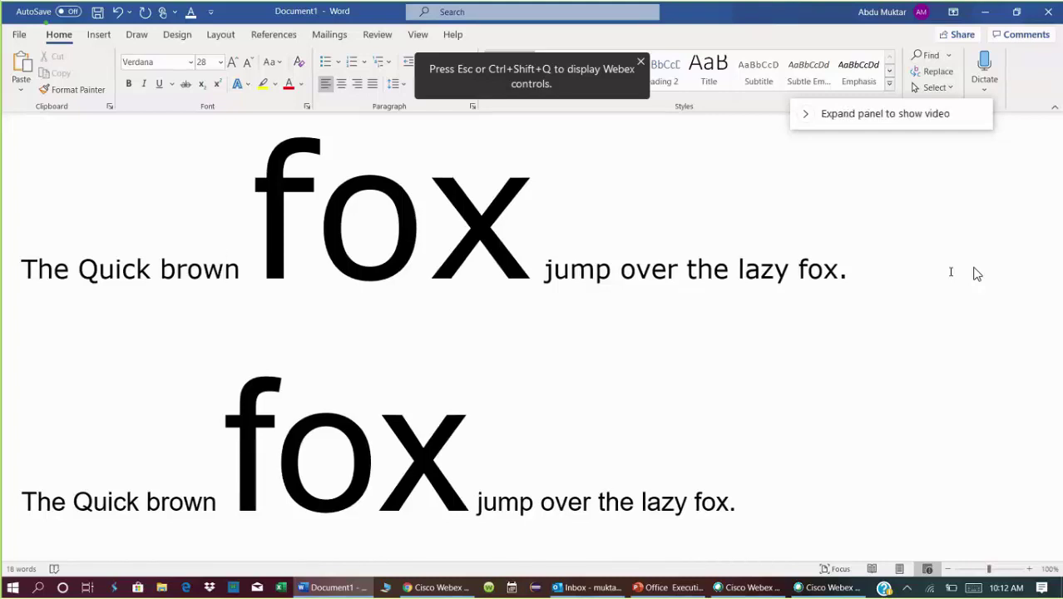
Step: Select the entire second 'The Quick brown fox jump over the lazy fox.' sentence
{"action": "scroll", "coordinate": [976, 274], "scroll_direction": "down", "scroll_amount": 1}
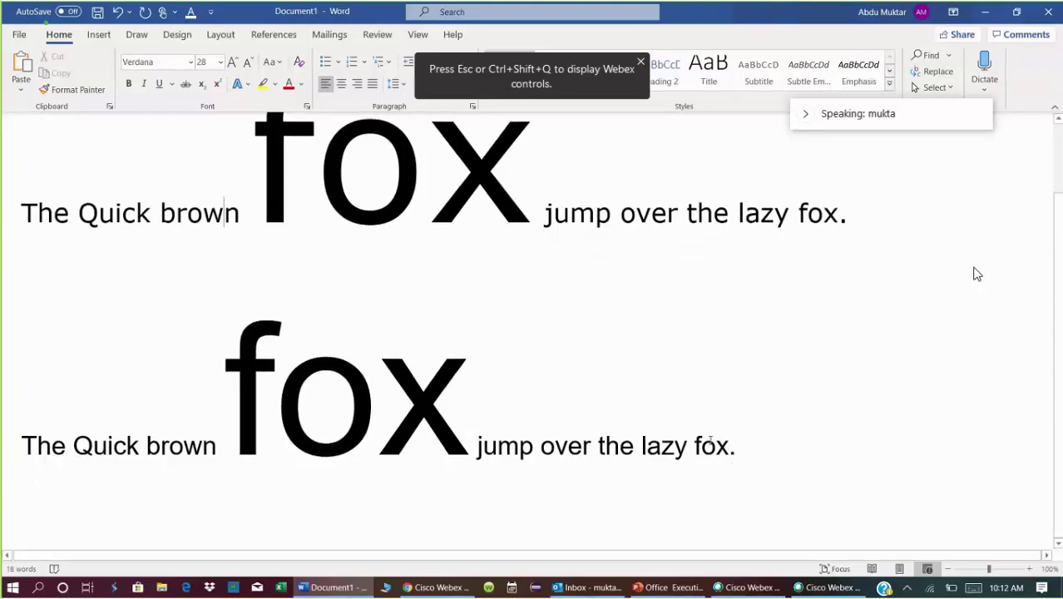
{"action": "left_click", "coordinate": [742, 433]}
{"action": "triple_click", "coordinate": [759, 411]}
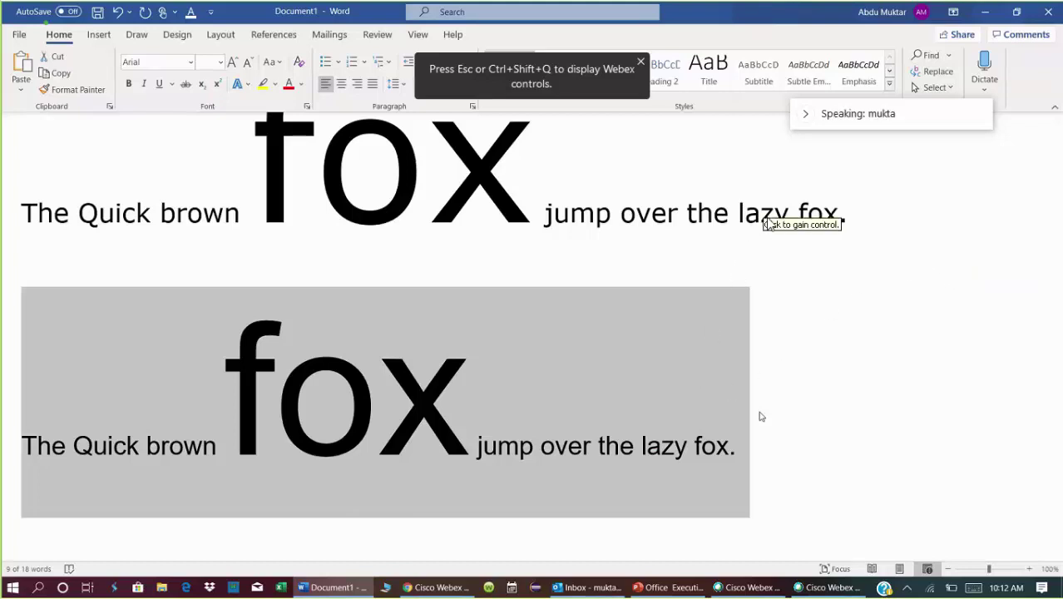
{"action": "left_click", "coordinate": [813, 223]}
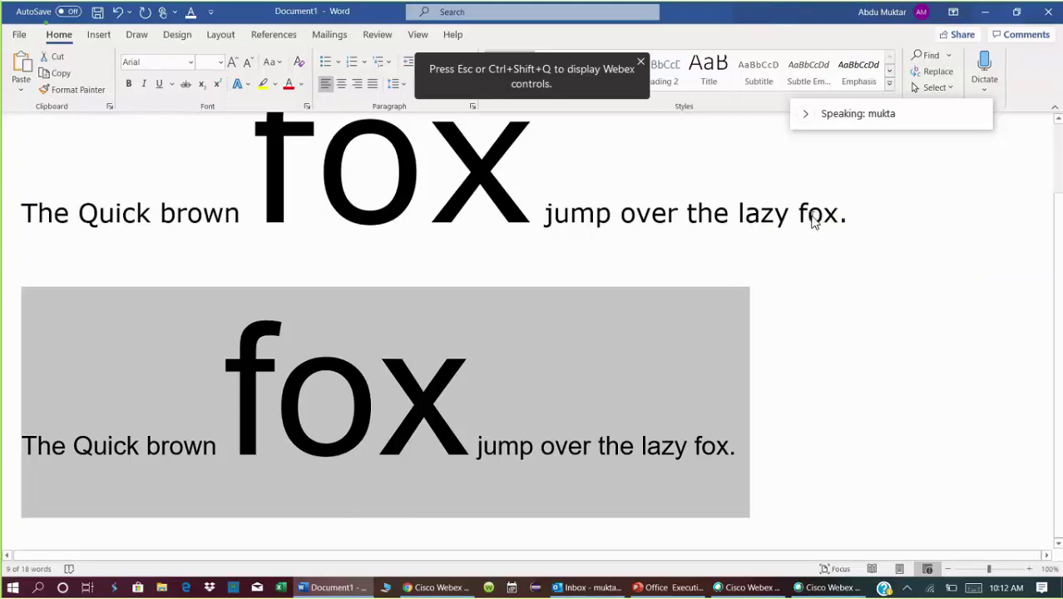
Step: Replace the final 'fox' on line one with 'dog' and select 'over the'
{"action": "double_click", "coordinate": [813, 217]}
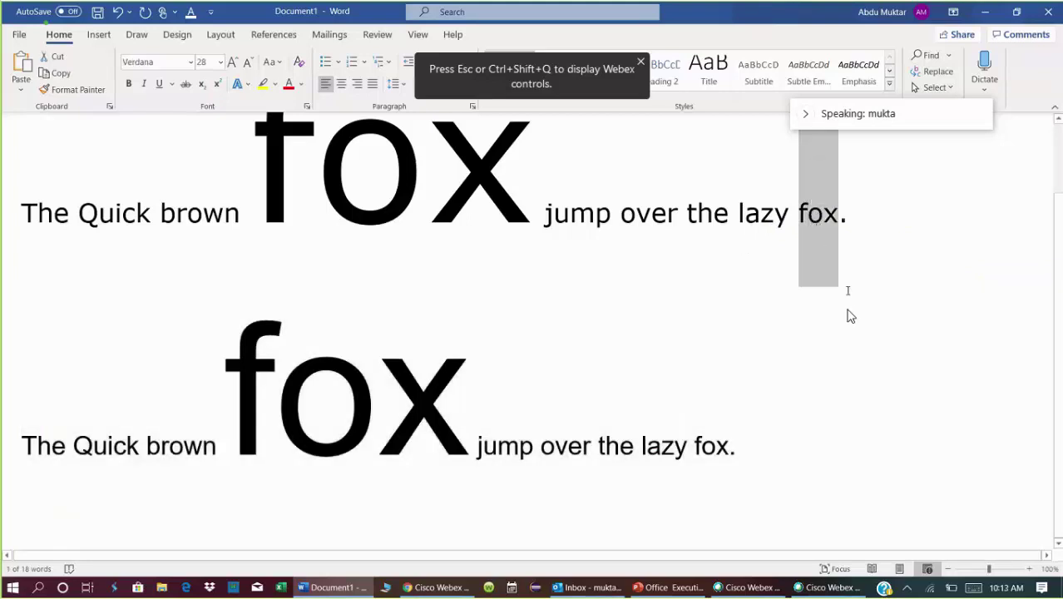
{"action": "type", "text": "dog"}
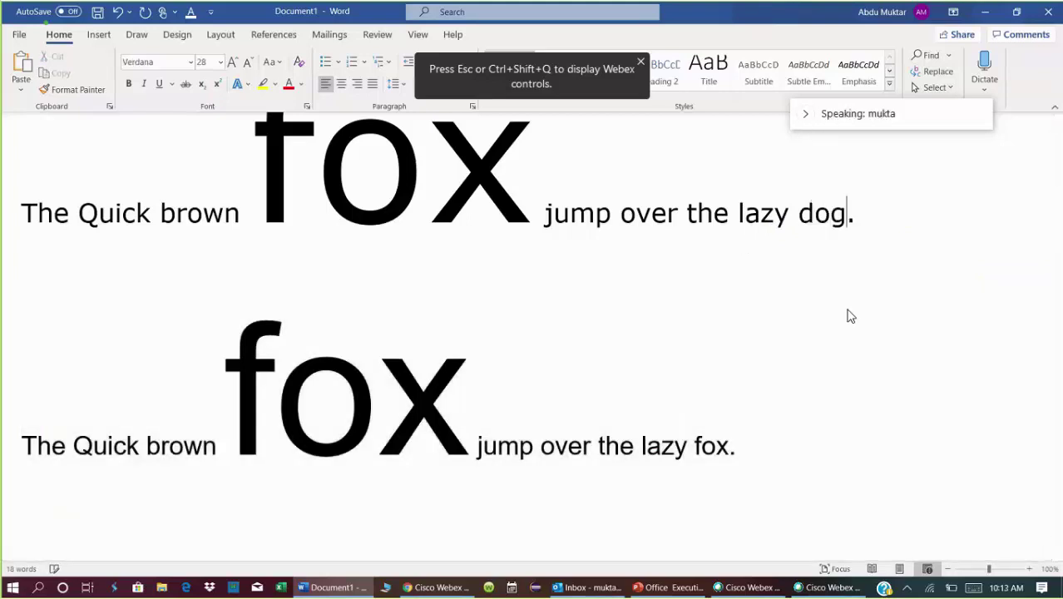
{"action": "left_click", "coordinate": [739, 218]}
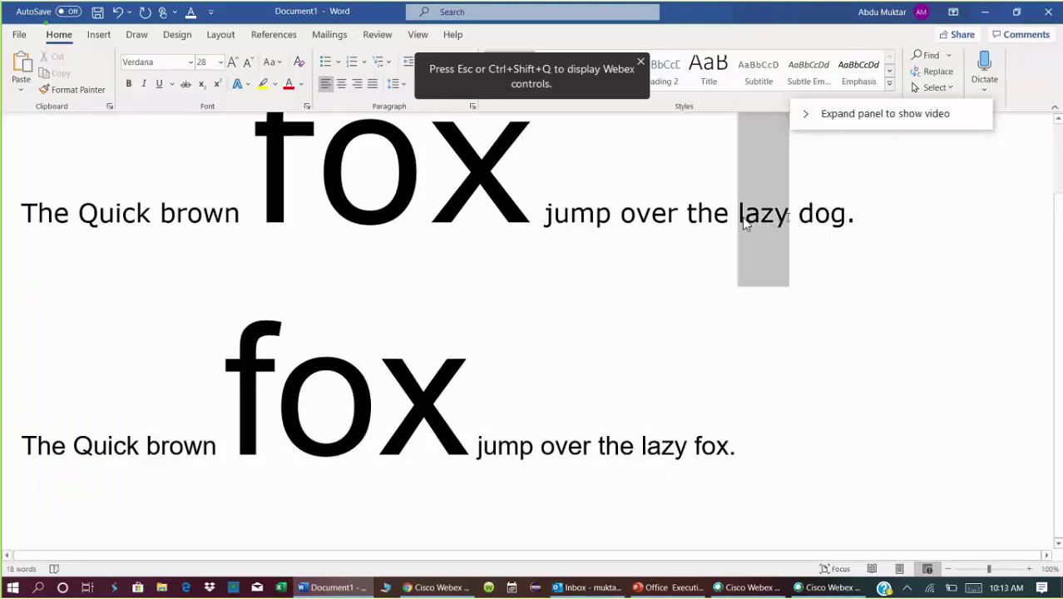
{"action": "left_click_drag", "start_coordinate": [685, 222], "coordinate": [617, 221]}
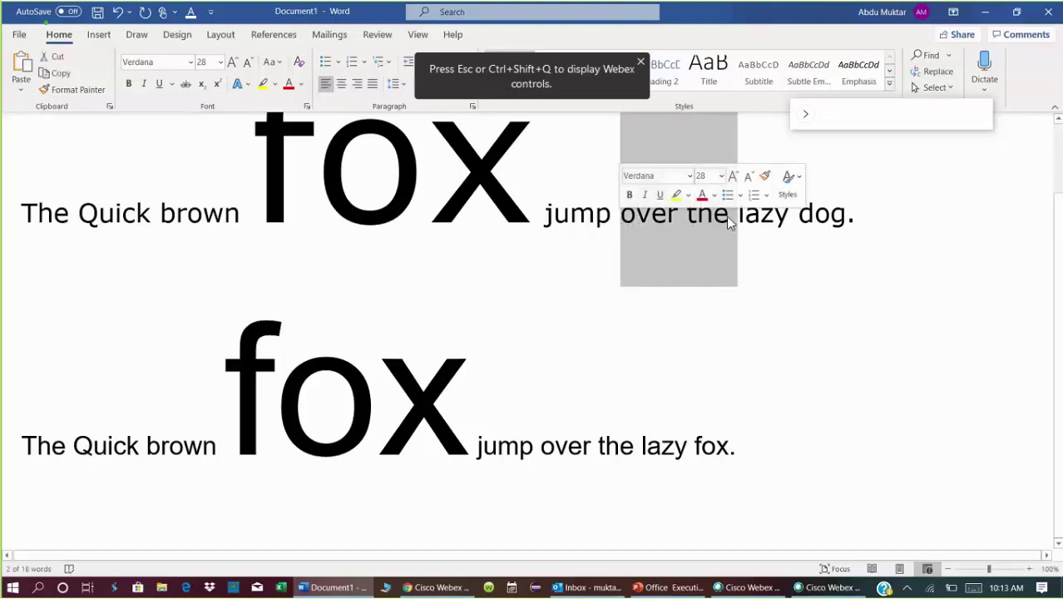
Step: Page through the font list to find Courier New for 'over the'
{"action": "left_click", "coordinate": [191, 69]}
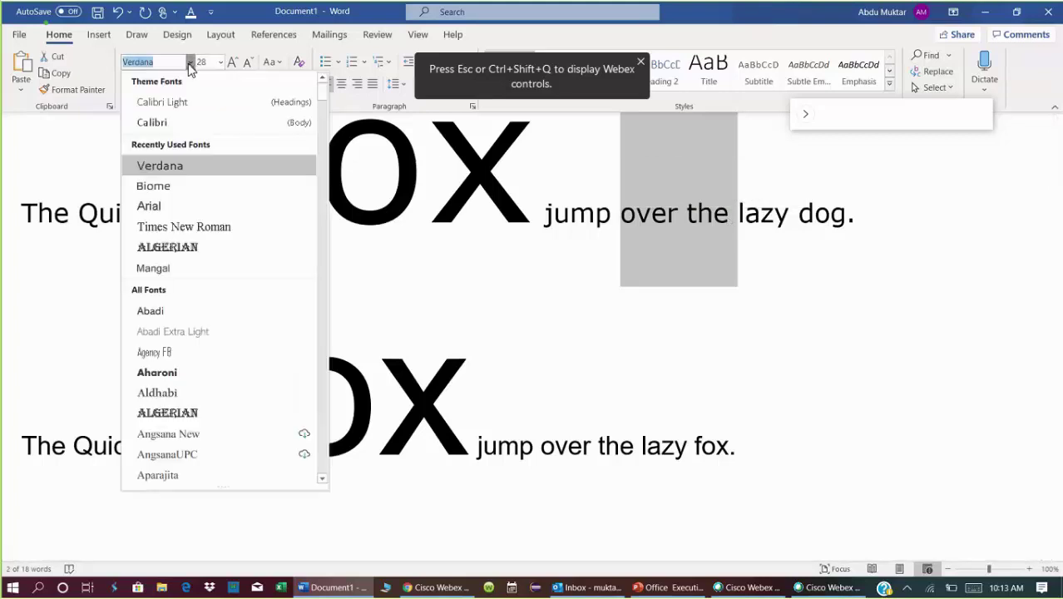
{"action": "left_click", "coordinate": [318, 421]}
{"action": "left_click", "coordinate": [320, 423]}
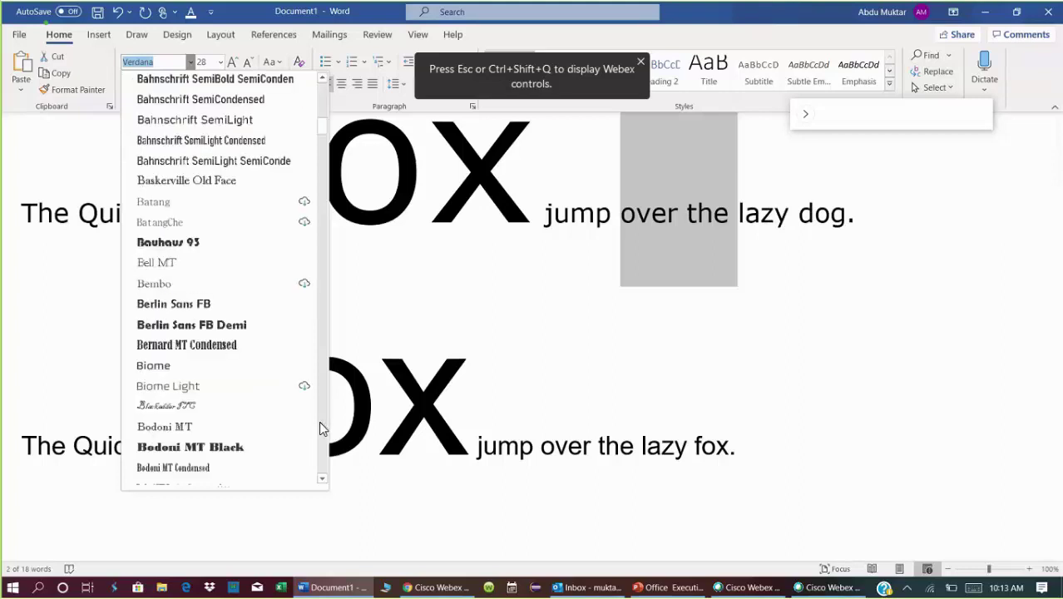
{"action": "left_click", "coordinate": [318, 427]}
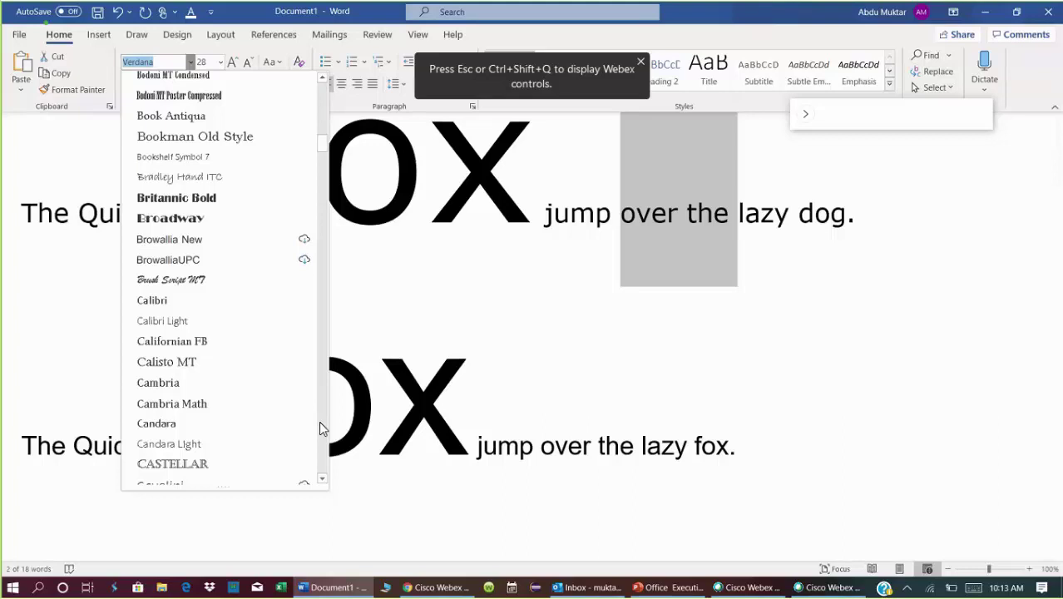
{"action": "left_click", "coordinate": [319, 420]}
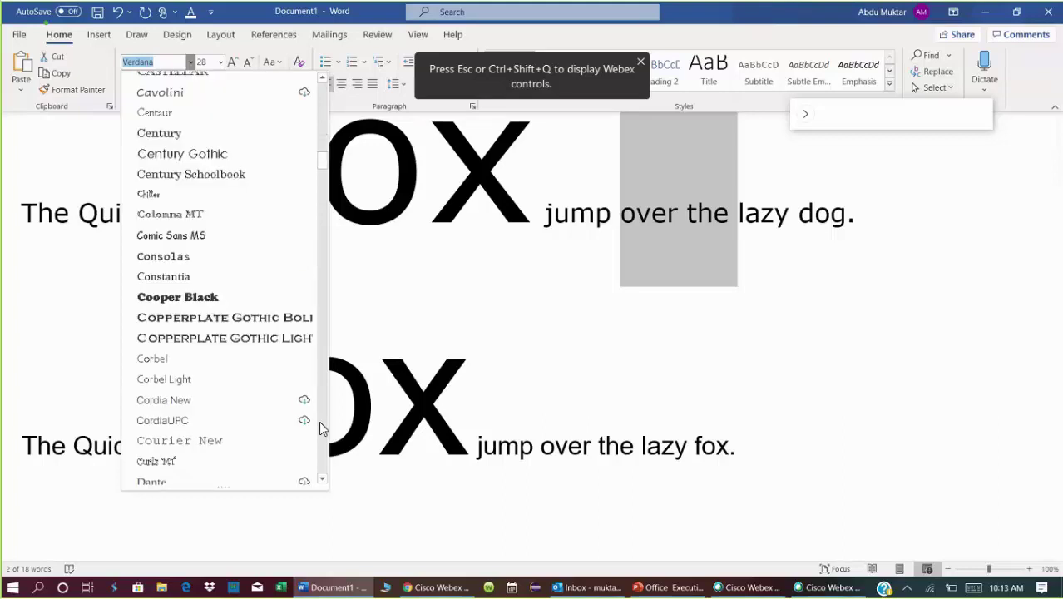
{"action": "left_click", "coordinate": [318, 421]}
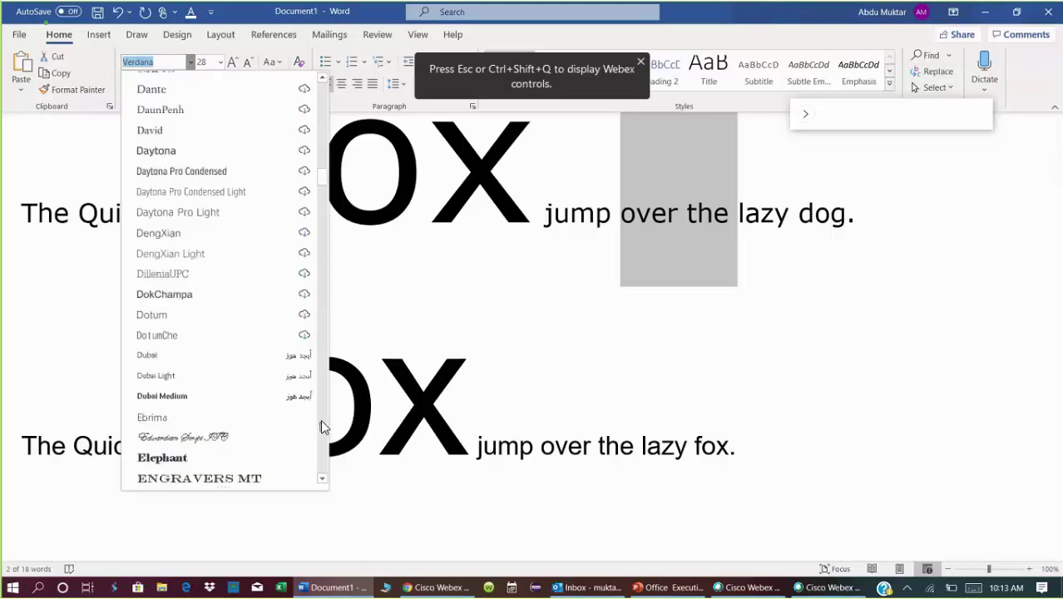
{"action": "left_click", "coordinate": [322, 112]}
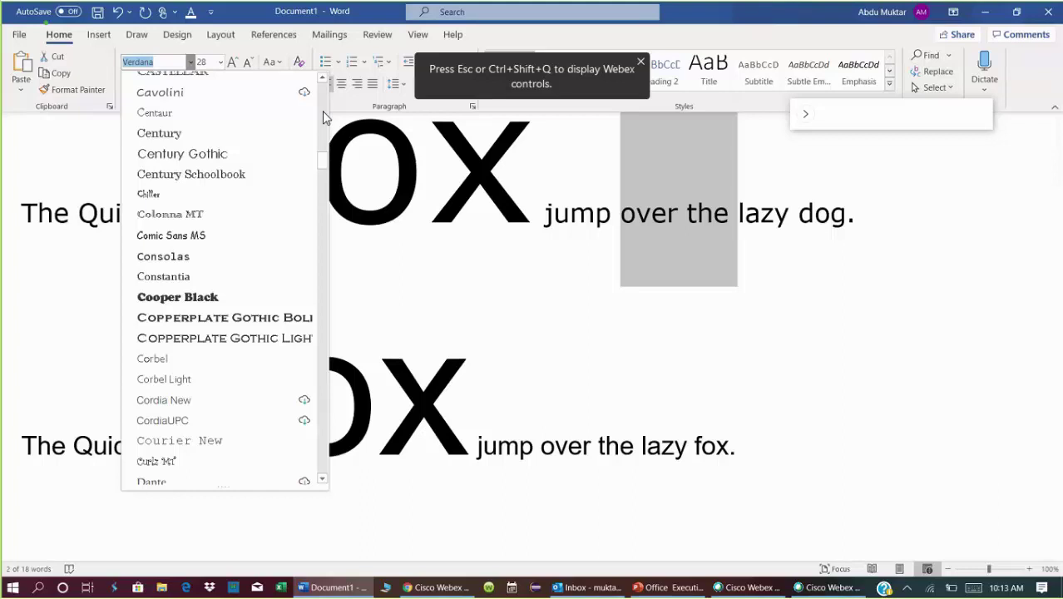
{"action": "left_click", "coordinate": [324, 112]}
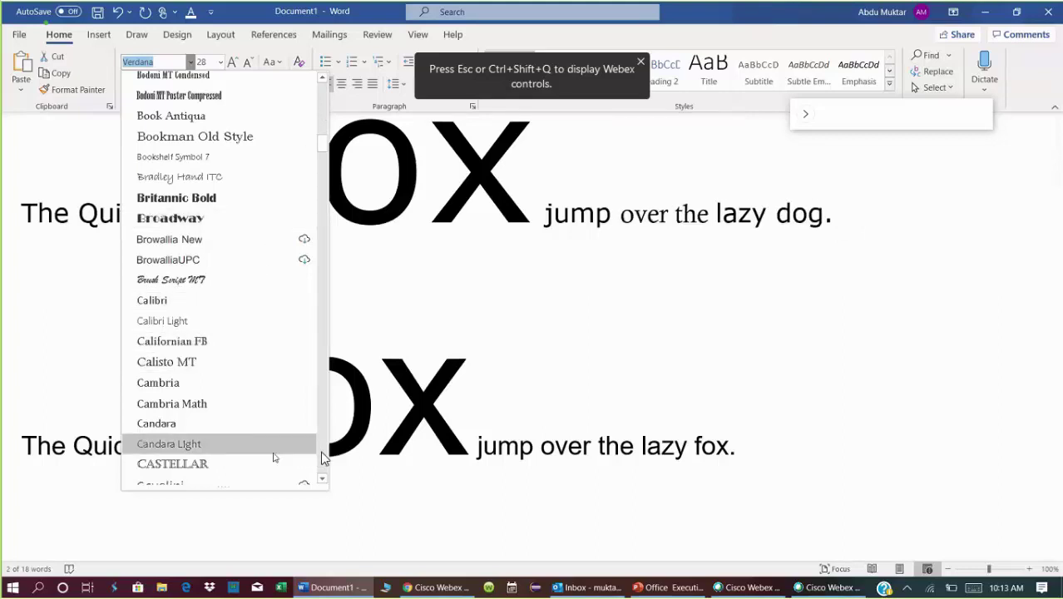
{"action": "scroll", "coordinate": [274, 456], "scroll_direction": "down", "scroll_amount": 6}
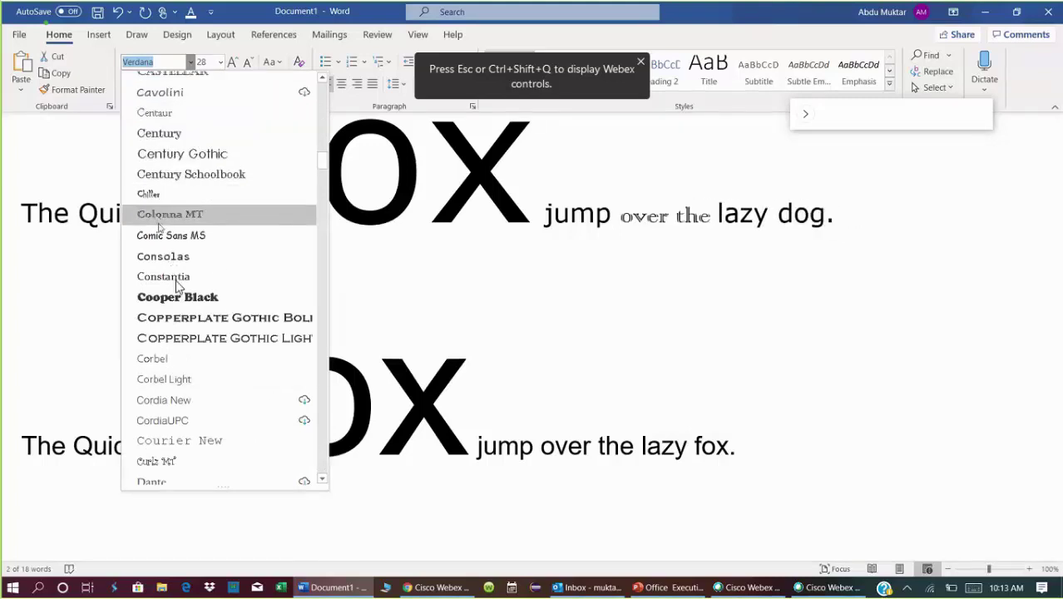
Step: Apply Courier New to 'over the', then select the whole first sentence
{"action": "left_click", "coordinate": [195, 447]}
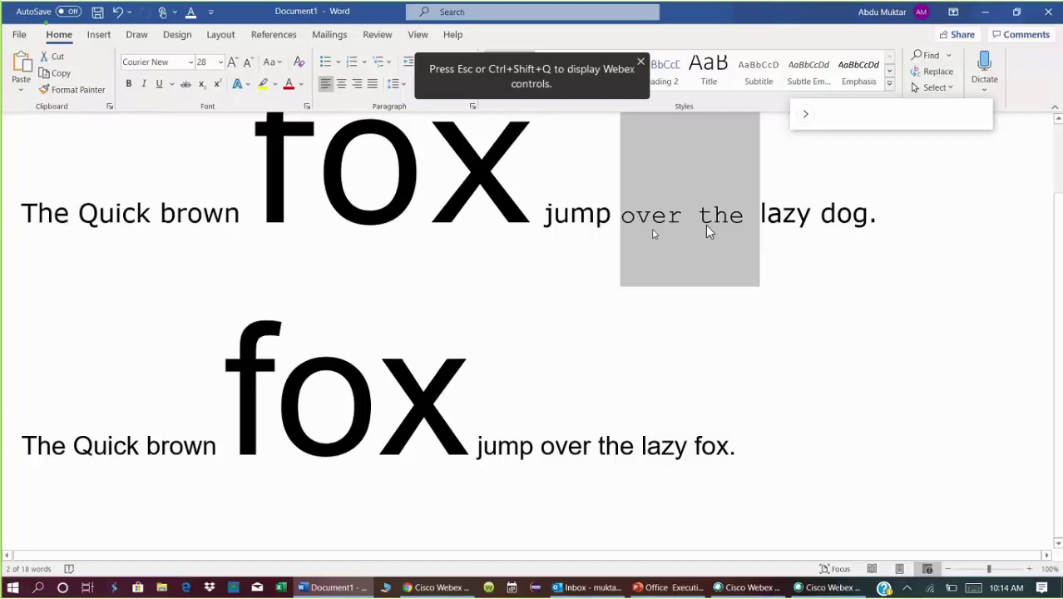
{"action": "left_click", "coordinate": [782, 217]}
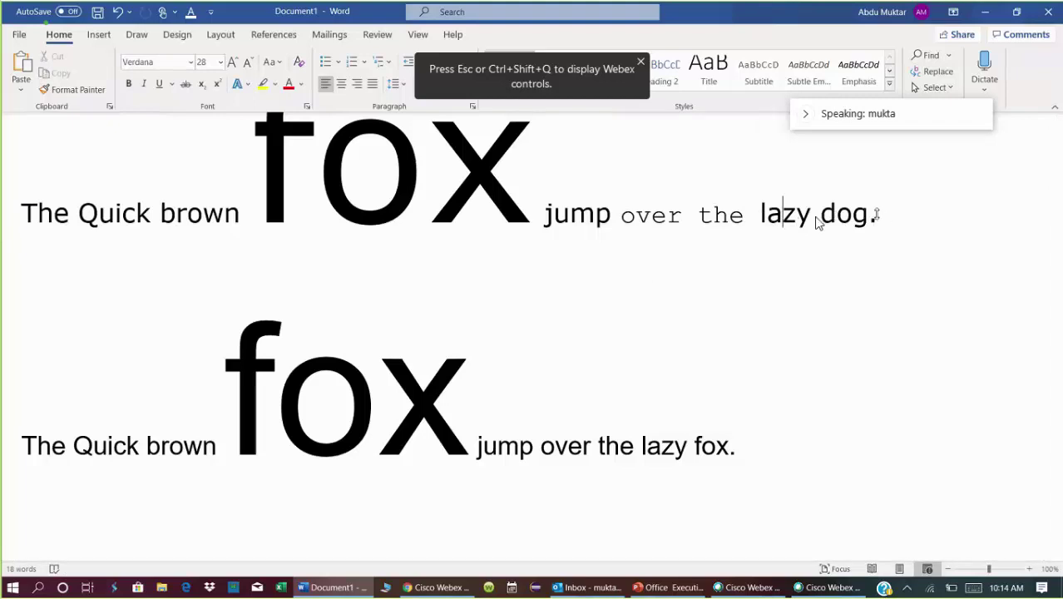
{"action": "left_click", "coordinate": [12, 216]}
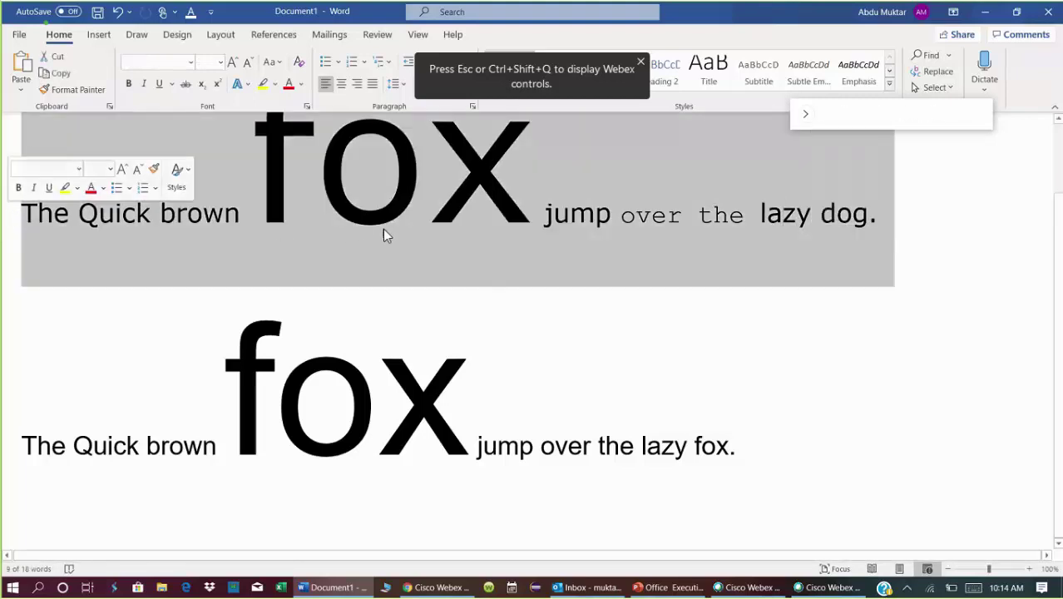
{"action": "scroll", "coordinate": [382, 228], "scroll_direction": "up", "scroll_amount": 1}
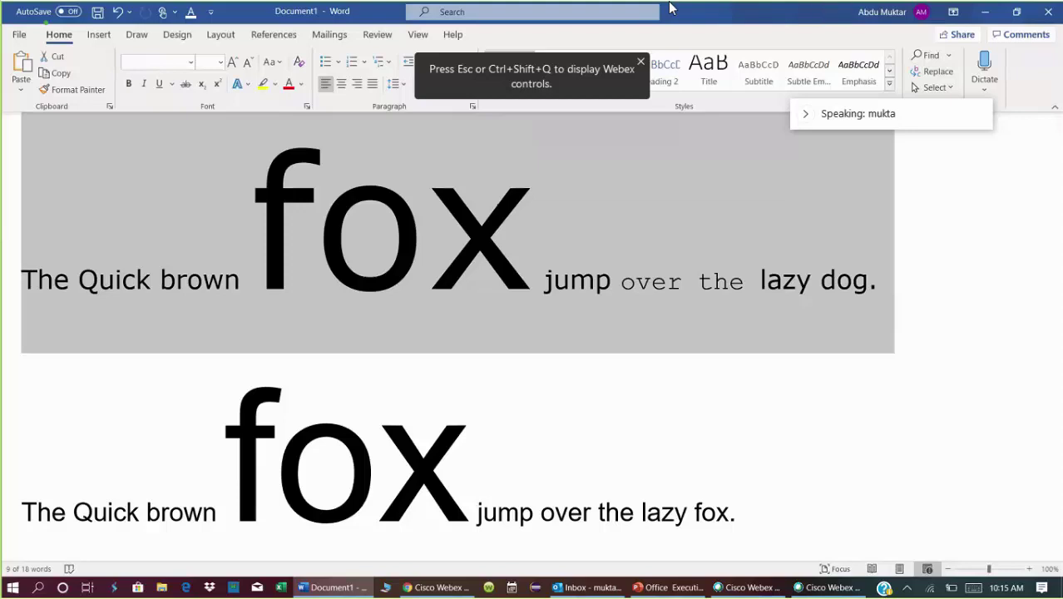
Step: Search the Navigation pane for 'The Quick brown fox jump over the lazy dog.', finding one match
{"action": "left_click", "coordinate": [924, 55]}
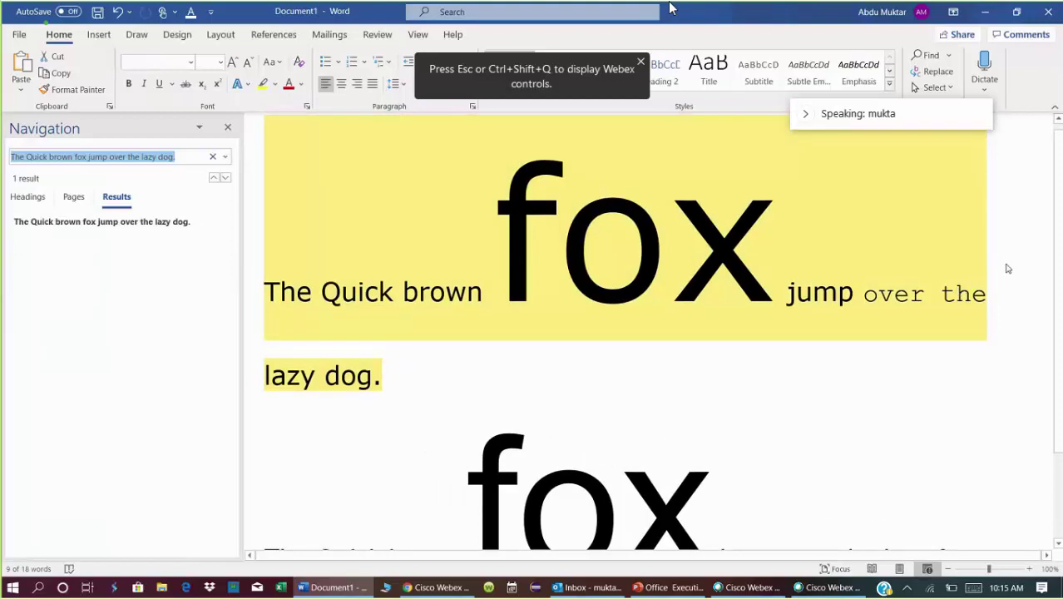
{"action": "left_click", "coordinate": [1001, 272]}
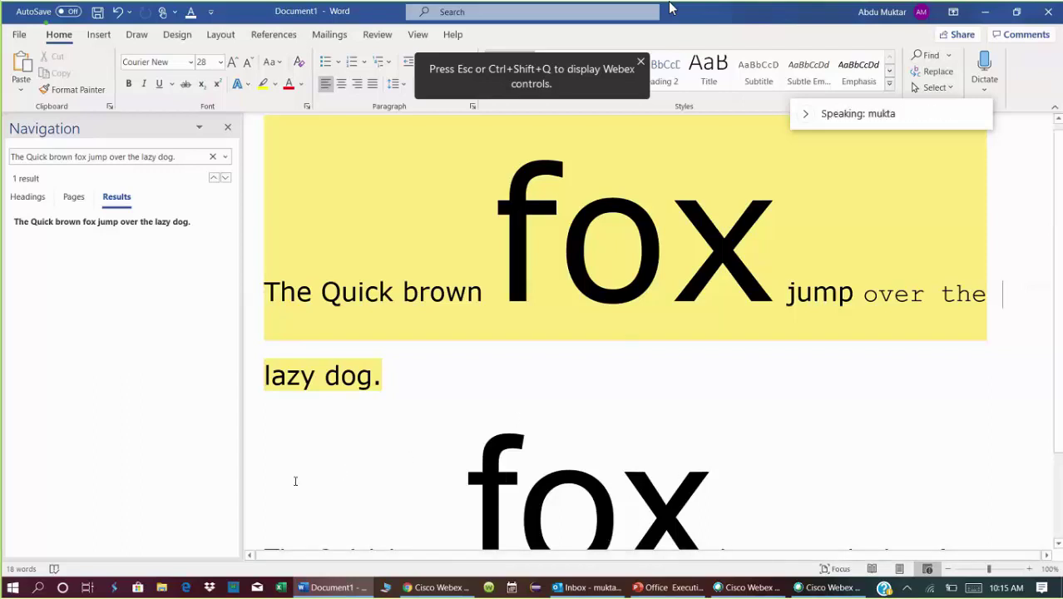
{"action": "key", "text": "Left"}
{"action": "key", "text": "Left"}
{"action": "key", "text": "Left"}
{"action": "key", "text": "Left"}
{"action": "key", "text": "Left"}
{"action": "key", "text": "Left"}
{"action": "key", "text": "Left"}
{"action": "key", "text": "Left"}
{"action": "key", "text": "Left"}
{"action": "key", "text": "Left"}
{"action": "key", "text": "Left"}
{"action": "key", "text": "Left"}
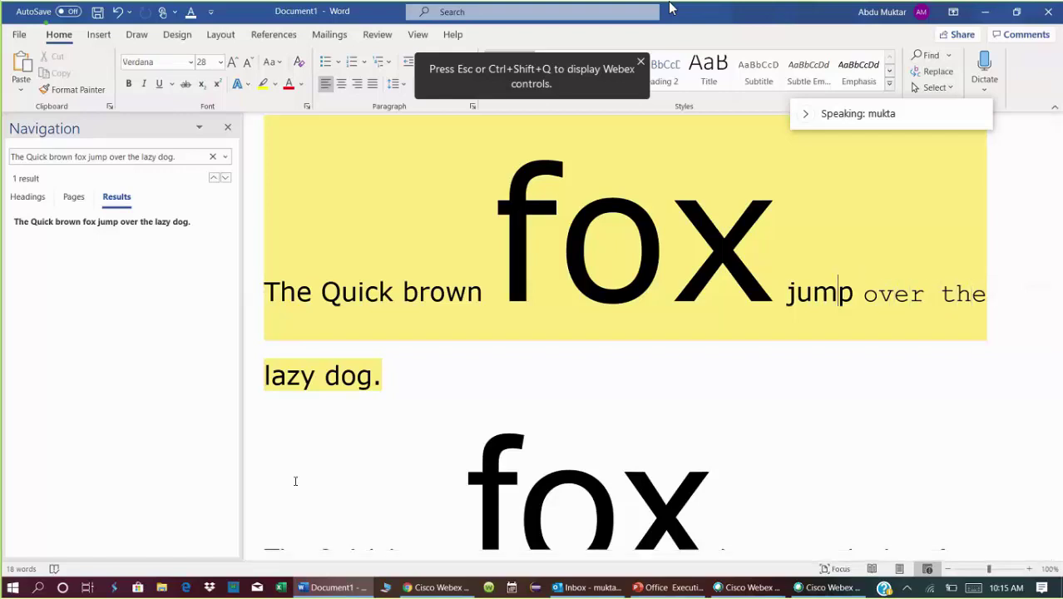
{"action": "key", "text": "Left"}
{"action": "key", "text": "Left"}
{"action": "key", "text": "Left"}
{"action": "key", "text": "Left"}
{"action": "key", "text": "Left"}
{"action": "key", "text": "Right"}
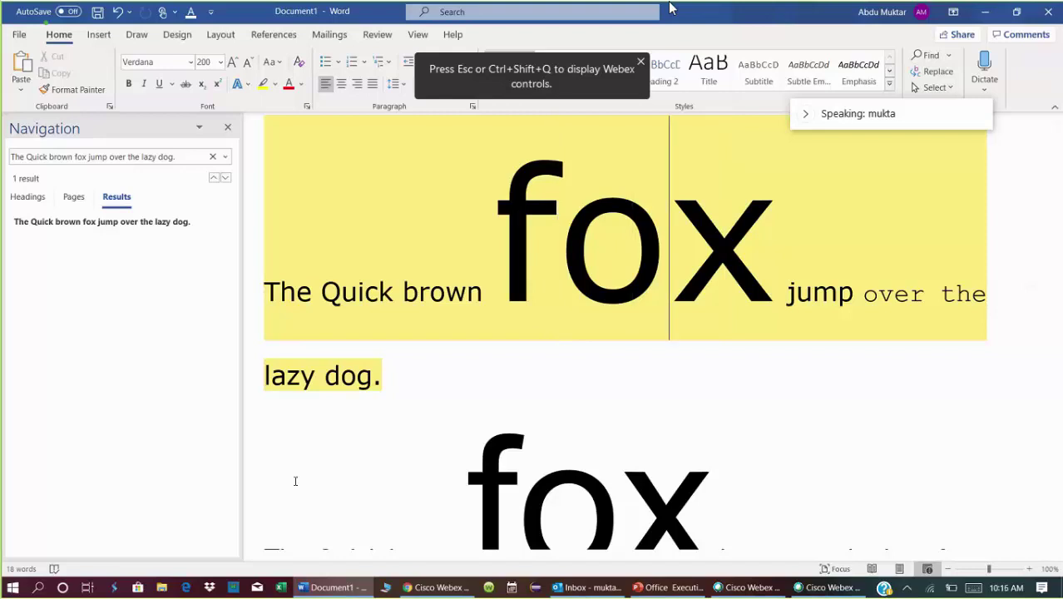
{"action": "key", "text": "Right"}
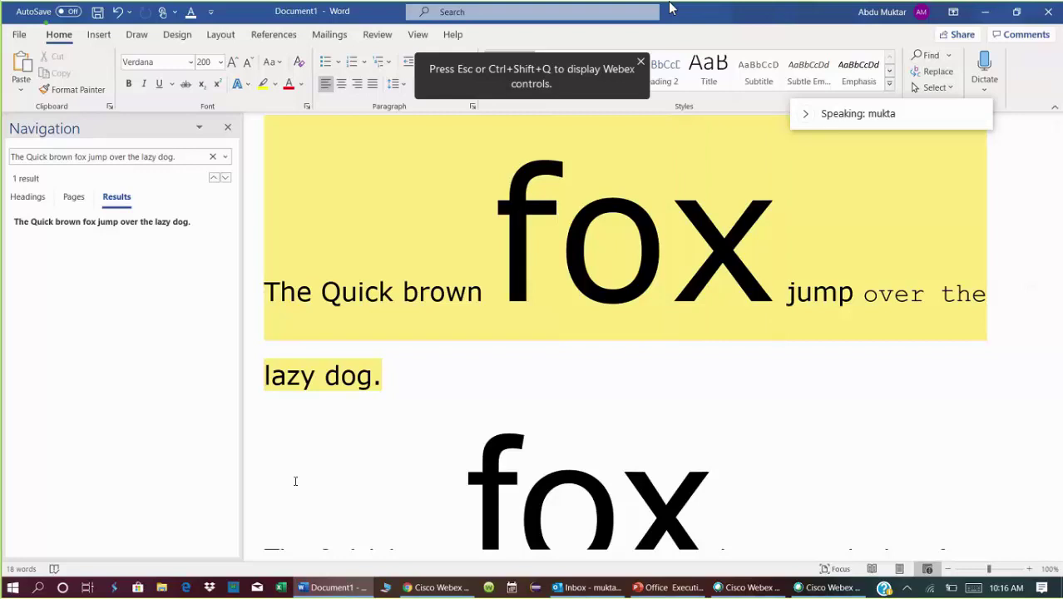
{"action": "key", "text": "shift+End"}
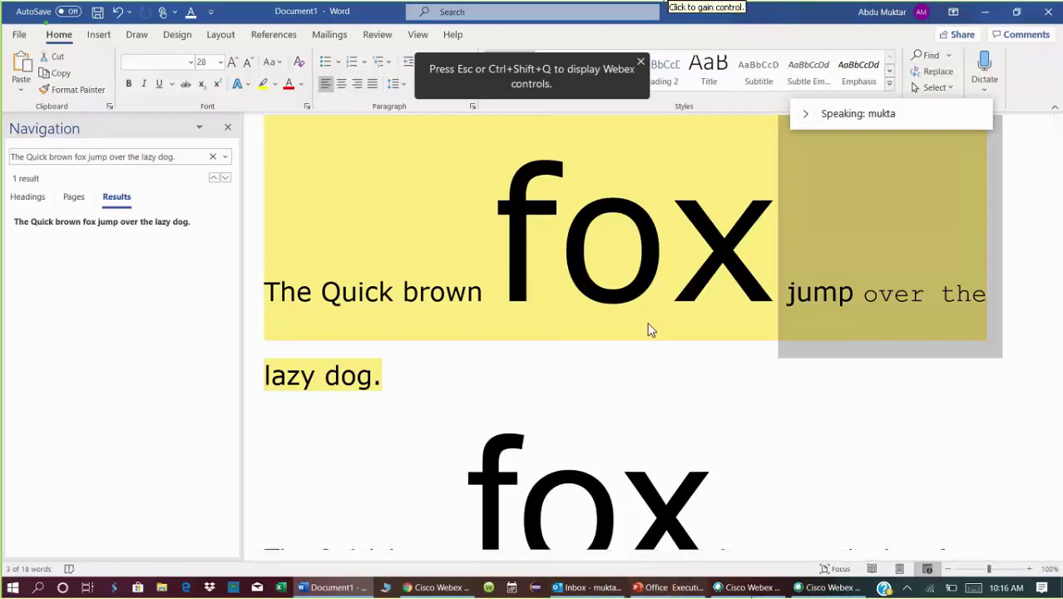
{"action": "left_click", "coordinate": [873, 303]}
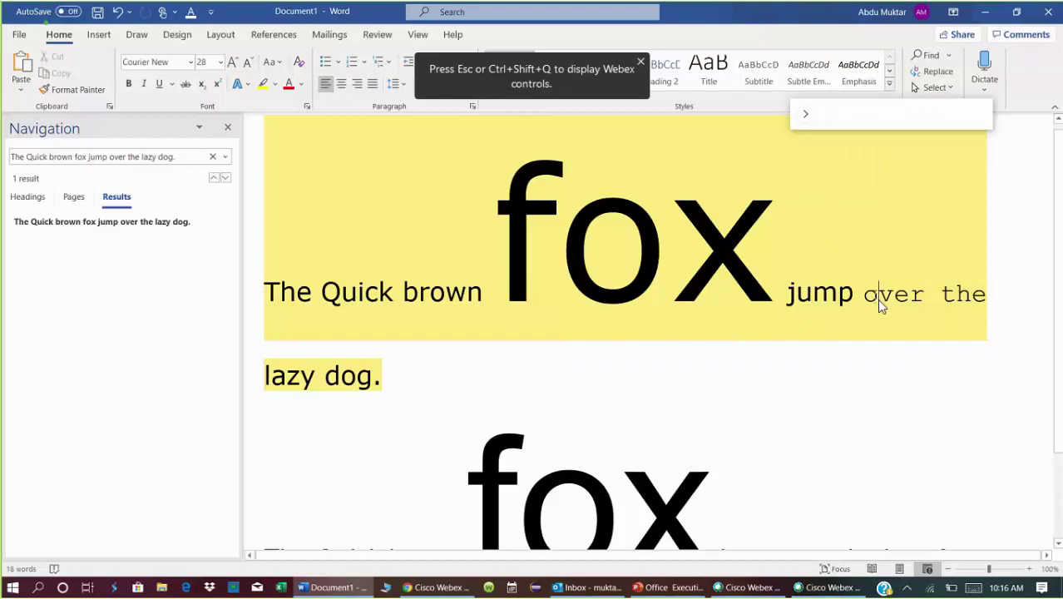
{"action": "left_click", "coordinate": [878, 302]}
{"action": "key", "text": "Left"}
{"action": "key", "text": "Left"}
{"action": "key", "text": "Left"}
{"action": "left_click", "coordinate": [665, 272]}
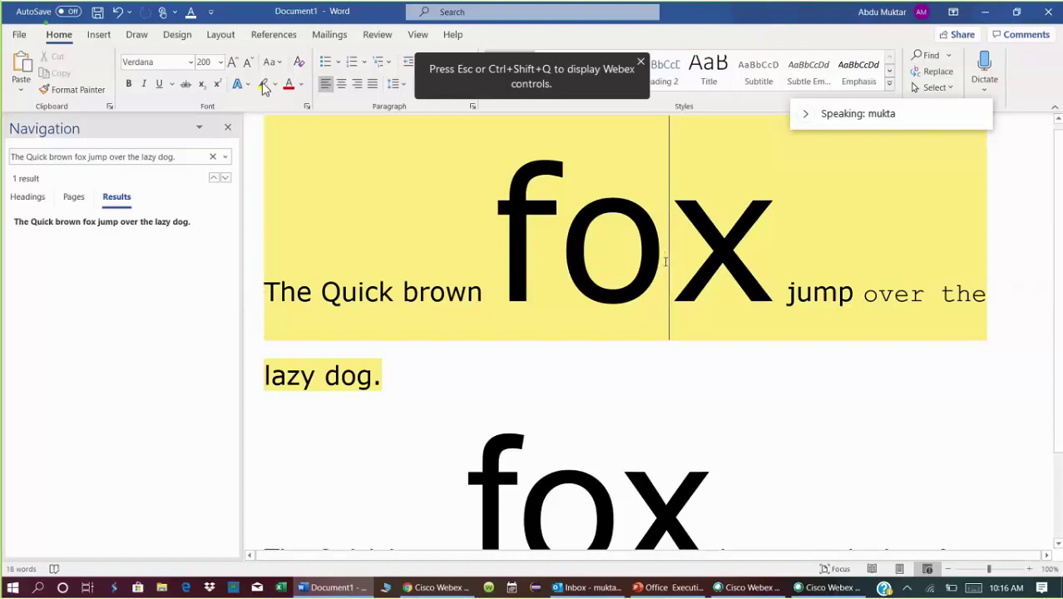
{"action": "left_click", "coordinate": [877, 295]}
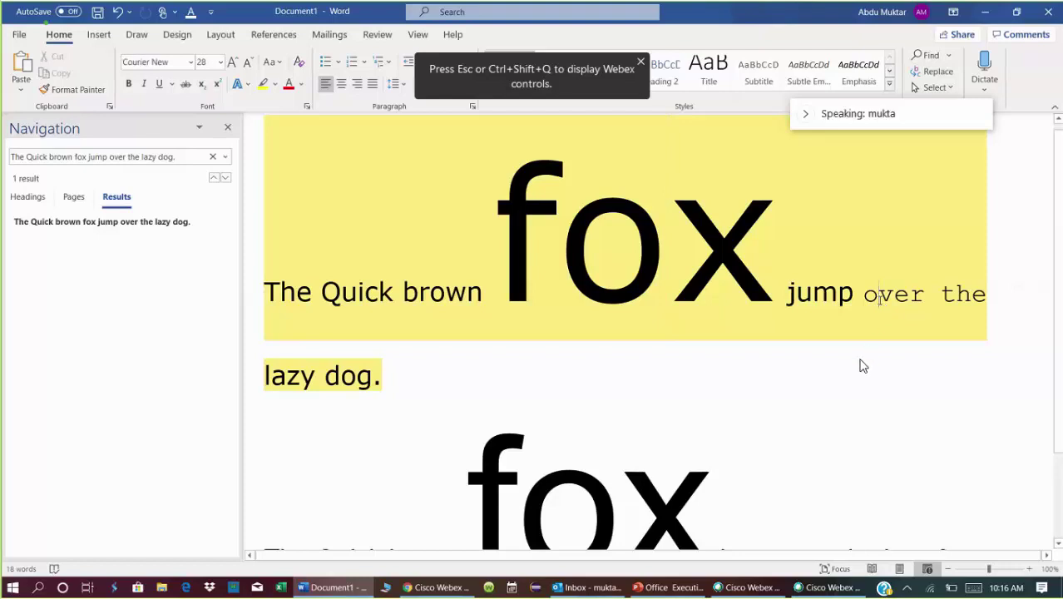
{"action": "key", "text": "Right"}
{"action": "key", "text": "Right"}
{"action": "key", "text": "Right"}
{"action": "key", "text": "Right"}
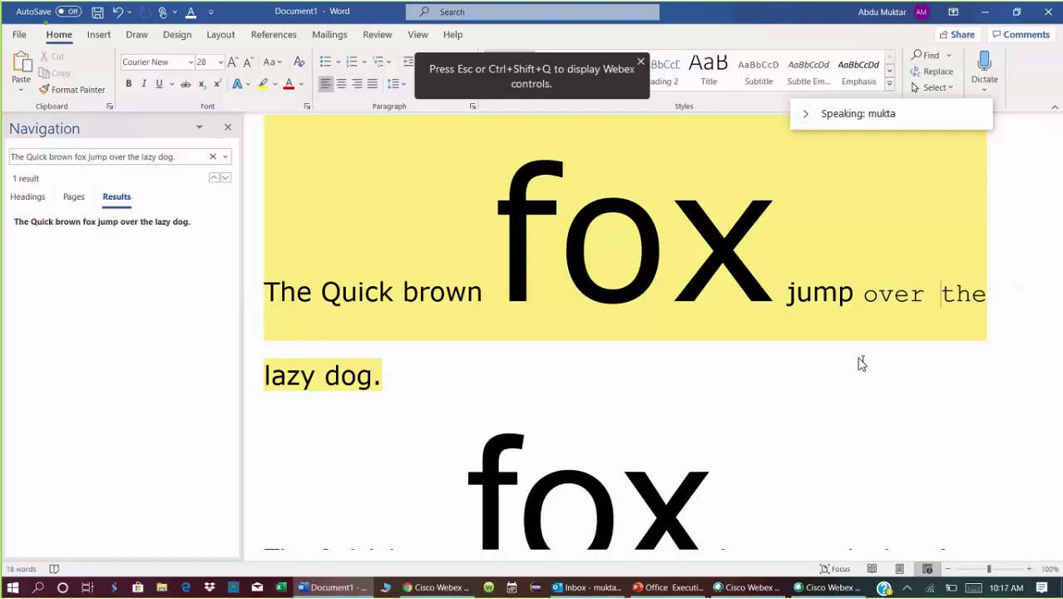
{"action": "key", "text": "Left"}
{"action": "key", "text": "Left"}
{"action": "key", "text": "Left"}
{"action": "key", "text": "Left"}
{"action": "key", "text": "Left"}
{"action": "key", "text": "Left"}
{"action": "key", "text": "Left"}
{"action": "key", "text": "Left"}
{"action": "key", "text": "Left"}
{"action": "key", "text": "Left"}
{"action": "key", "text": "Left"}
{"action": "key", "text": "Left"}
Step: Move the cursor just past the 200-point 'fox' and select only its letter 'x'
{"action": "key", "text": "Left"}
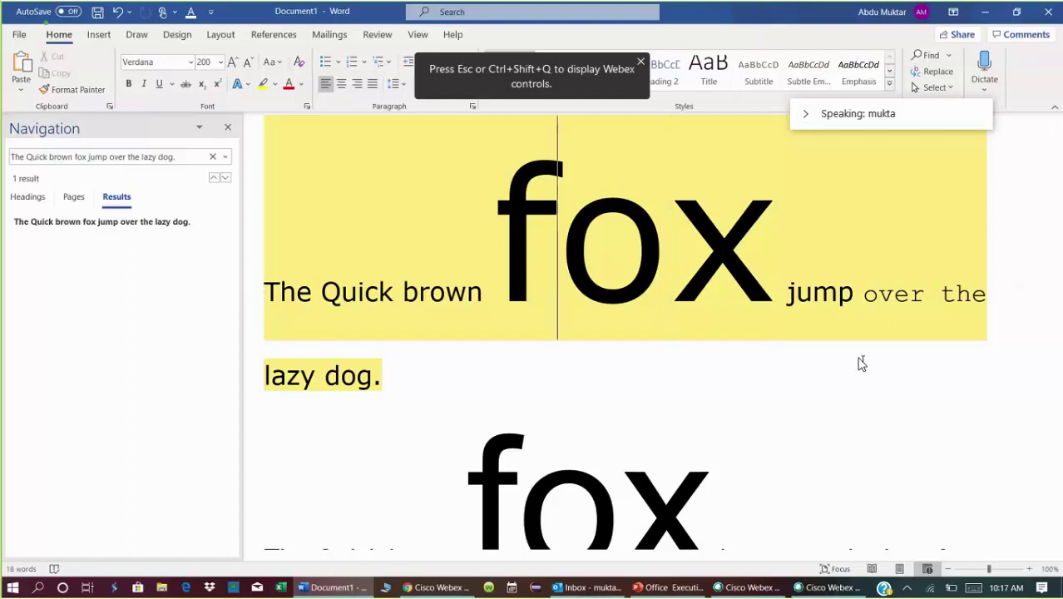
{"action": "key", "text": "Left"}
{"action": "key", "text": "Left"}
{"action": "key", "text": "Left"}
{"action": "key", "text": "Left"}
{"action": "key", "text": "Left"}
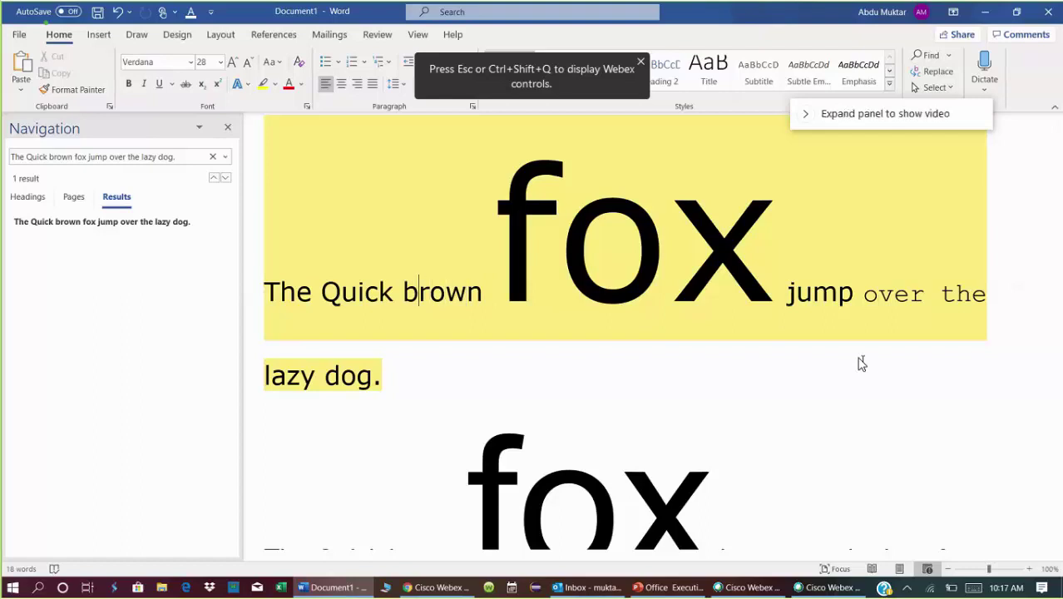
{"action": "key", "text": "Right"}
{"action": "key", "text": "Right"}
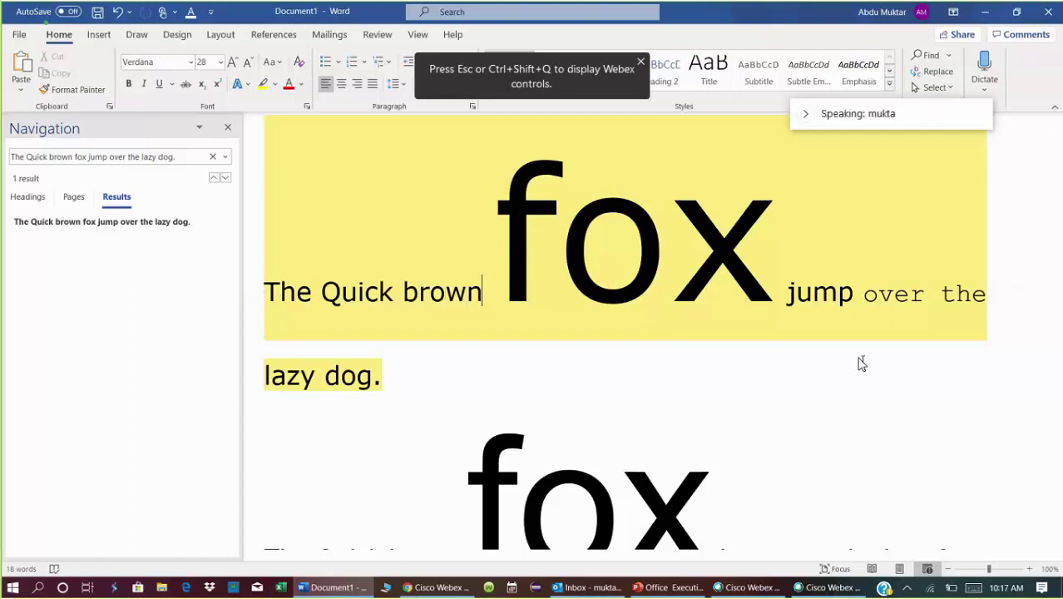
{"action": "key", "text": "Right"}
{"action": "key", "text": "Right"}
{"action": "key", "text": "Right"}
{"action": "key", "text": "Right"}
{"action": "key", "text": "Right"}
{"action": "key", "text": "Right"}
{"action": "key", "text": "Right"}
{"action": "key", "text": "Right"}
{"action": "key", "text": "Right"}
{"action": "key", "text": "Right"}
{"action": "key", "text": "Right"}
{"action": "key", "text": "Right"}
{"action": "key", "text": "Right"}
{"action": "key", "text": "Right"}
{"action": "key", "text": "Right"}
{"action": "key", "text": "Right"}
{"action": "key", "text": "Right"}
{"action": "key", "text": "Right"}
{"action": "key", "text": "Right"}
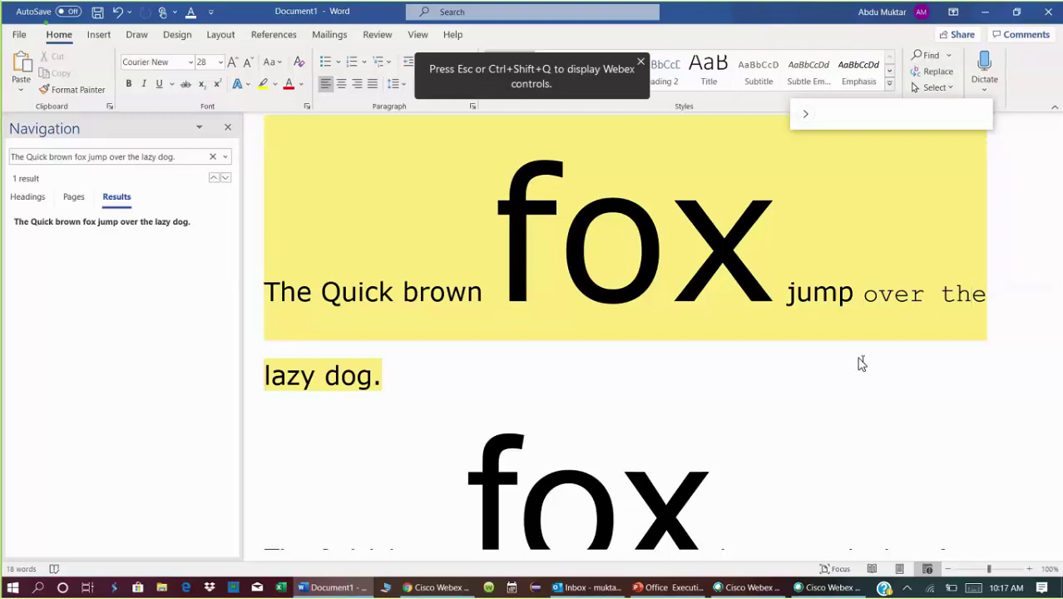
{"action": "key", "text": "Left"}
{"action": "key", "text": "Left"}
{"action": "key", "text": "Left"}
{"action": "key", "text": "Left"}
{"action": "key", "text": "Left"}
{"action": "key", "text": "Left"}
{"action": "key", "text": "Left"}
{"action": "key", "text": "Left"}
{"action": "key", "text": "Left"}
{"action": "key", "text": "Left"}
{"action": "key", "text": "Left"}
{"action": "key", "text": "Left"}
{"action": "key", "text": "Left"}
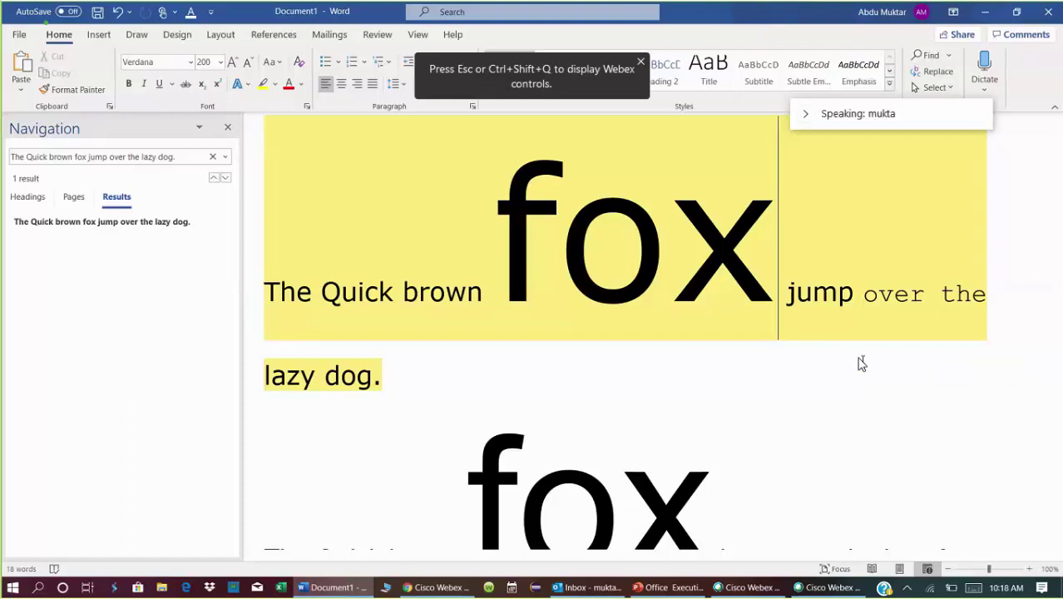
{"action": "key", "text": "shift+Left"}
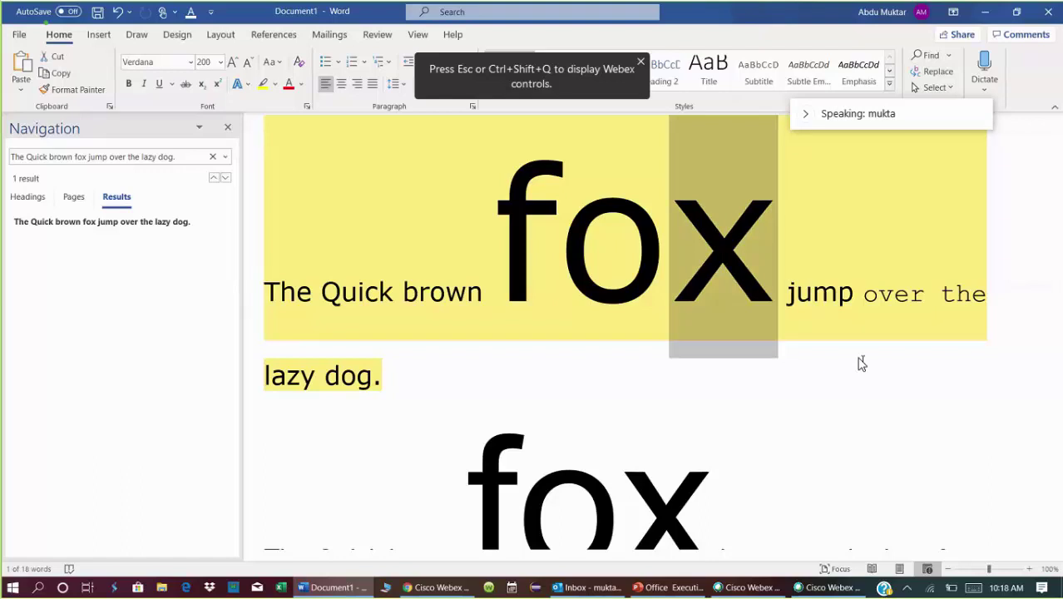
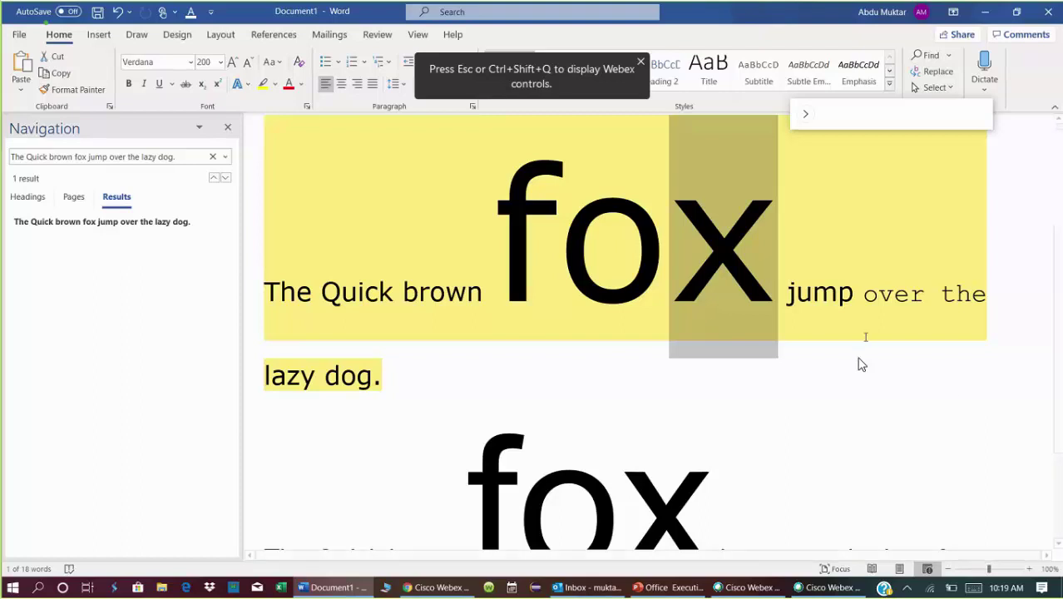
Step: Select only the final letter x of the giant word fox
{"action": "left_click", "coordinate": [989, 352]}
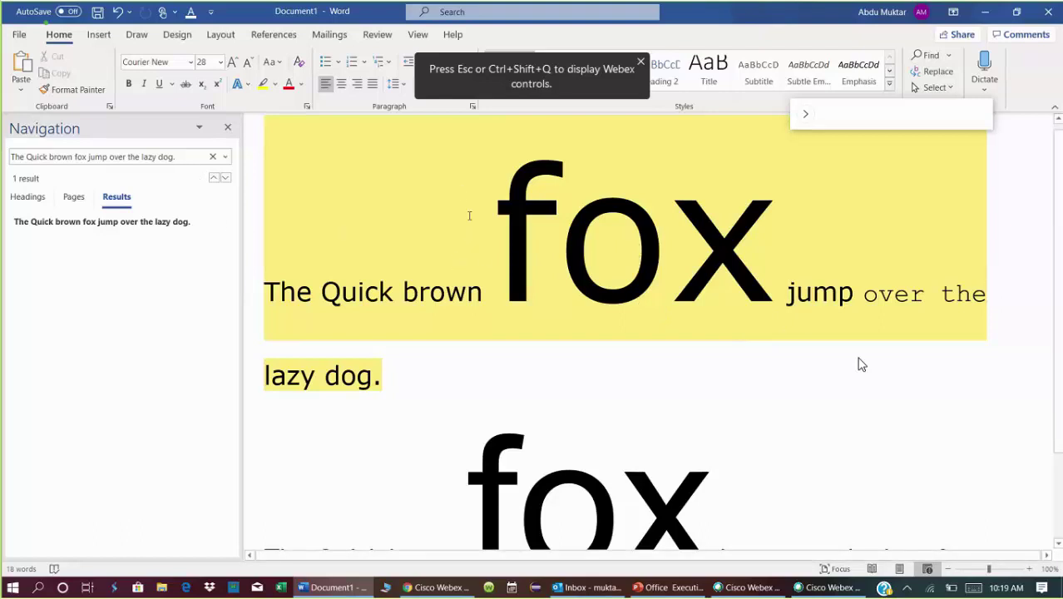
{"action": "key", "text": "Left"}
{"action": "key", "text": "Left"}
{"action": "key", "text": "Left"}
{"action": "double_click", "coordinate": [777, 261]}
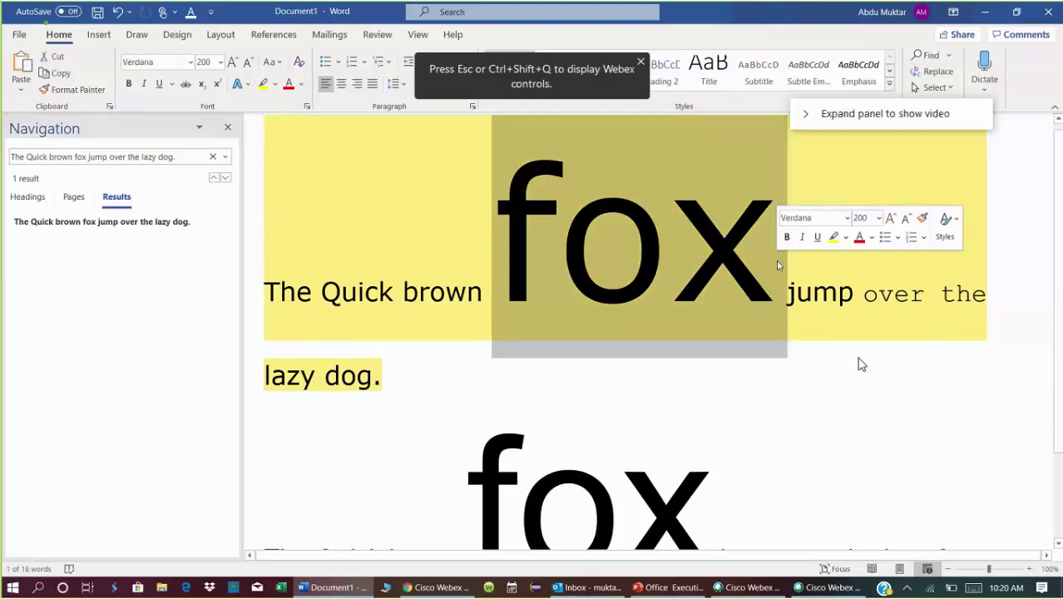
{"action": "double_click", "coordinate": [778, 264]}
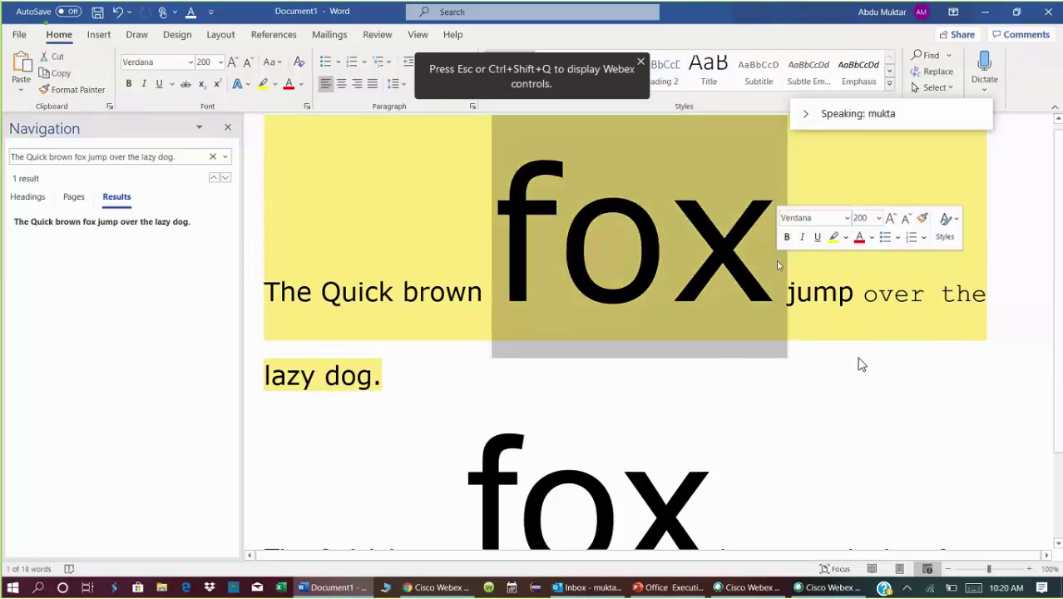
{"action": "left_click", "coordinate": [778, 265]}
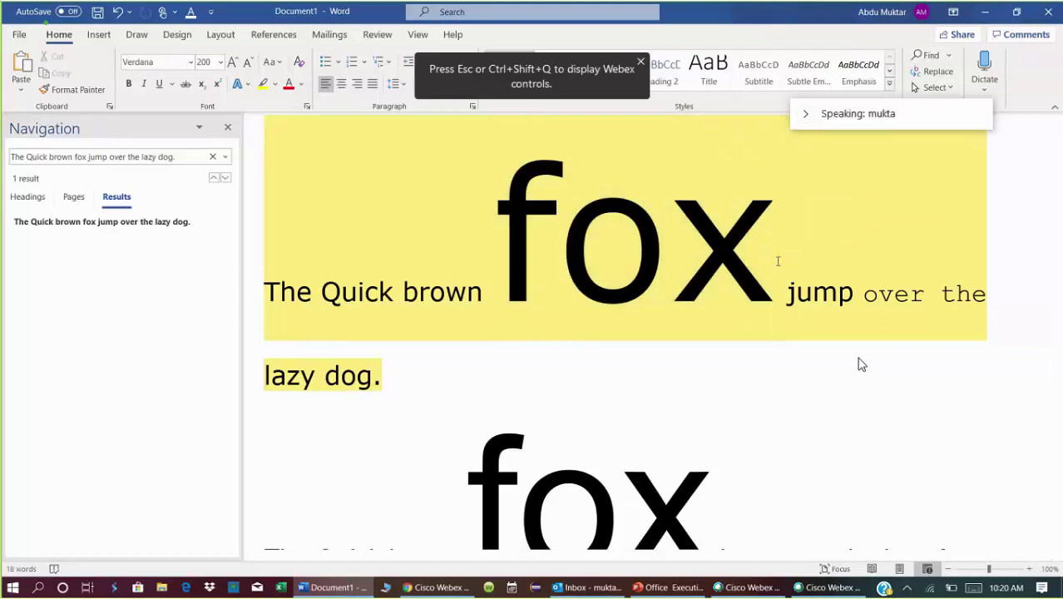
{"action": "key", "text": "shift+Left"}
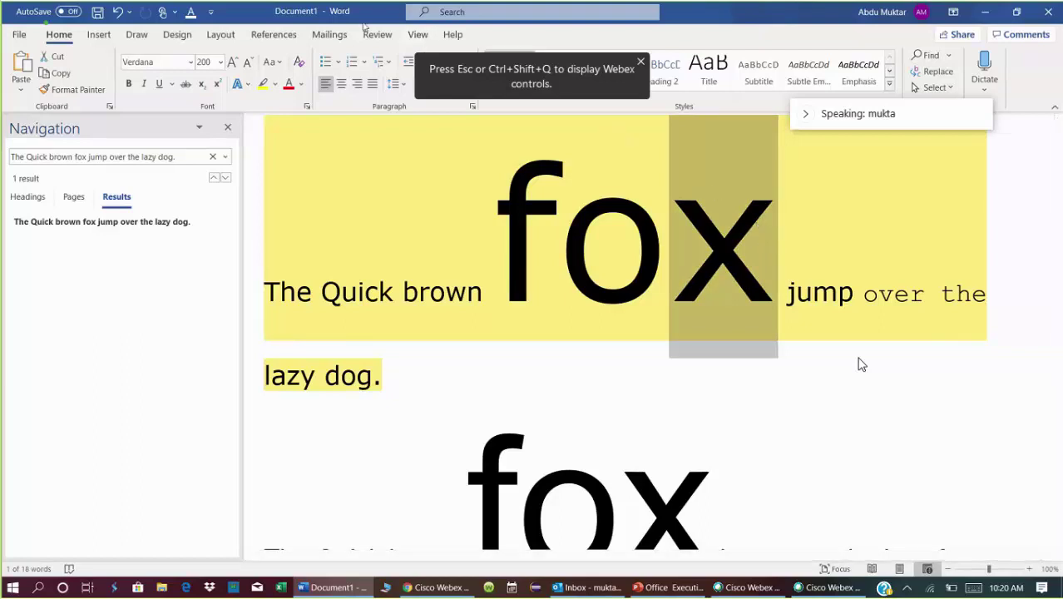
Step: Scroll the font list and set the selected x in Blackadder ITC
{"action": "left_click", "coordinate": [191, 63]}
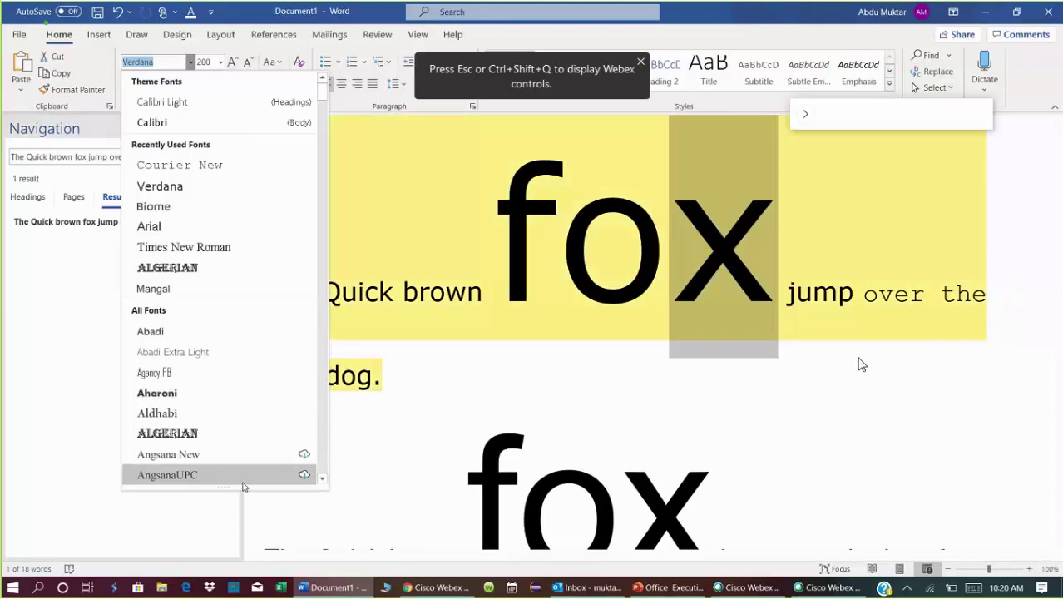
{"action": "left_click", "coordinate": [323, 482]}
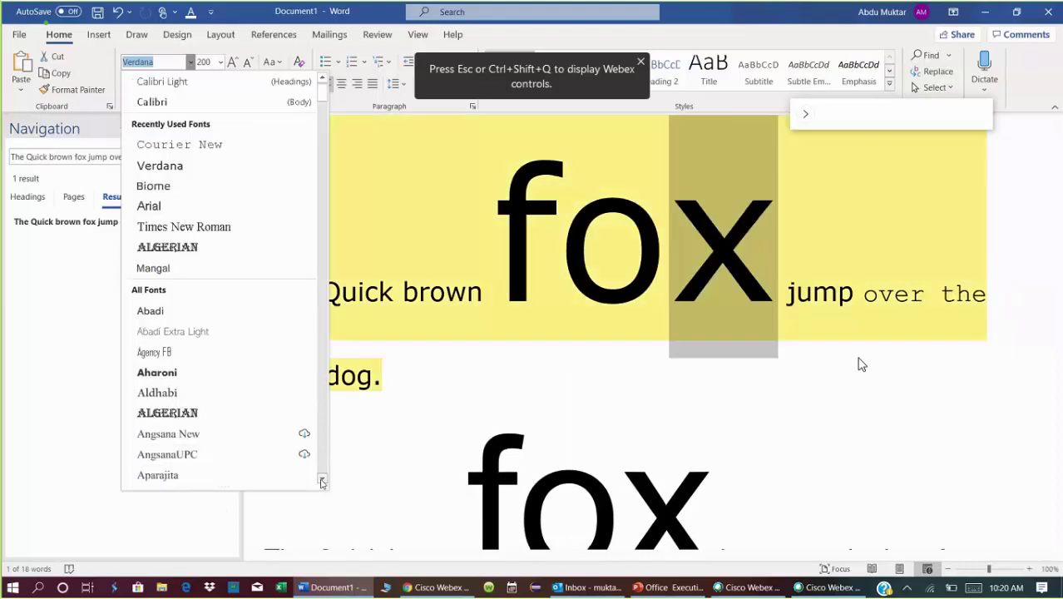
{"action": "left_click", "coordinate": [323, 482]}
{"action": "left_click", "coordinate": [322, 483]}
{"action": "left_click", "coordinate": [323, 482]}
{"action": "left_click", "coordinate": [323, 482]}
{"action": "left_click", "coordinate": [322, 480]}
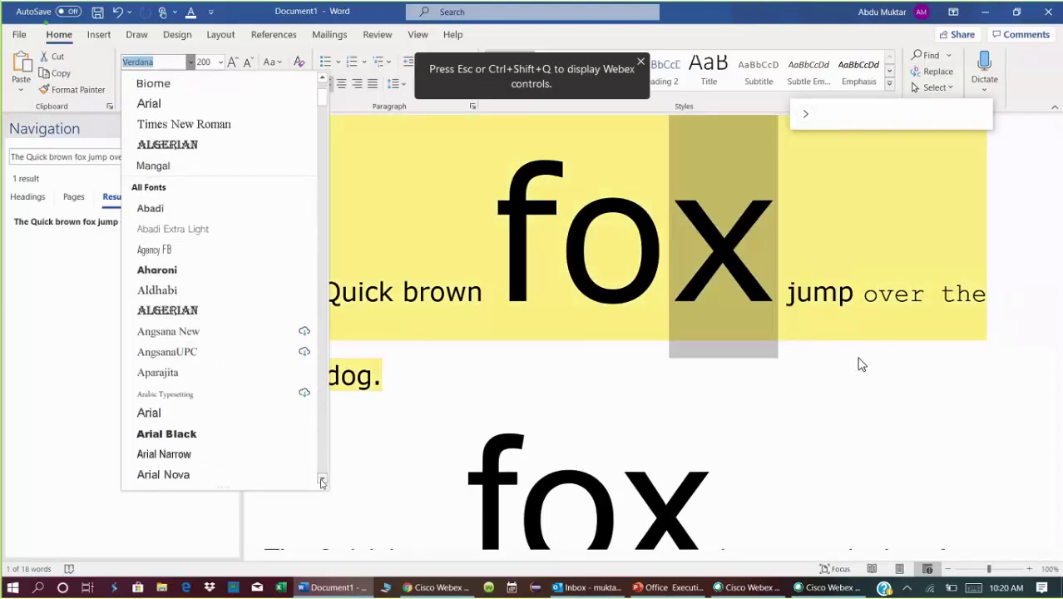
{"action": "left_click", "coordinate": [322, 481]}
{"action": "left_click", "coordinate": [323, 480]}
{"action": "left_click", "coordinate": [323, 481]}
{"action": "left_click", "coordinate": [323, 481]}
{"action": "left_click", "coordinate": [323, 480]}
{"action": "left_click", "coordinate": [323, 482]}
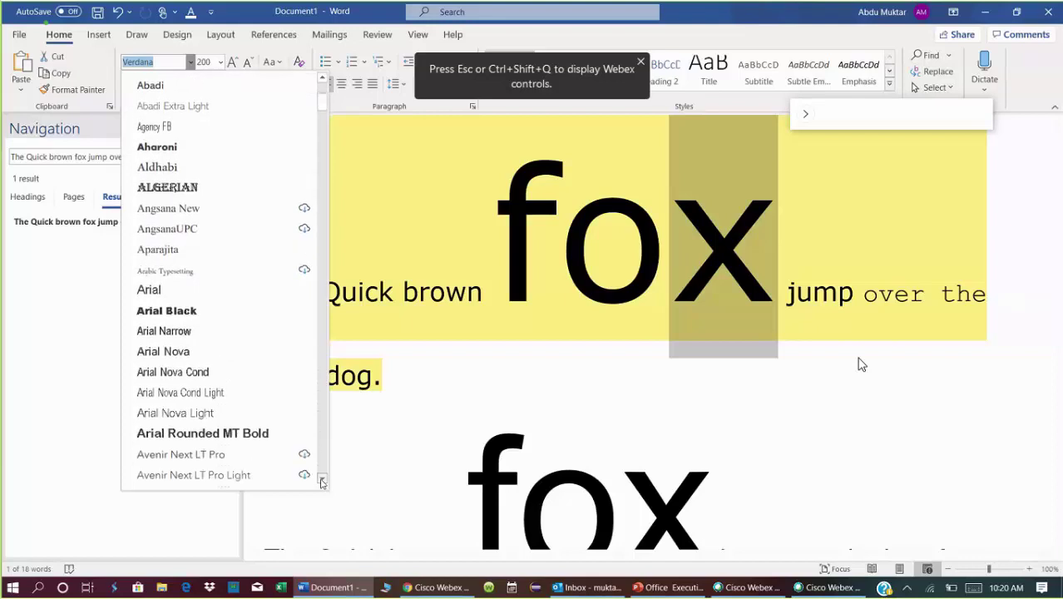
{"action": "left_click", "coordinate": [323, 482]}
{"action": "left_click", "coordinate": [323, 482]}
{"action": "left_click", "coordinate": [322, 483]}
{"action": "left_click", "coordinate": [322, 482]}
{"action": "left_click", "coordinate": [322, 482]}
{"action": "left_click", "coordinate": [322, 482]}
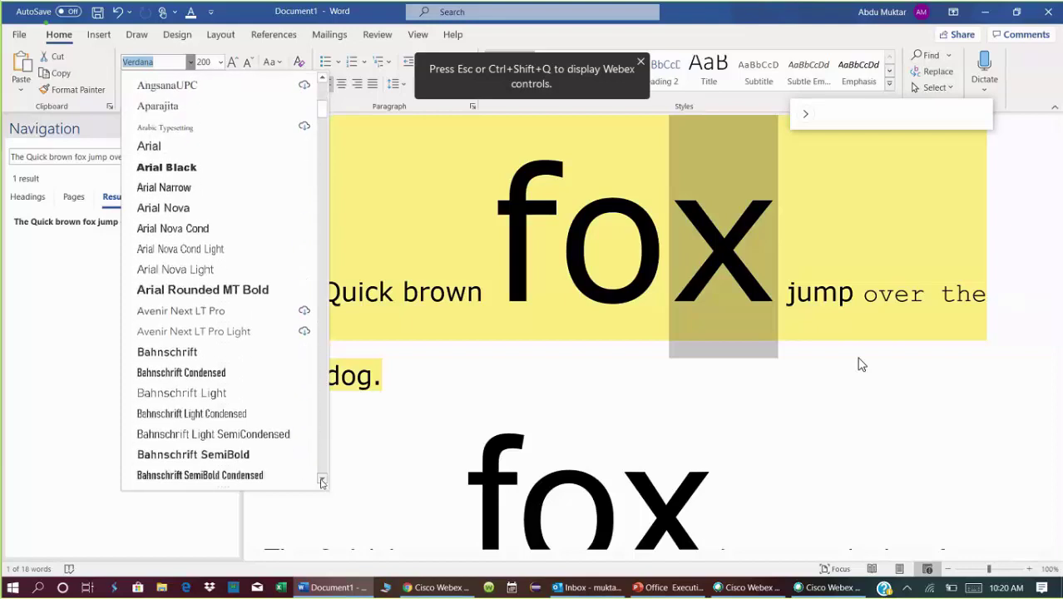
{"action": "left_click", "coordinate": [323, 482]}
{"action": "left_click", "coordinate": [323, 483]}
{"action": "left_click", "coordinate": [322, 482]}
{"action": "left_click", "coordinate": [323, 482]}
{"action": "left_click", "coordinate": [322, 483]}
{"action": "left_click", "coordinate": [322, 482]}
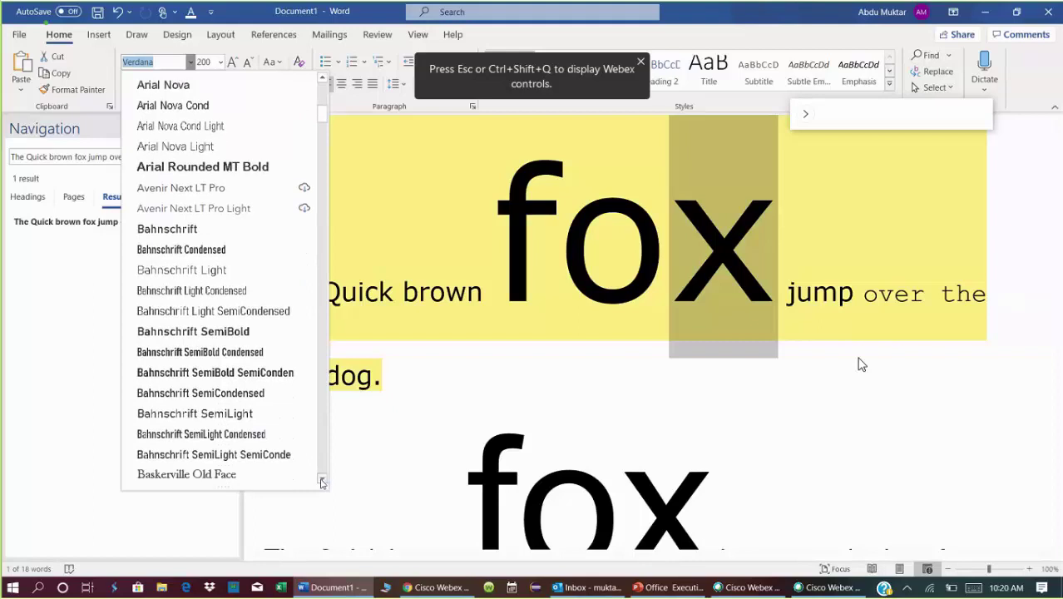
{"action": "left_click", "coordinate": [323, 482]}
{"action": "left_click", "coordinate": [323, 482]}
{"action": "left_click", "coordinate": [323, 482]}
{"action": "left_click", "coordinate": [323, 482]}
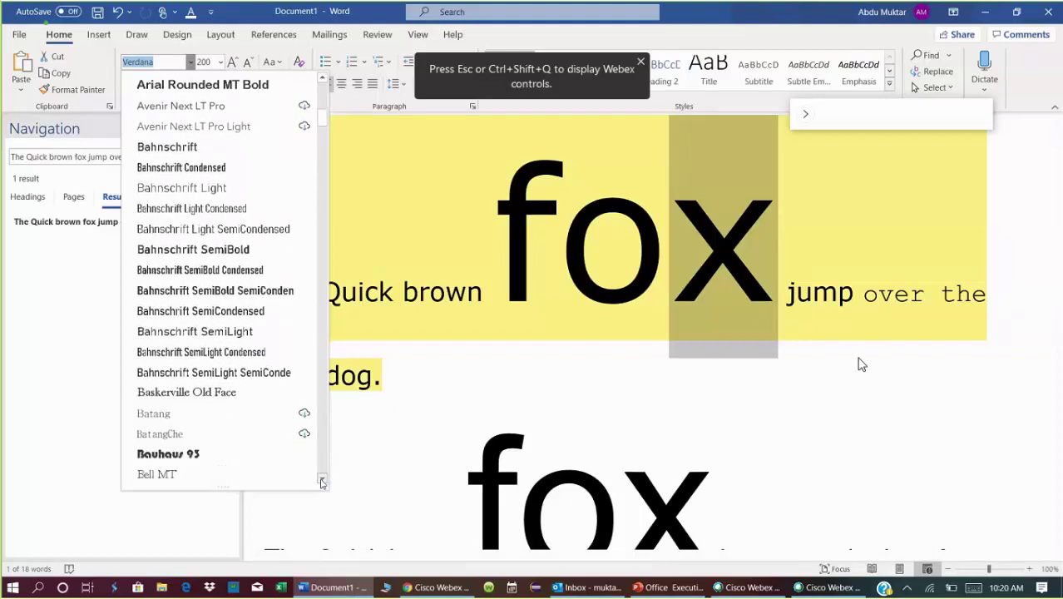
{"action": "left_click", "coordinate": [322, 482]}
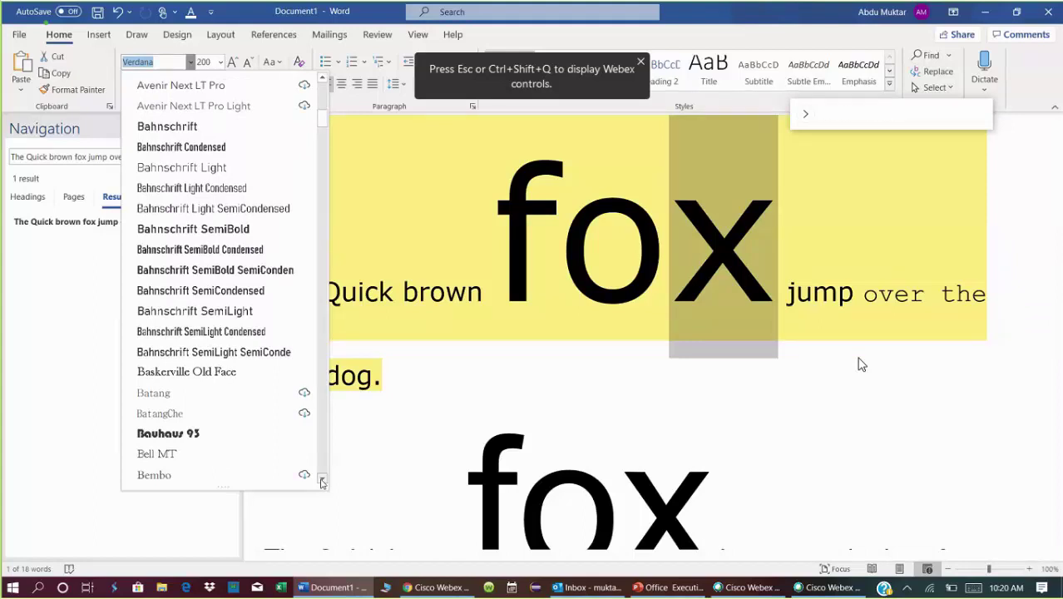
{"action": "left_click", "coordinate": [323, 482]}
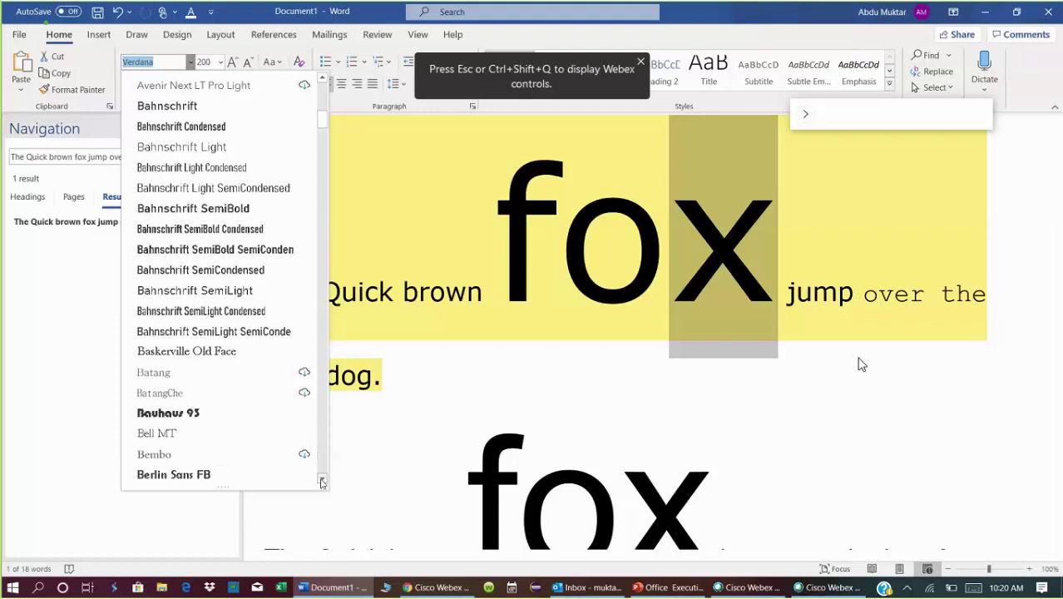
{"action": "left_click", "coordinate": [322, 483]}
{"action": "left_click", "coordinate": [322, 482]}
{"action": "left_click", "coordinate": [323, 482]}
{"action": "left_click", "coordinate": [323, 483]}
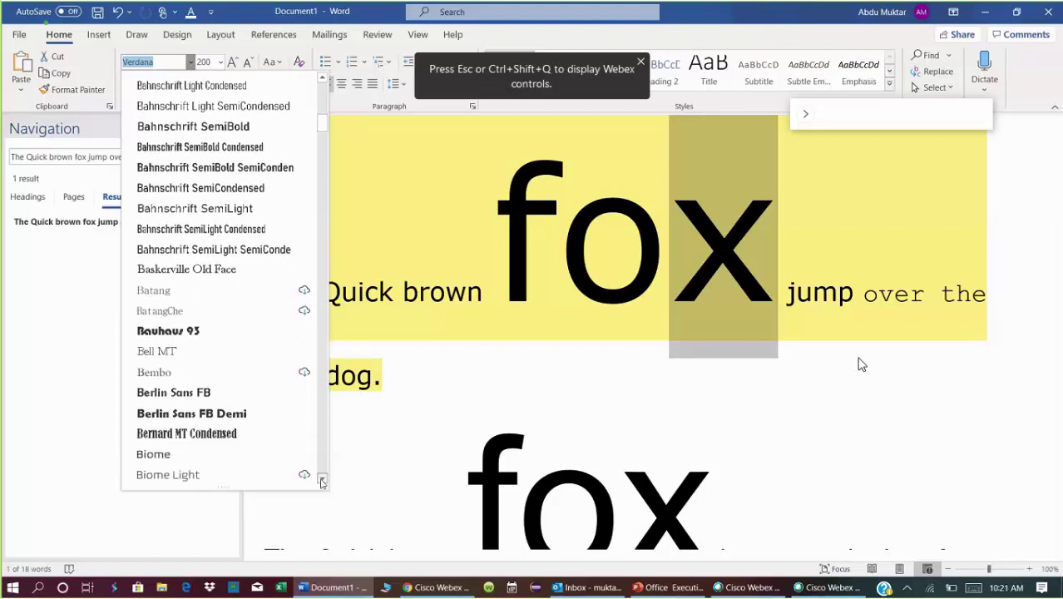
{"action": "left_click", "coordinate": [322, 482]}
{"action": "left_click", "coordinate": [322, 483]}
{"action": "left_click", "coordinate": [322, 482]}
{"action": "left_click", "coordinate": [323, 482]}
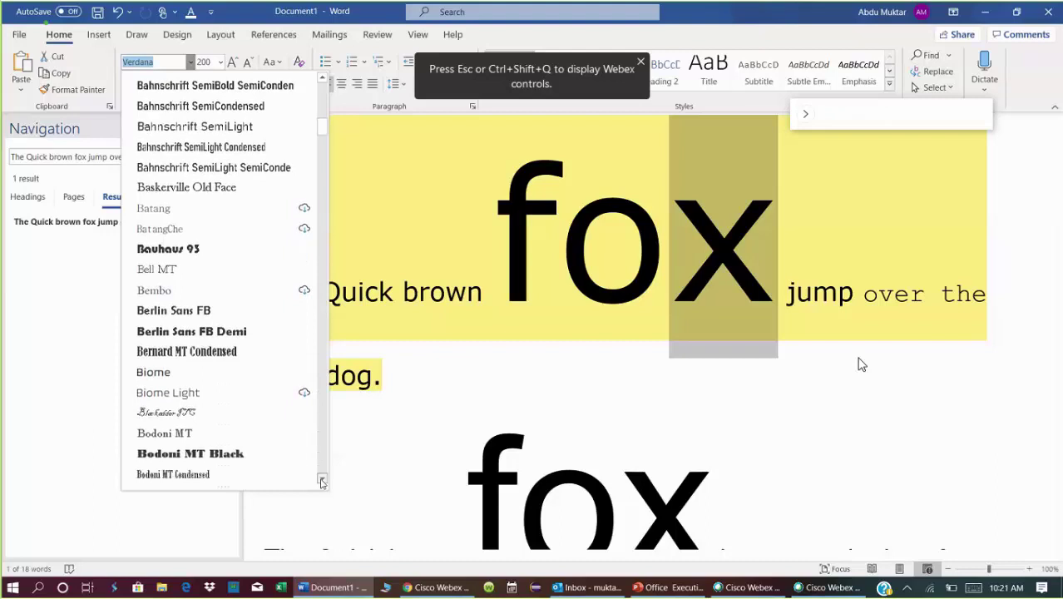
{"action": "left_click", "coordinate": [322, 483]}
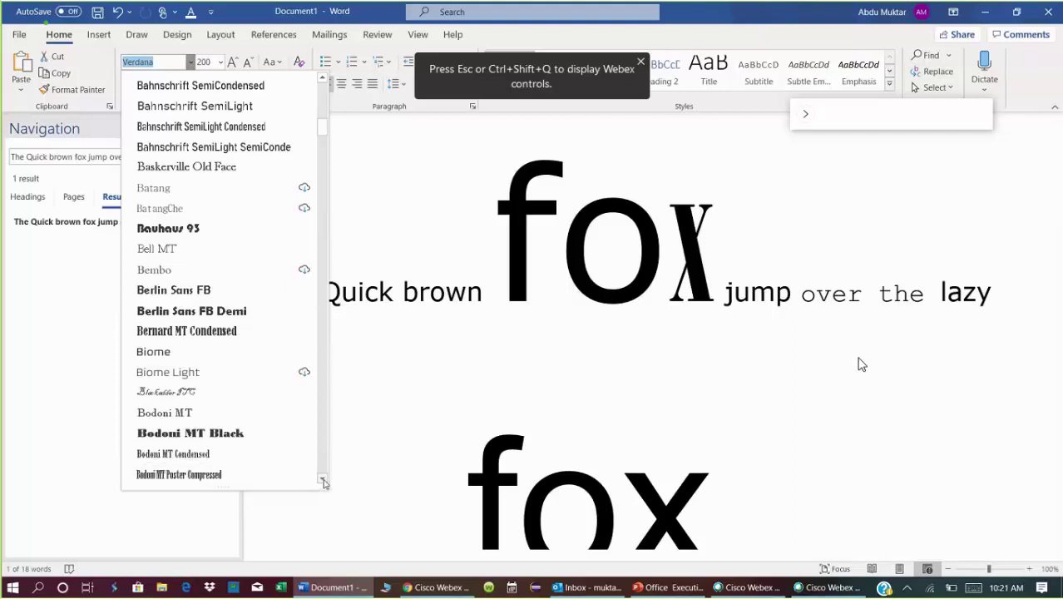
{"action": "left_click", "coordinate": [323, 481]}
{"action": "left_click", "coordinate": [323, 482]}
{"action": "left_click", "coordinate": [323, 481]}
{"action": "left_click", "coordinate": [323, 481]}
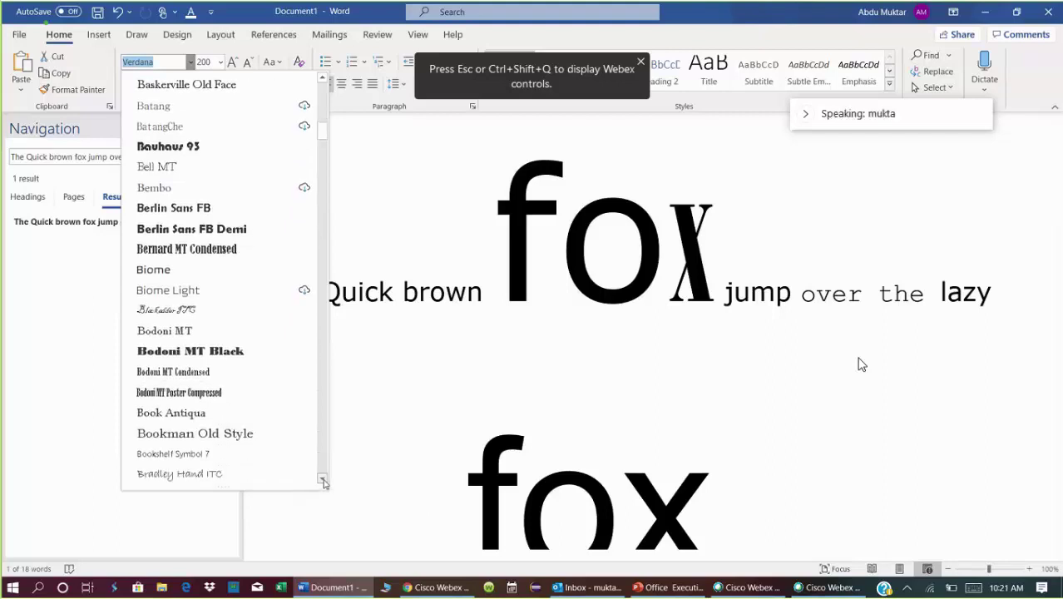
{"action": "left_click", "coordinate": [323, 481]}
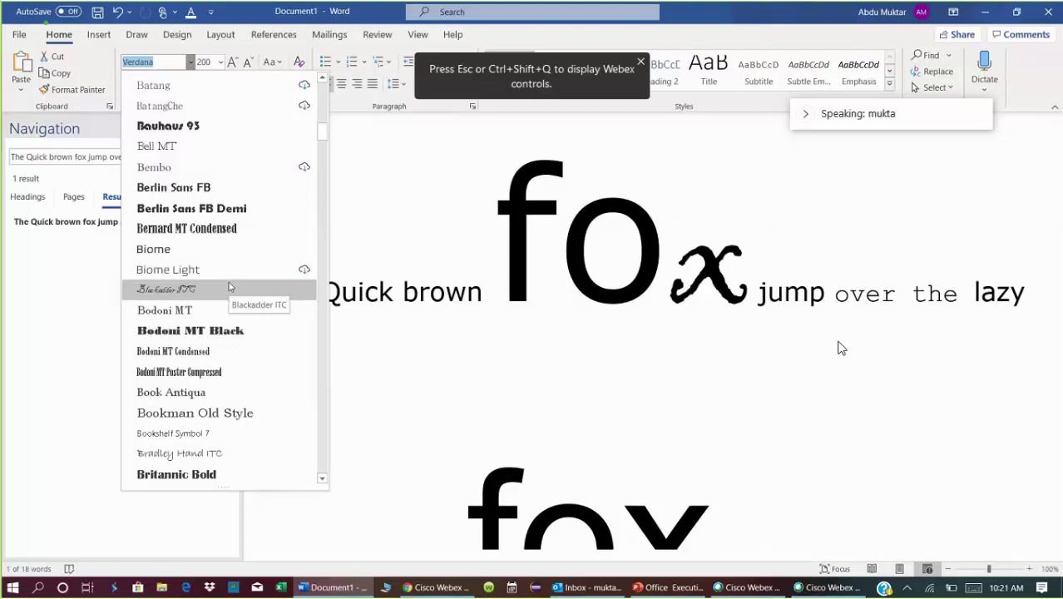
{"action": "left_click", "coordinate": [230, 287]}
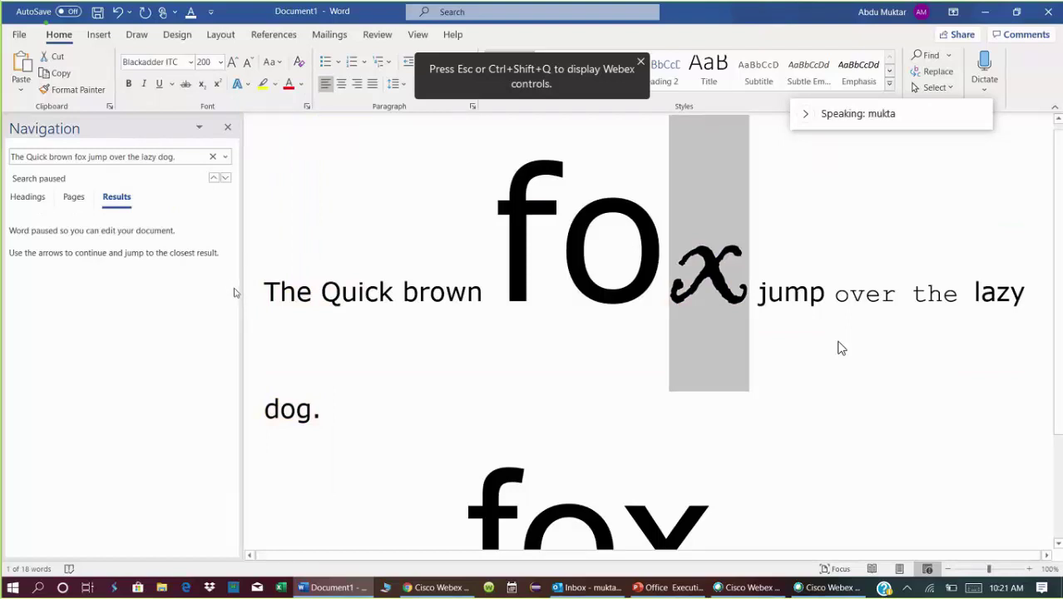
Step: Show the Font name list, close it without choosing, then show it again
{"action": "left_click", "coordinate": [191, 63]}
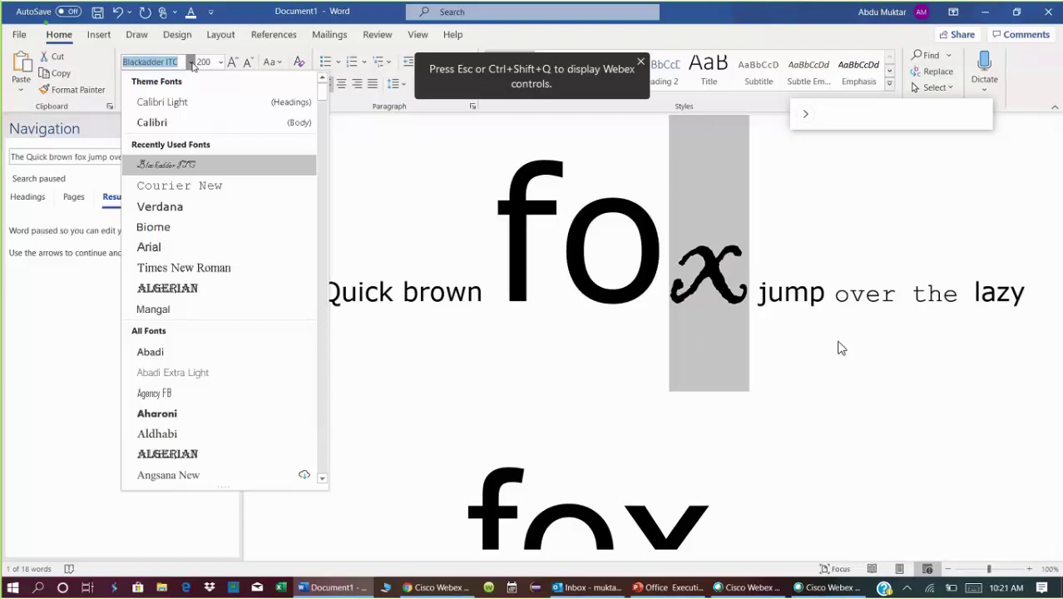
{"action": "left_click", "coordinate": [192, 66]}
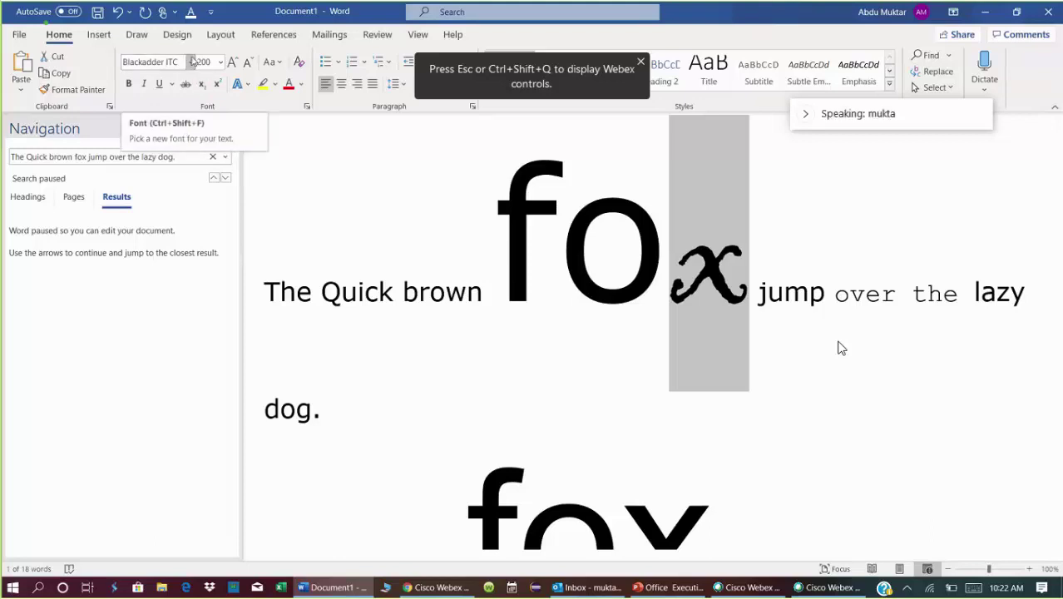
{"action": "left_click", "coordinate": [191, 64]}
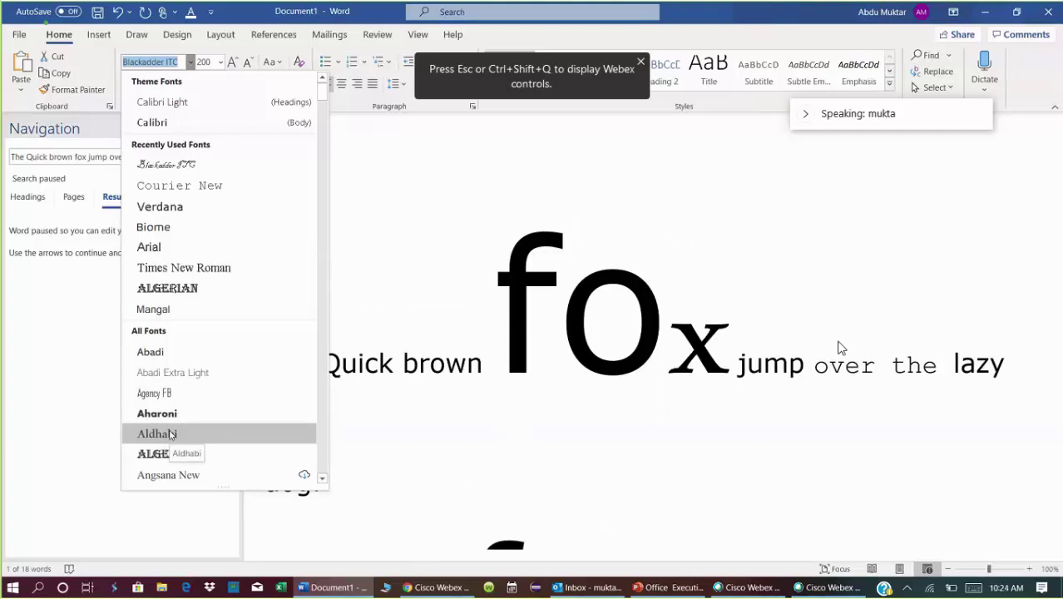
Step: Try Aldhabi and then Algerian on the giant x
{"action": "left_click", "coordinate": [170, 435]}
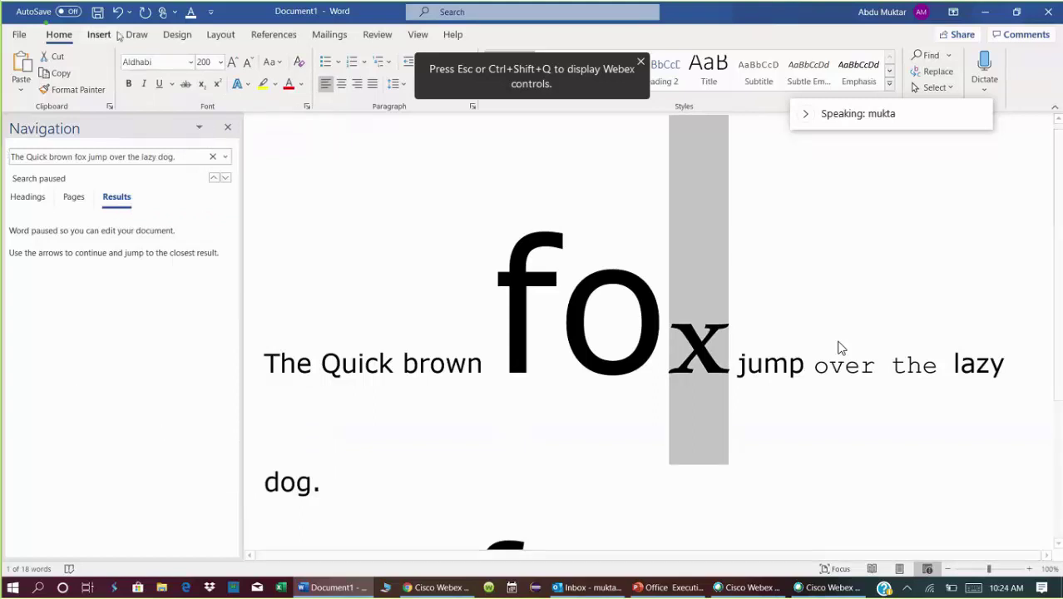
{"action": "left_click", "coordinate": [191, 63]}
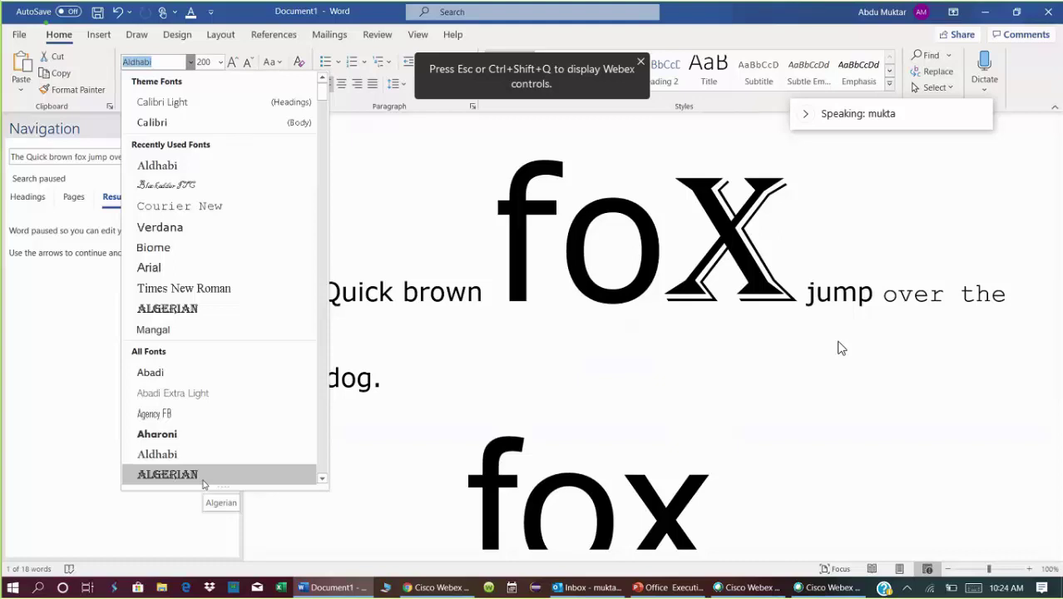
{"action": "left_click", "coordinate": [167, 474]}
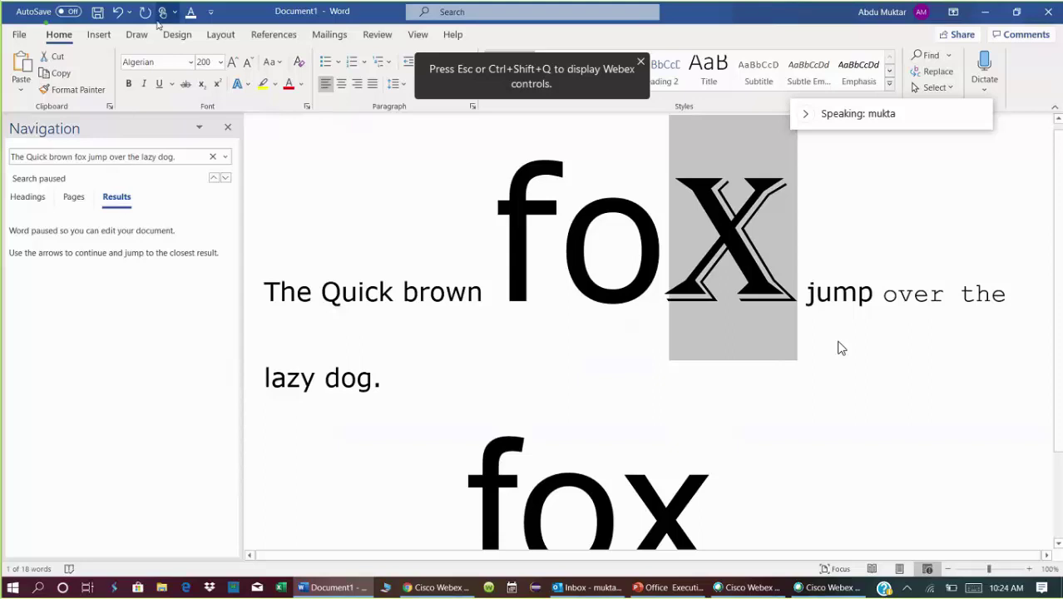
Step: Scroll the font list and leave the giant x in Angsana New
{"action": "left_click", "coordinate": [191, 63]}
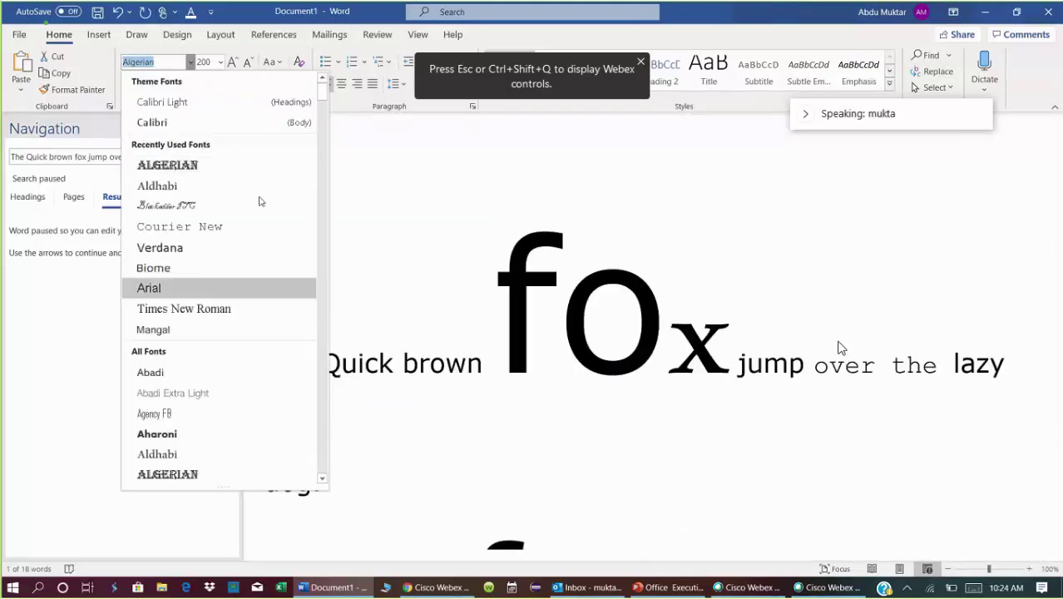
{"action": "left_click", "coordinate": [323, 479]}
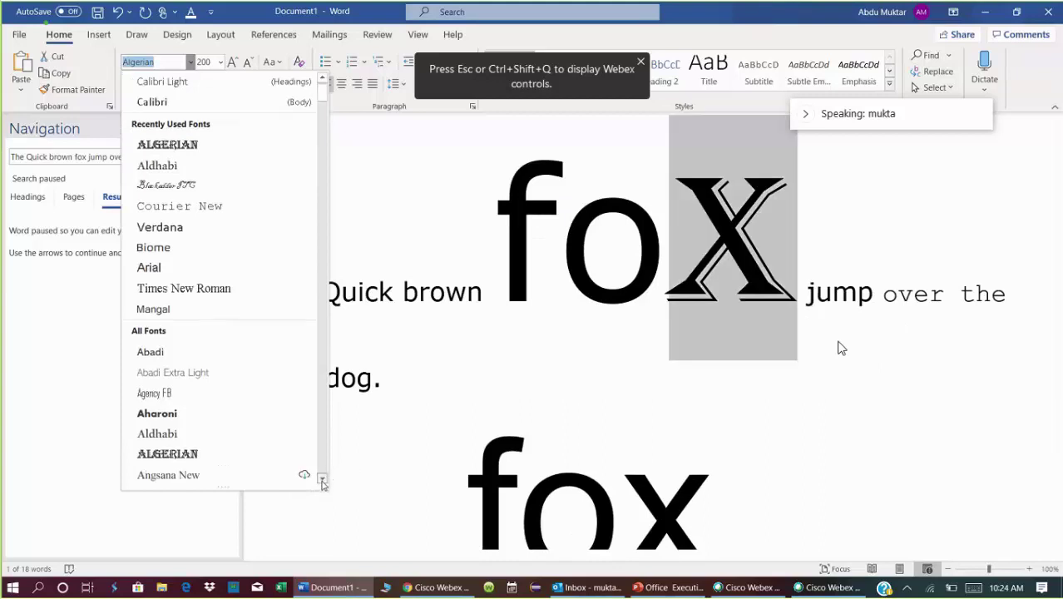
{"action": "left_click", "coordinate": [323, 481]}
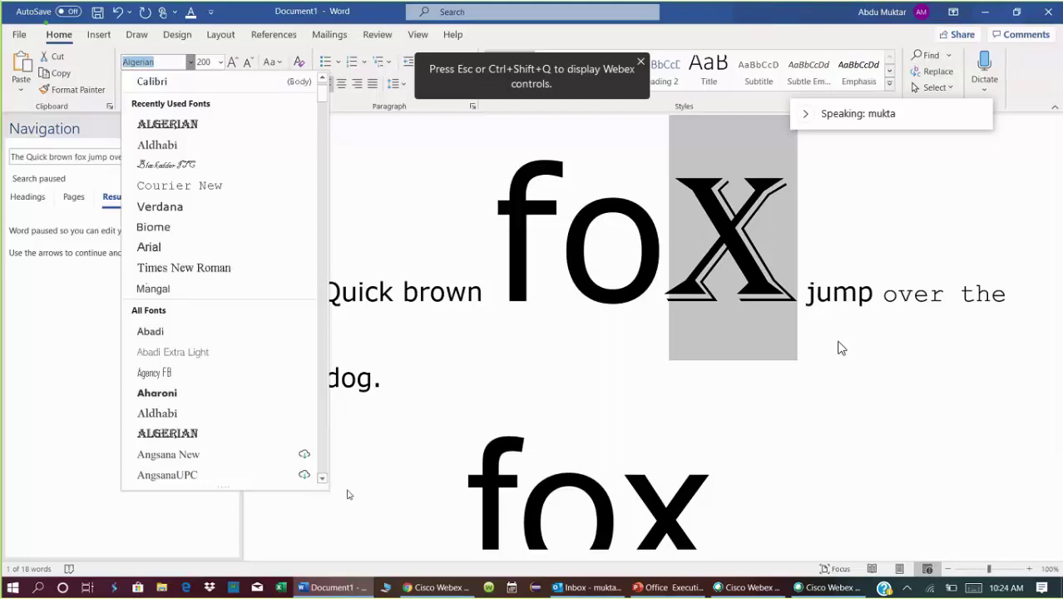
{"action": "left_click", "coordinate": [229, 464]}
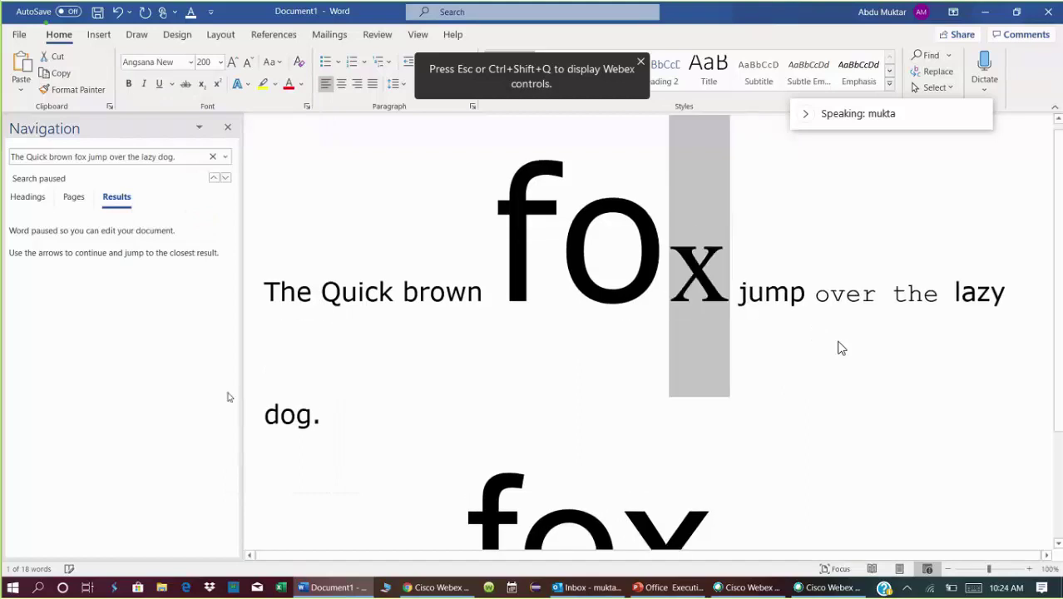
Step: Change the giant x to Aldhabi, then to AngsanaUPC
{"action": "left_click", "coordinate": [191, 66]}
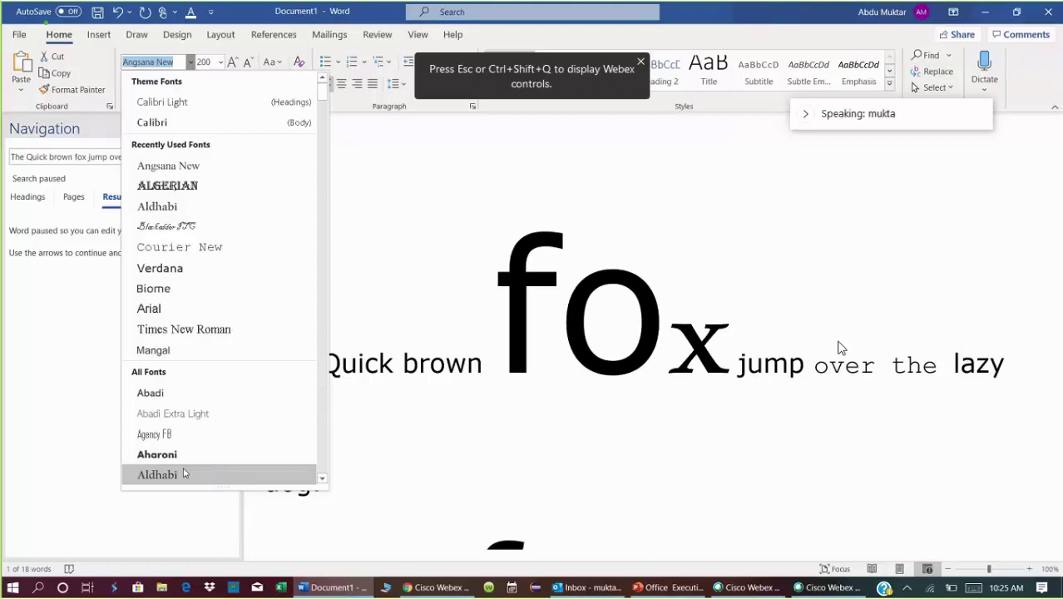
{"action": "left_click", "coordinate": [185, 473]}
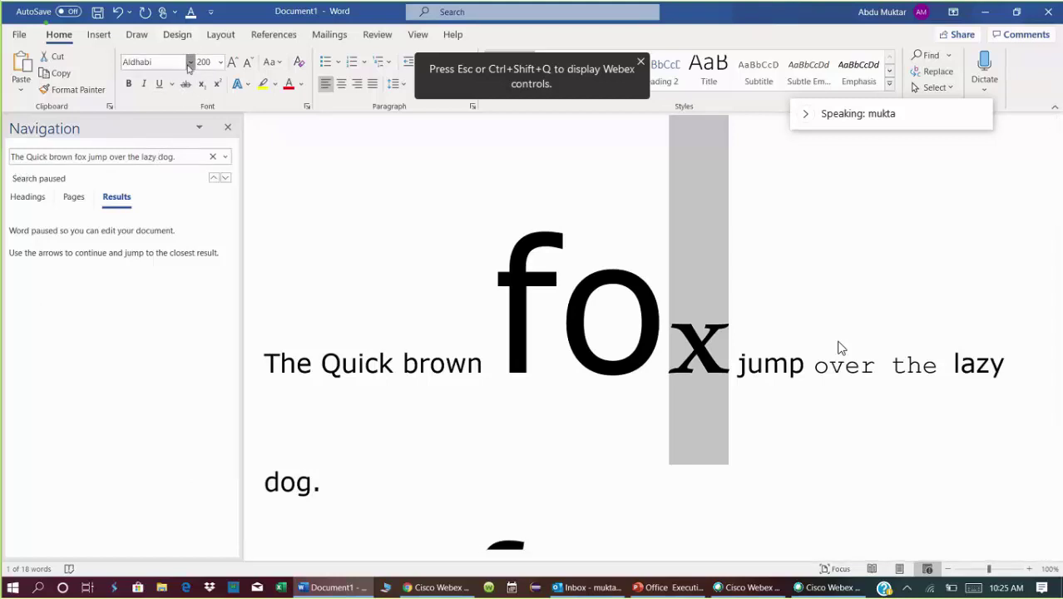
{"action": "left_click", "coordinate": [190, 63]}
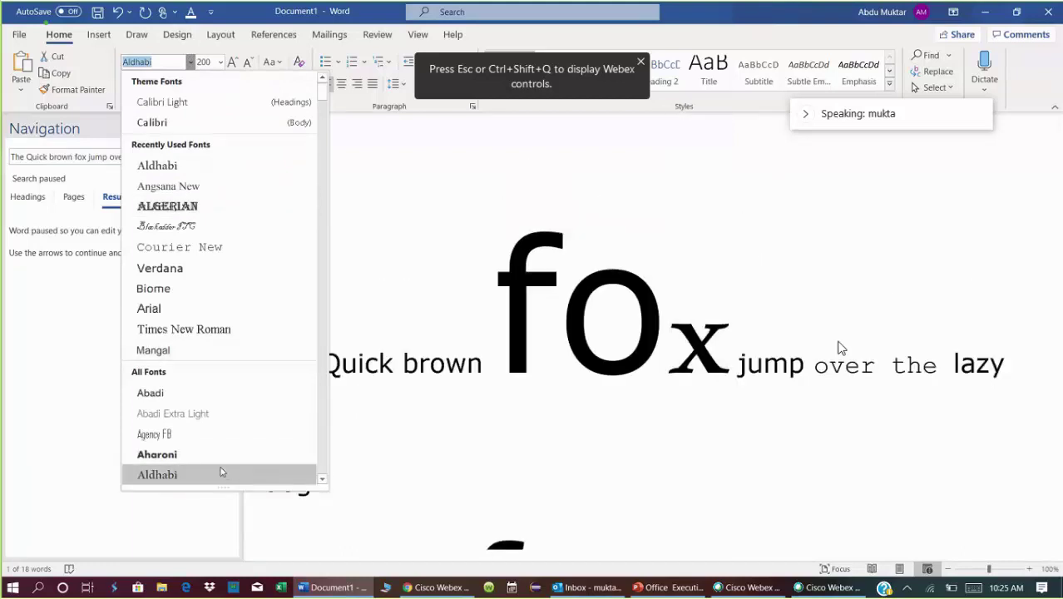
{"action": "left_click", "coordinate": [322, 481]}
{"action": "left_click", "coordinate": [322, 480]}
{"action": "left_click", "coordinate": [322, 481]}
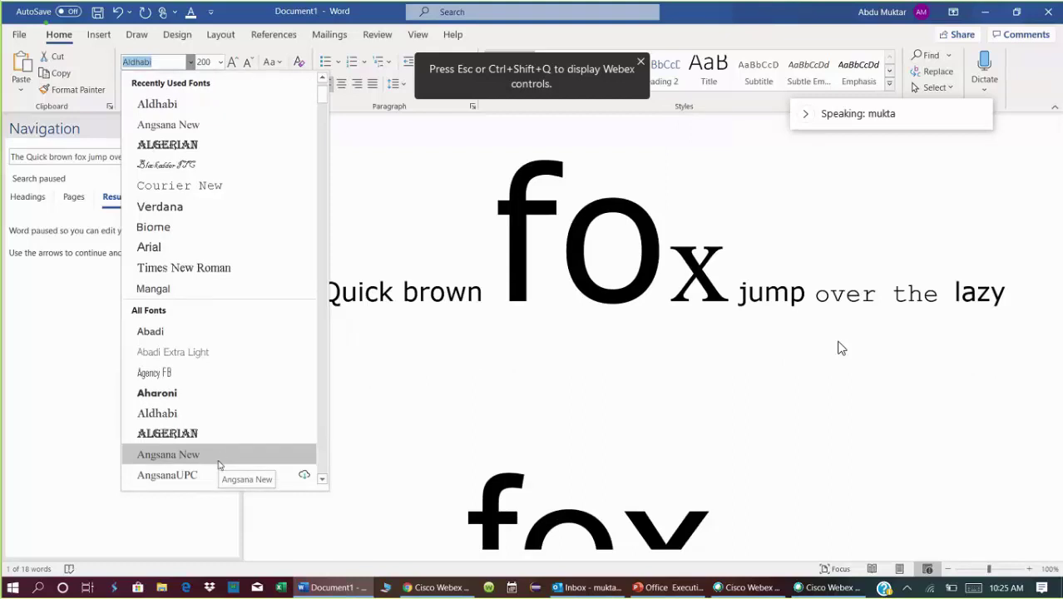
{"action": "left_click", "coordinate": [216, 477]}
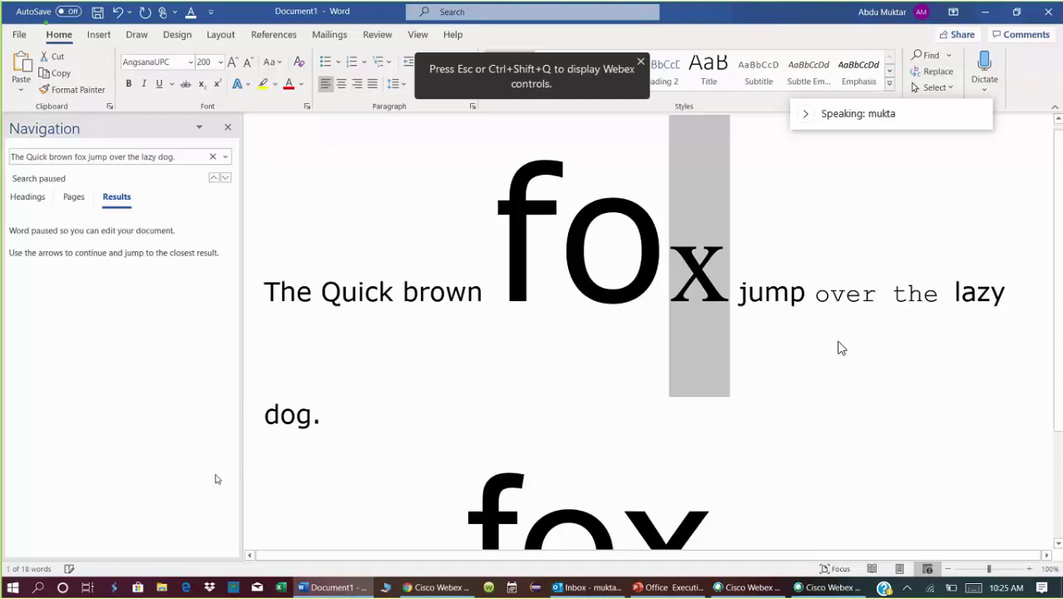
{"action": "left_click", "coordinate": [189, 63]}
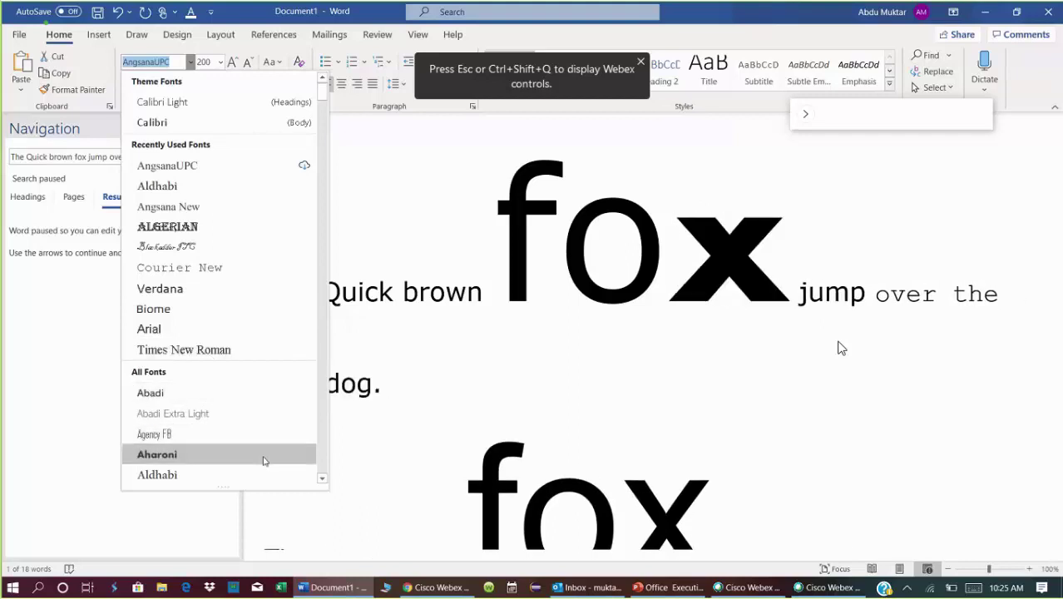
{"action": "left_click", "coordinate": [324, 480]}
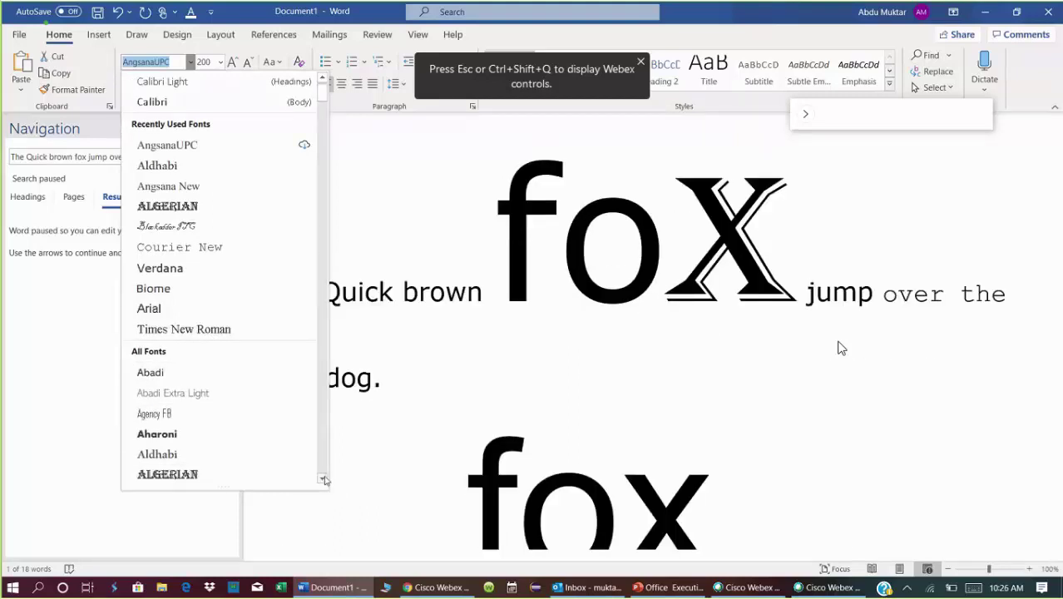
Step: Apply ALGERIAN to the giant x and set Aldhabi at the lower fox line
{"action": "left_click", "coordinate": [314, 477]}
{"action": "left_click", "coordinate": [309, 467]}
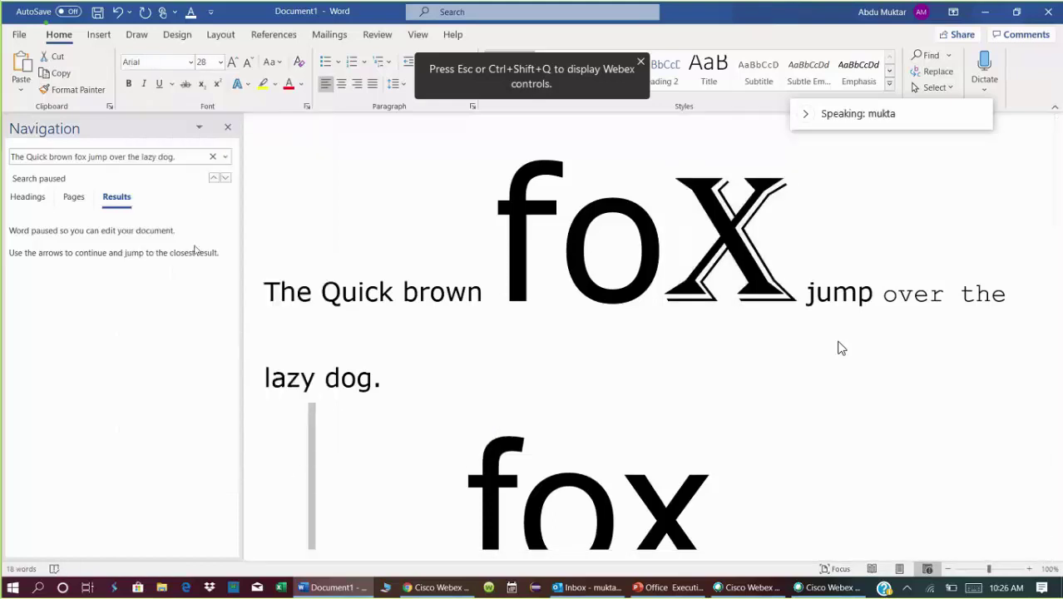
{"action": "left_click", "coordinate": [190, 64]}
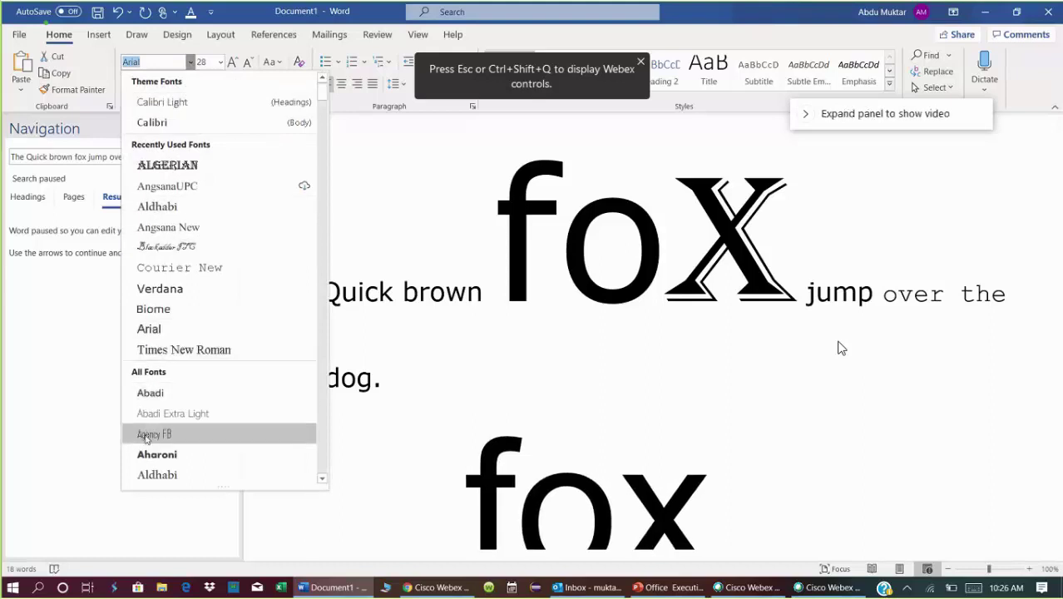
{"action": "left_click", "coordinate": [143, 478]}
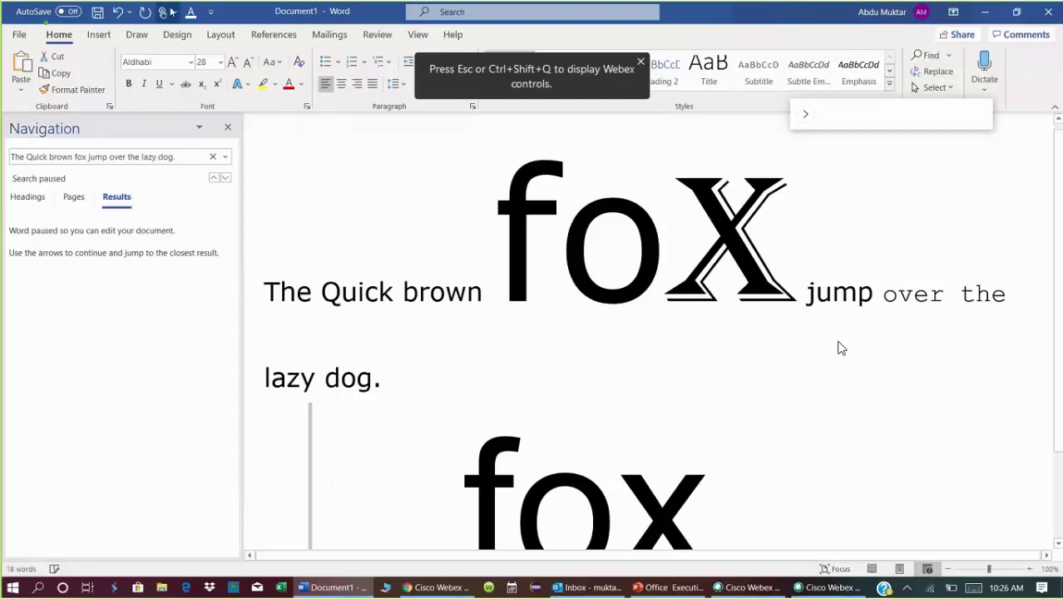
Step: Reopen the font list and scroll down it
{"action": "left_click", "coordinate": [190, 62]}
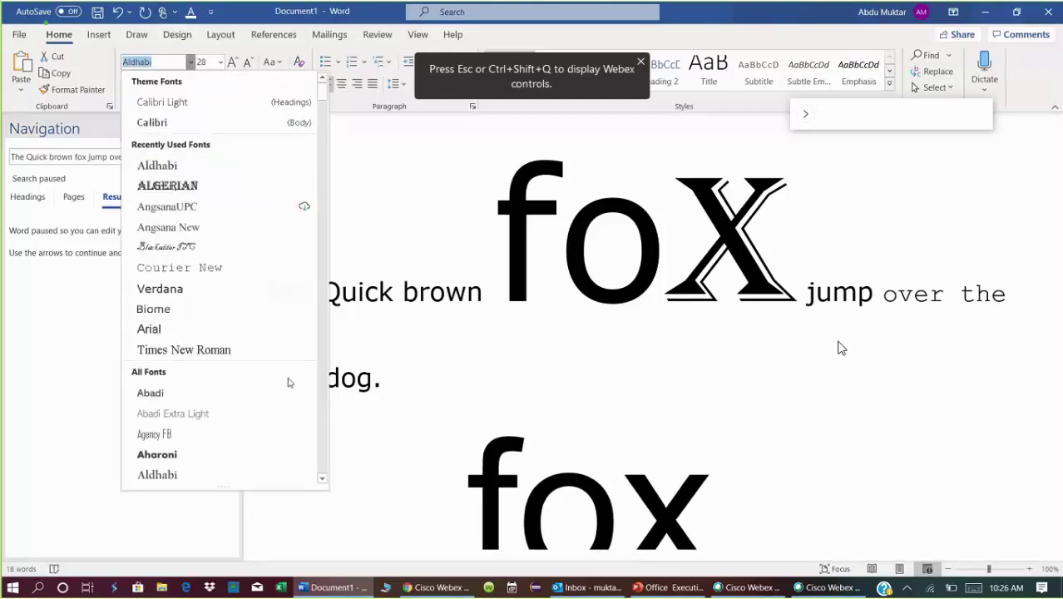
{"action": "left_click", "coordinate": [323, 479]}
{"action": "left_click_drag", "start_coordinate": [324, 478], "coordinate": [324, 480]}
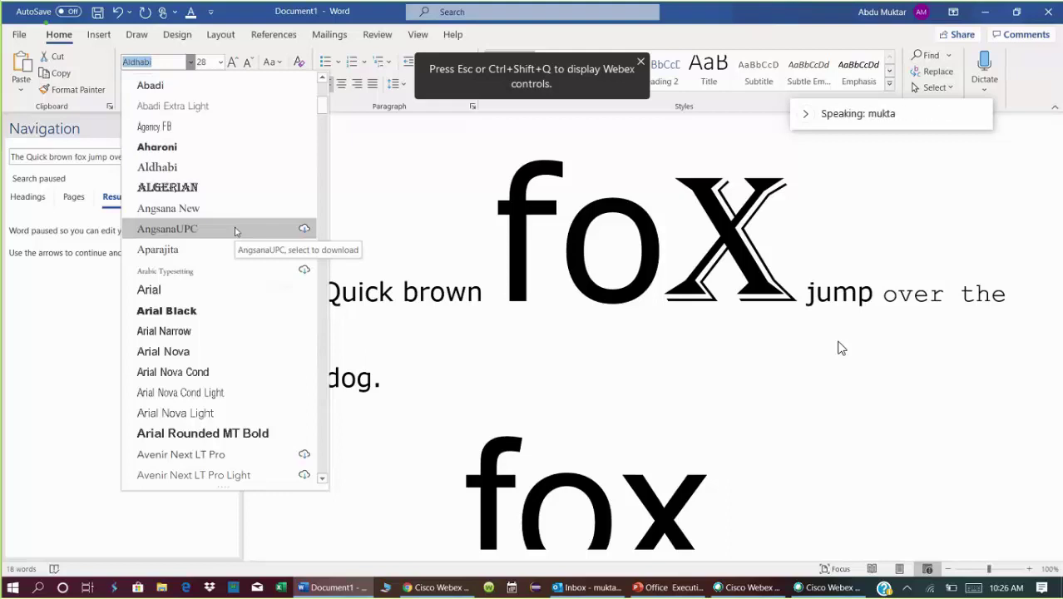
Step: Set AngsanaUPC at the lower fox line, then scroll down through All Fonts
{"action": "left_click", "coordinate": [234, 231]}
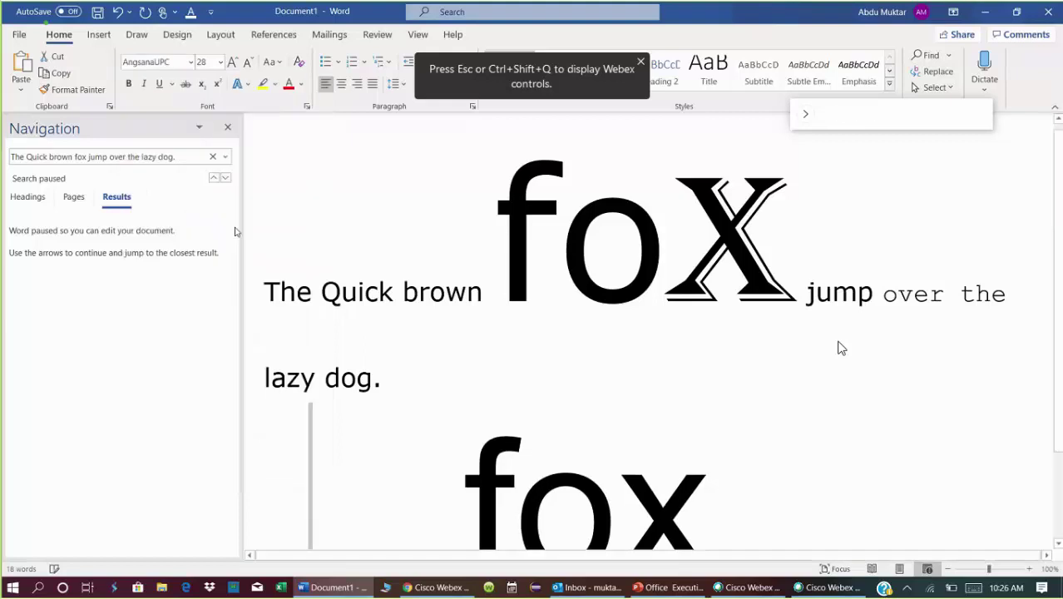
{"action": "left_click", "coordinate": [191, 64]}
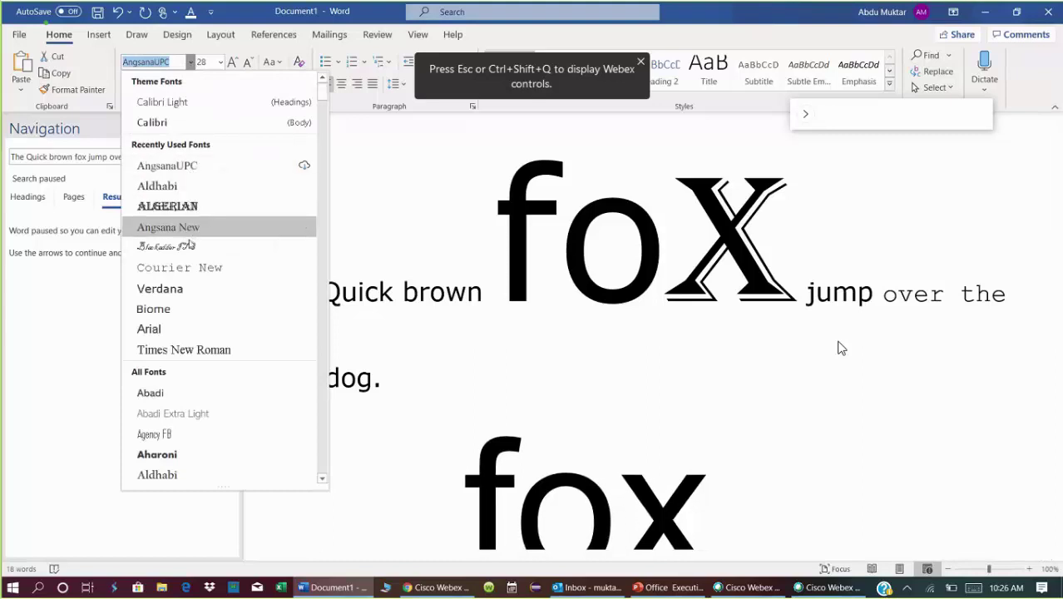
{"action": "left_click", "coordinate": [324, 479]}
{"action": "left_click", "coordinate": [324, 480]}
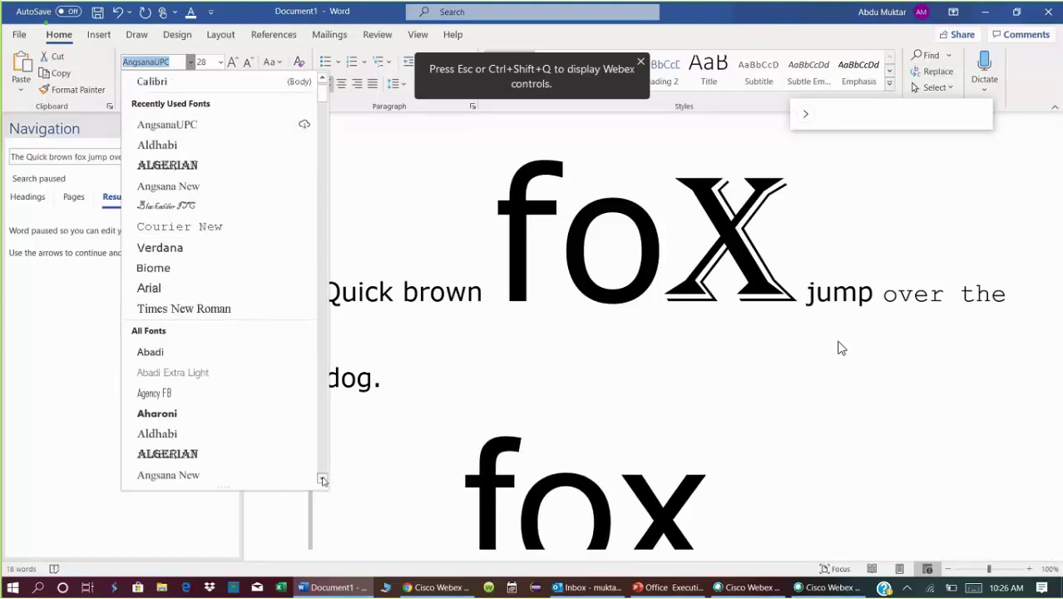
{"action": "left_click", "coordinate": [324, 480]}
{"action": "left_click", "coordinate": [324, 479]}
{"action": "left_click", "coordinate": [324, 479]}
{"action": "left_click", "coordinate": [323, 480]}
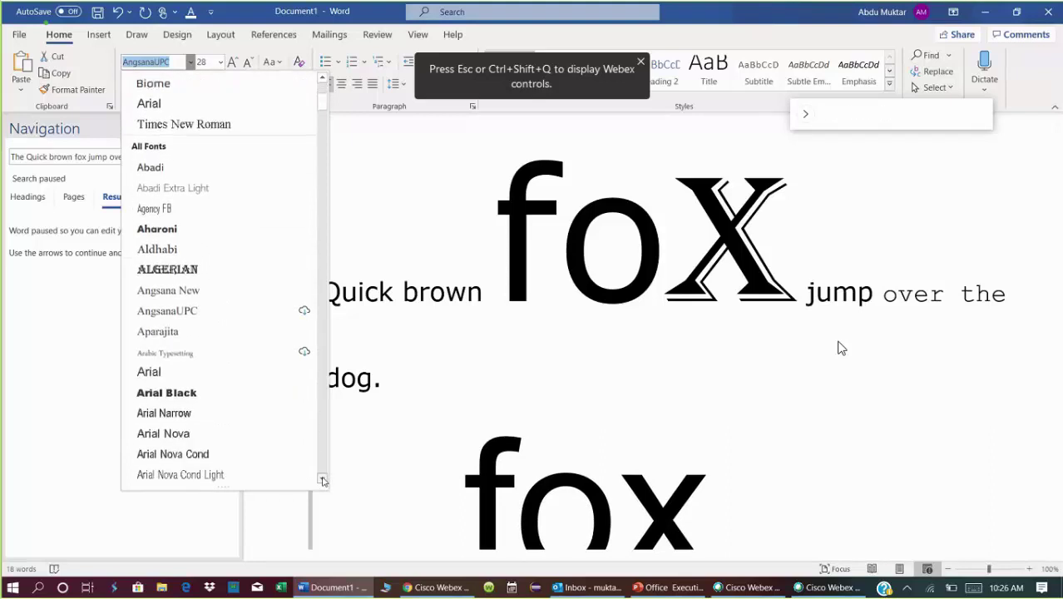
{"action": "left_click", "coordinate": [324, 480]}
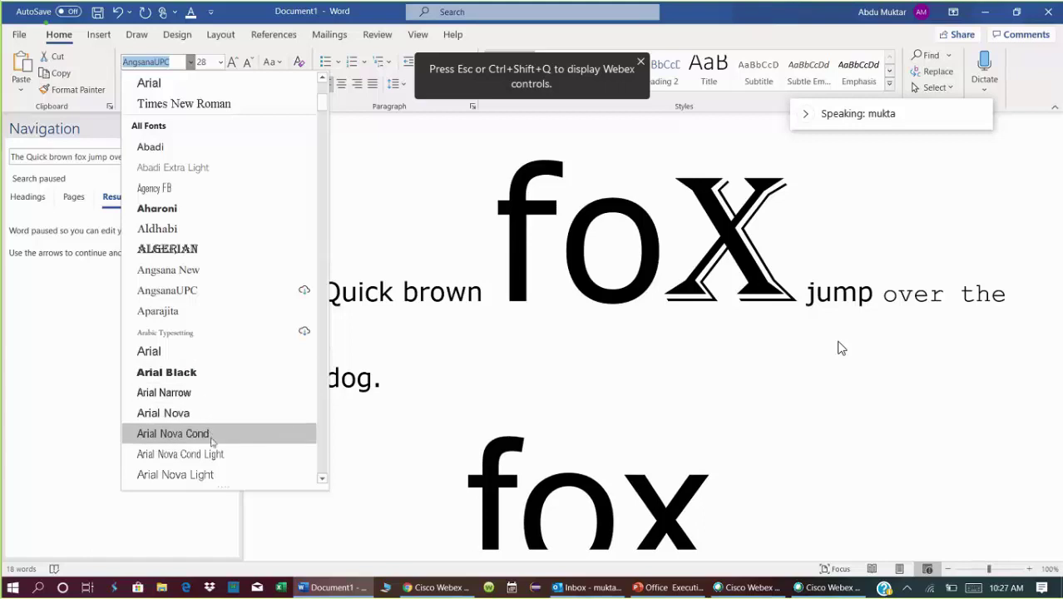
{"action": "left_click", "coordinate": [322, 479]}
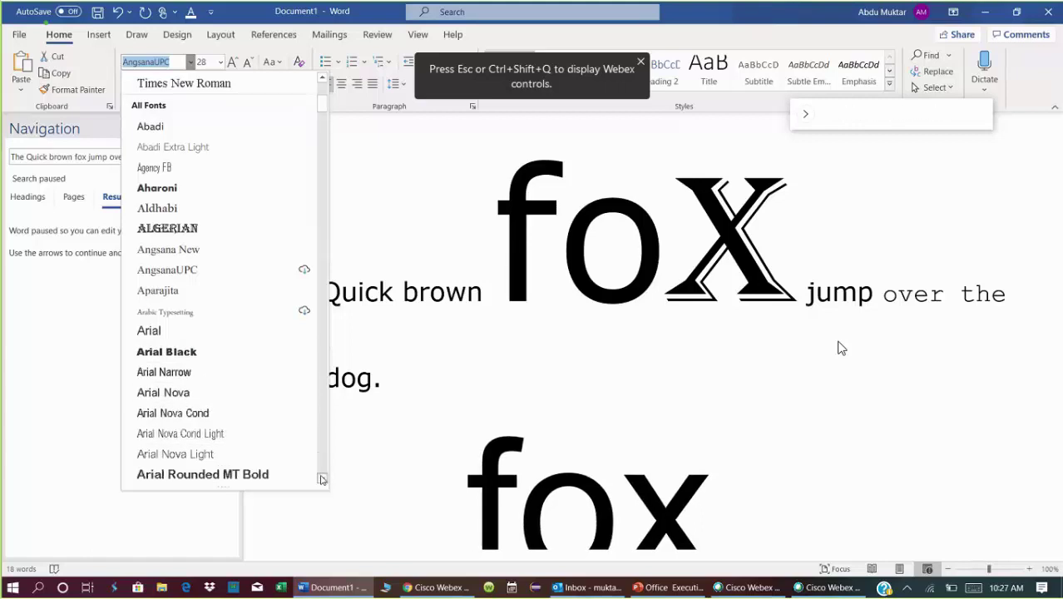
{"action": "left_click_drag", "start_coordinate": [323, 479], "coordinate": [322, 479]}
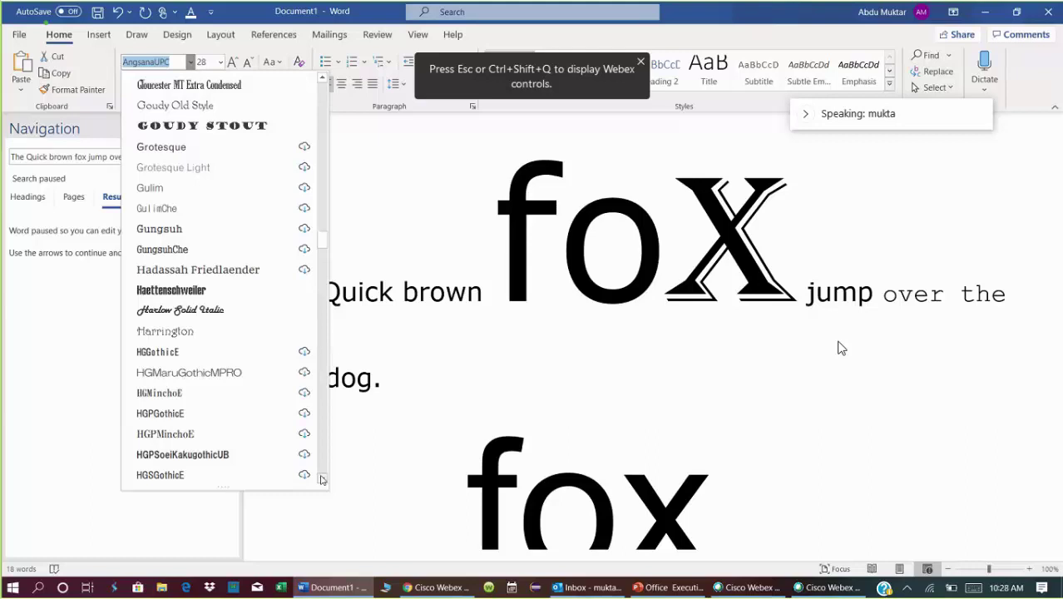
Step: Scroll through the G and H fonts, then dismiss the list without choosing one
{"action": "left_click", "coordinate": [323, 479]}
{"action": "left_click", "coordinate": [323, 479]}
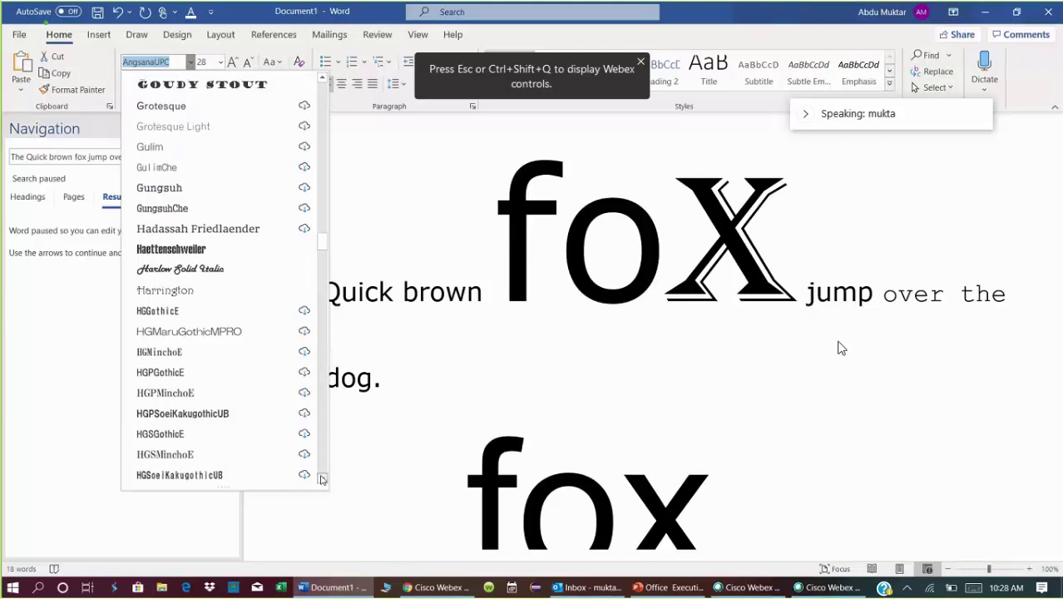
{"action": "left_click", "coordinate": [323, 479]}
{"action": "left_click", "coordinate": [323, 479]}
{"action": "left_click", "coordinate": [322, 479]}
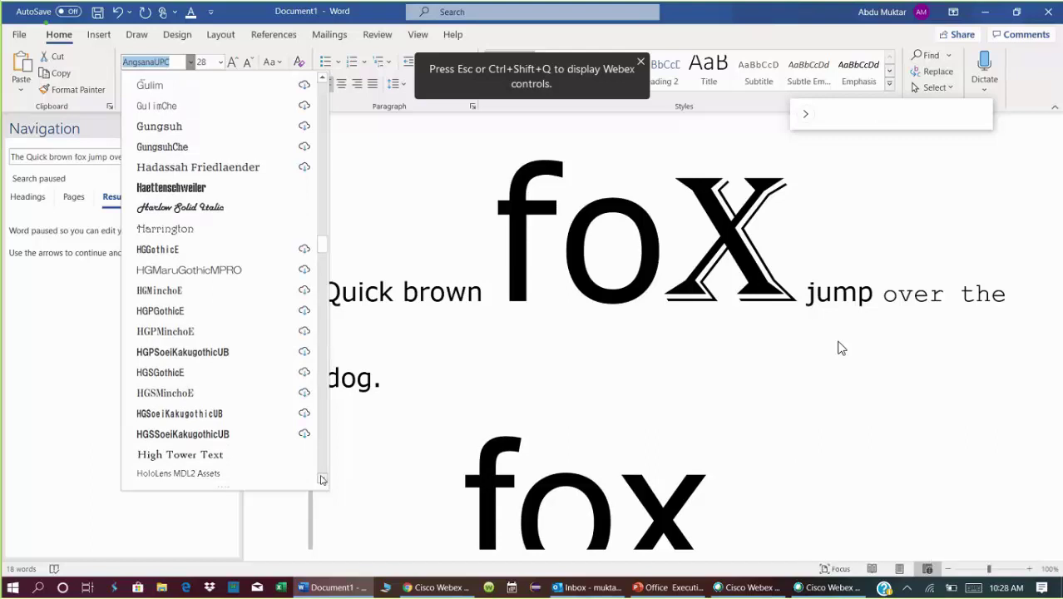
{"action": "left_click", "coordinate": [323, 478]}
{"action": "left_click", "coordinate": [323, 479]}
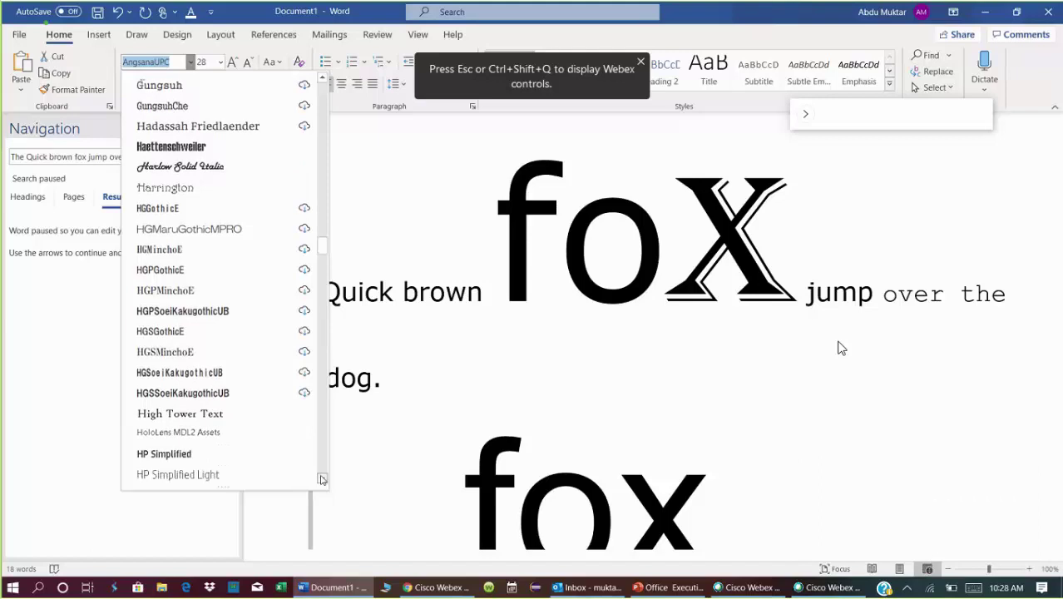
{"action": "left_click", "coordinate": [322, 478]}
{"action": "left_click", "coordinate": [322, 479]}
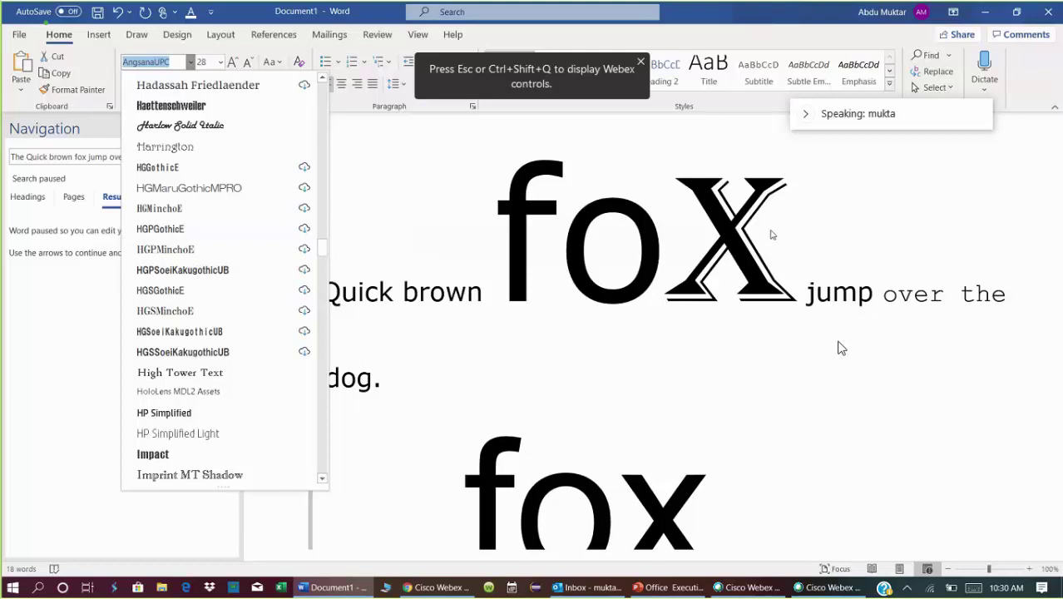
{"action": "left_click", "coordinate": [799, 221]}
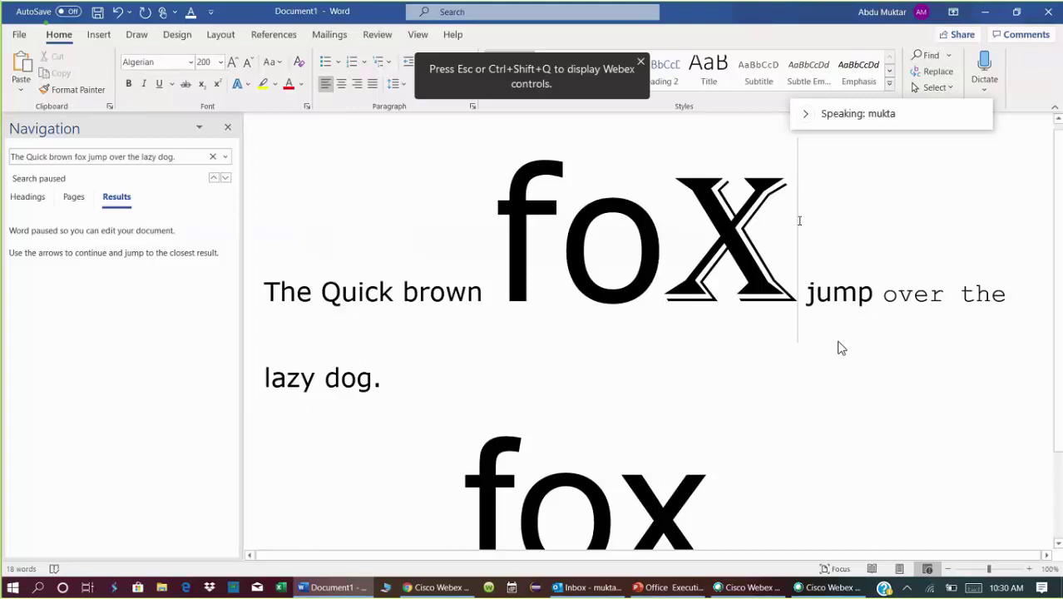
Step: Select the large X of fox and undo then redo its last formatting change
{"action": "key", "text": "shift+Left"}
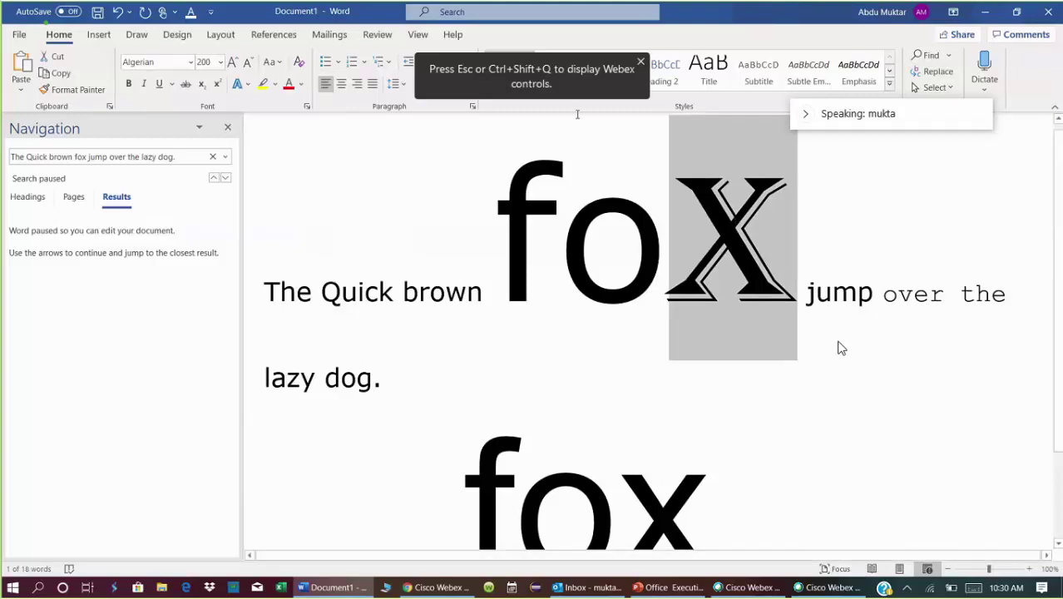
{"action": "key", "text": "ctrl+z"}
{"action": "key", "text": "ctrl+y"}
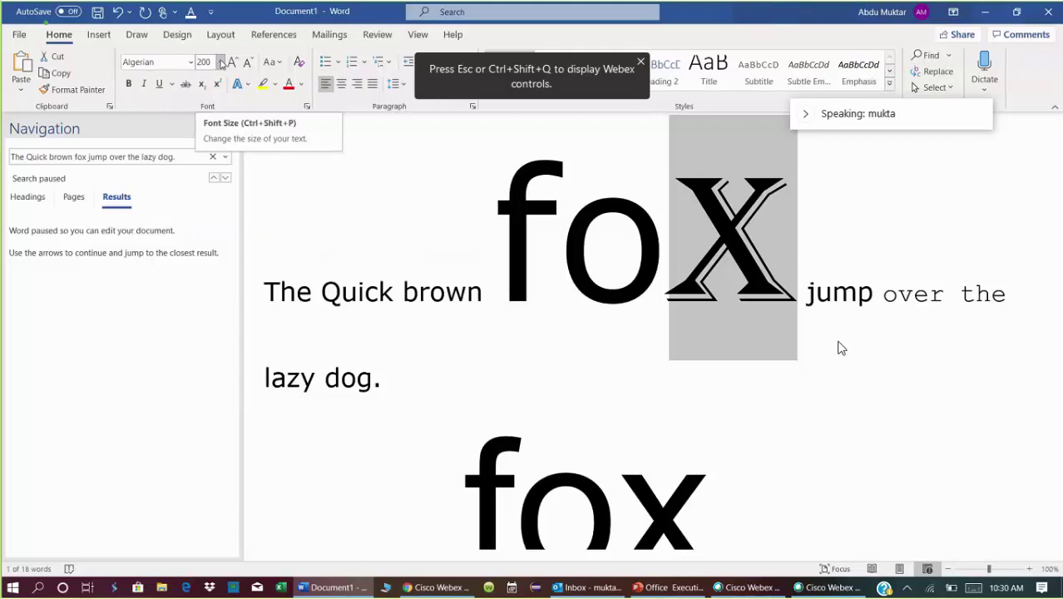
Step: Resize the Algerian X to 200 pt after briefly trying 8 pt
{"action": "left_click", "coordinate": [221, 64]}
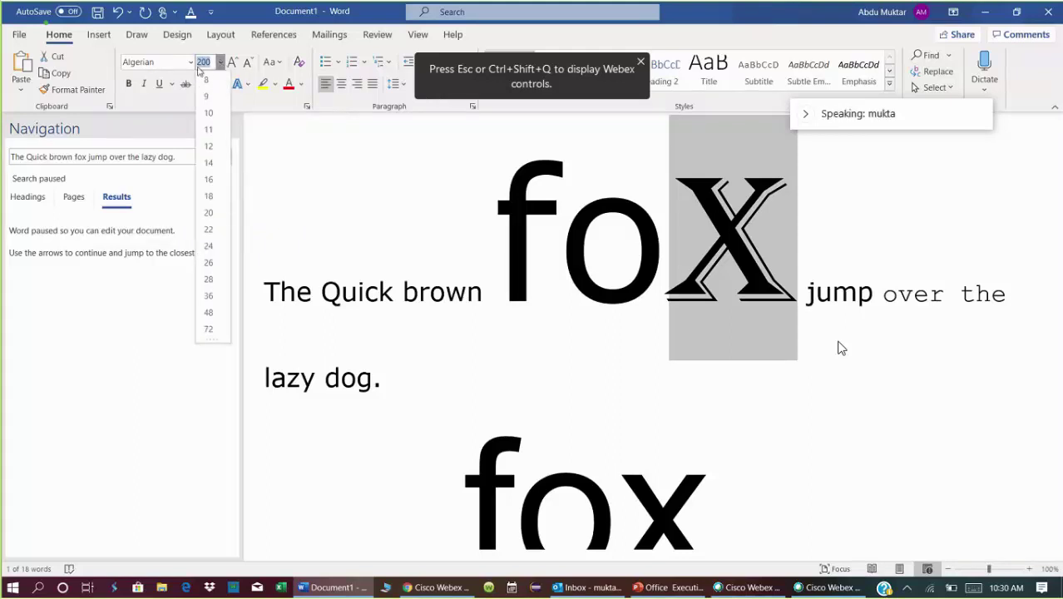
{"action": "left_click", "coordinate": [201, 78]}
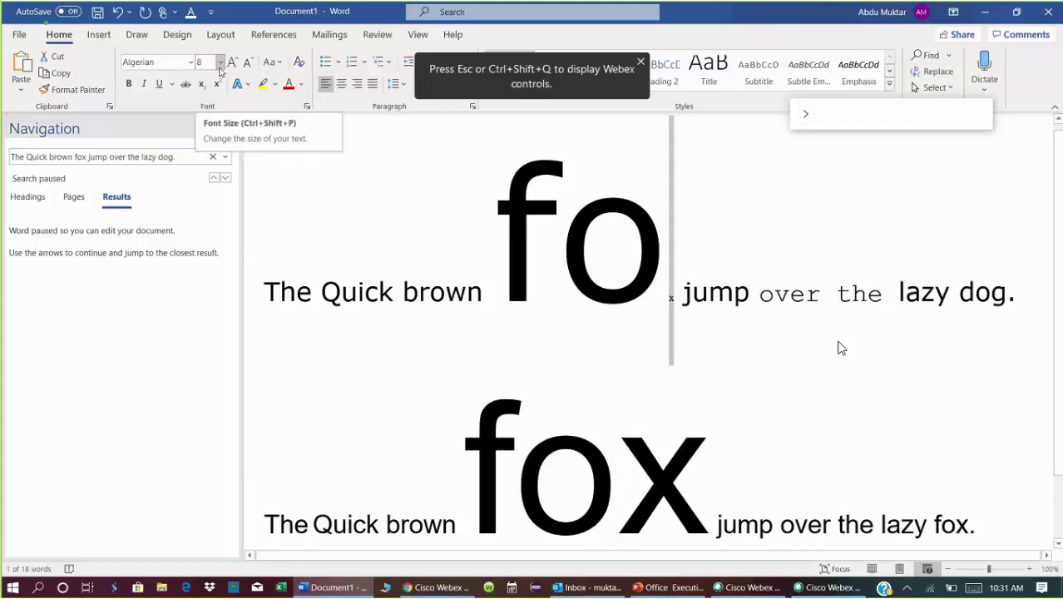
{"action": "left_click", "coordinate": [221, 63]}
{"action": "left_click", "coordinate": [221, 64]}
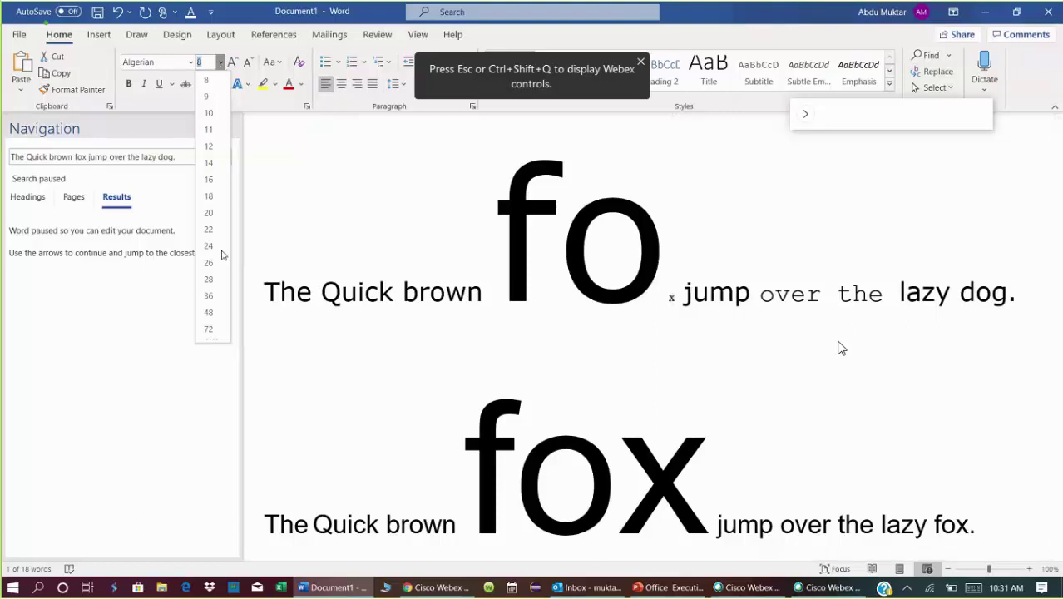
{"action": "type", "text": "200"}
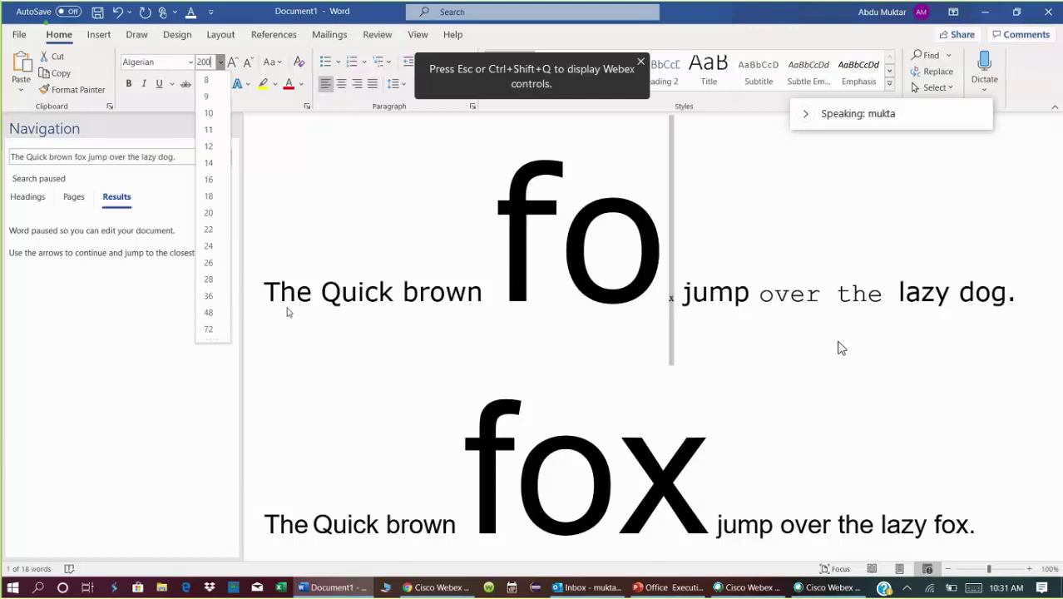
{"action": "key", "text": "Return"}
{"action": "left_click", "coordinate": [281, 255]}
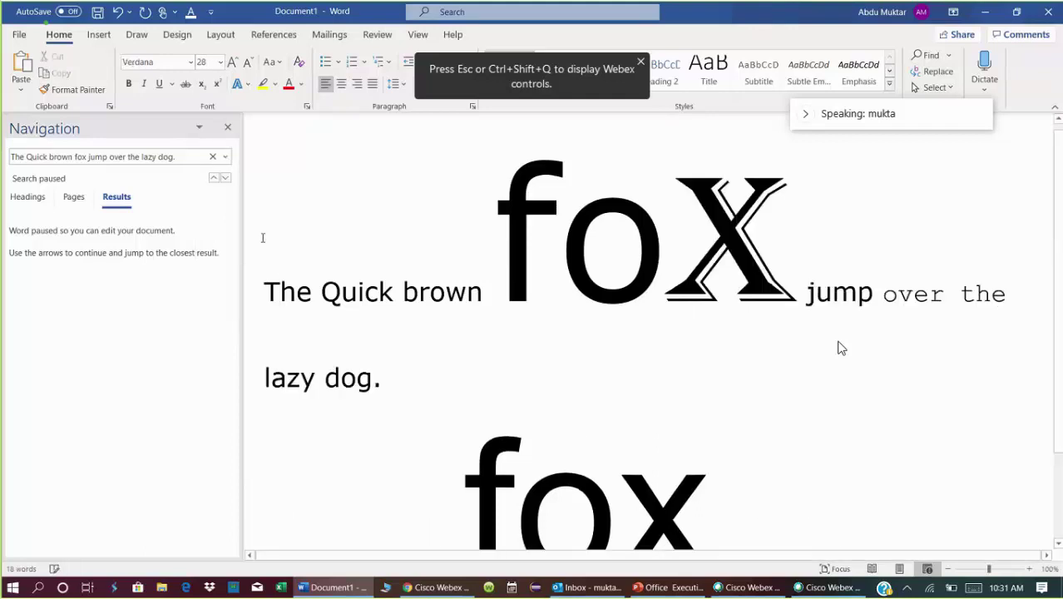
Step: Enter 200 as the font size for the word The at the sentence start
{"action": "left_click", "coordinate": [220, 63]}
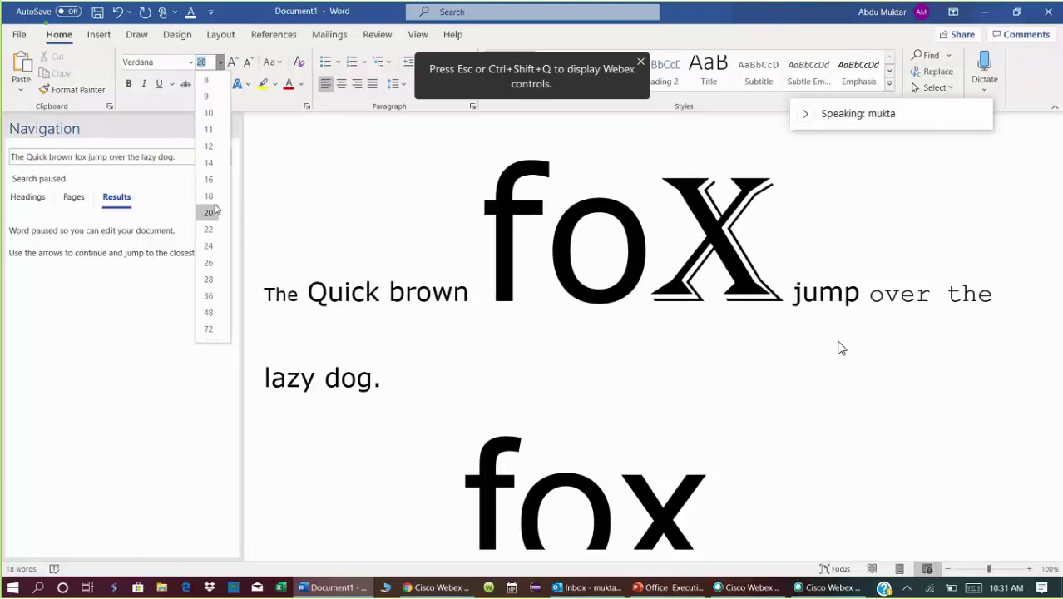
{"action": "type", "text": "200"}
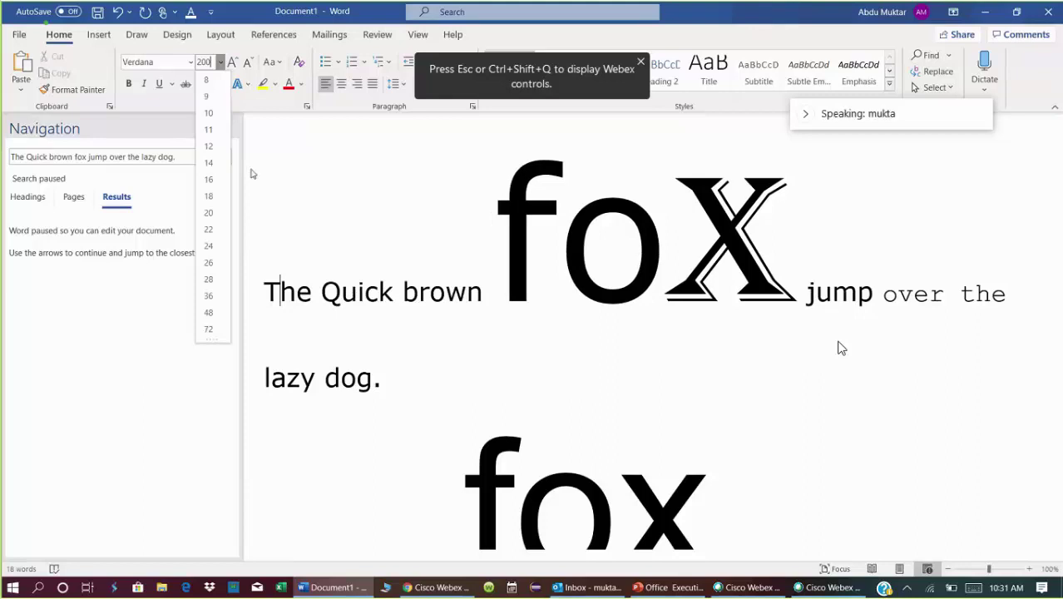
{"action": "key", "text": "Return"}
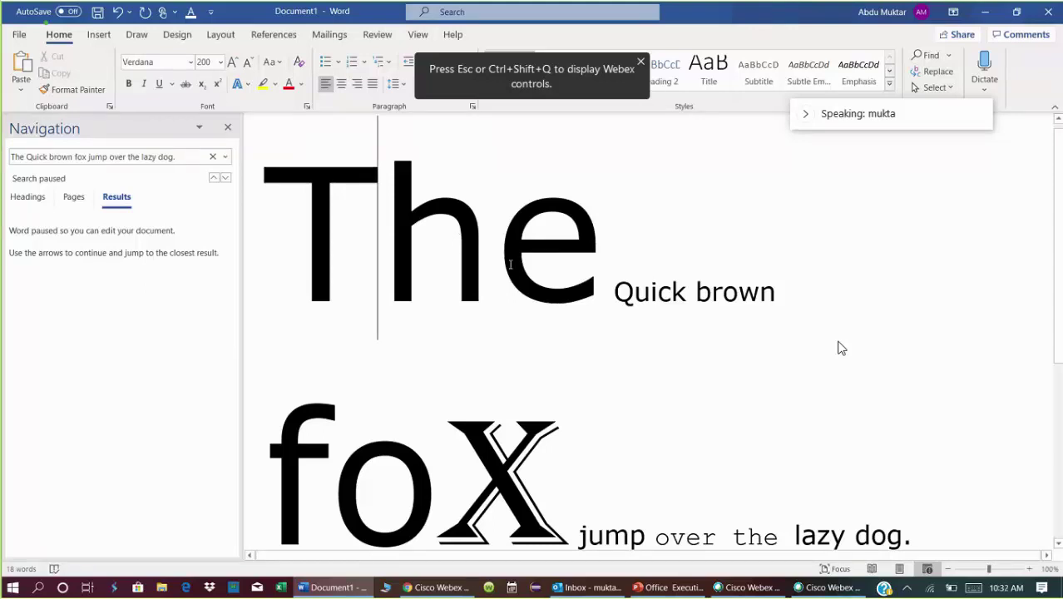
Step: Move into the word brown and set it to 200 pt
{"action": "key", "text": "Right"}
{"action": "key", "text": "Right"}
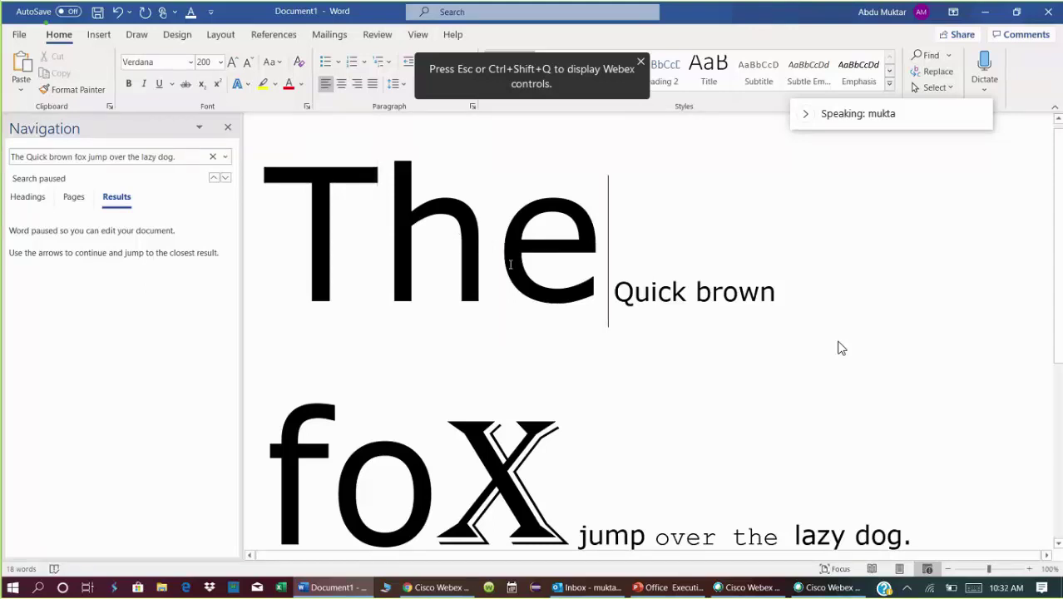
{"action": "key", "text": "Right"}
{"action": "key", "text": "Right"}
{"action": "key", "text": "Right"}
{"action": "key", "text": "Right"}
{"action": "key", "text": "Right"}
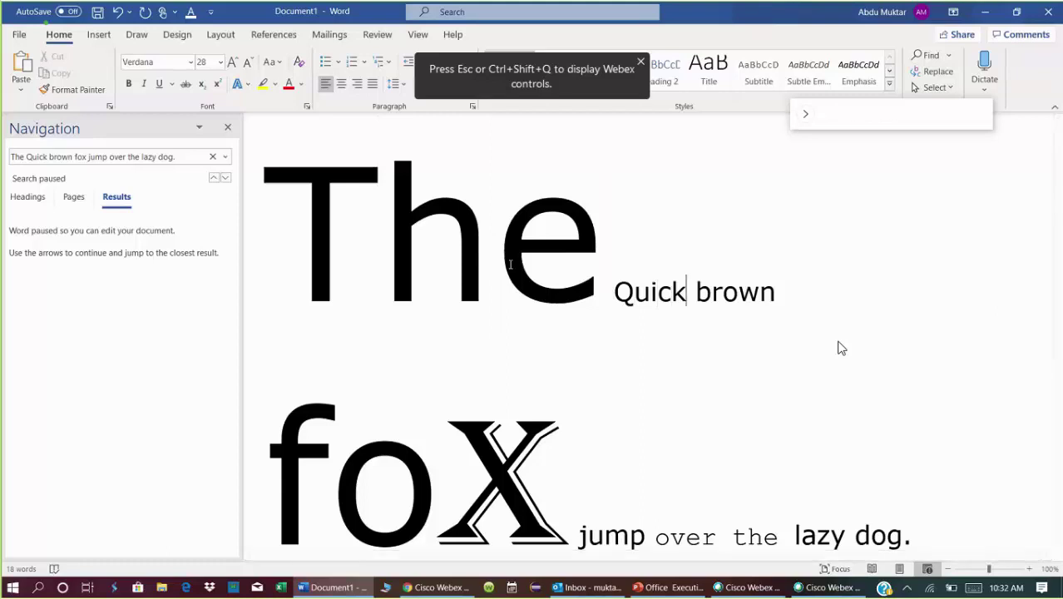
{"action": "key", "text": "Right"}
{"action": "key", "text": "Right"}
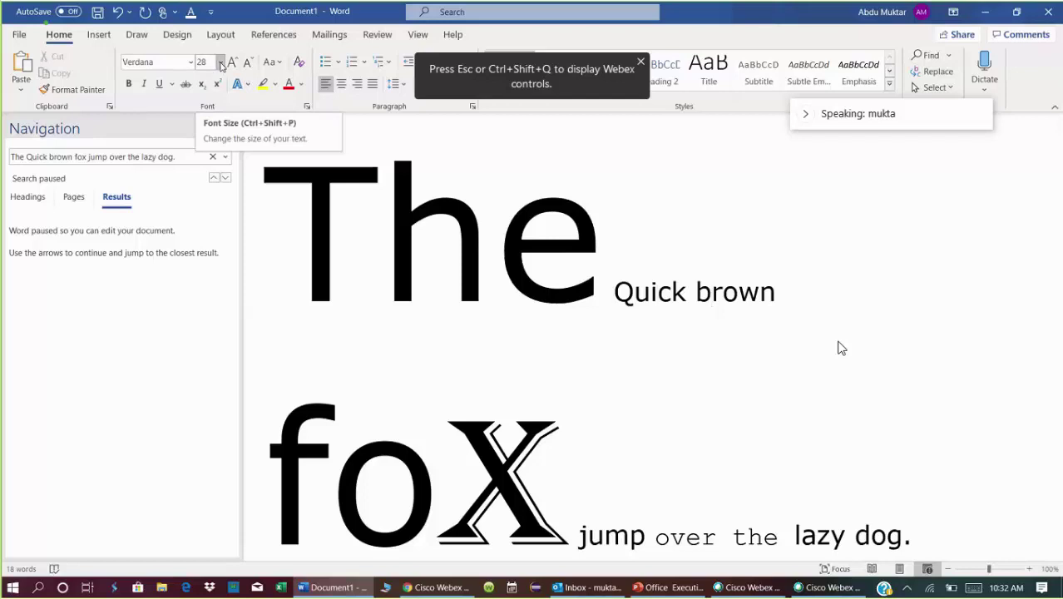
{"action": "left_click", "coordinate": [221, 66]}
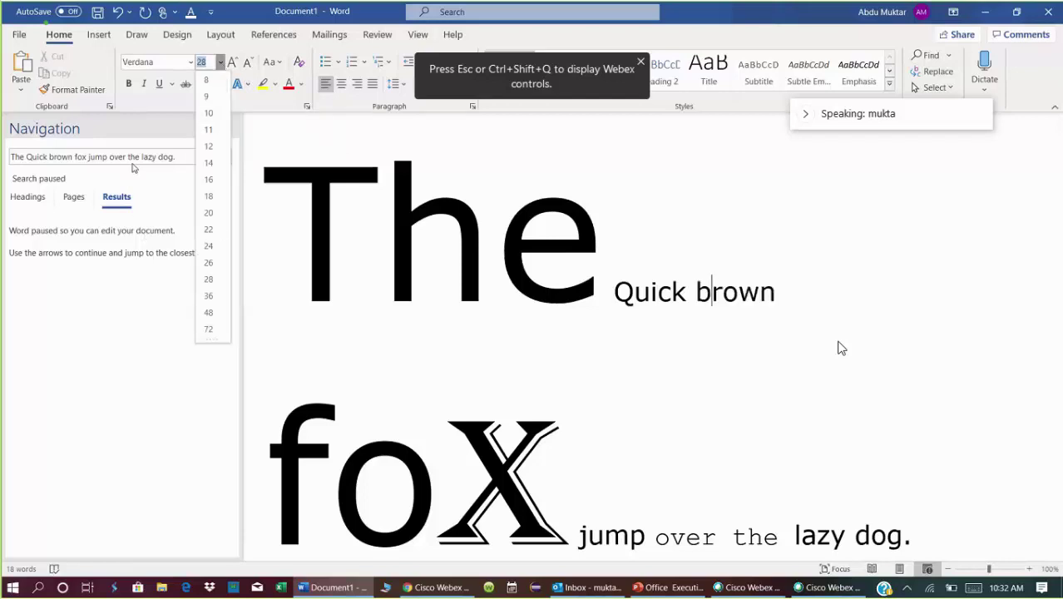
{"action": "type", "text": "200"}
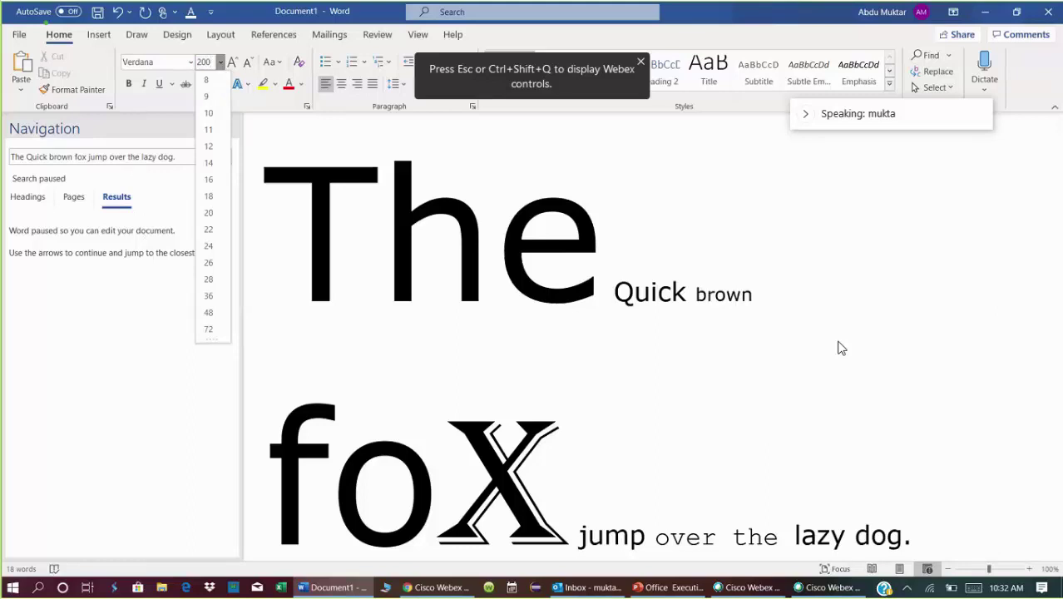
{"action": "key", "text": "Return"}
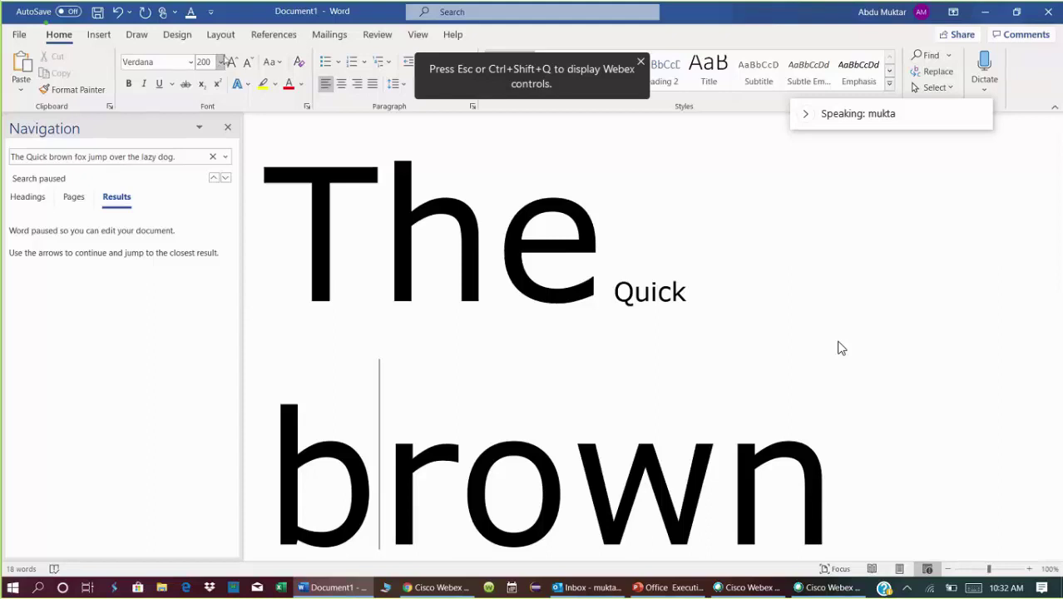
{"action": "left_click", "coordinate": [221, 61]}
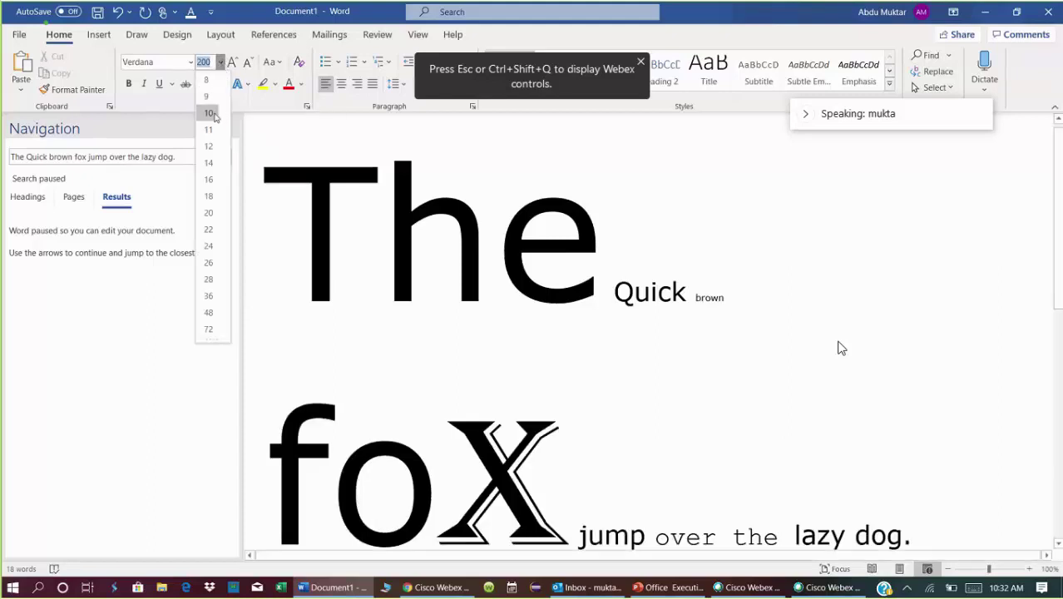
Step: Set brown to 48 pt, break it after the b, then apply 20 pt size
{"action": "left_click", "coordinate": [209, 312]}
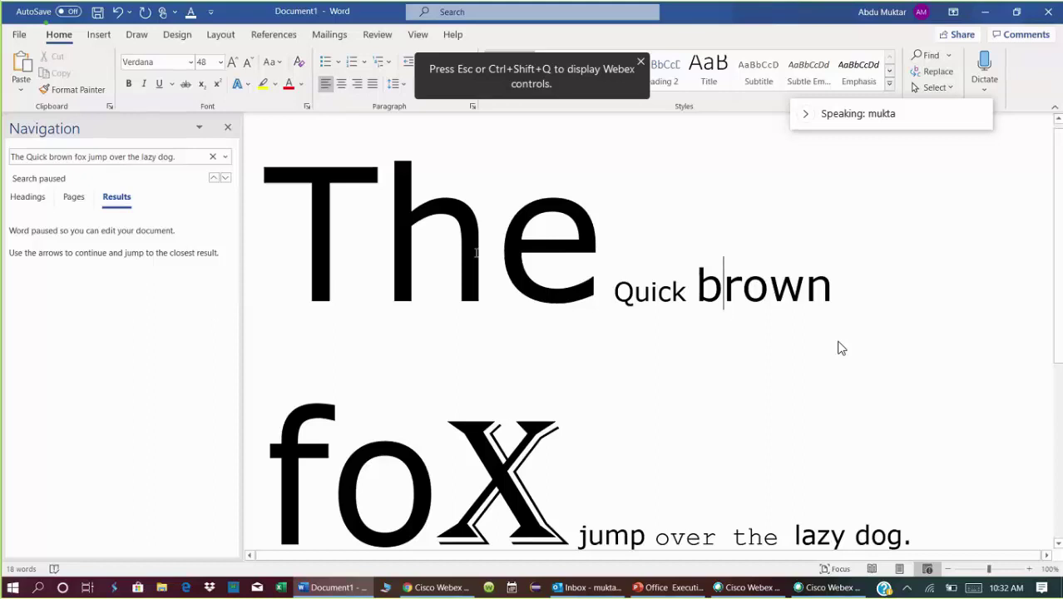
{"action": "key", "text": "Return"}
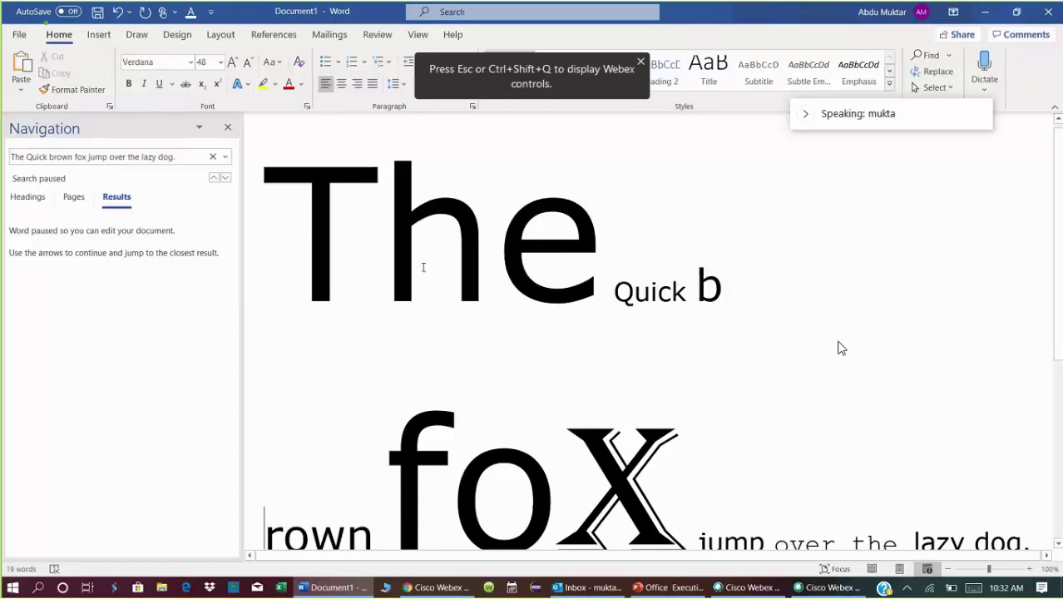
{"action": "left_click", "coordinate": [220, 62]}
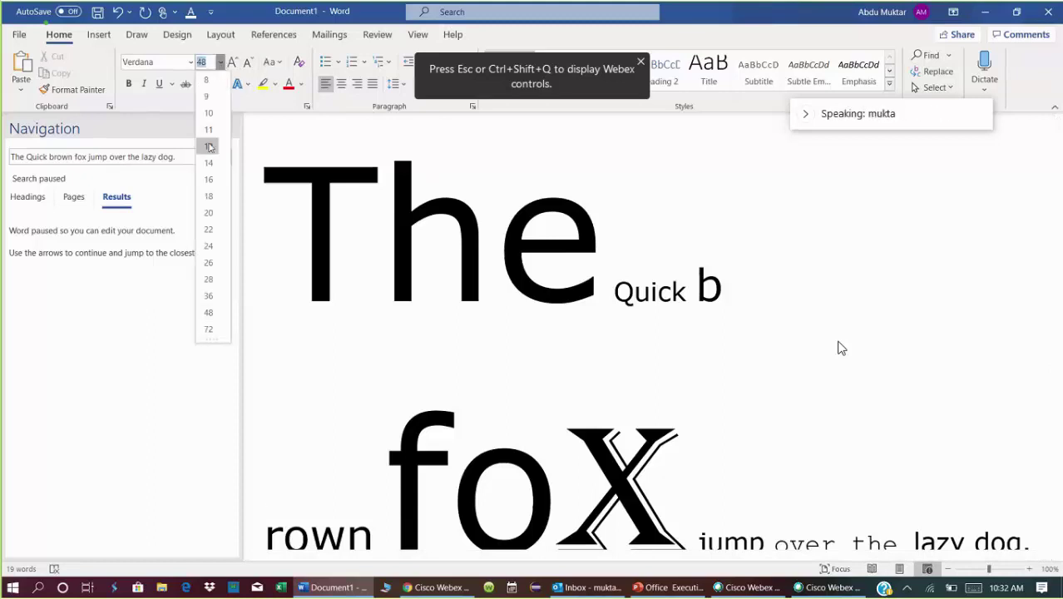
{"action": "left_click", "coordinate": [209, 213]}
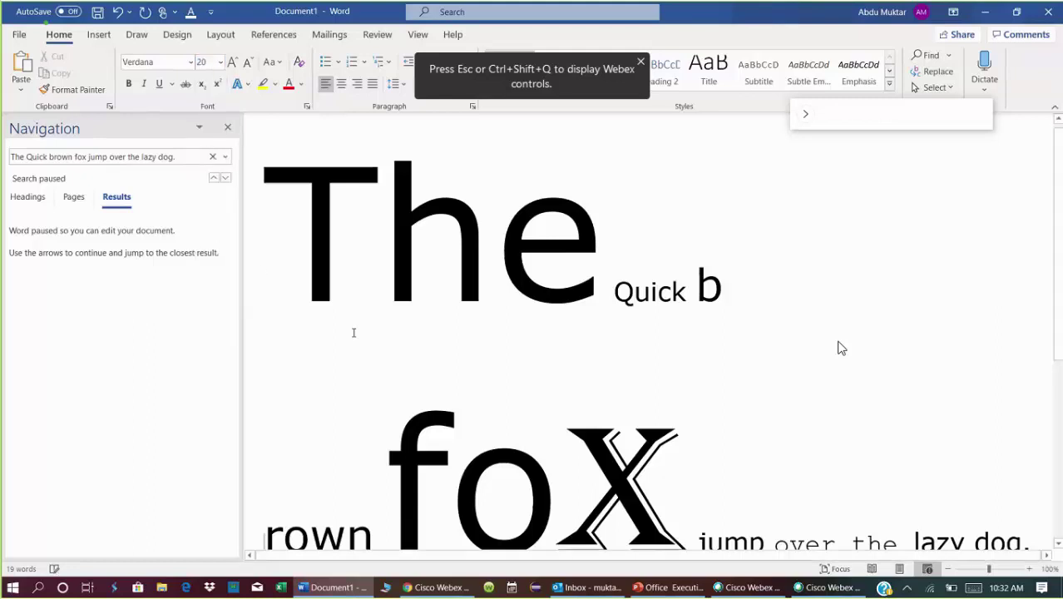
{"action": "scroll", "coordinate": [458, 251], "scroll_direction": "down", "scroll_amount": 1}
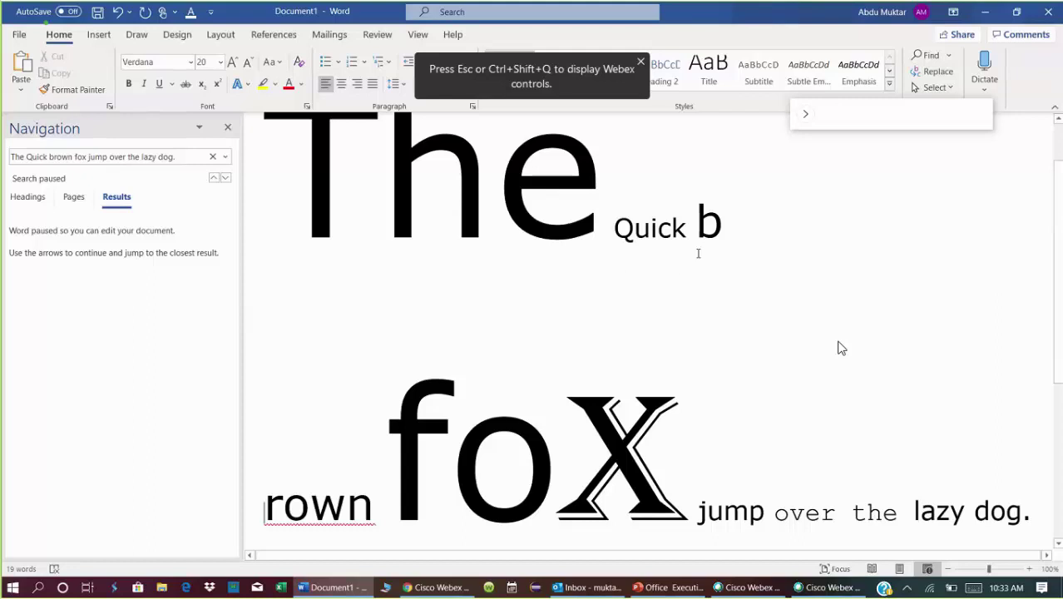
{"action": "left_click", "coordinate": [606, 191]}
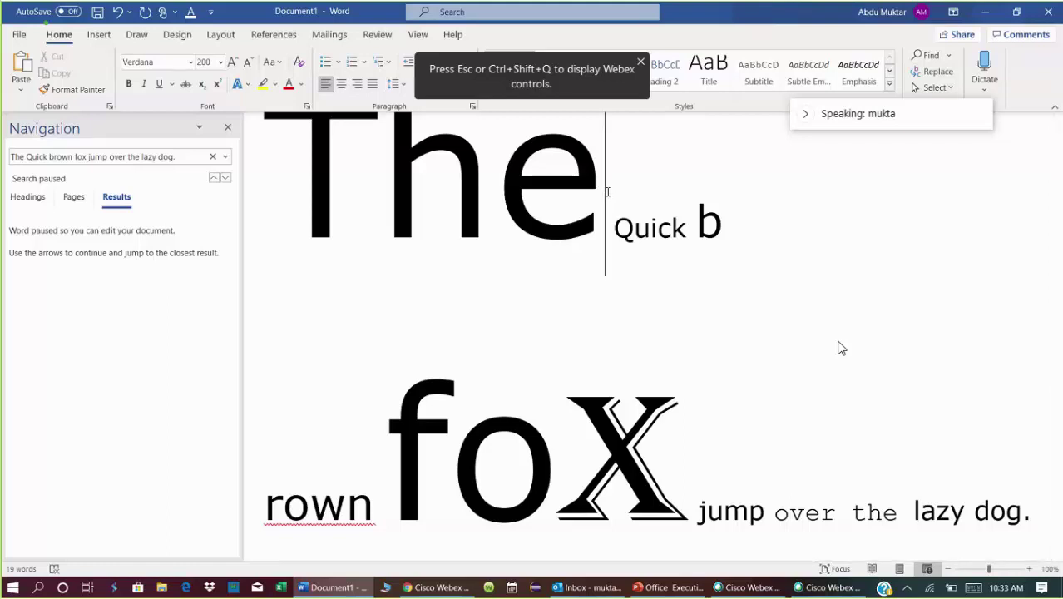
Step: Select The and shrink it from 200 pt to 20 pt, then 24 pt
{"action": "key", "text": "shift+Home"}
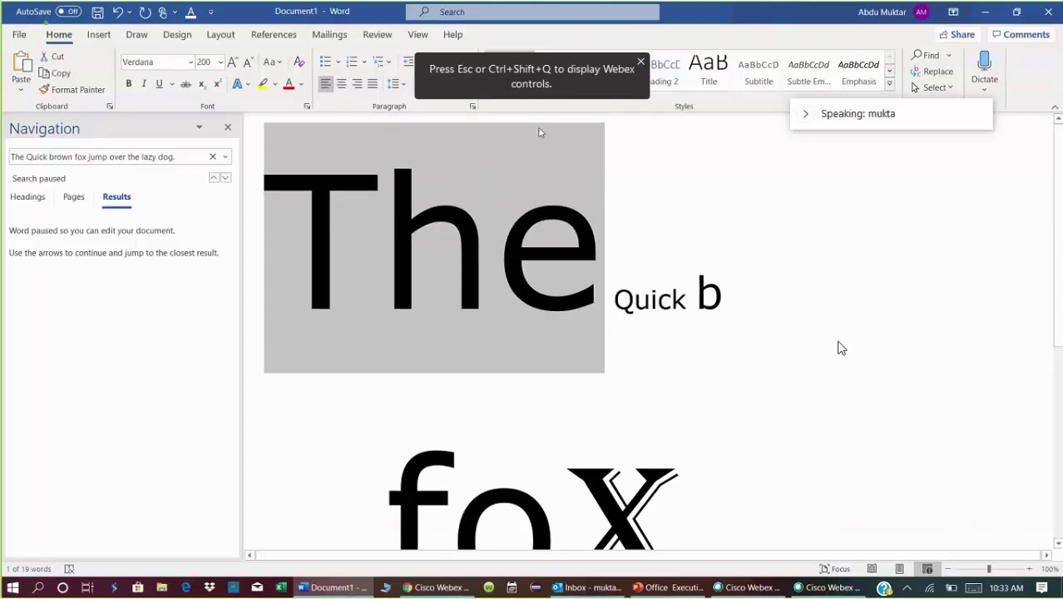
{"action": "left_click", "coordinate": [220, 63]}
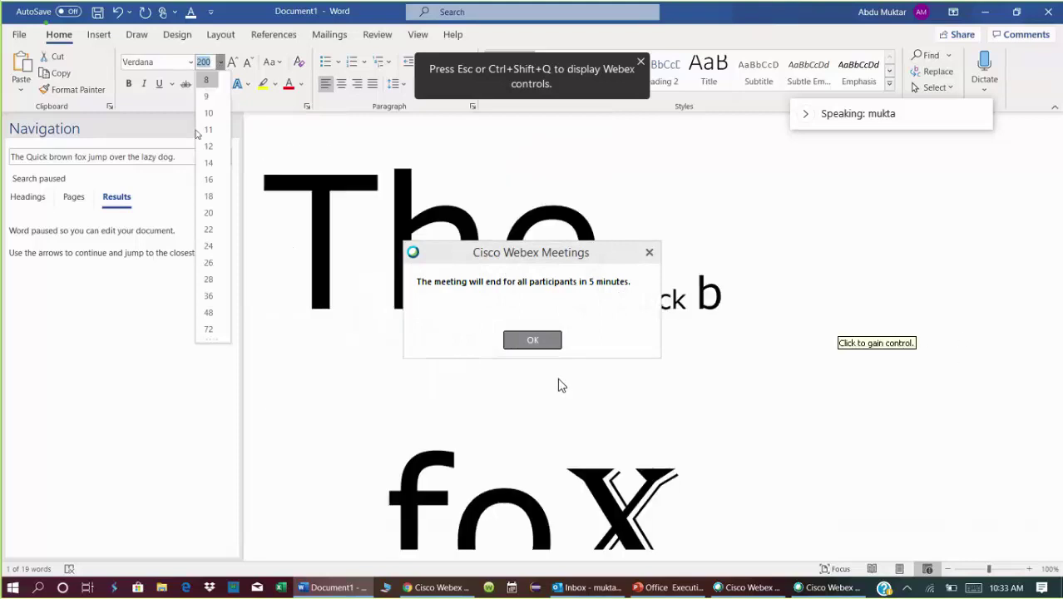
{"action": "left_click", "coordinate": [537, 341]}
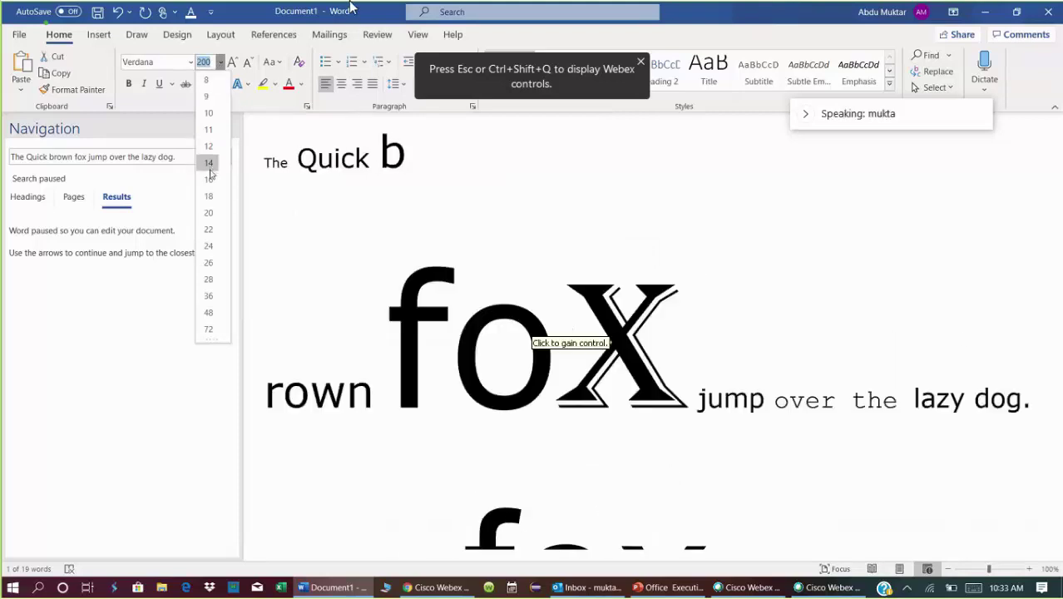
{"action": "left_click", "coordinate": [209, 213]}
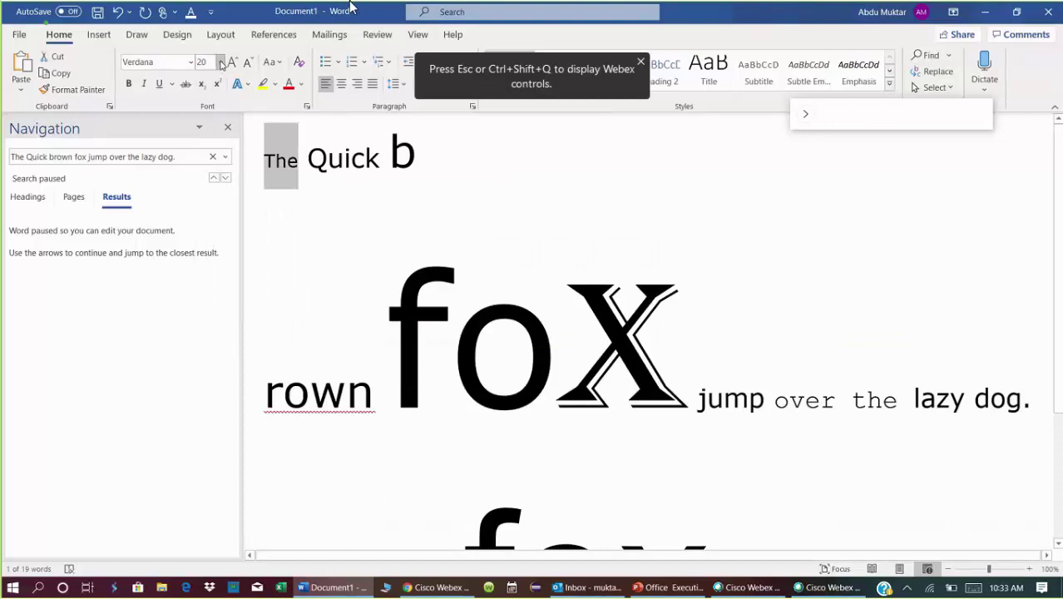
{"action": "left_click", "coordinate": [221, 64]}
{"action": "left_click", "coordinate": [212, 246]}
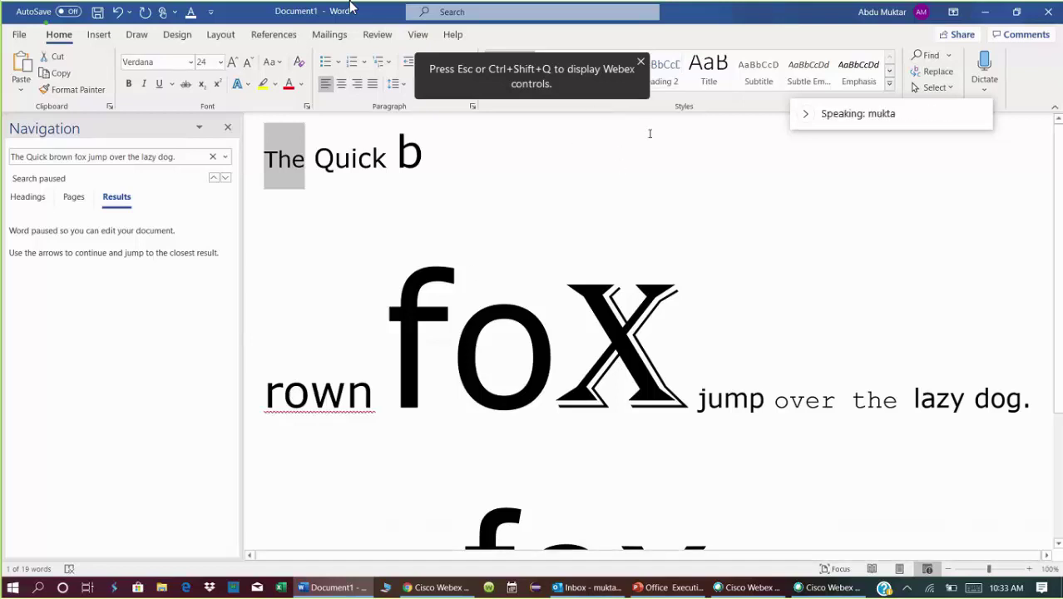
Step: Select the word foX and set it in Calibri Light (Headings)
{"action": "left_click", "coordinate": [680, 377]}
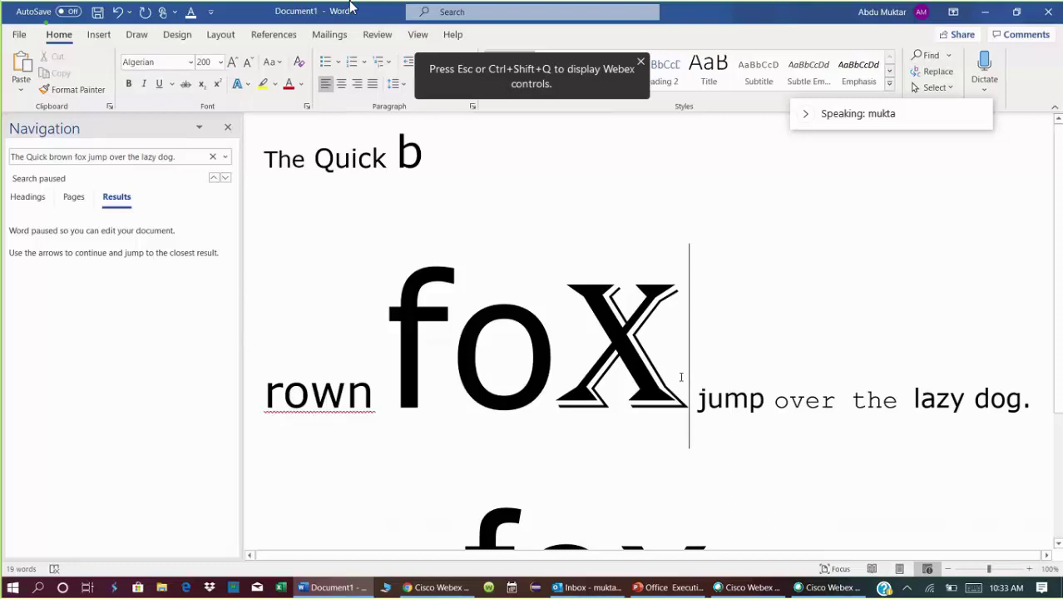
{"action": "key", "text": "ctrl+shift+Left"}
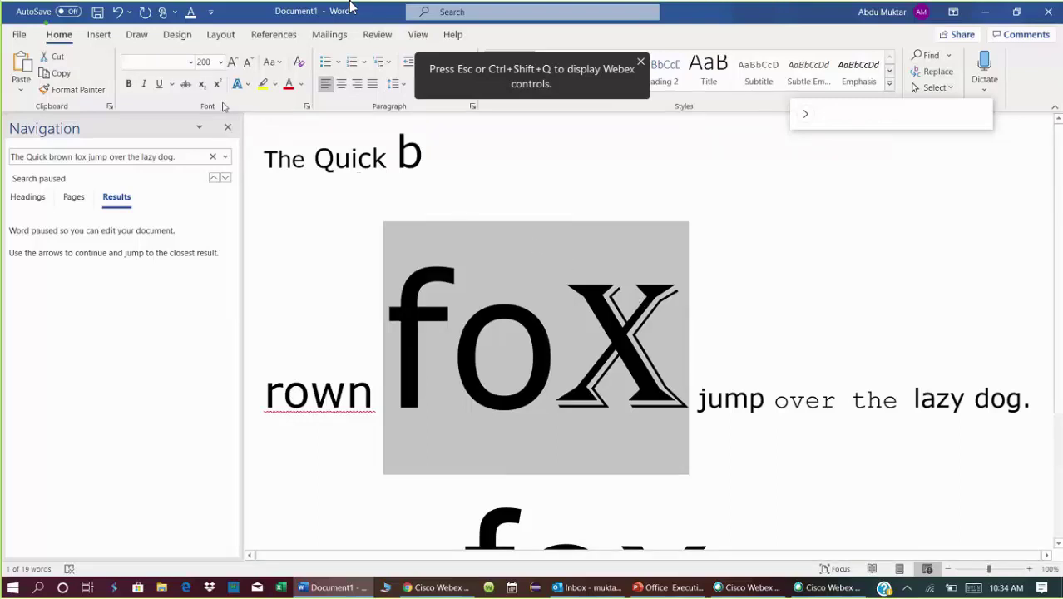
{"action": "left_click", "coordinate": [190, 63]}
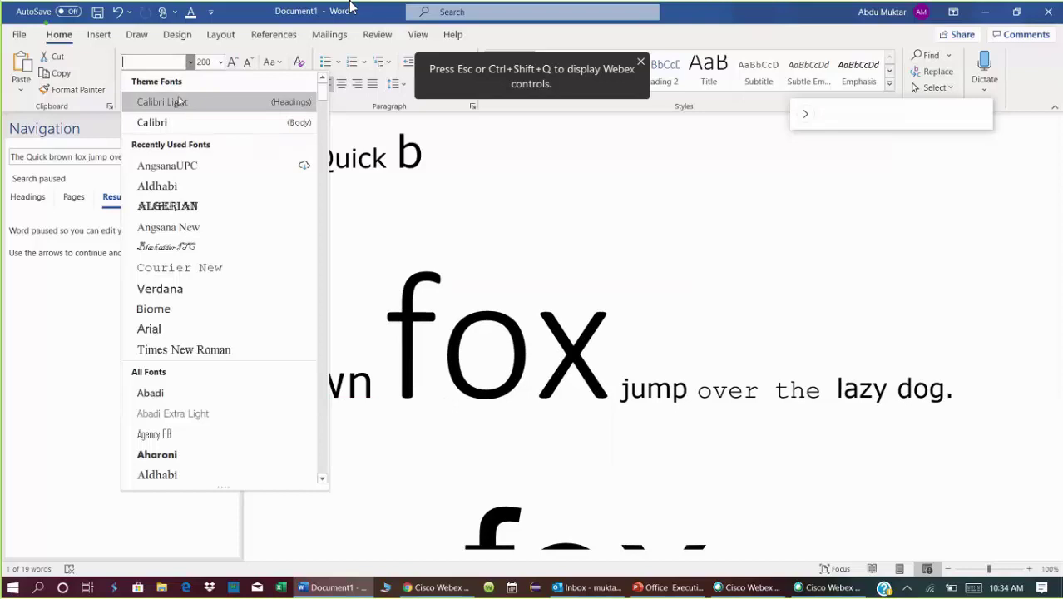
{"action": "left_click", "coordinate": [179, 100]}
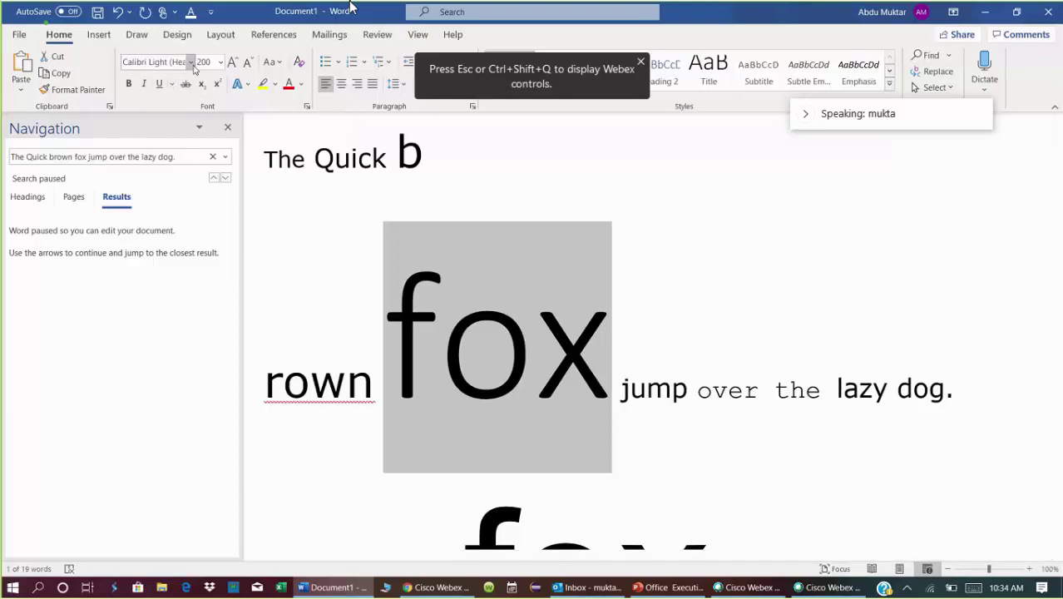
Step: Close the font list without changes and place the cursor at the start of rown
{"action": "left_click", "coordinate": [191, 63]}
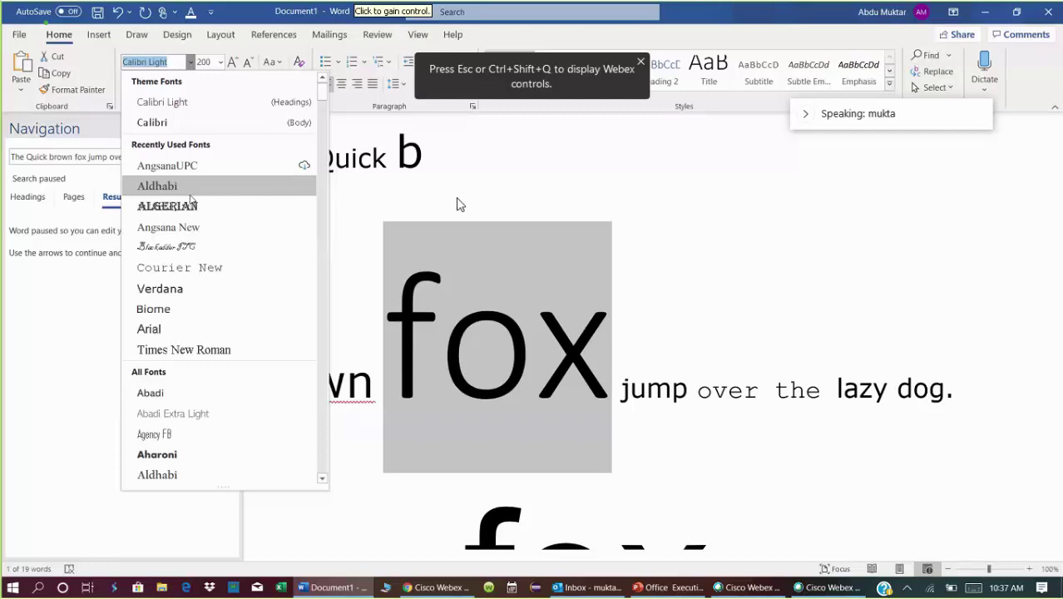
{"action": "key", "text": "Escape"}
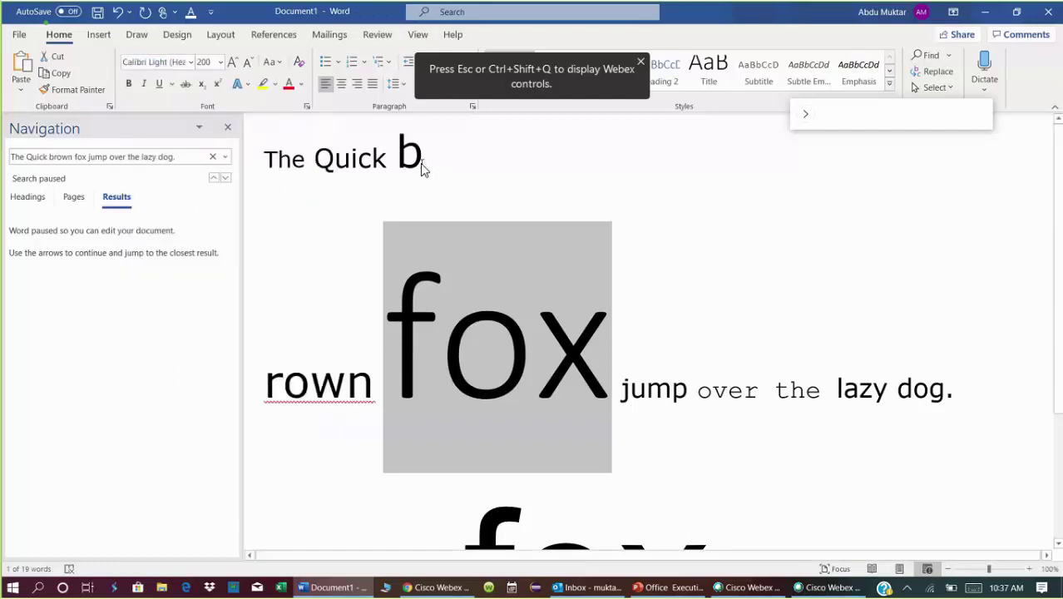
{"action": "left_click", "coordinate": [421, 165]}
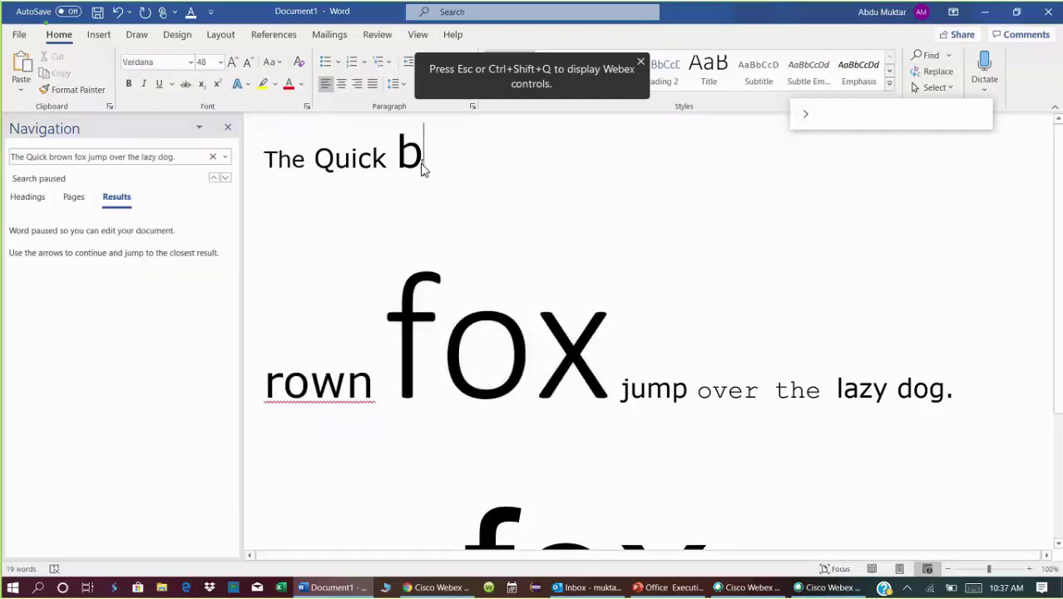
{"action": "left_click", "coordinate": [267, 383]}
Step: Rejoin b and rown into brown and close the document search results
{"action": "key", "text": "BackSpace"}
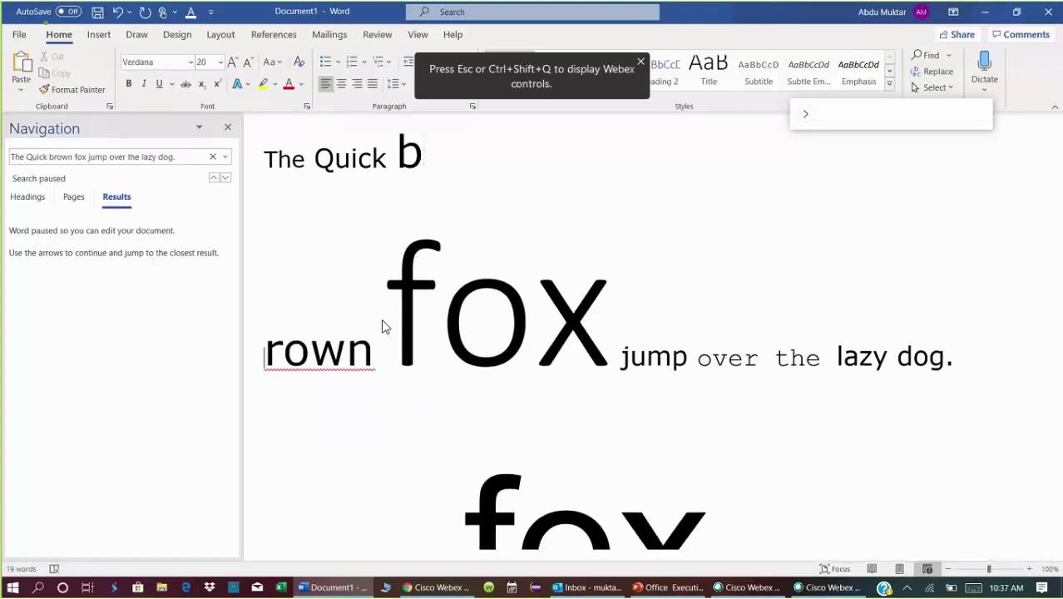
{"action": "key", "text": "BackSpace"}
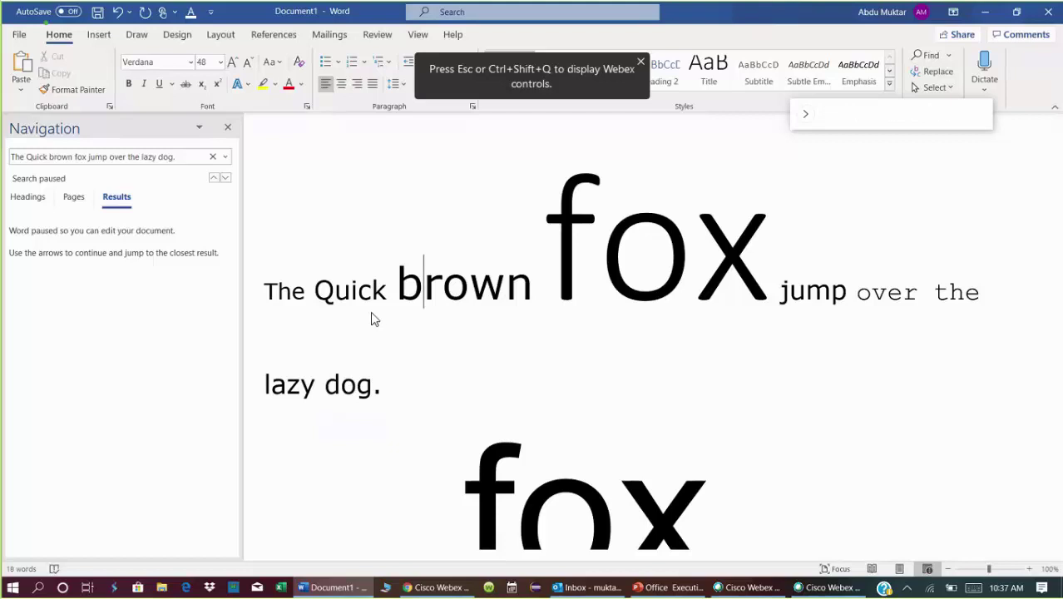
{"action": "left_click", "coordinate": [228, 129]}
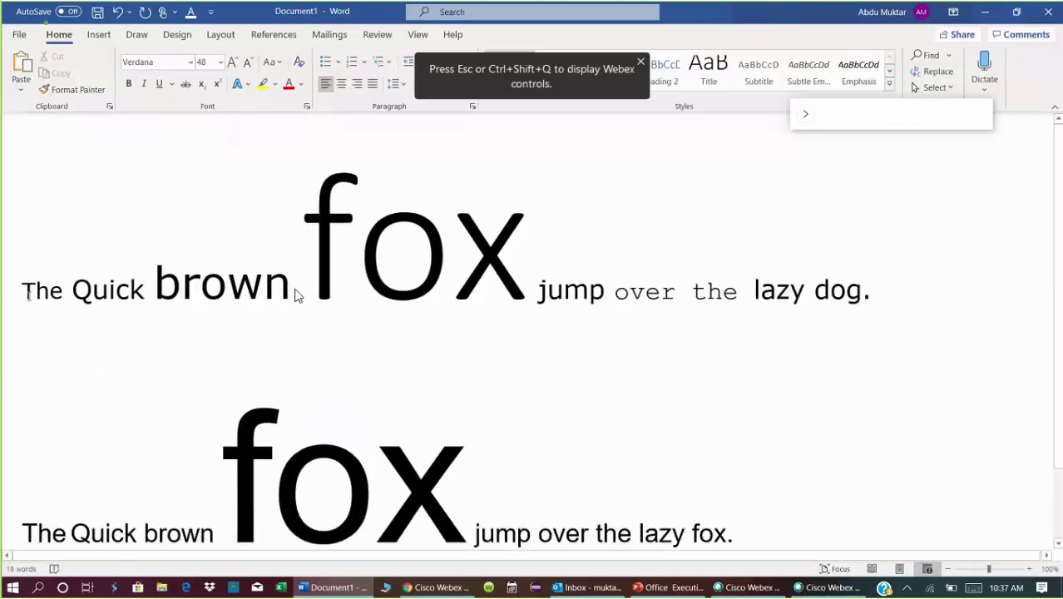
Step: Select the whole first sentence line, then clear the selection
{"action": "key", "text": "Home"}
{"action": "left_click", "coordinate": [874, 303], "text": "shift"}
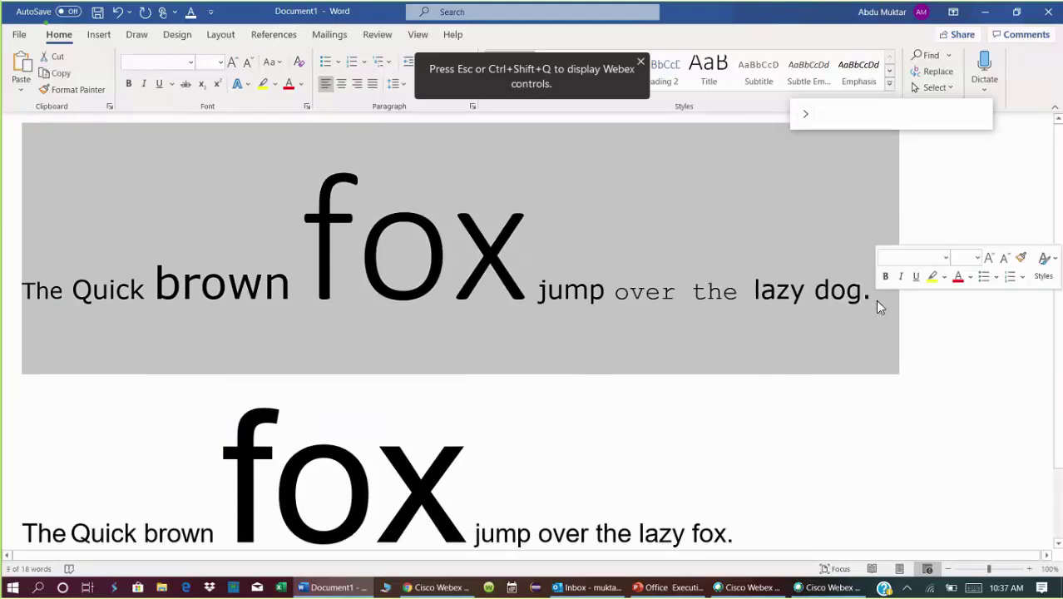
{"action": "left_click", "coordinate": [875, 301]}
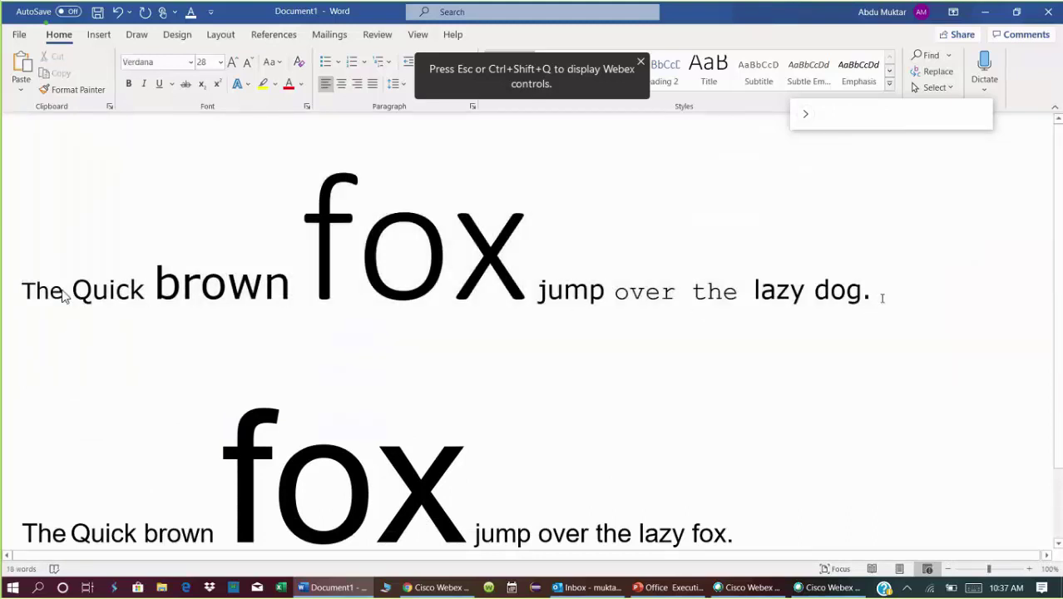
{"action": "left_click", "coordinate": [27, 293], "text": "shift"}
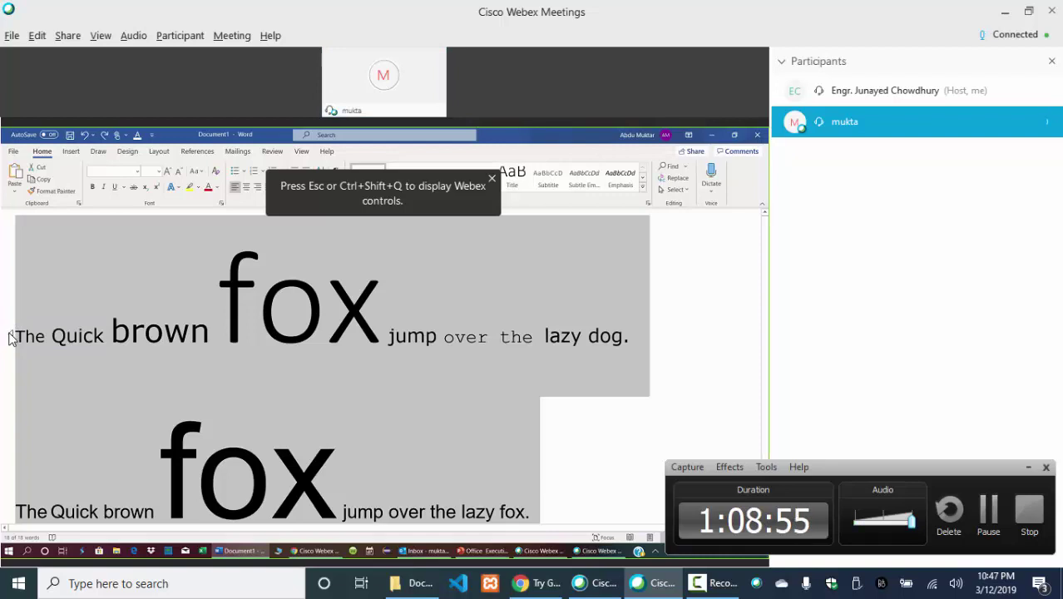
Step: Select the first sentence line, then view the shared Word screen full screen in Webex
{"action": "left_click_drag", "start_coordinate": [11, 337], "coordinate": [635, 336]}
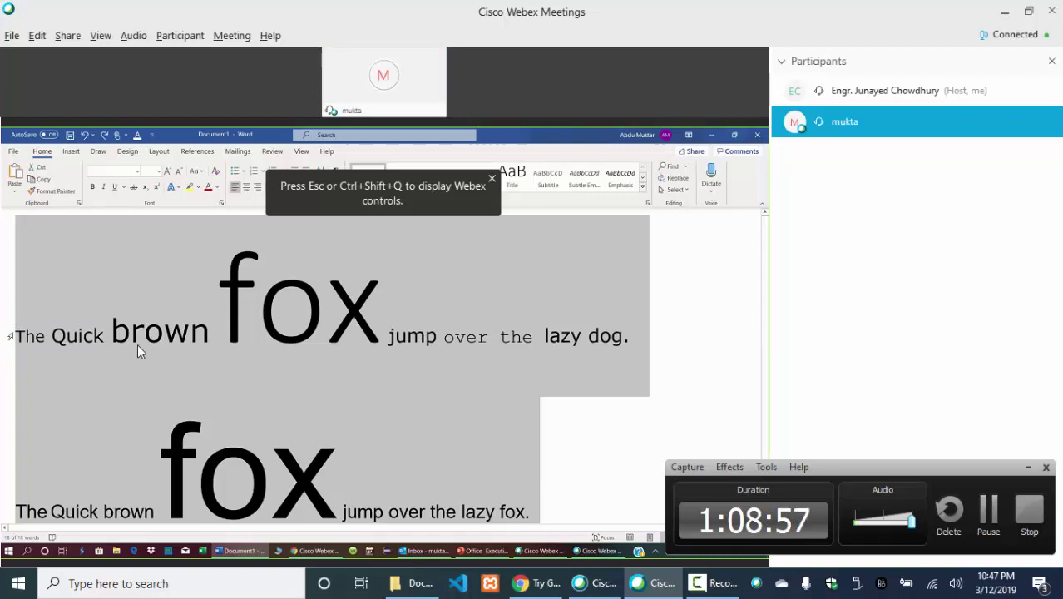
{"action": "left_click", "coordinate": [635, 337]}
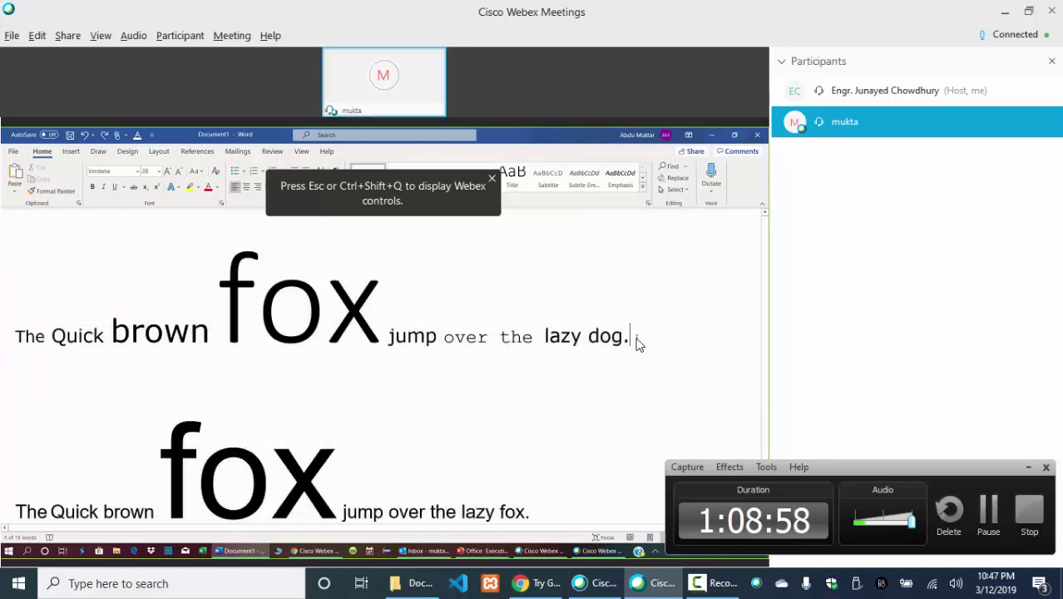
{"action": "left_click", "coordinate": [9, 334]}
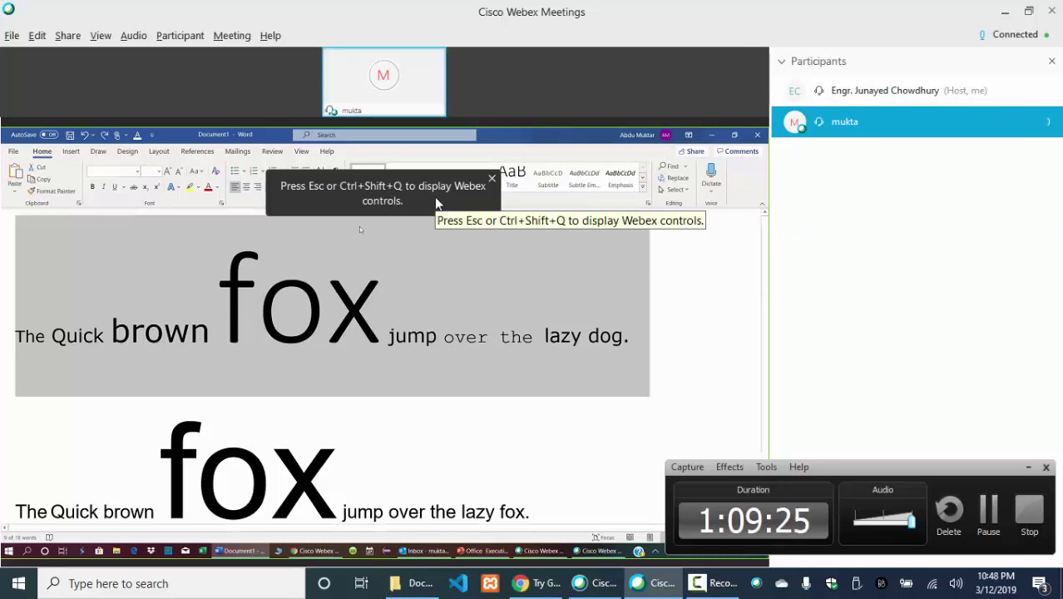
{"action": "key", "text": "Escape"}
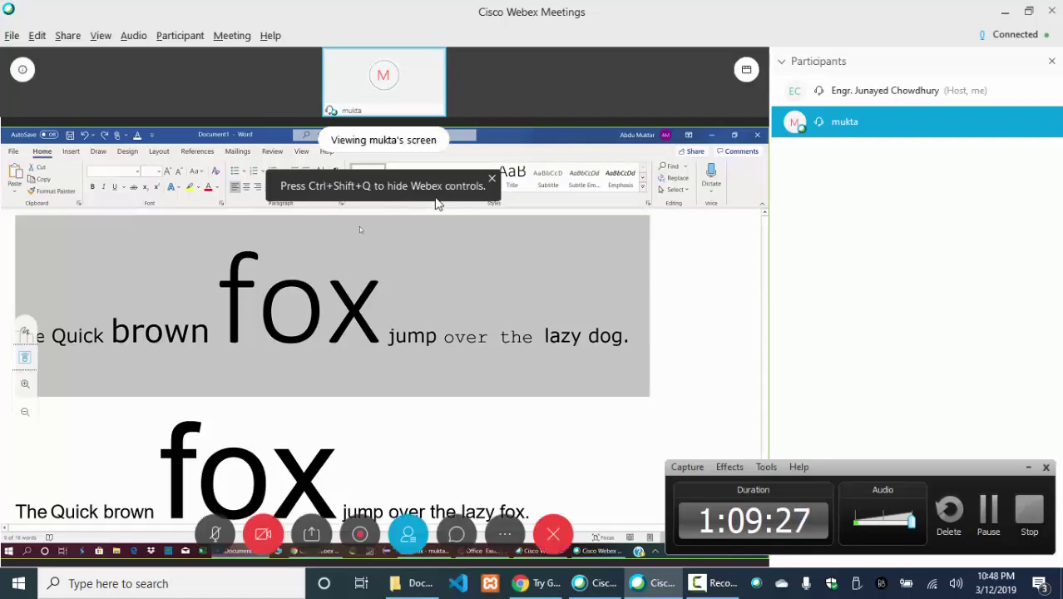
{"action": "left_click", "coordinate": [743, 70]}
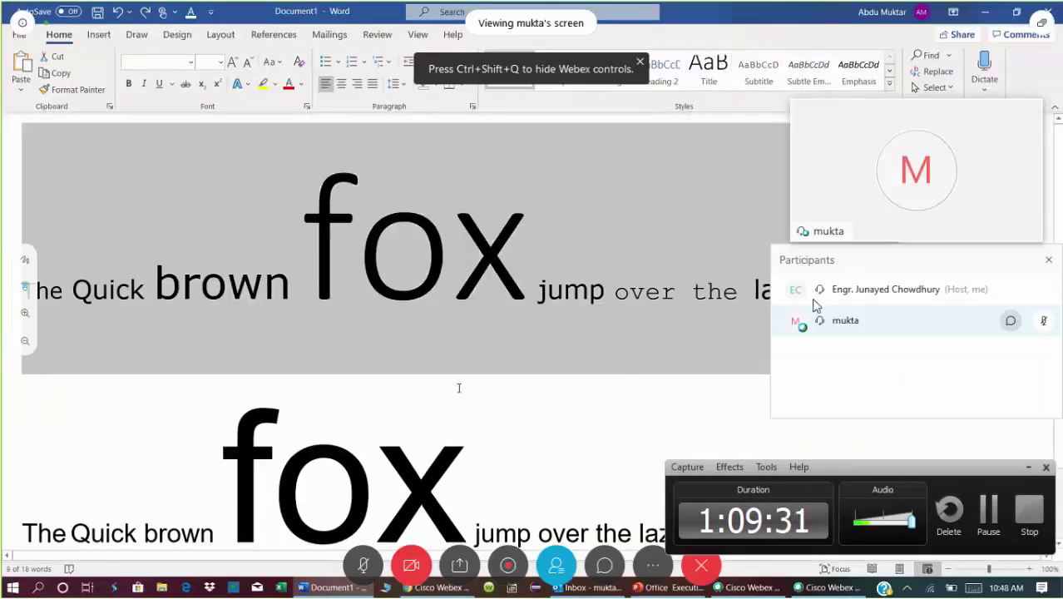
Step: Collapse the floating video panel, close the participants list, and select the second fox sentence
{"action": "left_click", "coordinate": [815, 310]}
{"action": "left_click", "coordinate": [809, 118]}
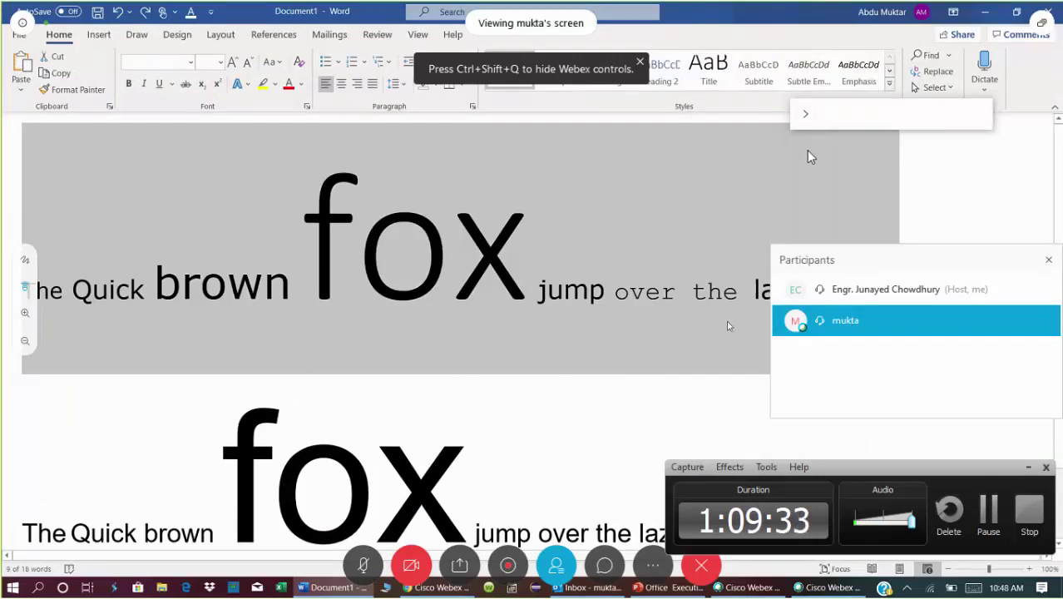
{"action": "left_click", "coordinate": [1047, 259]}
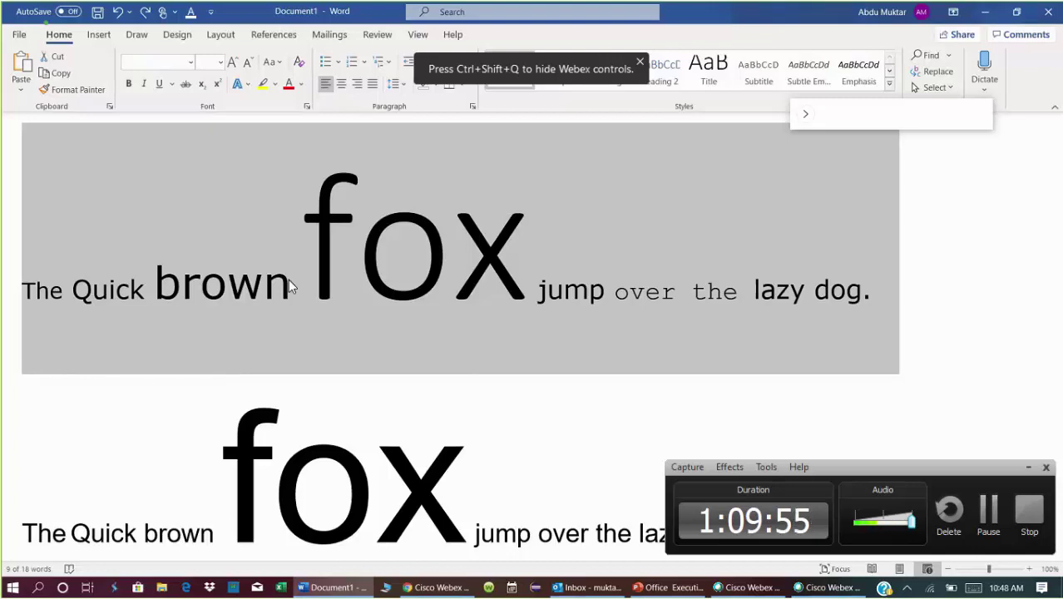
{"action": "mouse_move", "coordinate": [181, 81]}
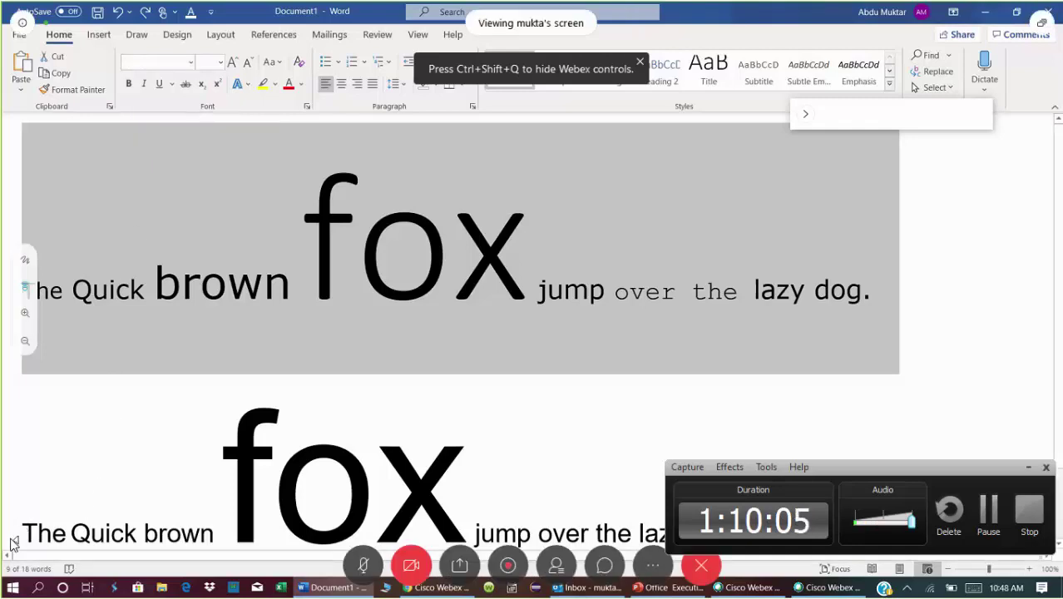
{"action": "left_click", "coordinate": [12, 544]}
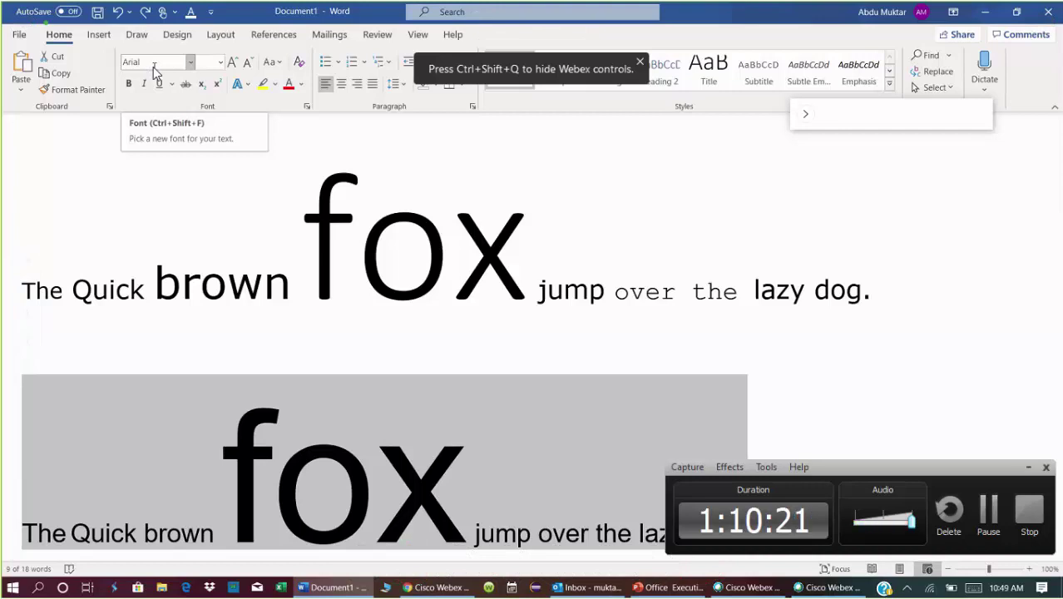
{"action": "left_click", "coordinate": [1028, 468]}
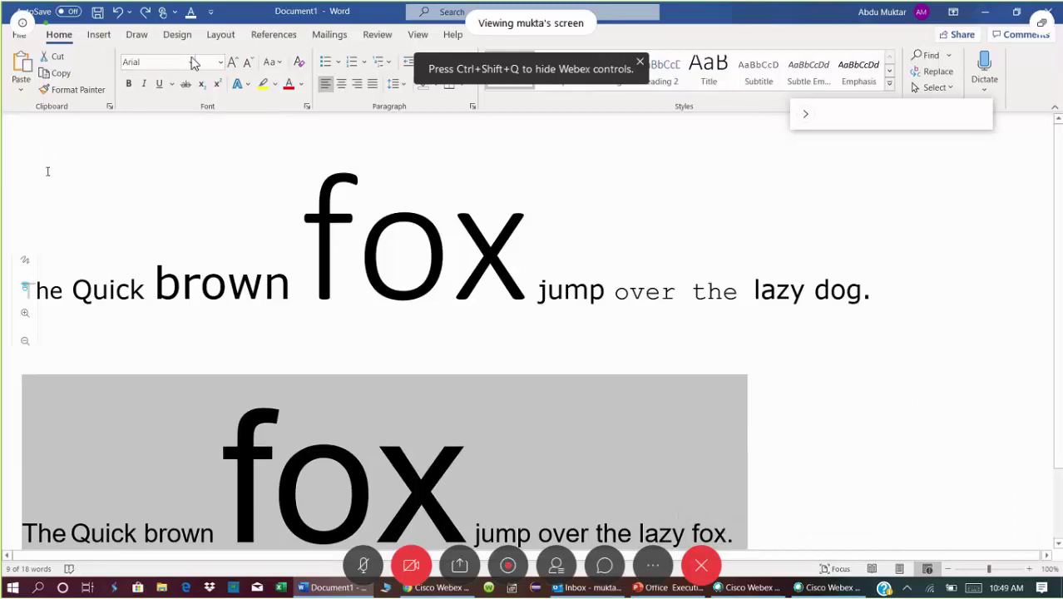
{"action": "left_click", "coordinate": [15, 240]}
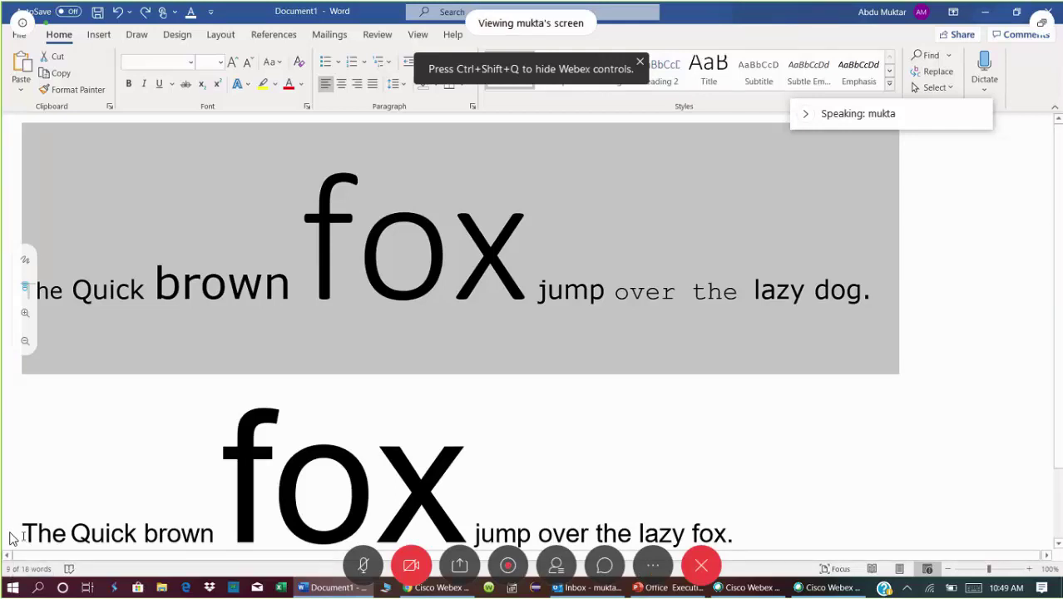
{"action": "left_click", "coordinate": [11, 538]}
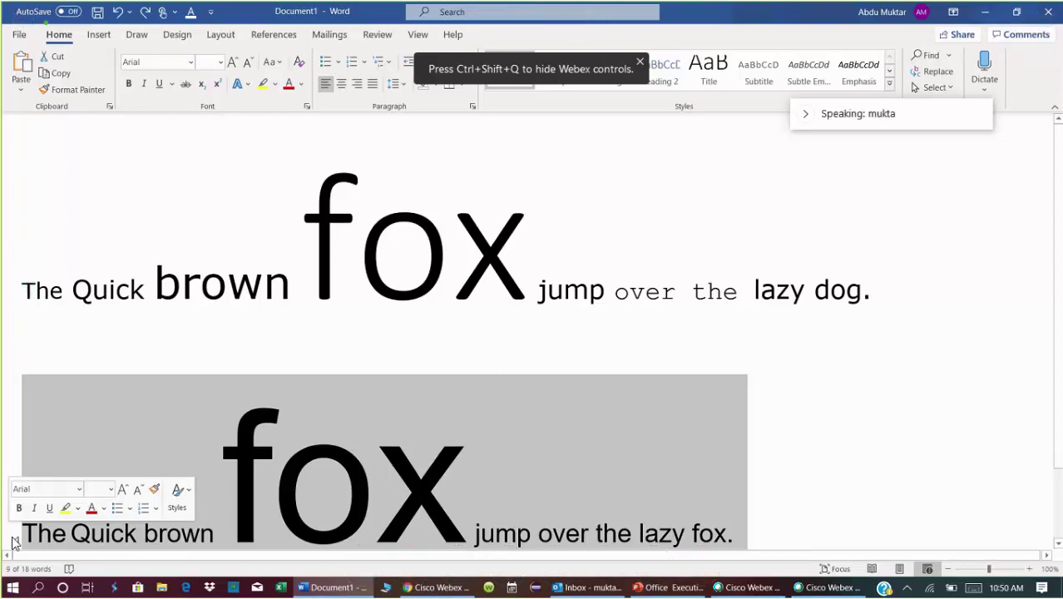
Step: Set the lower 'lazy fox' sentence to 24 pt, then check each line's selection
{"action": "left_click", "coordinate": [221, 63]}
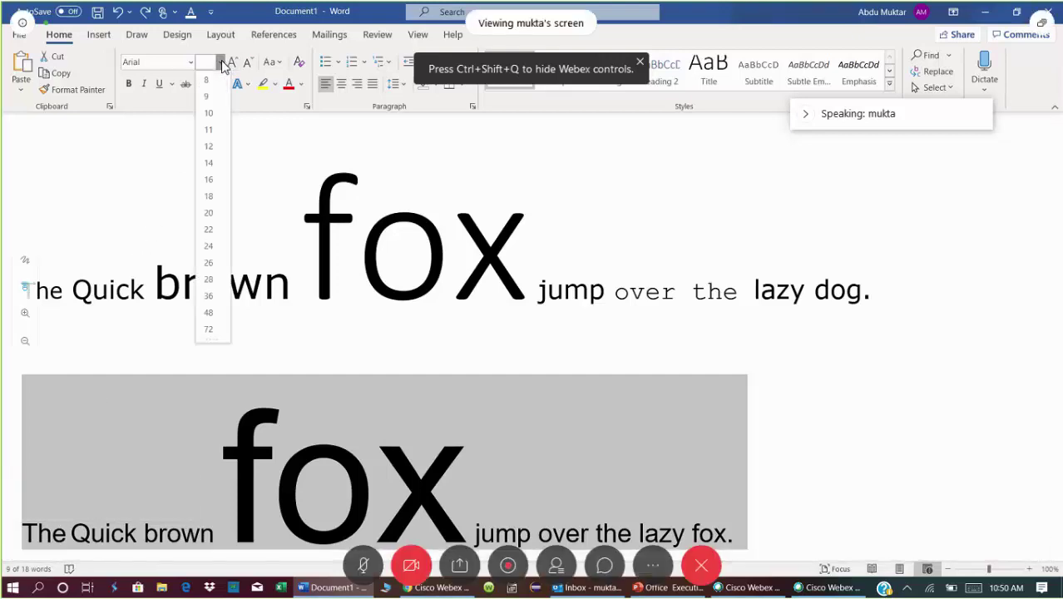
{"action": "left_click", "coordinate": [209, 247]}
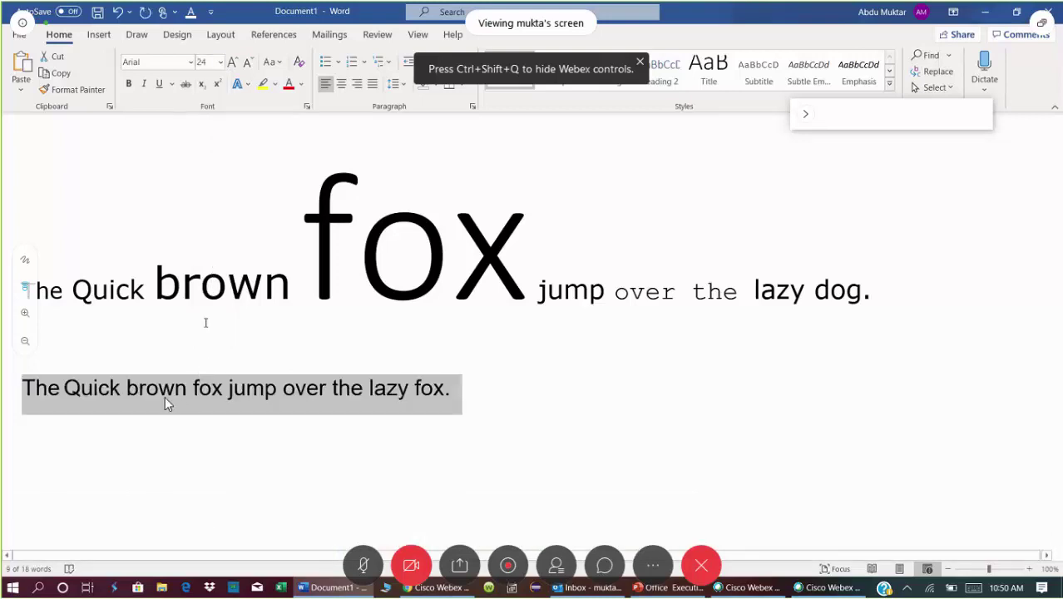
{"action": "left_click", "coordinate": [70, 290]}
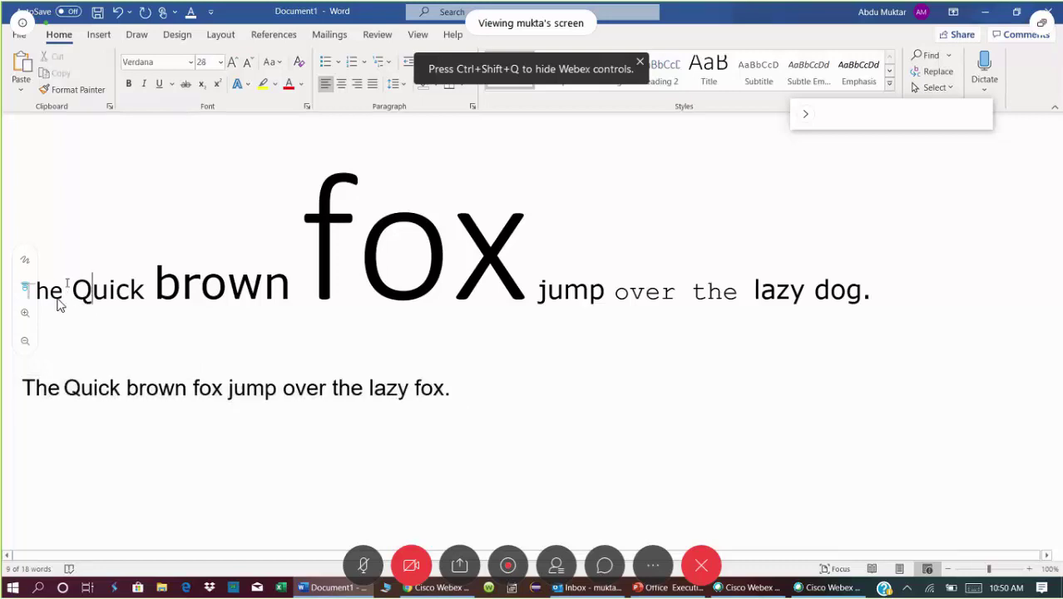
{"action": "left_click", "coordinate": [10, 286]}
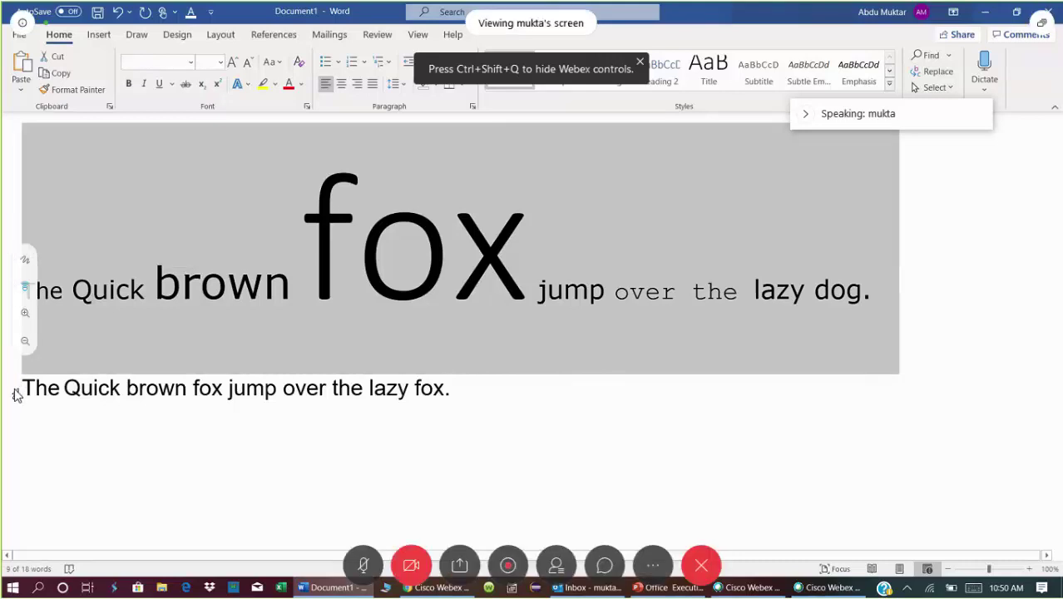
{"action": "left_click", "coordinate": [15, 394]}
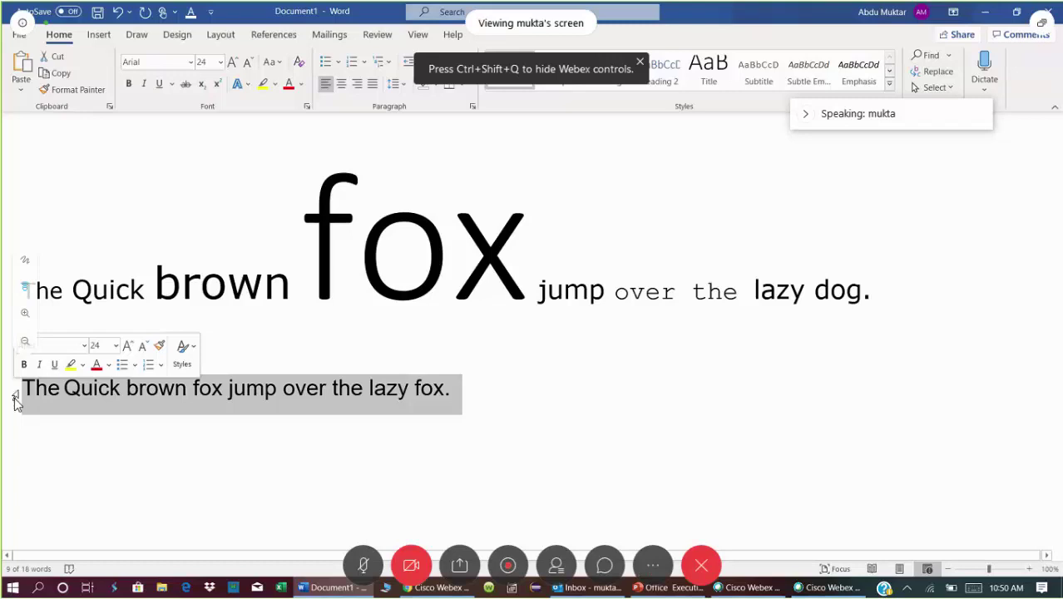
{"action": "left_click", "coordinate": [505, 393]}
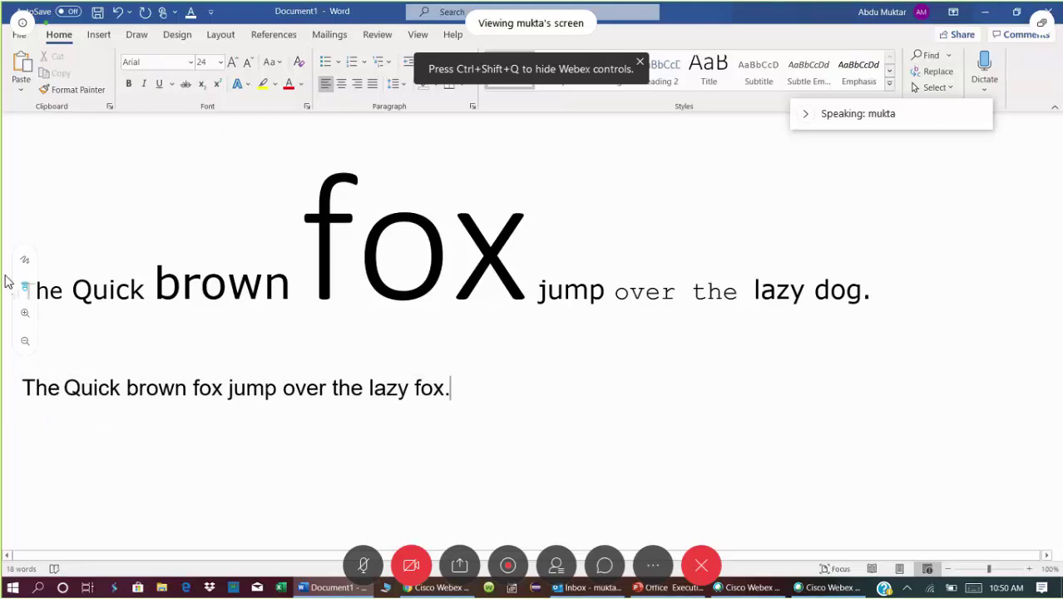
Step: Select the upper sentence line ending 'lazy dog.'
{"action": "left_click", "coordinate": [7, 281]}
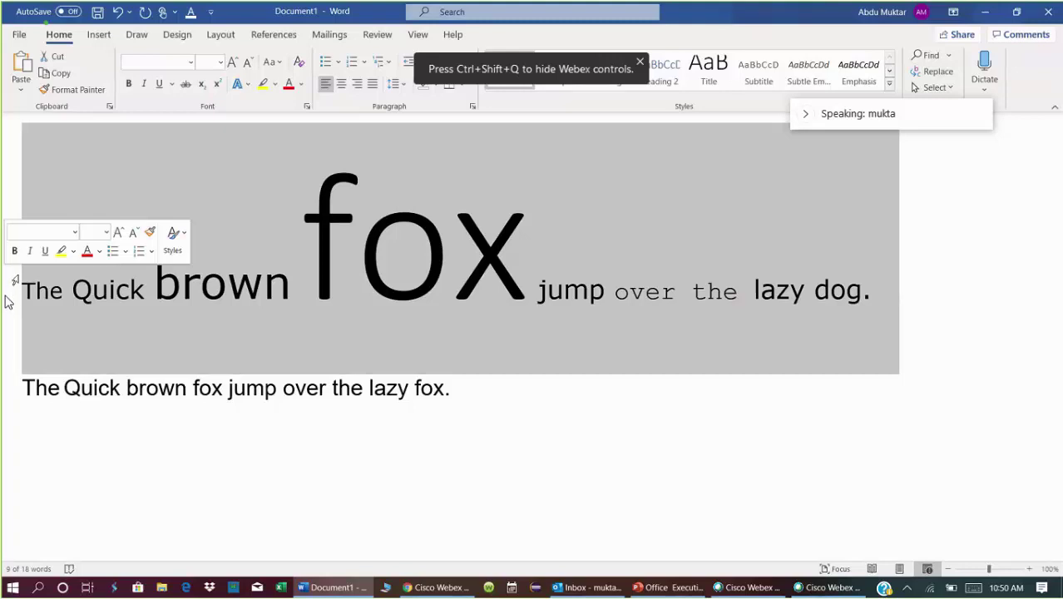
{"action": "mouse_move", "coordinate": [8, 316]}
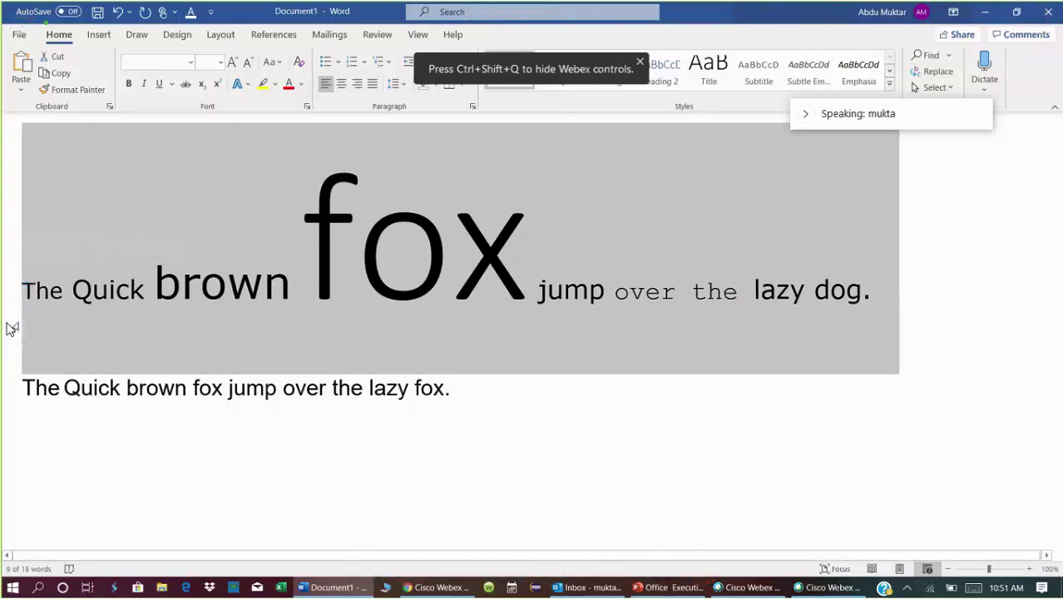
Step: Open the Font name dropdown on the Home tab
{"action": "mouse_move", "coordinate": [18, 394]}
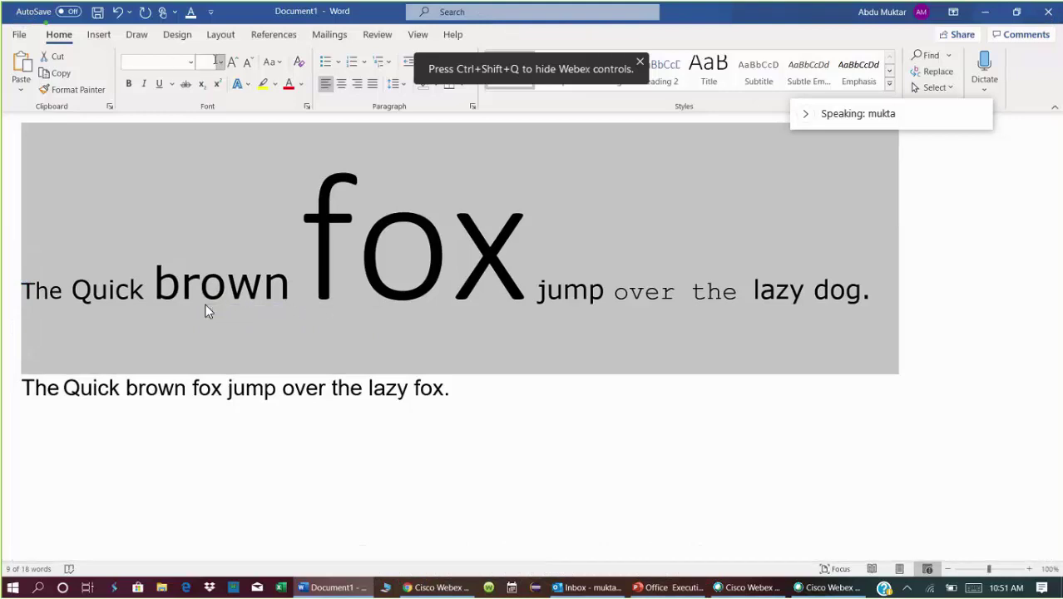
{"action": "left_click", "coordinate": [189, 61]}
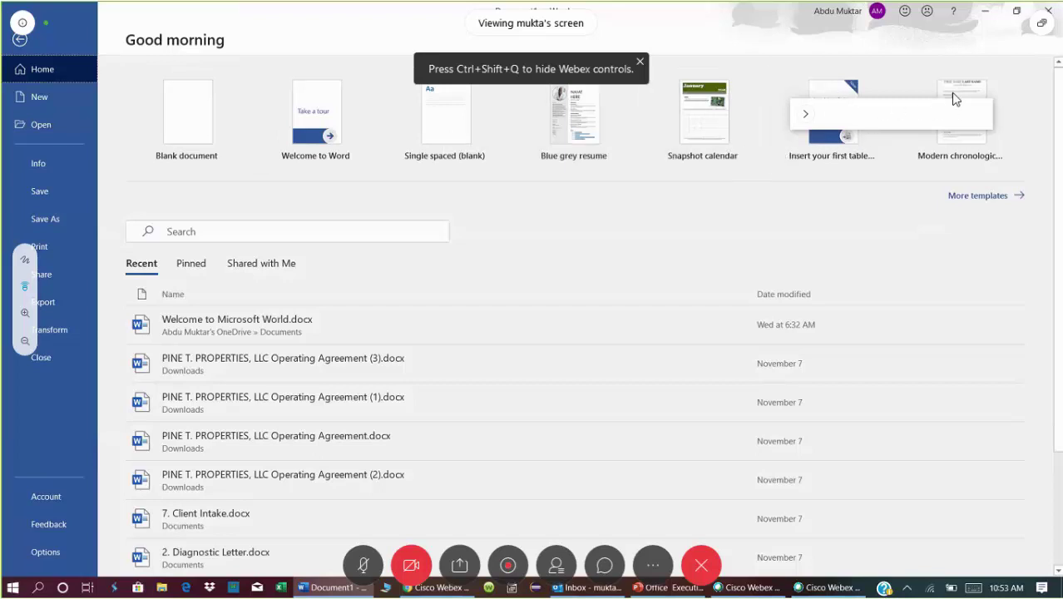
Step: Create a new document, Document2, from the Single spaced (blank) template
{"action": "left_click", "coordinate": [453, 114]}
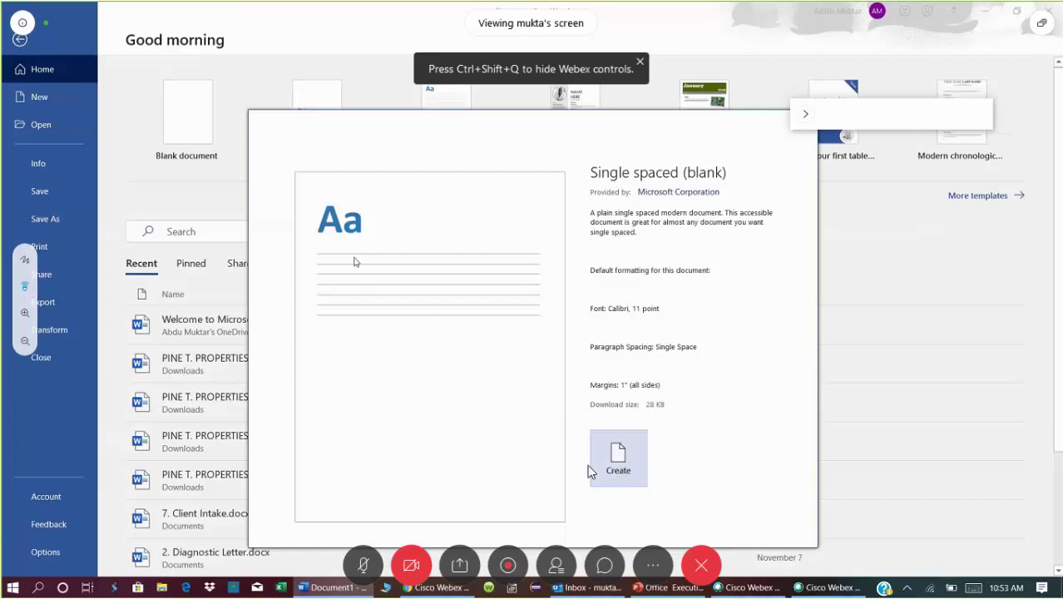
{"action": "left_click", "coordinate": [625, 472]}
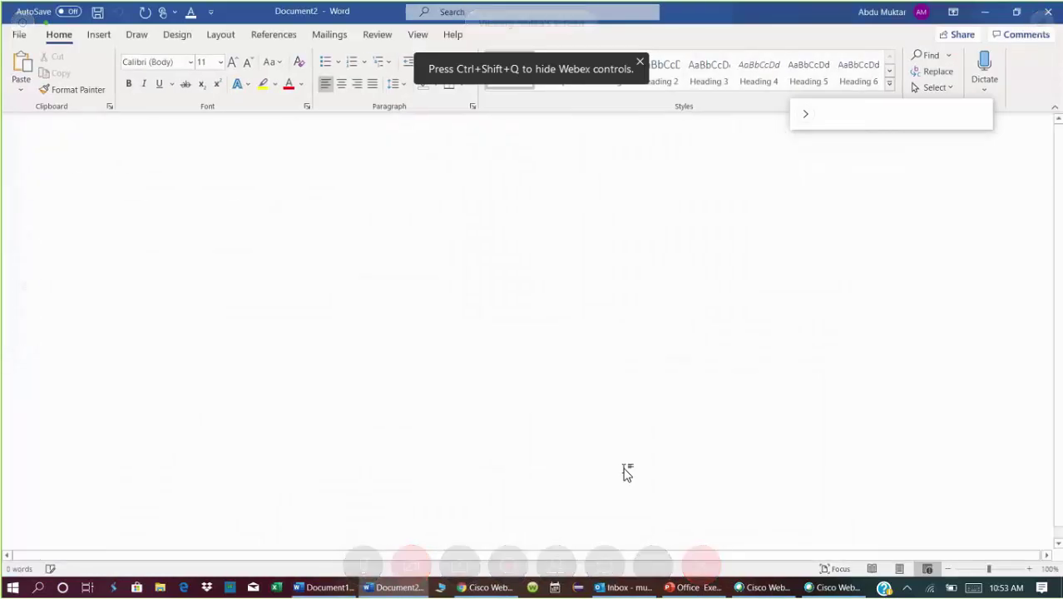
Step: Return to the File backstage Home screen from the empty Document2
{"action": "mouse_move", "coordinate": [406, 365]}
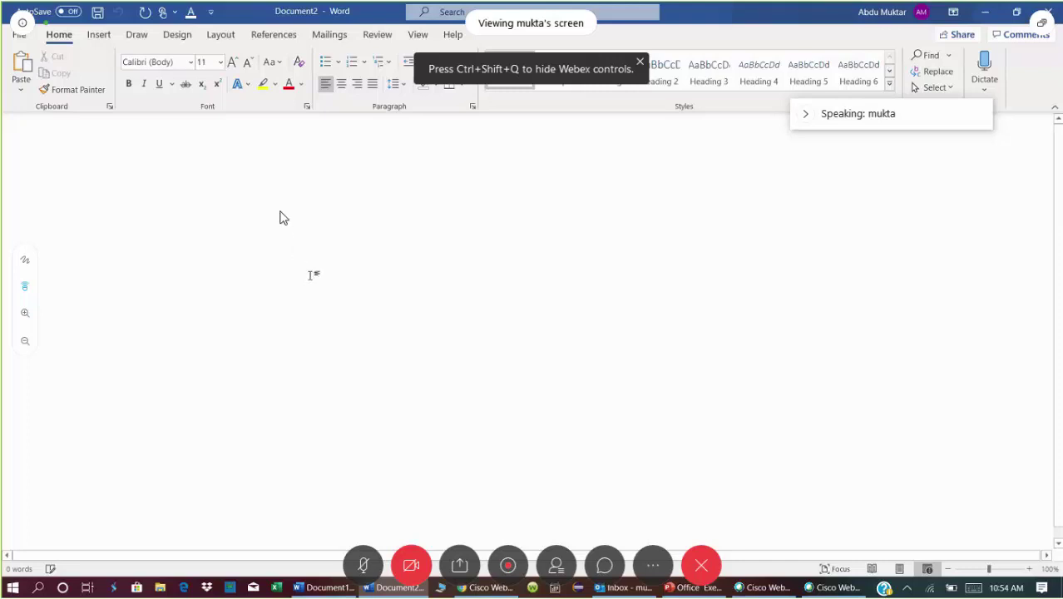
{"action": "left_click", "coordinate": [15, 36]}
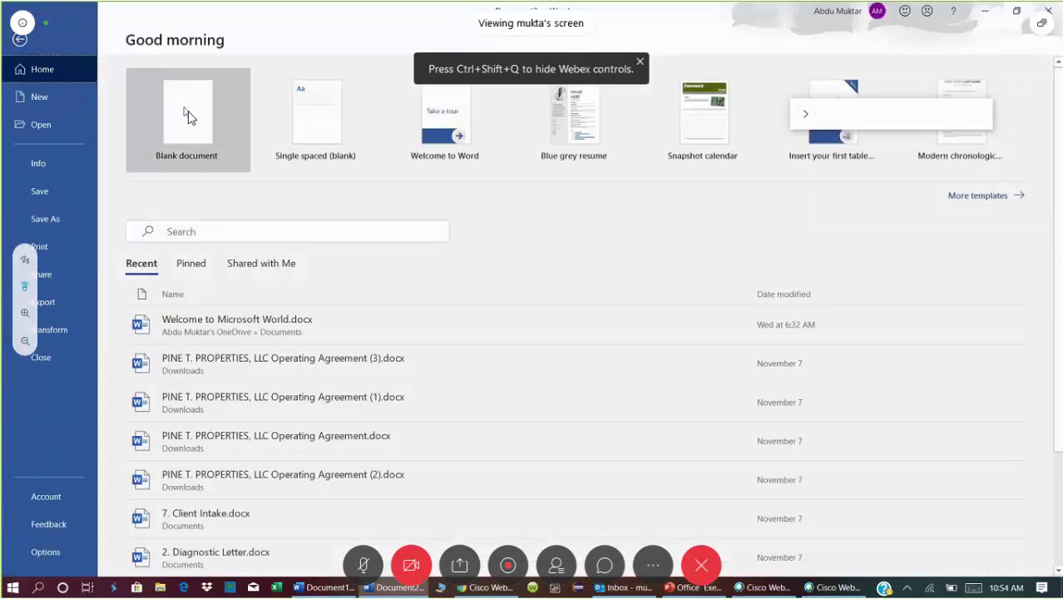
Step: Start a blank document and type 'To,' with 'The Manager' on the next line
{"action": "left_click", "coordinate": [188, 117]}
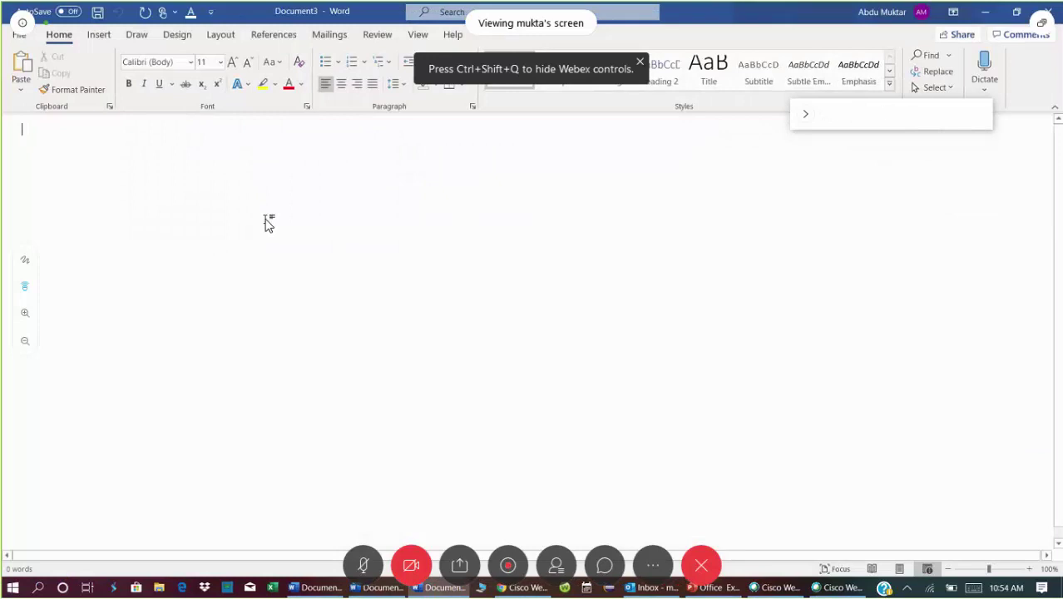
{"action": "type", "text": "To "}
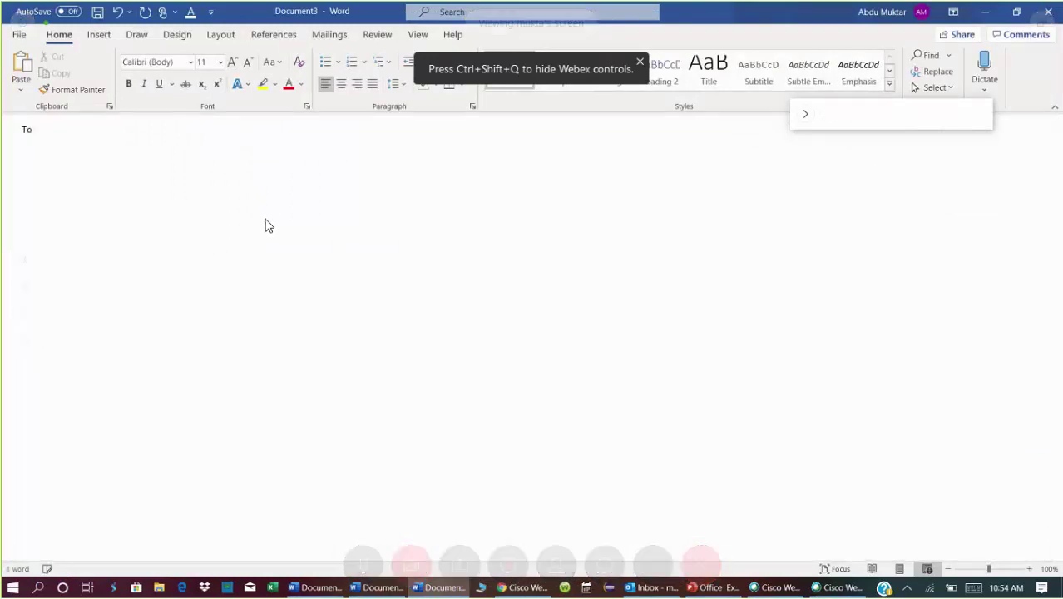
{"action": "type", "text": ","}
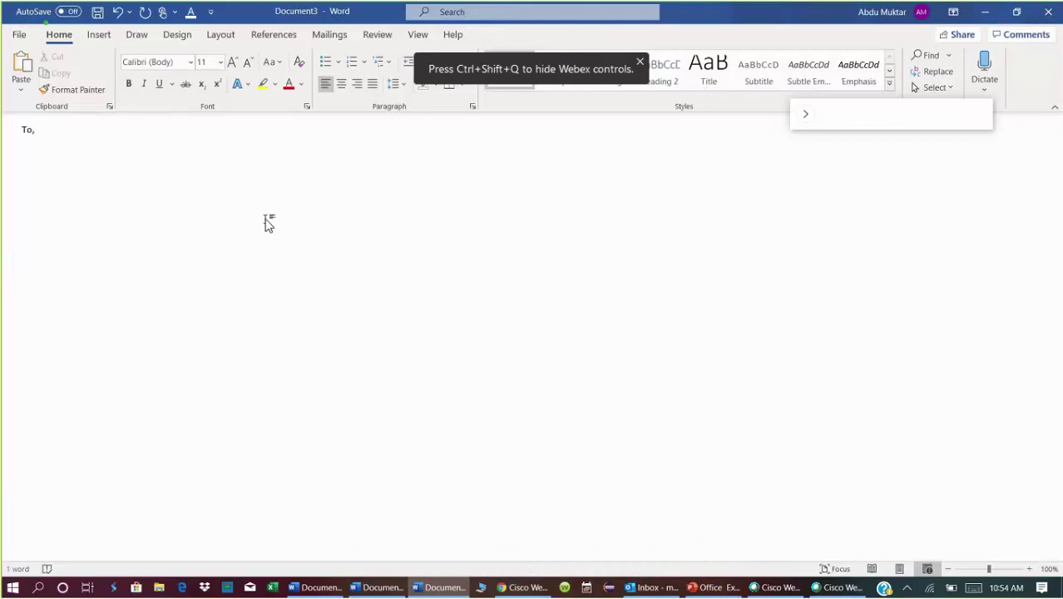
{"action": "key", "text": "Return"}
{"action": "type", "text": "The Ma"}
{"action": "type", "text": "nager"}
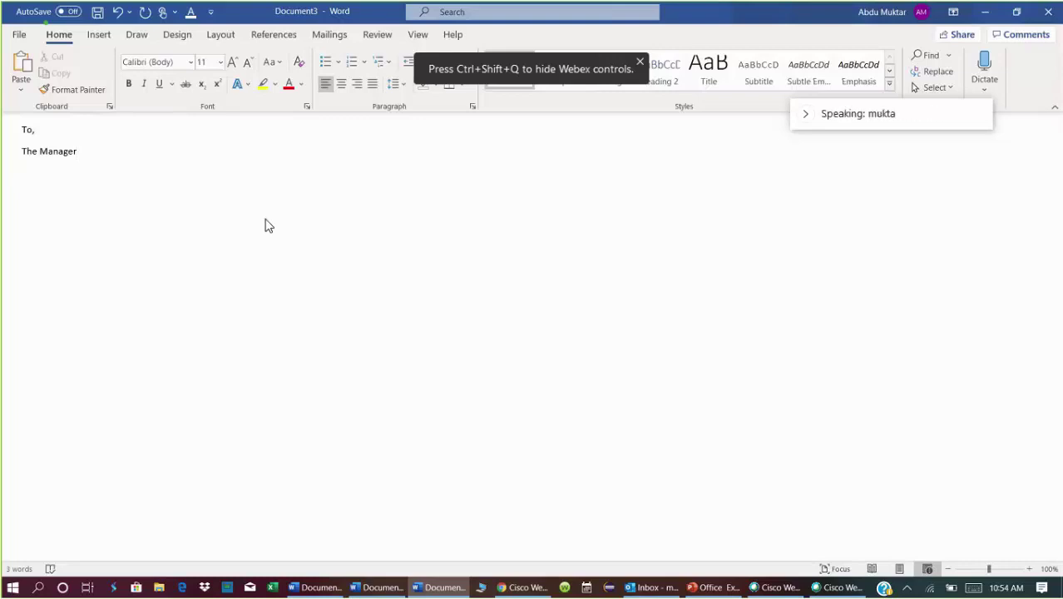
Step: Set the 'To,' and 'The Manager' lines to 16 pt font size
{"action": "triple_click", "coordinate": [15, 183]}
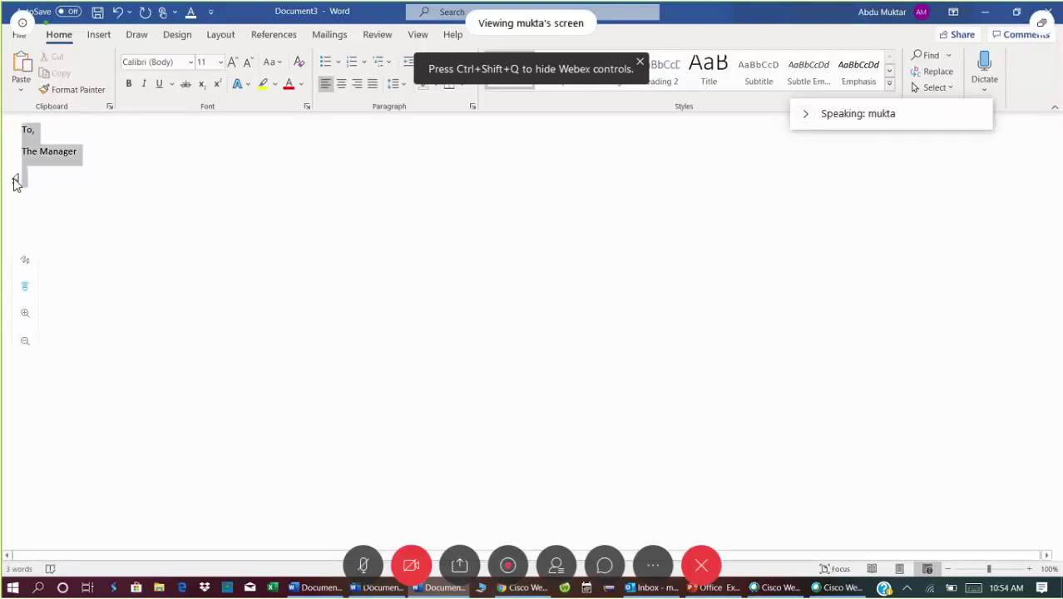
{"action": "left_click", "coordinate": [220, 63]}
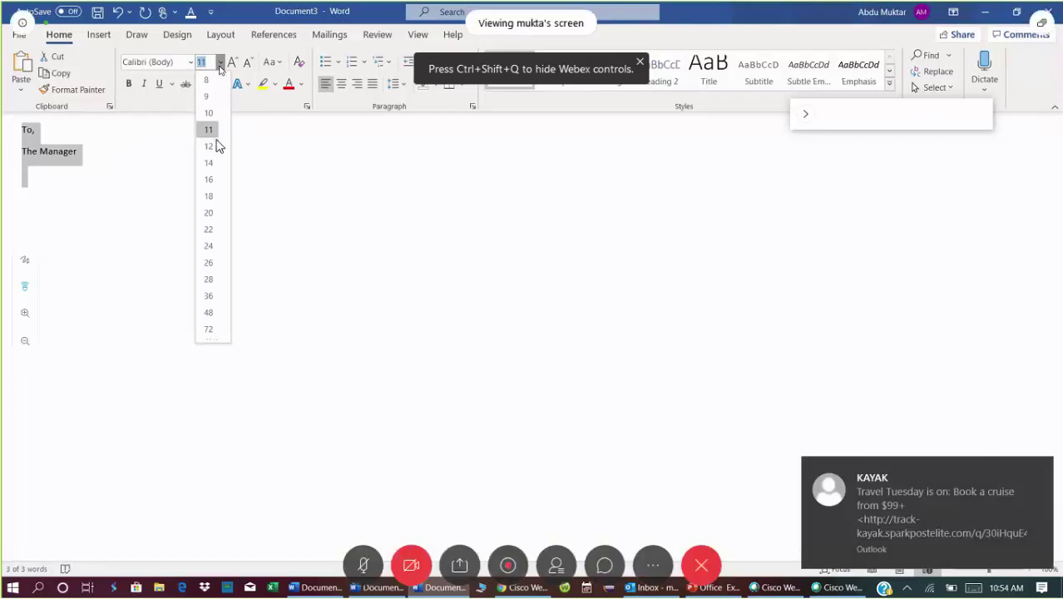
{"action": "left_click", "coordinate": [215, 181]}
{"action": "left_click", "coordinate": [161, 185]}
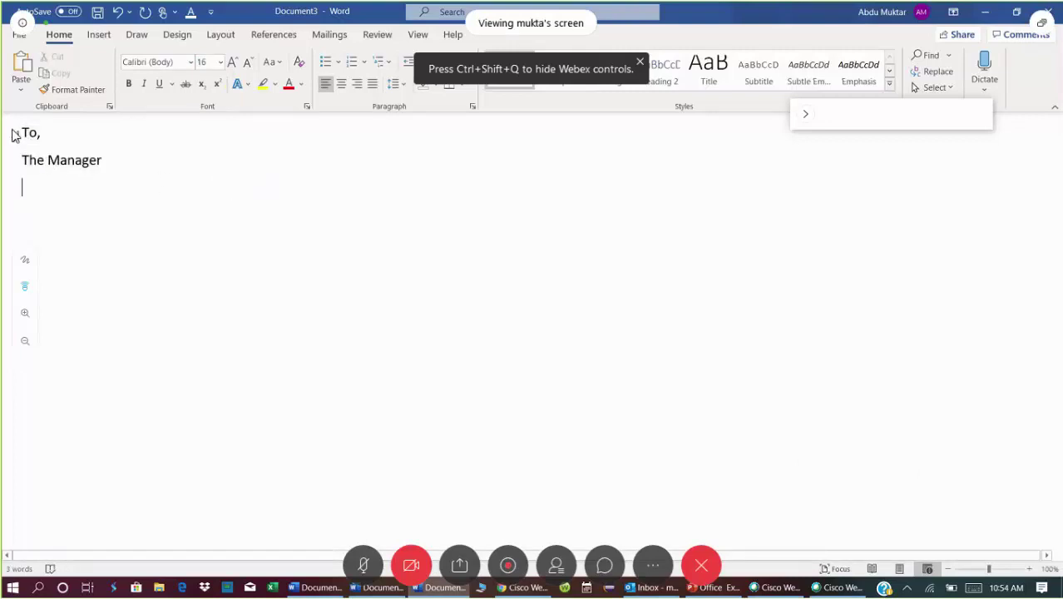
{"action": "triple_click", "coordinate": [15, 206]}
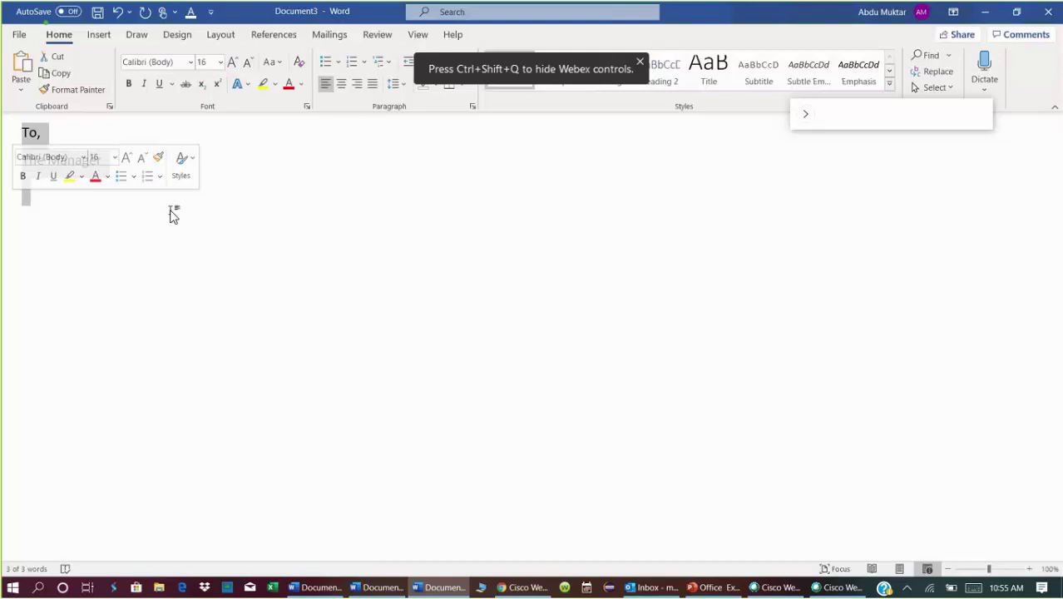
{"action": "left_click", "coordinate": [113, 216]}
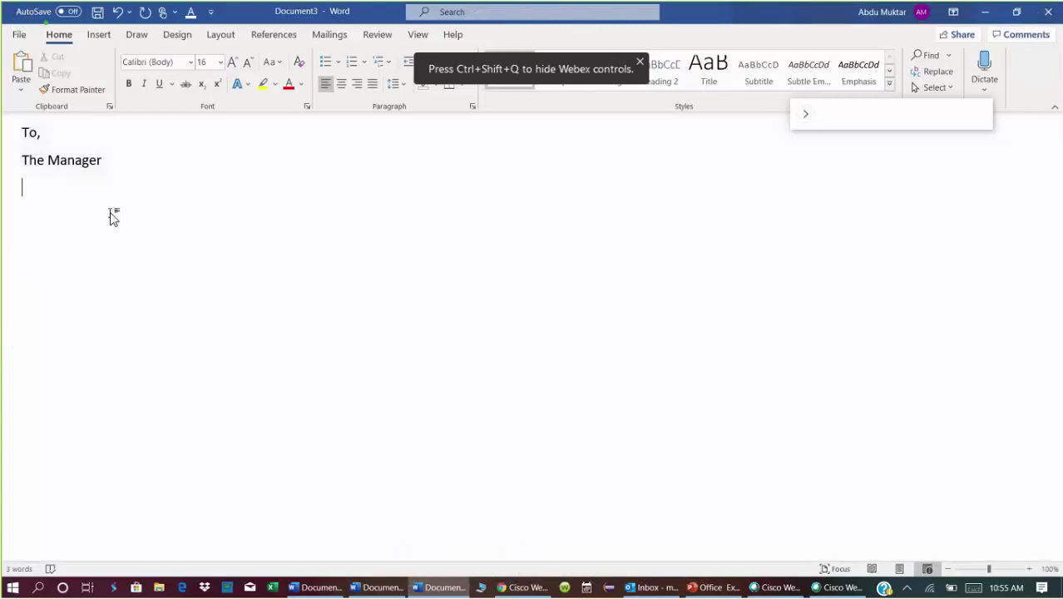
Step: Type the subject line 'Subject: to make a blab la.' below the opening lines
{"action": "key", "text": "Return"}
{"action": "key", "text": "Return"}
{"action": "type", "text": "Su"}
{"action": "type", "text": "bject"}
{"action": "type", "text": ":"}
{"action": "type", "text": " to make "}
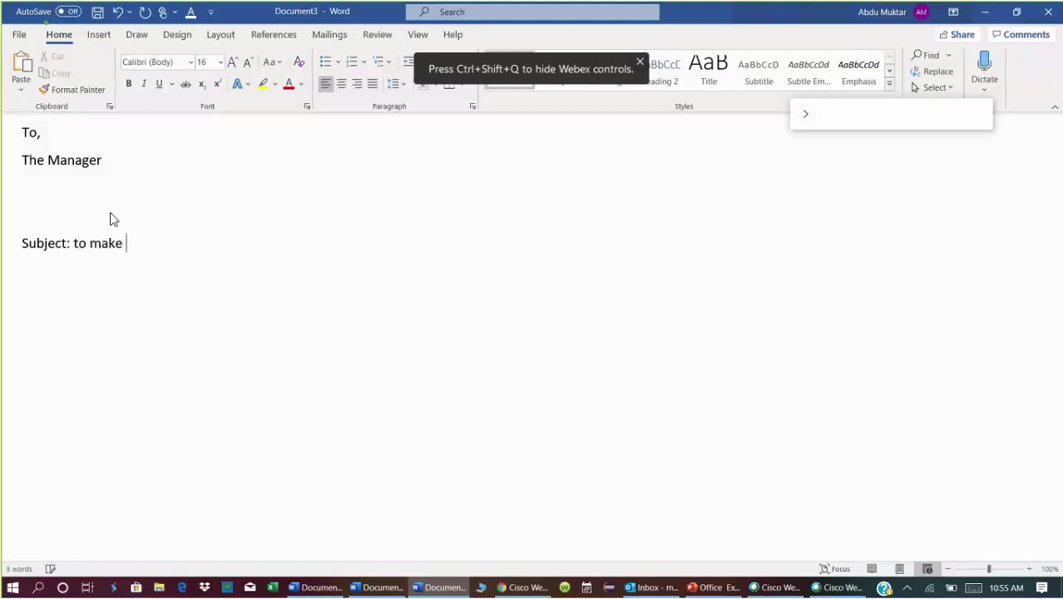
{"action": "type", "text": "a"}
{"action": "type", "text": "bla bl"}
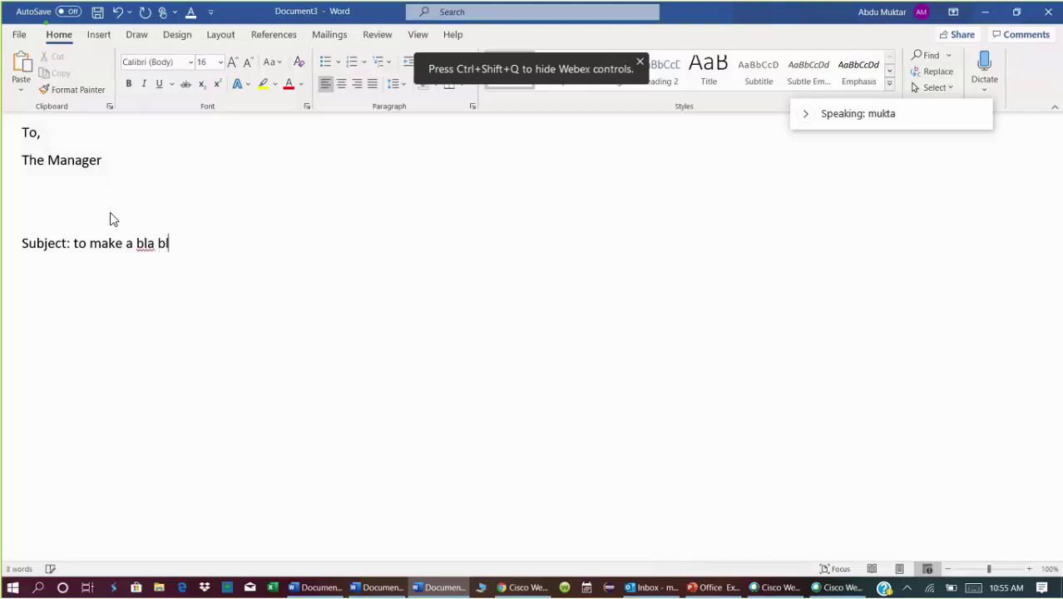
{"action": "key", "text": "BackSpace"}
{"action": "key", "text": "BackSpace"}
{"action": "key", "text": "BackSpace"}
{"action": "type", "text": "b la."}
Step: Add the salutation 'Dear sir,' followed by a line of placeholder body text
{"action": "key", "text": "Return"}
{"action": "key", "text": "Return"}
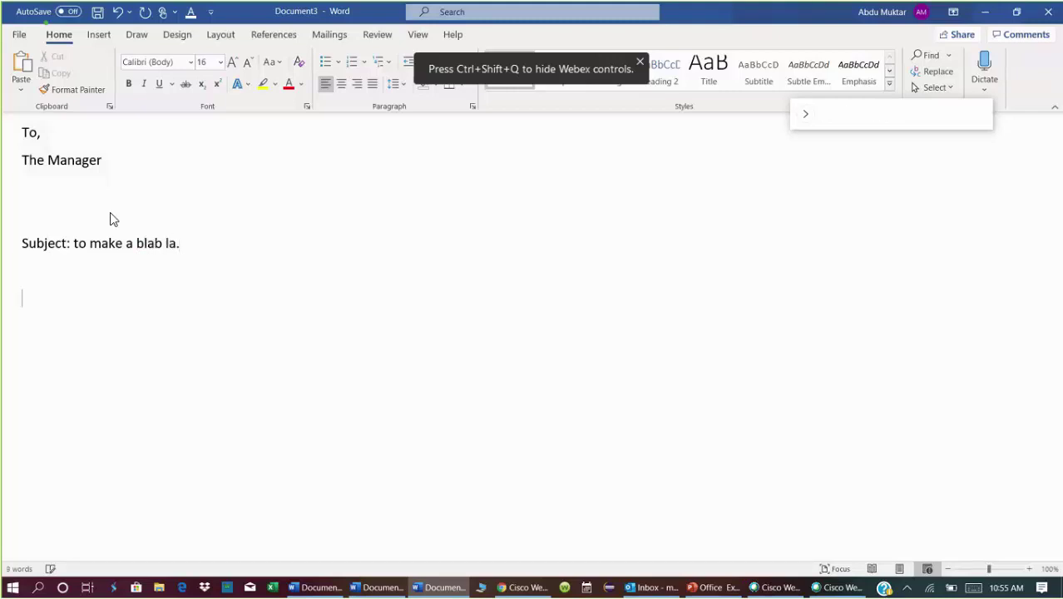
{"action": "type", "text": "Dear "}
{"action": "type", "text": "sir,m,"}
{"action": "key", "text": "Return"}
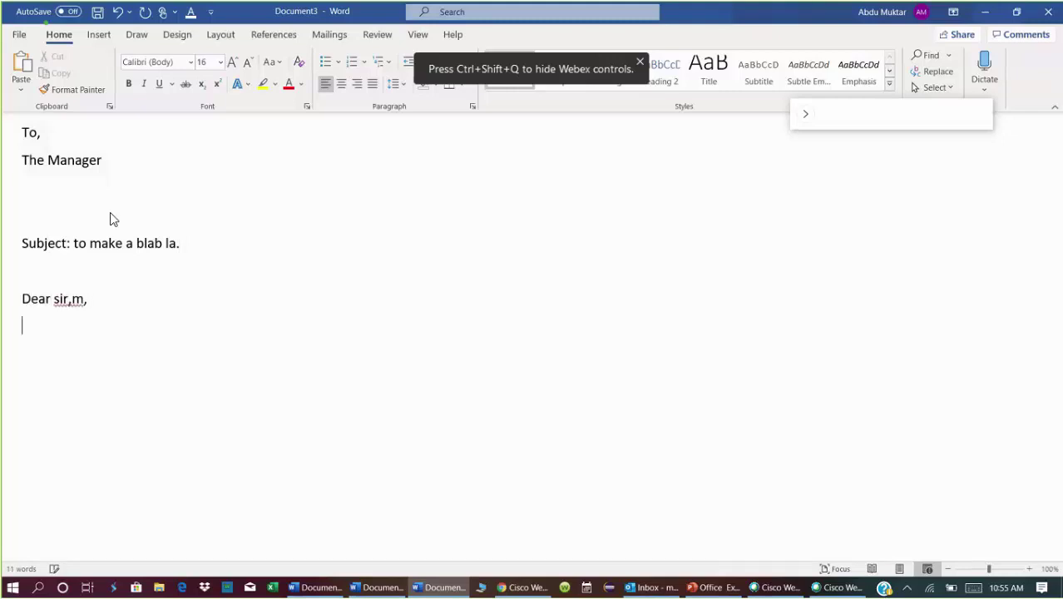
{"action": "key", "text": "BackSpace"}
{"action": "key", "text": "BackSpace"}
{"action": "key", "text": "BackSpace"}
{"action": "key", "text": "Return"}
{"action": "key", "text": "Return"}
{"action": "key", "text": "Return"}
{"action": "type", "text": "Asdf l;asdk"}
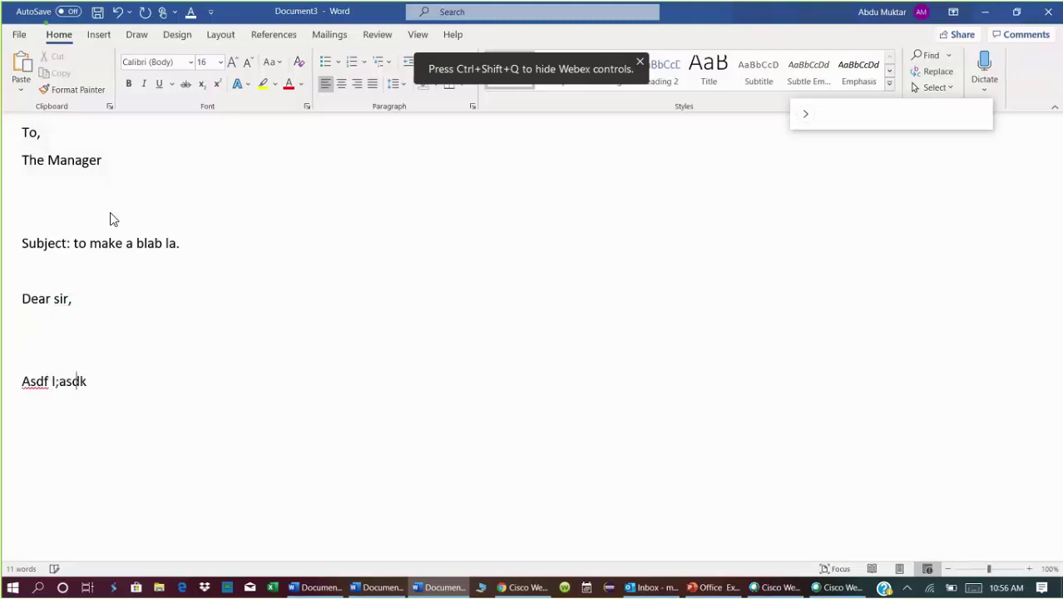
{"action": "type", "text": "jf ;laksdjf a;sldkfjsdlfkjsldkf "}
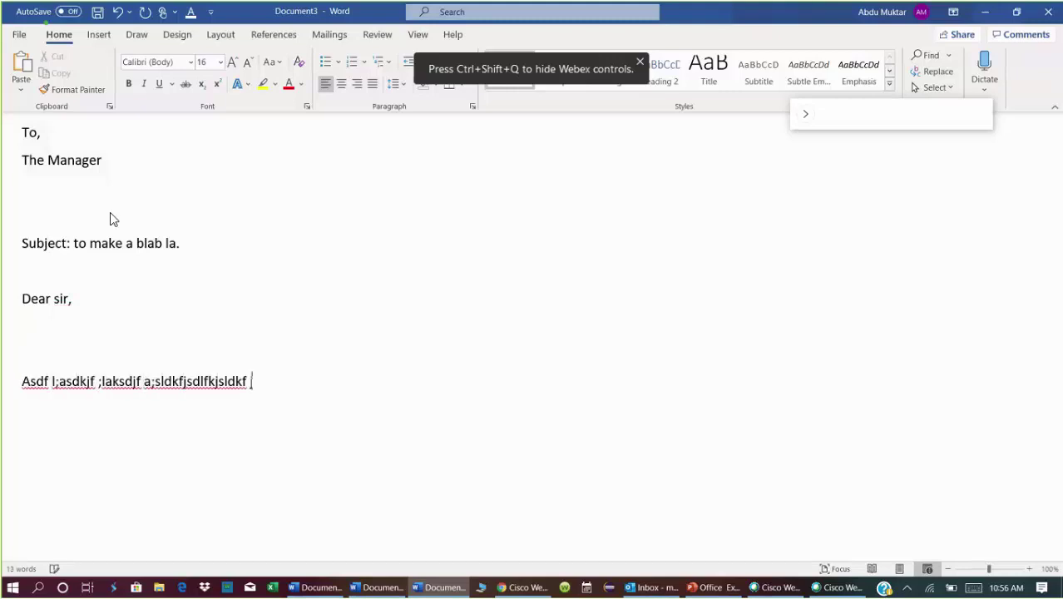
{"action": "type", "text": "jsd"}
{"action": "key", "text": "Return"}
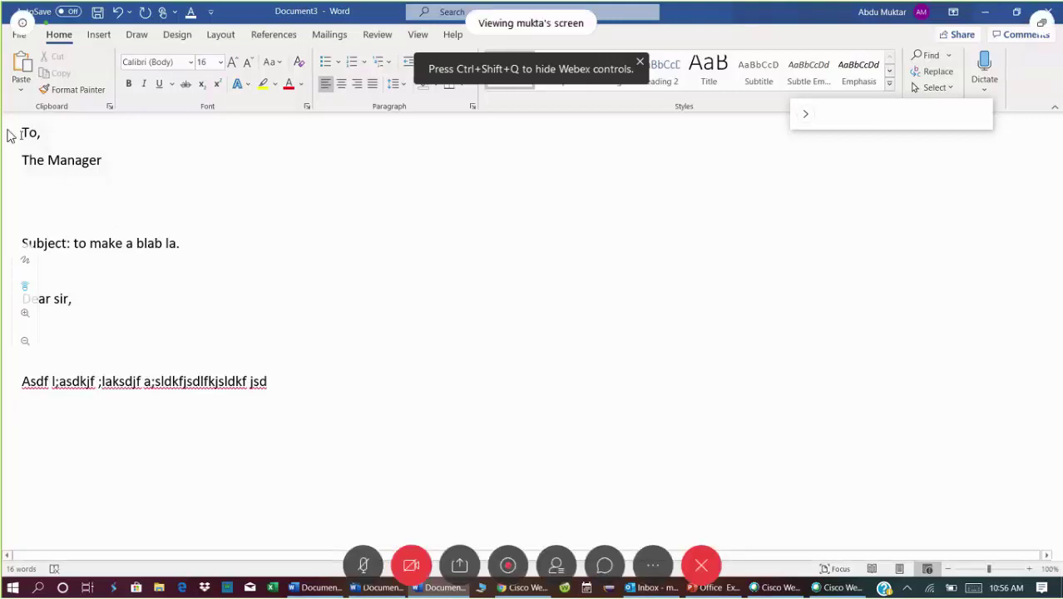
Step: Select the entire letter and change its font to Times New Roman
{"action": "mouse_move", "coordinate": [24, 133]}
{"action": "left_mouse_down"}
{"action": "mouse_move", "coordinate": [169, 344]}
{"action": "mouse_move", "coordinate": [281, 396]}
{"action": "left_mouse_up"}
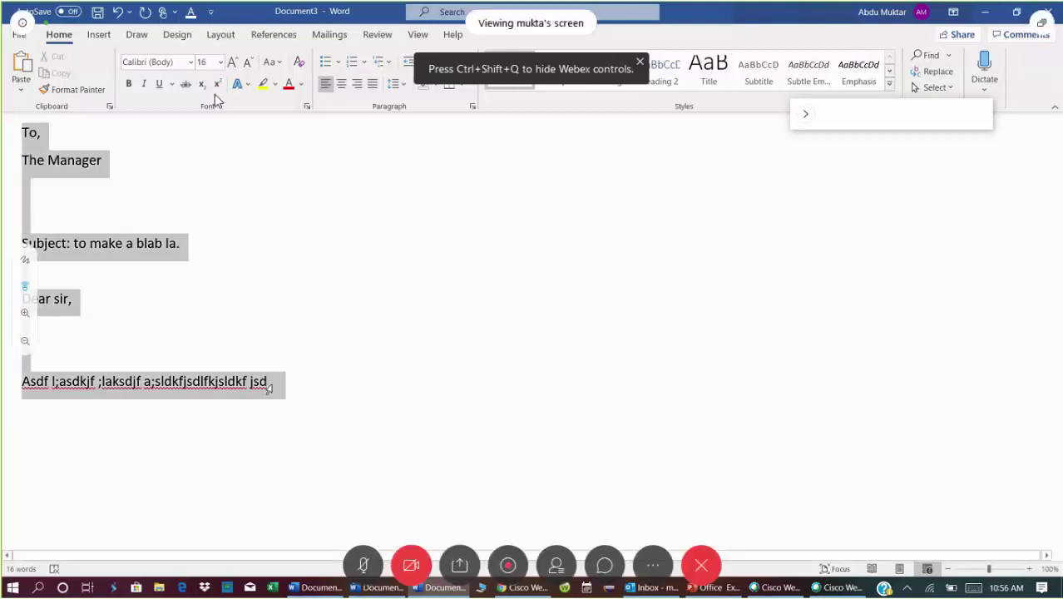
{"action": "left_click", "coordinate": [191, 63]}
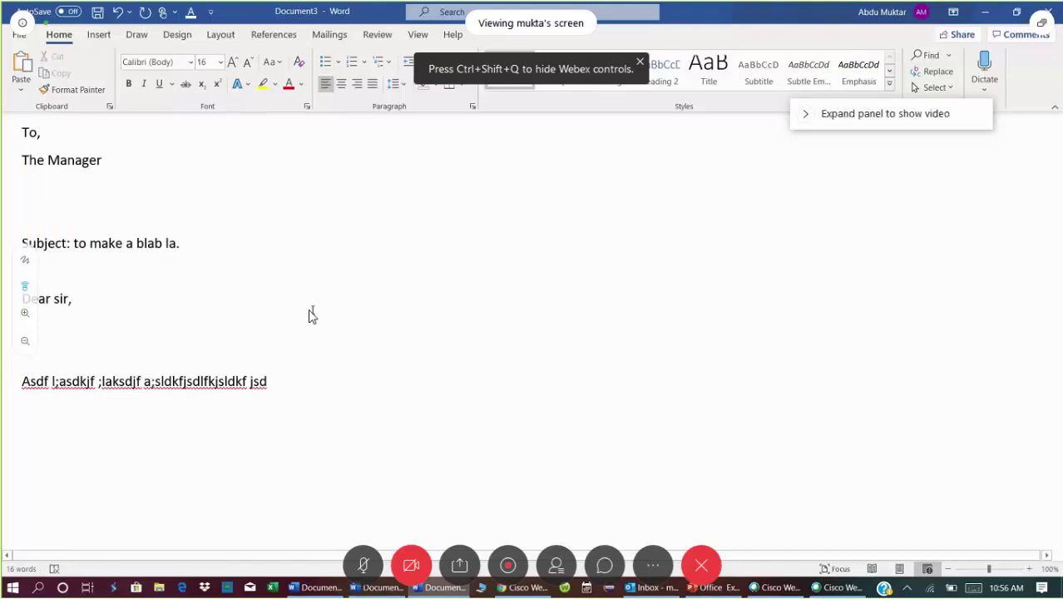
{"action": "key", "text": "ctrl+a"}
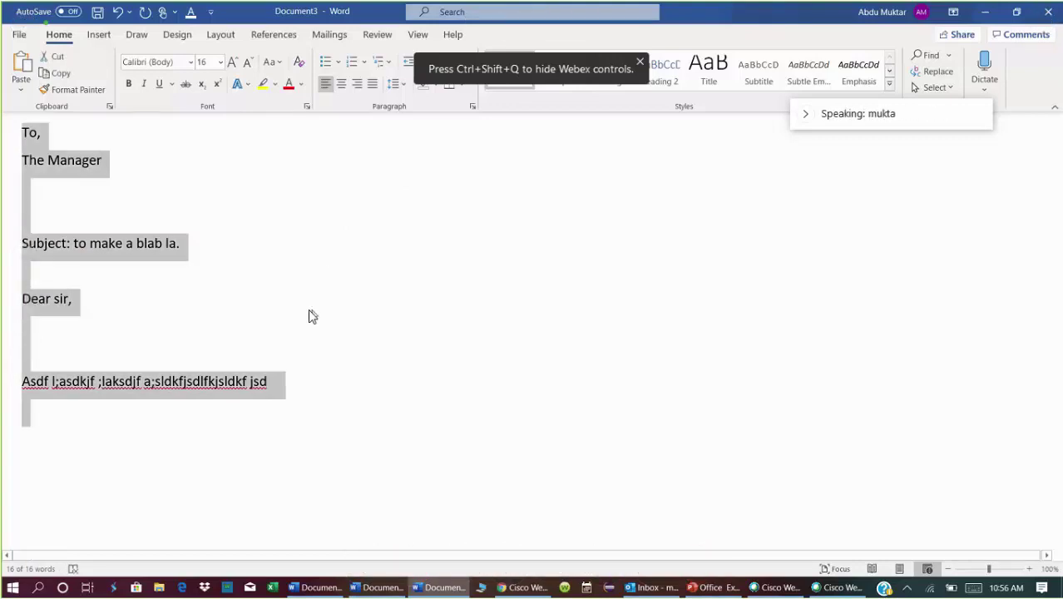
{"action": "left_click", "coordinate": [252, 291]}
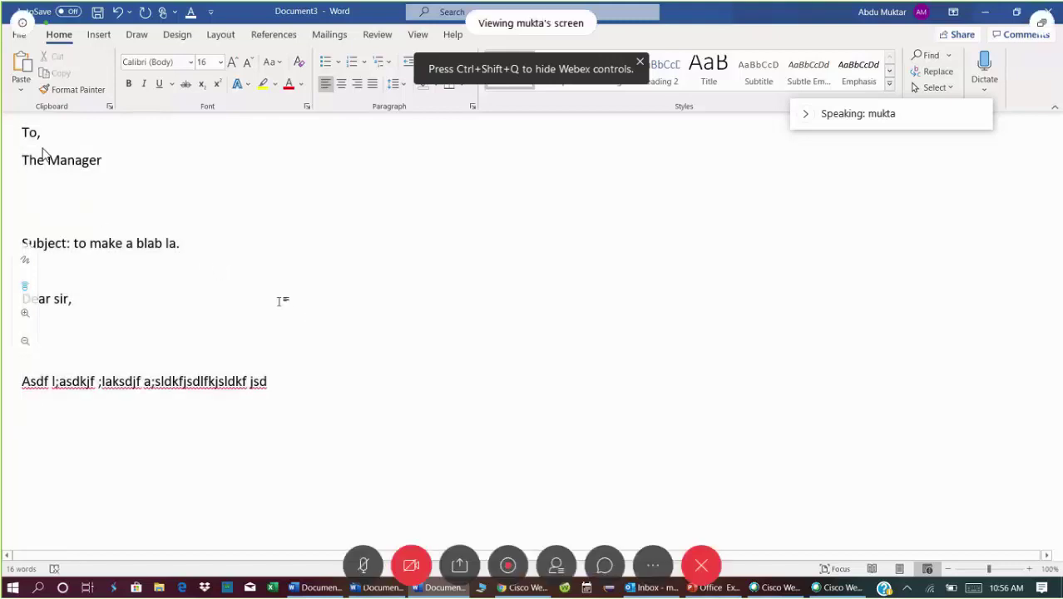
{"action": "left_click_drag", "start_coordinate": [23, 131], "coordinate": [241, 338]}
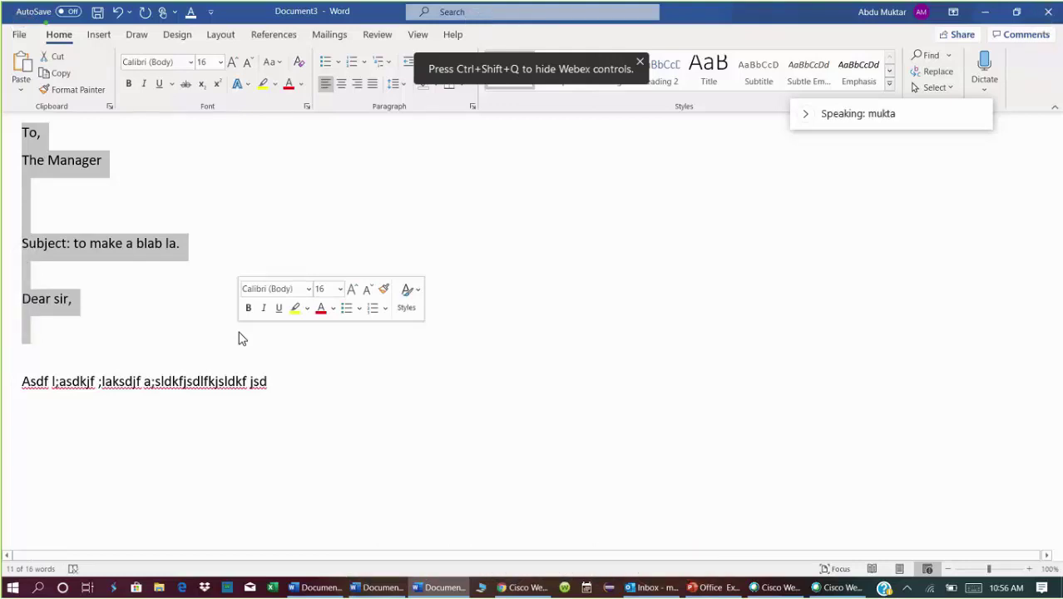
{"action": "left_click", "coordinate": [222, 382]}
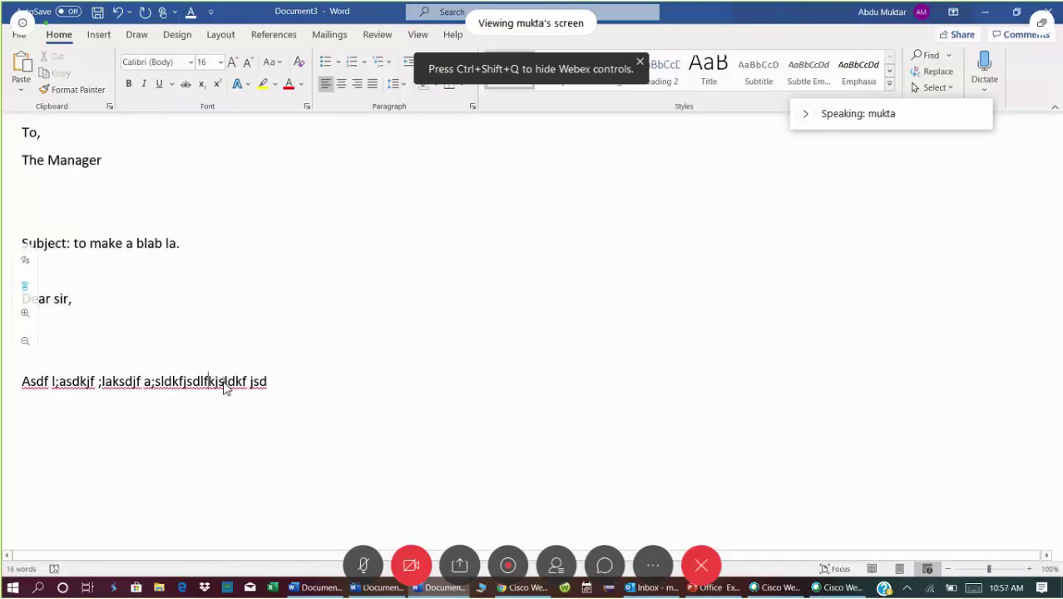
{"action": "key", "text": "ctrl+a"}
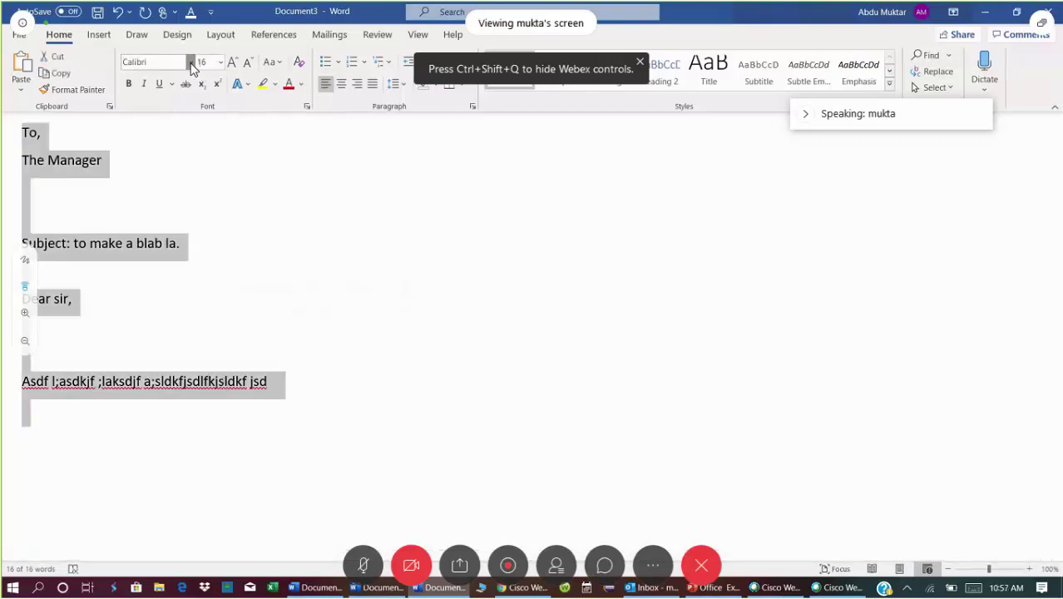
{"action": "left_click", "coordinate": [190, 63]}
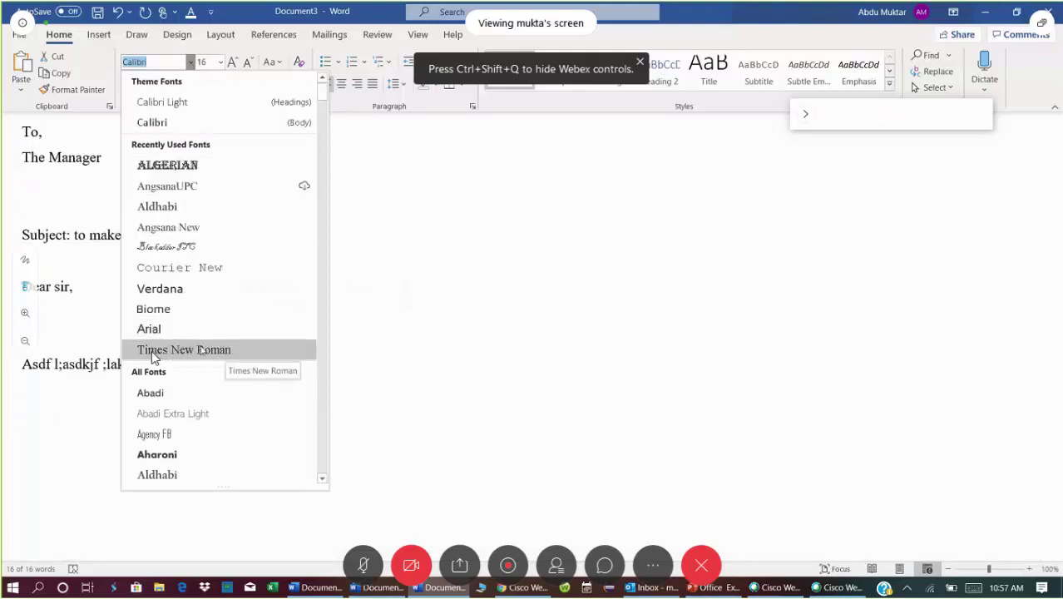
{"action": "left_click", "coordinate": [231, 354]}
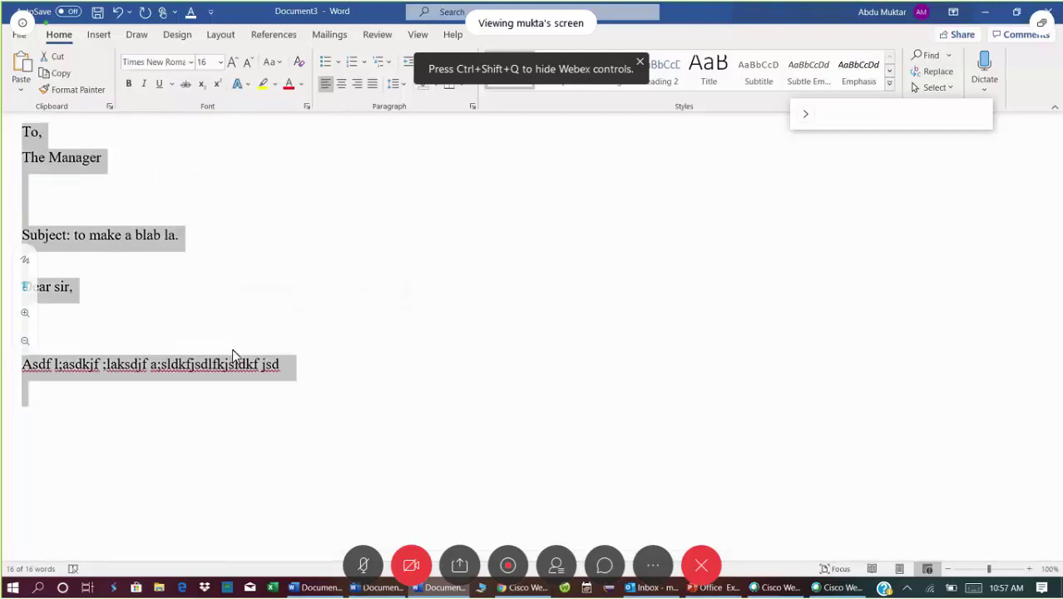
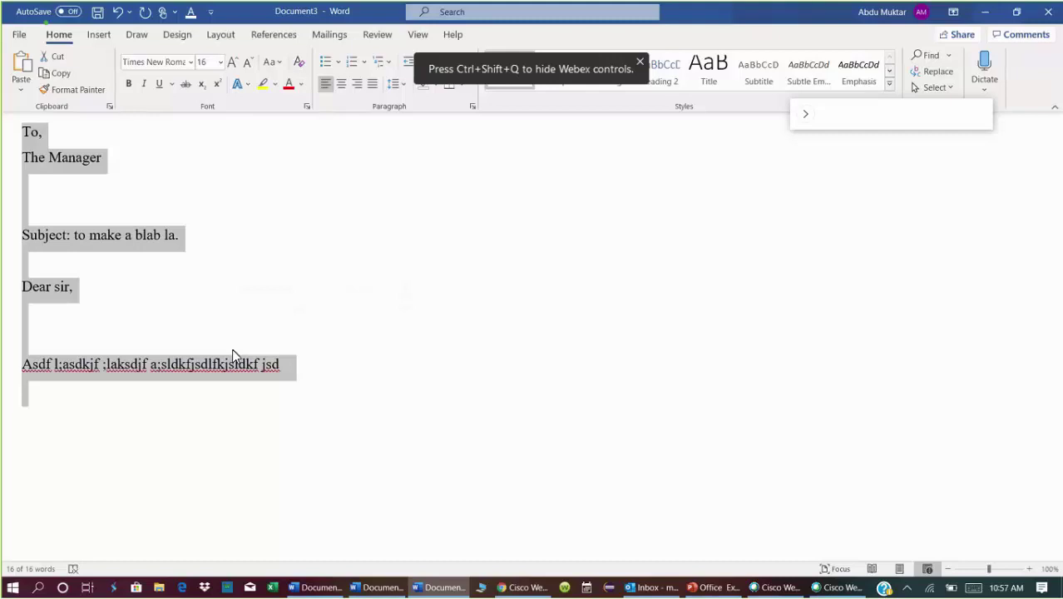
Step: Set the letter text in Arial at 12 pt, briefly trying 10 pt first
{"action": "mouse_move", "coordinate": [223, 342]}
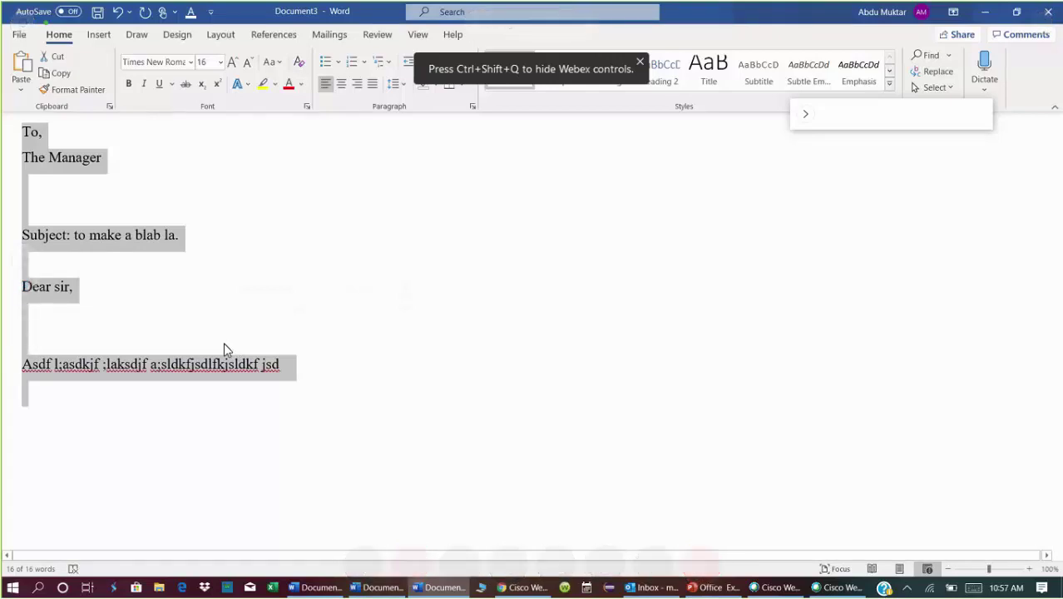
{"action": "left_click", "coordinate": [191, 63]}
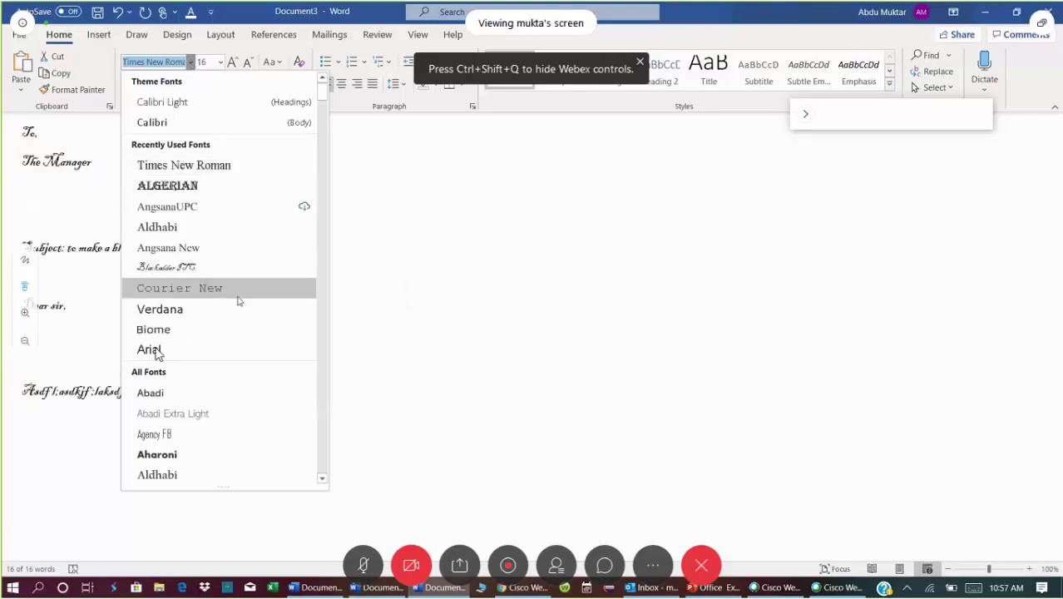
{"action": "left_click", "coordinate": [155, 350]}
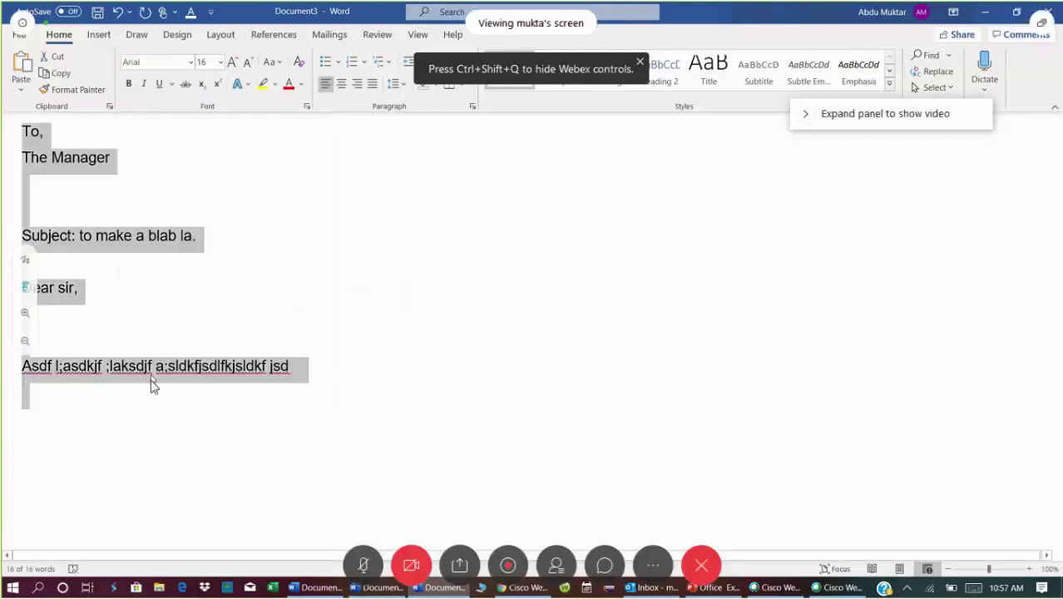
{"action": "left_click", "coordinate": [220, 64]}
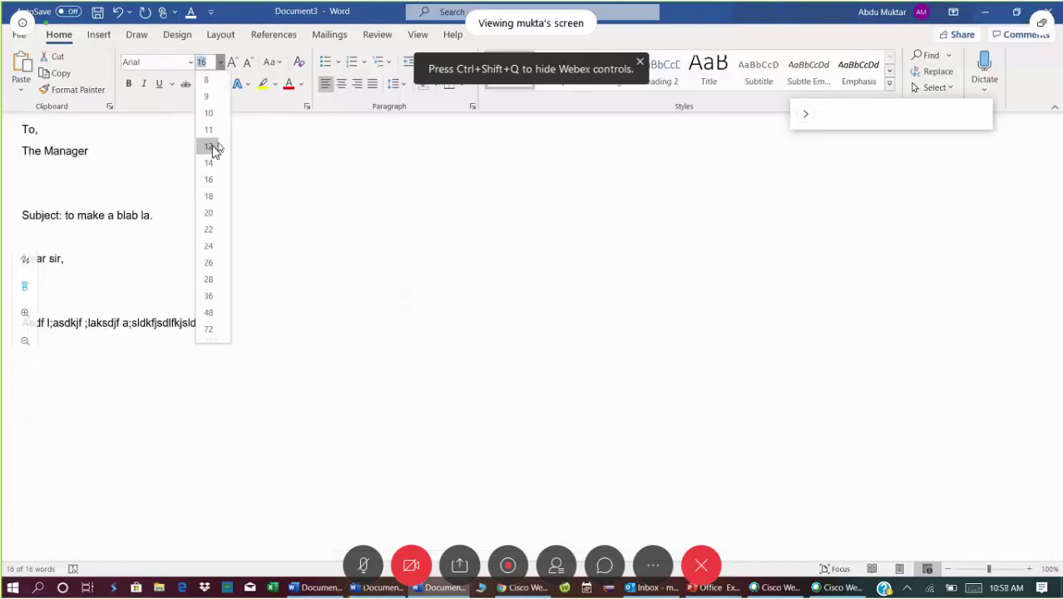
{"action": "left_click", "coordinate": [211, 146]}
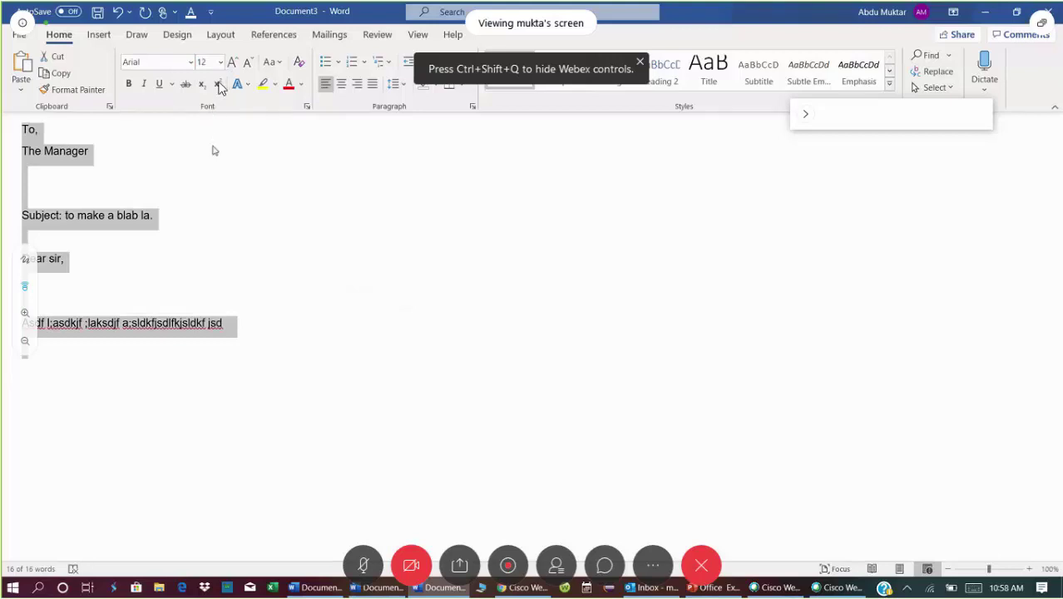
{"action": "left_click", "coordinate": [221, 63]}
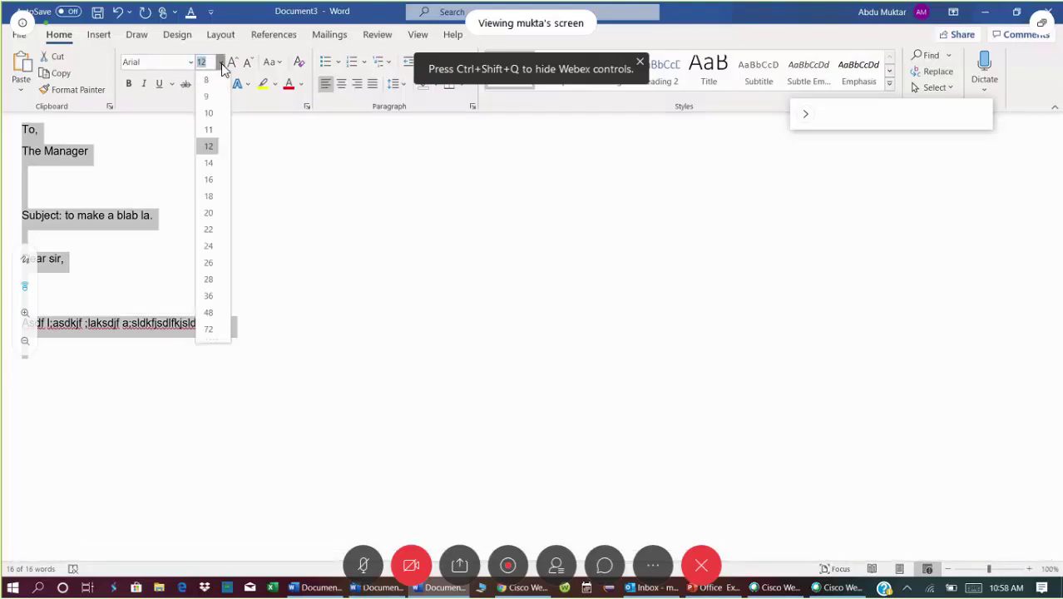
{"action": "left_click", "coordinate": [216, 113]}
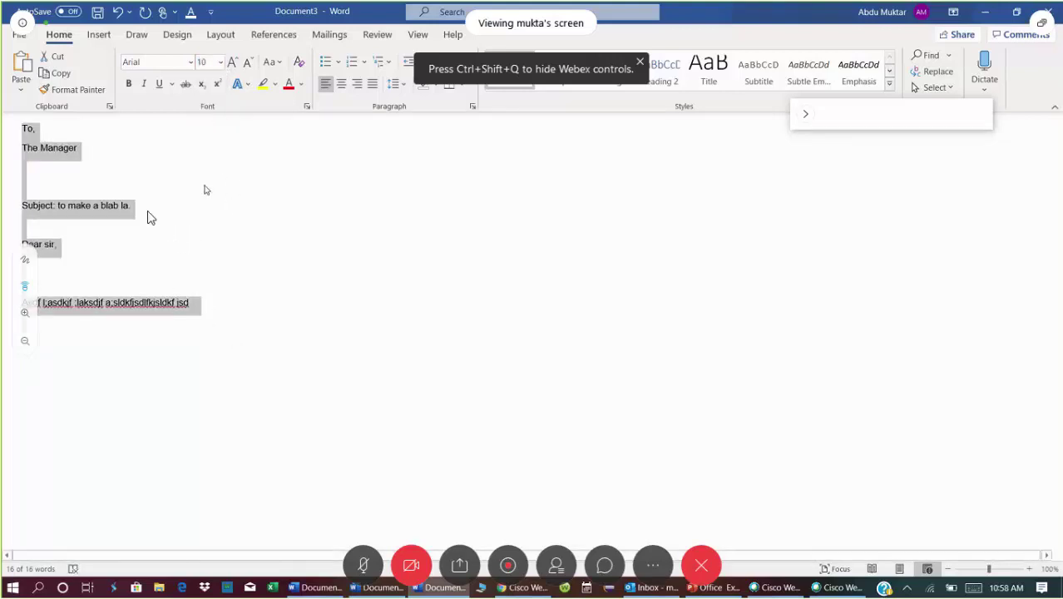
{"action": "left_click", "coordinate": [220, 63]}
{"action": "left_click", "coordinate": [210, 147]}
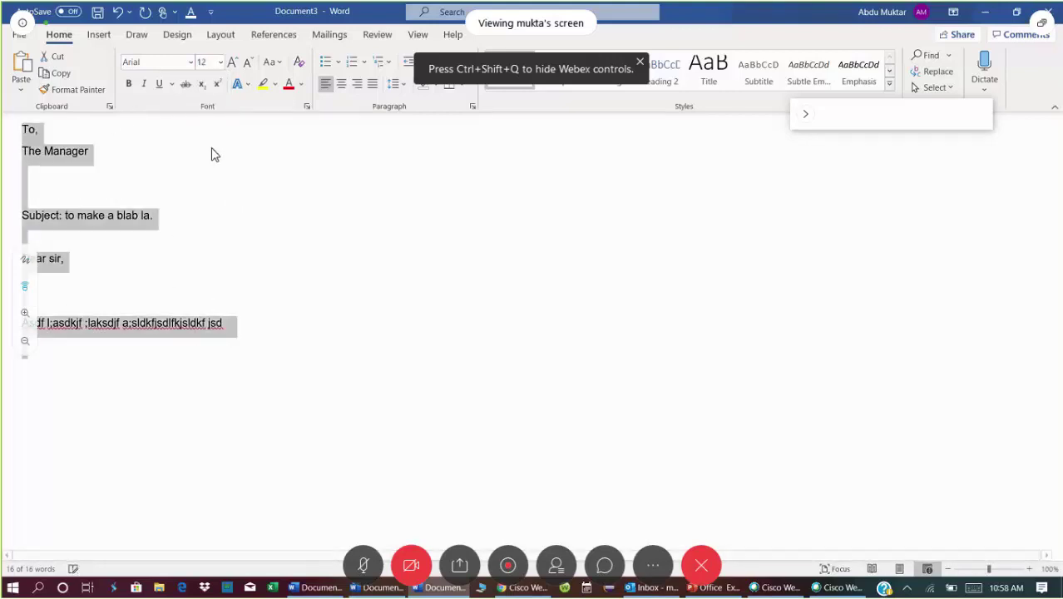
Step: Switch the letter back to Times New Roman 14 pt, then delete all its text
{"action": "left_click", "coordinate": [191, 64]}
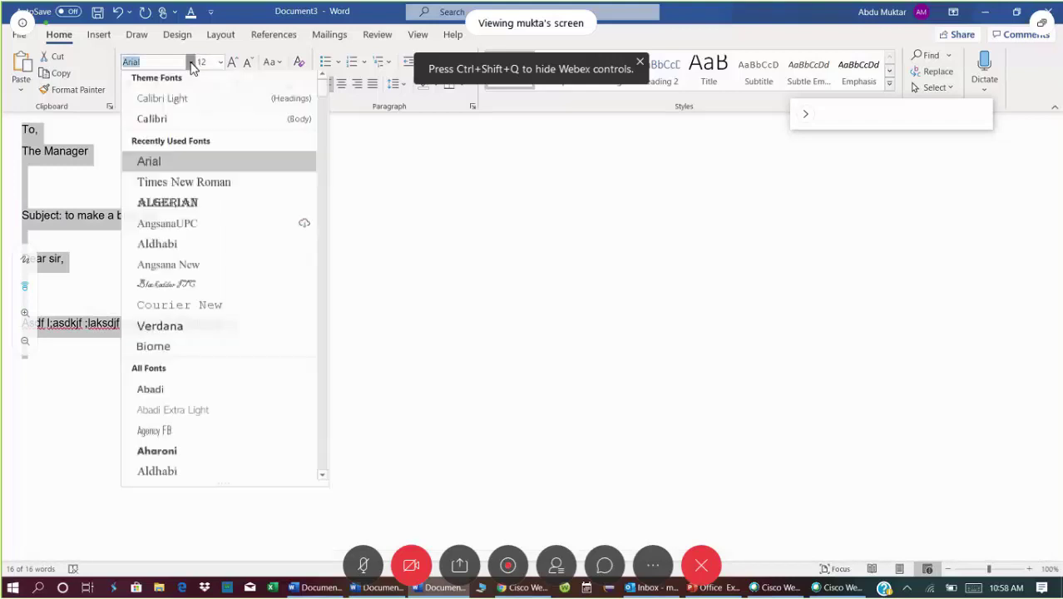
{"action": "left_click", "coordinate": [205, 186]}
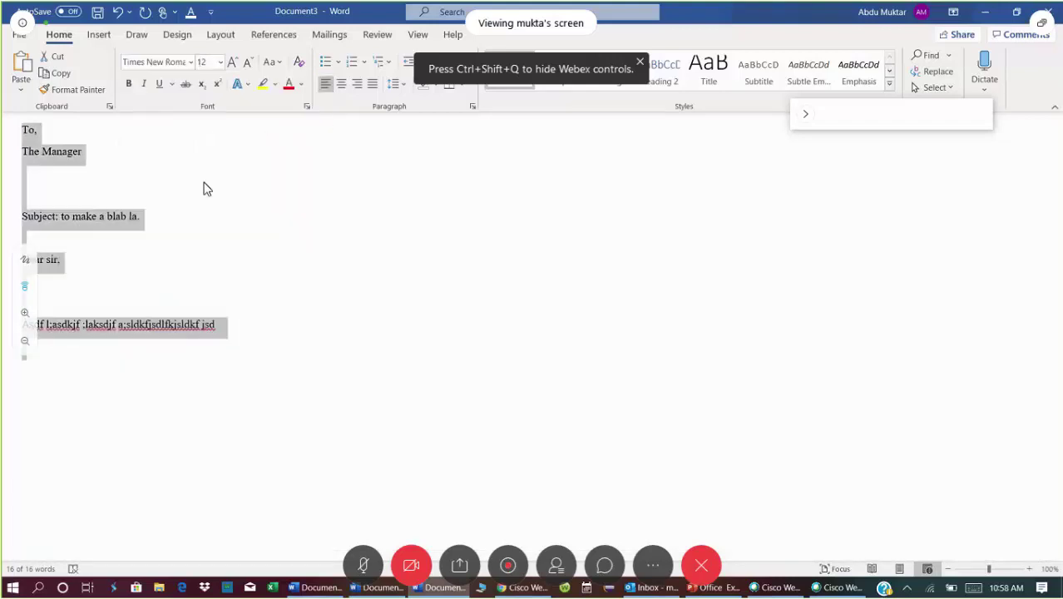
{"action": "left_click", "coordinate": [220, 63]}
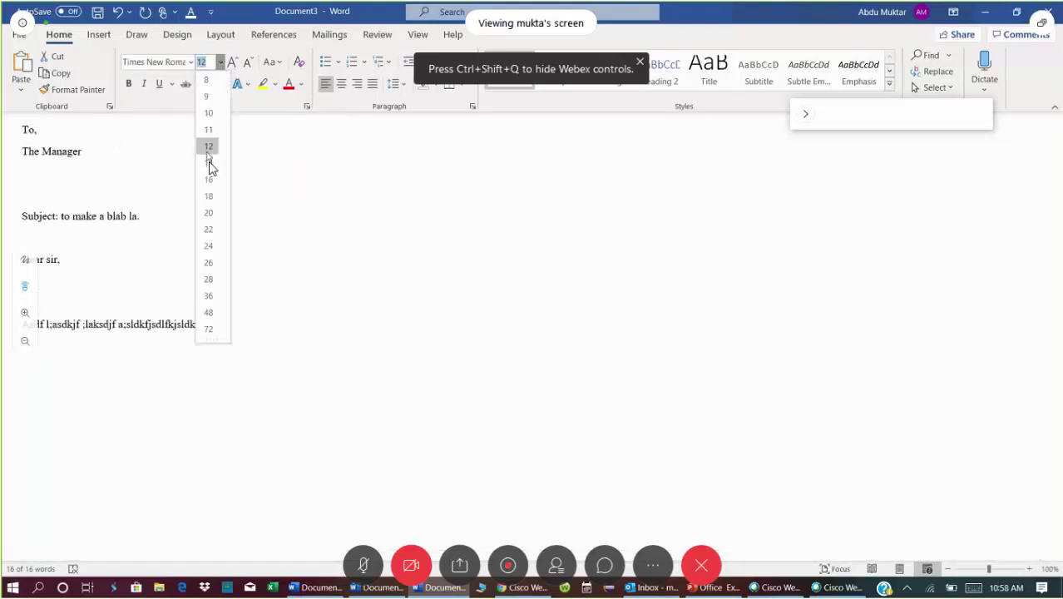
{"action": "left_click", "coordinate": [209, 162]}
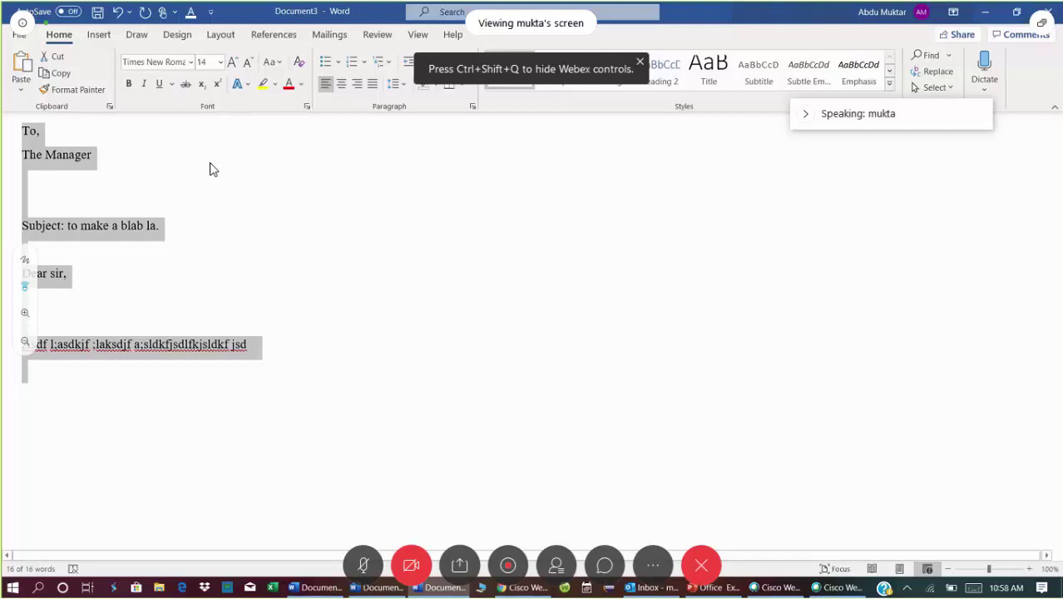
{"action": "key", "text": "BackSpace"}
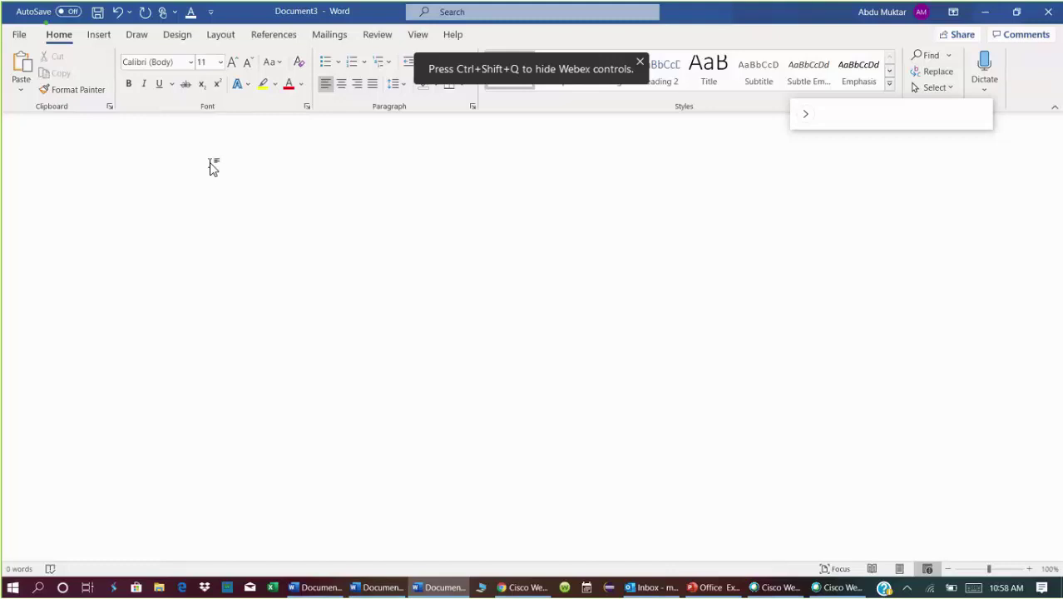
Step: Type 'Title name', then 'paragraph' on the next line, and select and copy that word
{"action": "type", "text": "T"}
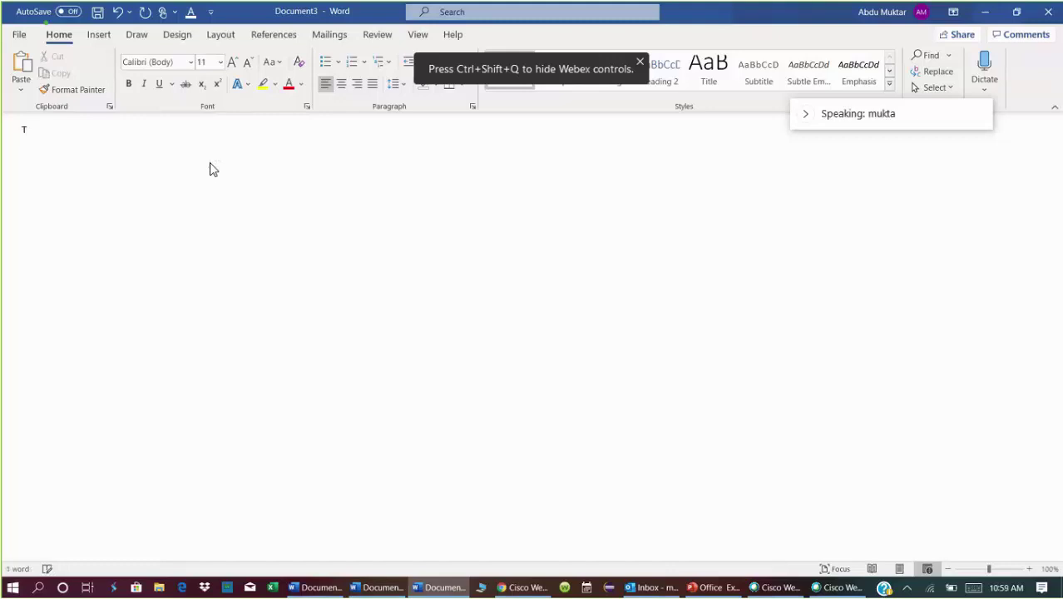
{"action": "type", "text": "itle "}
{"action": "type", "text": "name"}
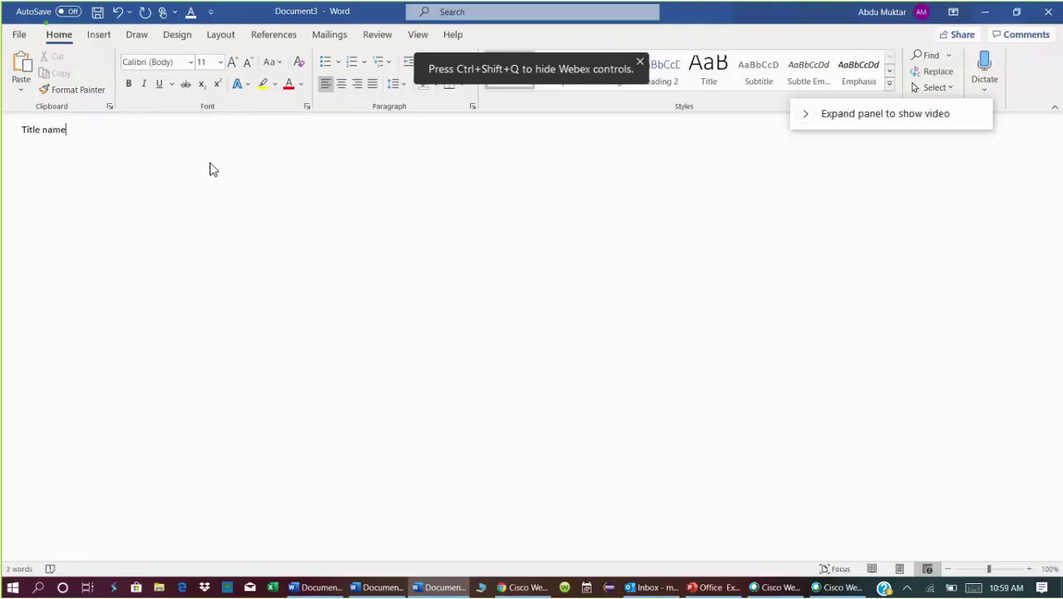
{"action": "key", "text": "Return"}
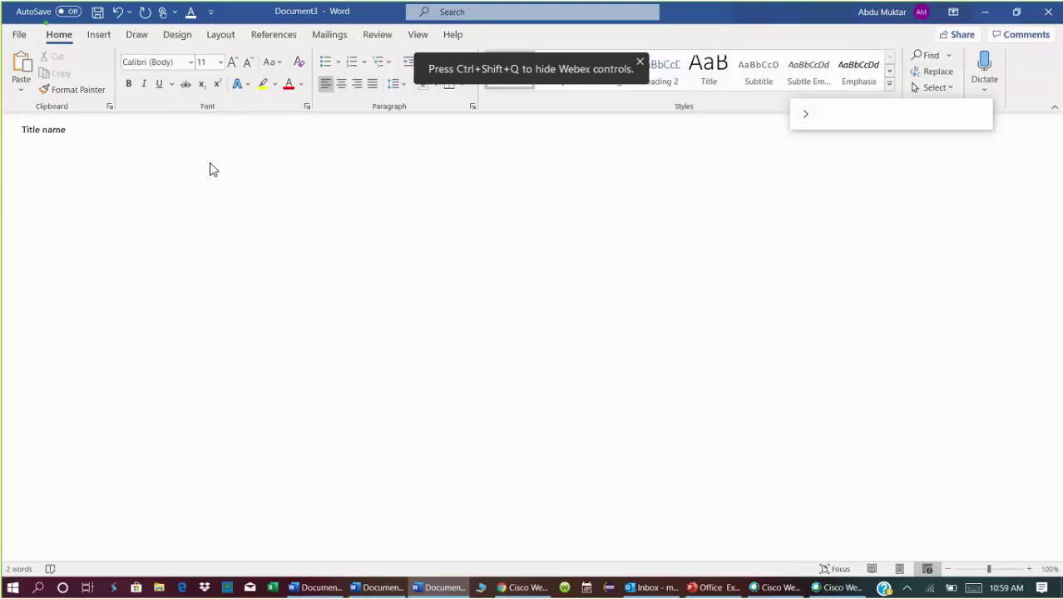
{"action": "type", "text": "para"}
{"action": "type", "text": "graph"}
{"action": "key", "text": "shift+Home"}
{"action": "key", "text": "Left"}
{"action": "key", "text": "shift+End"}
{"action": "key", "text": "ctrl+c"}
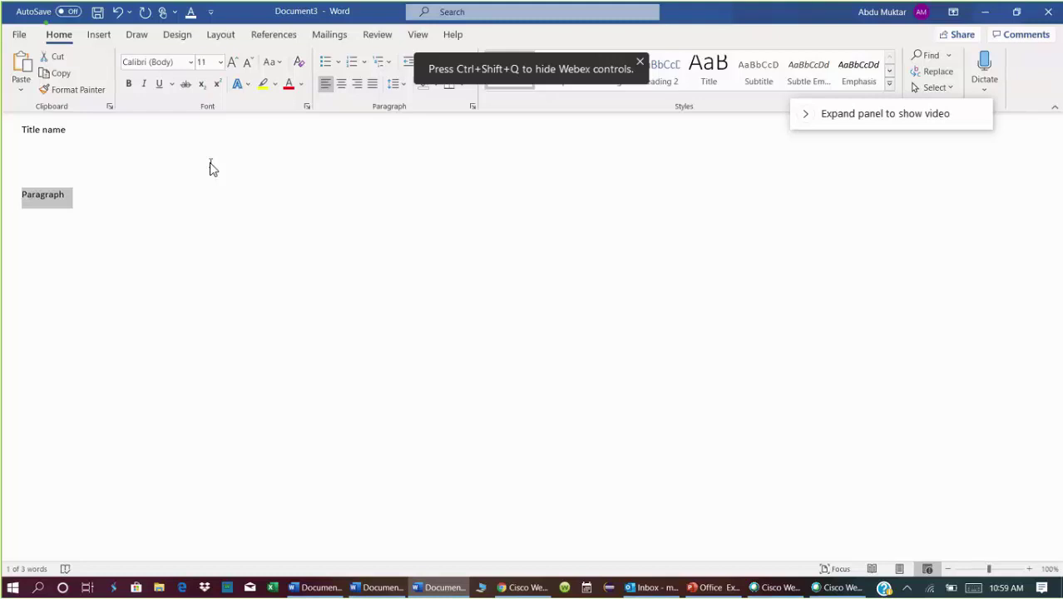
{"action": "key", "text": "Left"}
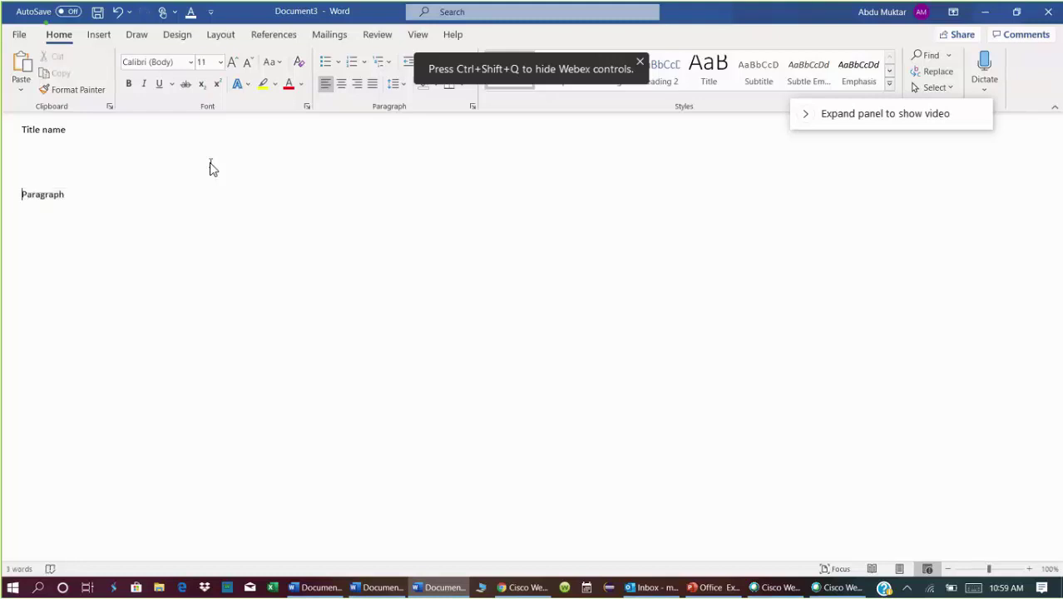
{"action": "key", "text": "End"}
Step: Paste 'Paragraph' repeatedly to fill three lines, ending with a full stop
{"action": "key", "text": "ctrl+v"}
{"action": "key", "text": "ctrl+v"}
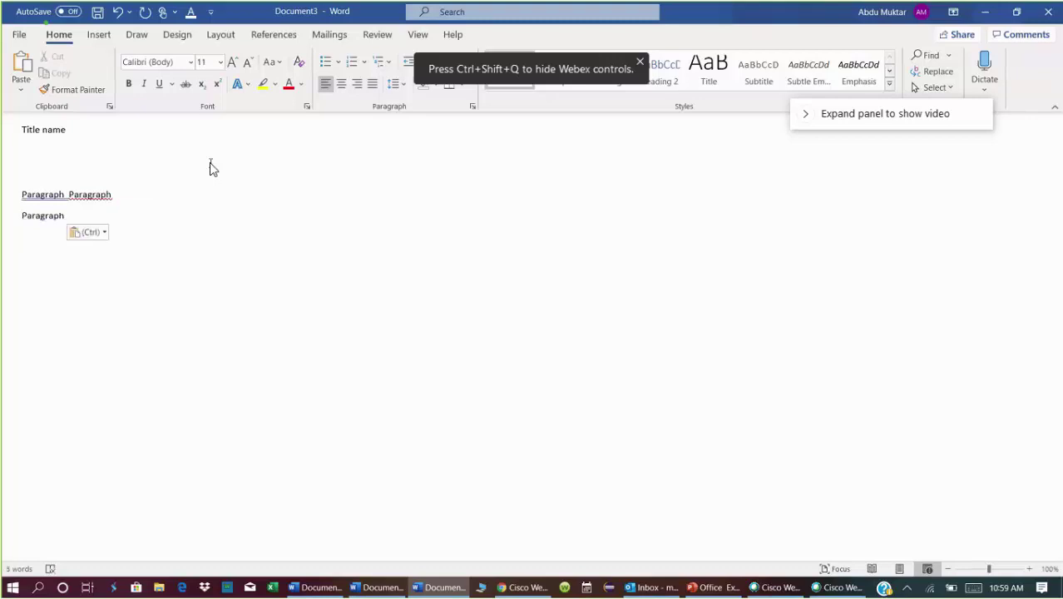
{"action": "key", "text": "Escape"}
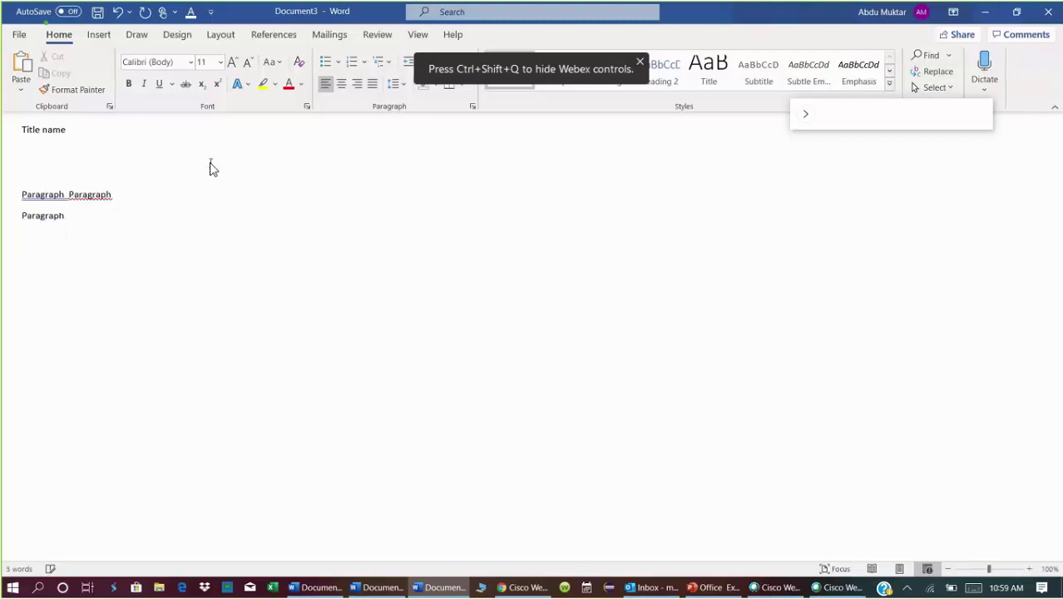
{"action": "key", "text": "Return"}
{"action": "key", "text": "ctrl+z"}
{"action": "key", "text": "ctrl+z"}
{"action": "key", "text": "Up"}
{"action": "key", "text": "shift+Right"}
{"action": "key", "text": "shift+Right"}
{"action": "key", "text": "shift+Right"}
{"action": "key", "text": "shift+Right"}
{"action": "key", "text": "shift+Right"}
{"action": "key", "text": "shift+Right"}
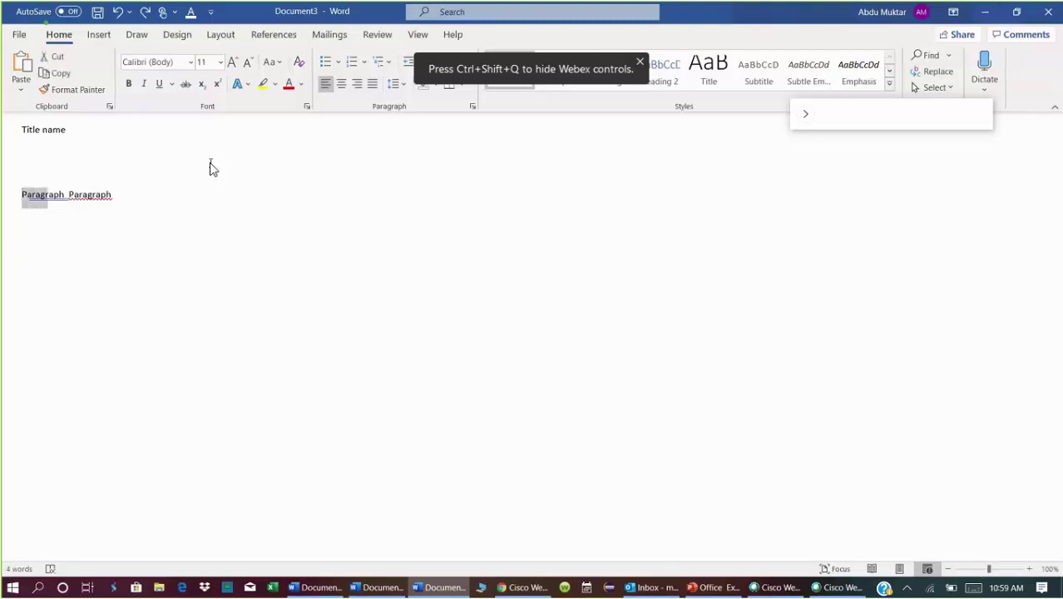
{"action": "key", "text": "shift+Right"}
{"action": "key", "text": "shift+Right"}
{"action": "key", "text": "shift+Right"}
{"action": "key", "text": "shift+Right"}
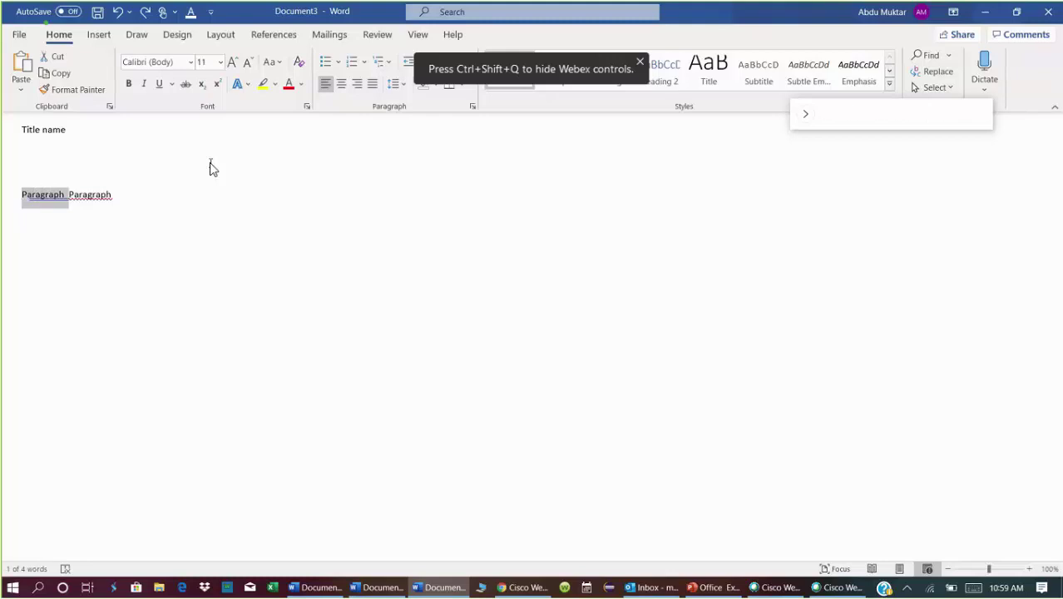
{"action": "key", "text": "ctrl+v"}
{"action": "key", "text": "ctrl+v"}
{"action": "key", "text": "ctrl+v"}
{"action": "key", "text": "ctrl+v"}
{"action": "key", "text": "ctrl+v"}
{"action": "key", "text": "ctrl+v"}
{"action": "key", "text": "ctrl+v"}
{"action": "key", "text": "ctrl+v"}
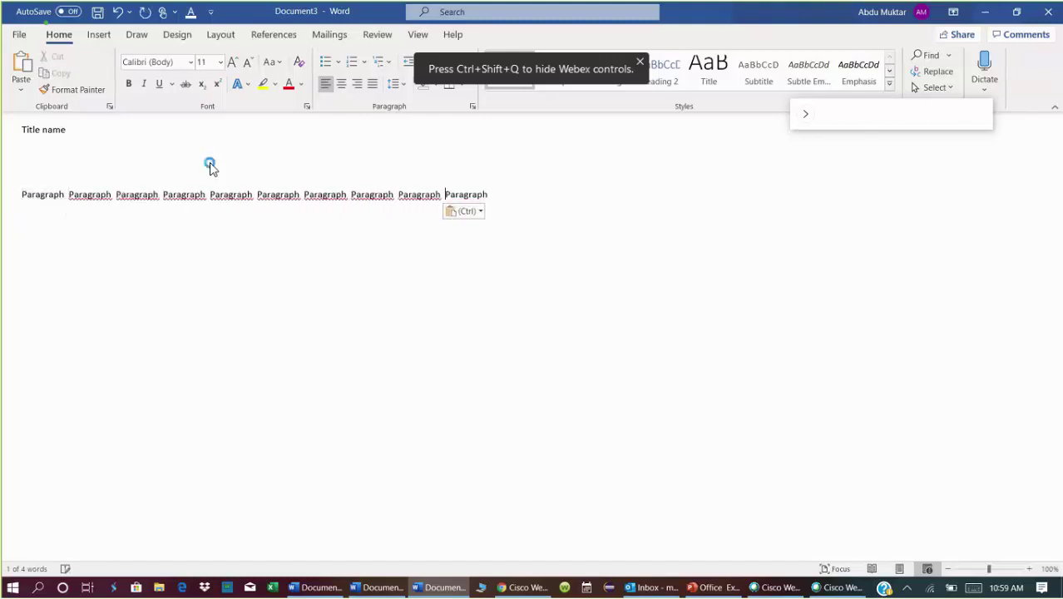
{"action": "key", "text": "ctrl+v"}
{"action": "key", "text": "ctrl+v"}
{"action": "key", "text": "ctrl+v"}
{"action": "key", "text": "ctrl+v"}
{"action": "key", "text": "ctrl+v"}
{"action": "key", "text": "ctrl+v"}
{"action": "key", "text": "ctrl+v"}
{"action": "key", "text": "ctrl+v"}
{"action": "key", "text": "ctrl+v"}
{"action": "key", "text": "ctrl+v"}
{"action": "key", "text": "ctrl+v"}
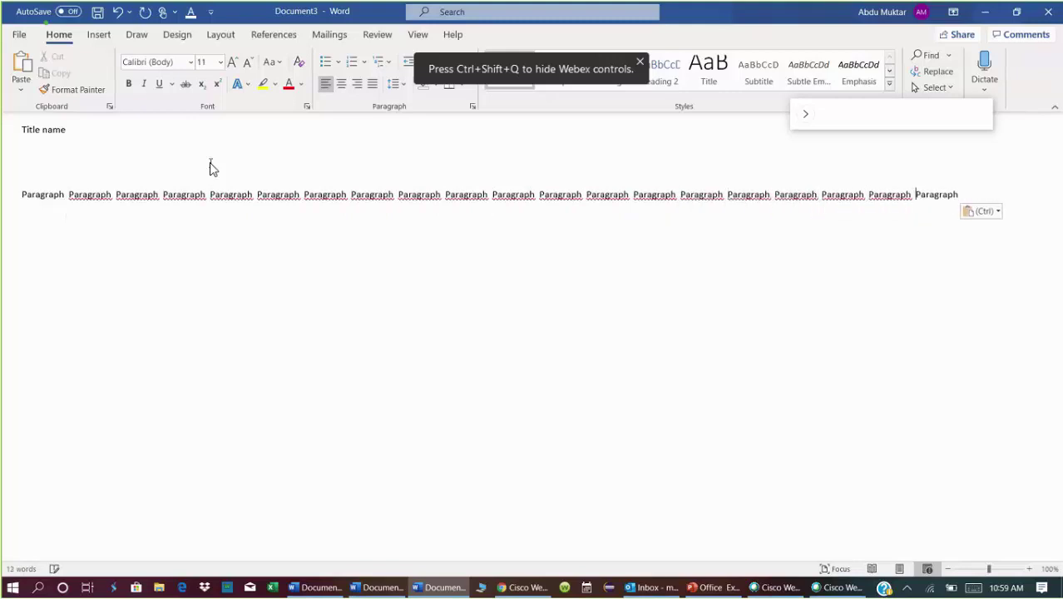
{"action": "key", "text": "ctrl+v"}
{"action": "key", "text": "ctrl+v"}
{"action": "key", "text": "ctrl+v"}
{"action": "key", "text": "ctrl+v"}
{"action": "key", "text": "ctrl+v"}
{"action": "key", "text": "ctrl+v"}
{"action": "key", "text": "ctrl+v"}
{"action": "key", "text": "ctrl+v"}
{"action": "key", "text": "ctrl+v"}
{"action": "key", "text": "ctrl+v"}
{"action": "key", "text": "ctrl+v"}
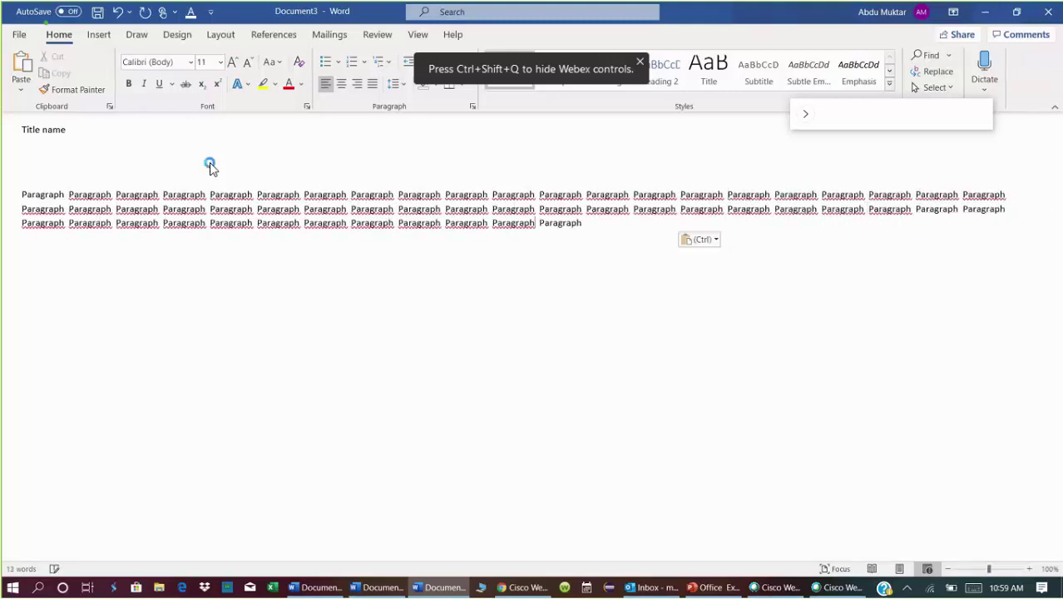
{"action": "key", "text": "ctrl+v"}
{"action": "key", "text": "ctrl+v"}
{"action": "key", "text": "ctrl+v"}
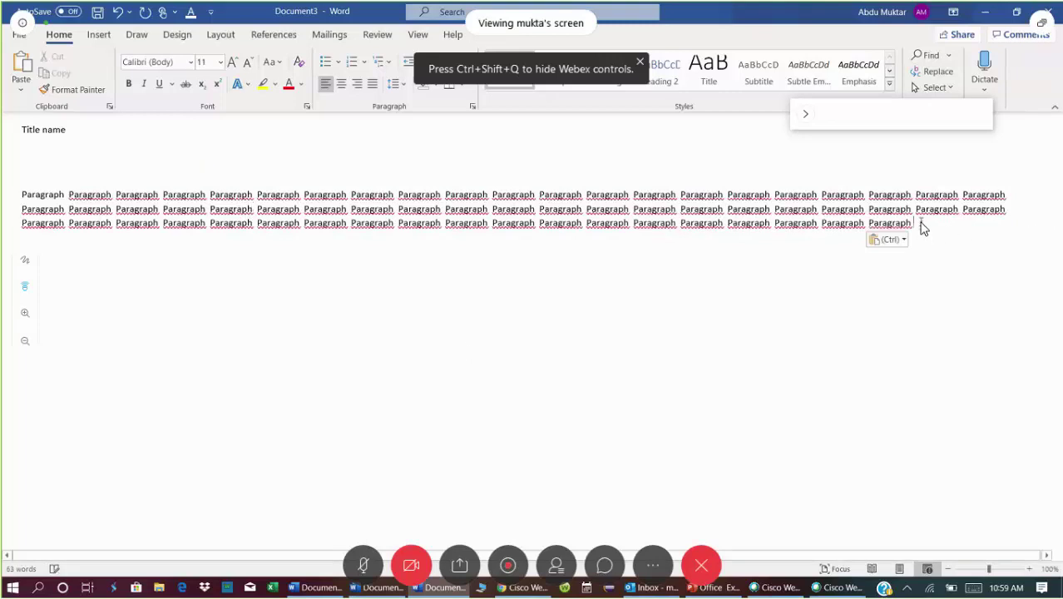
{"action": "type", "text": "."}
Step: Select the whole three-line paragraph
{"action": "left_click", "coordinate": [25, 195]}
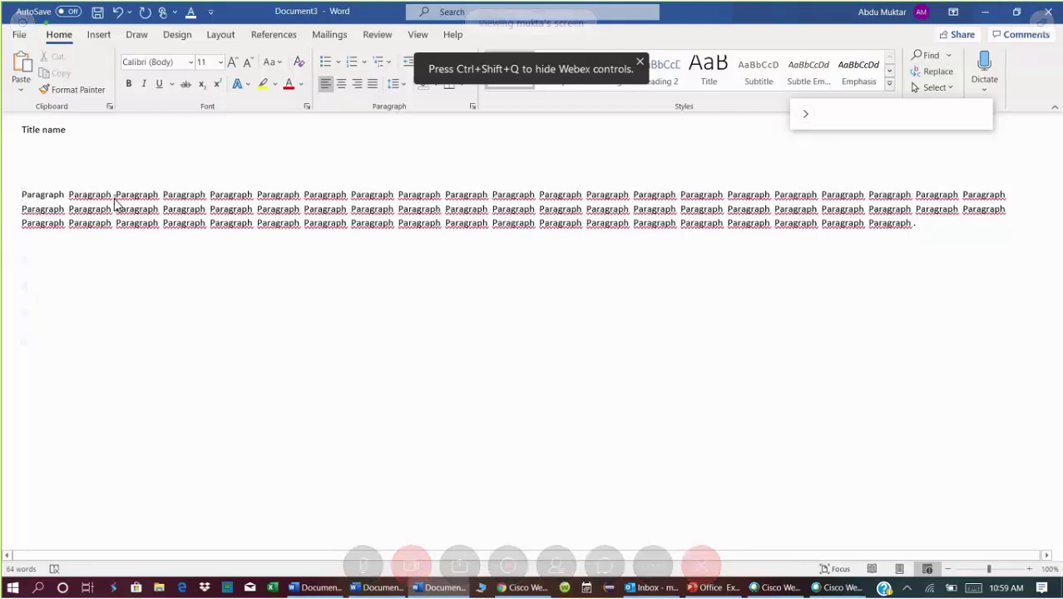
{"action": "double_click", "coordinate": [113, 199]}
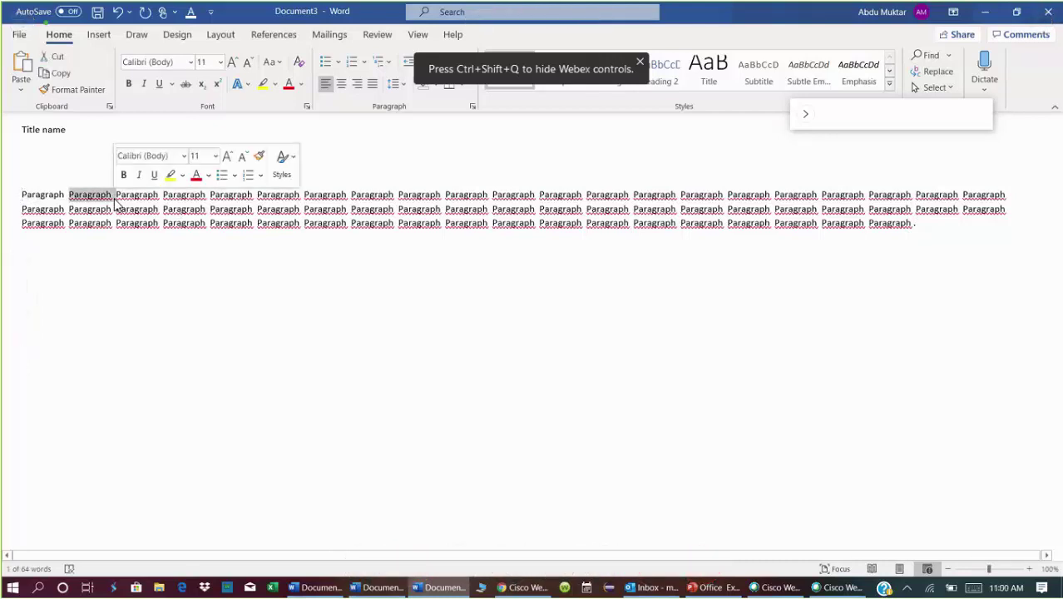
{"action": "double_click", "coordinate": [13, 196]}
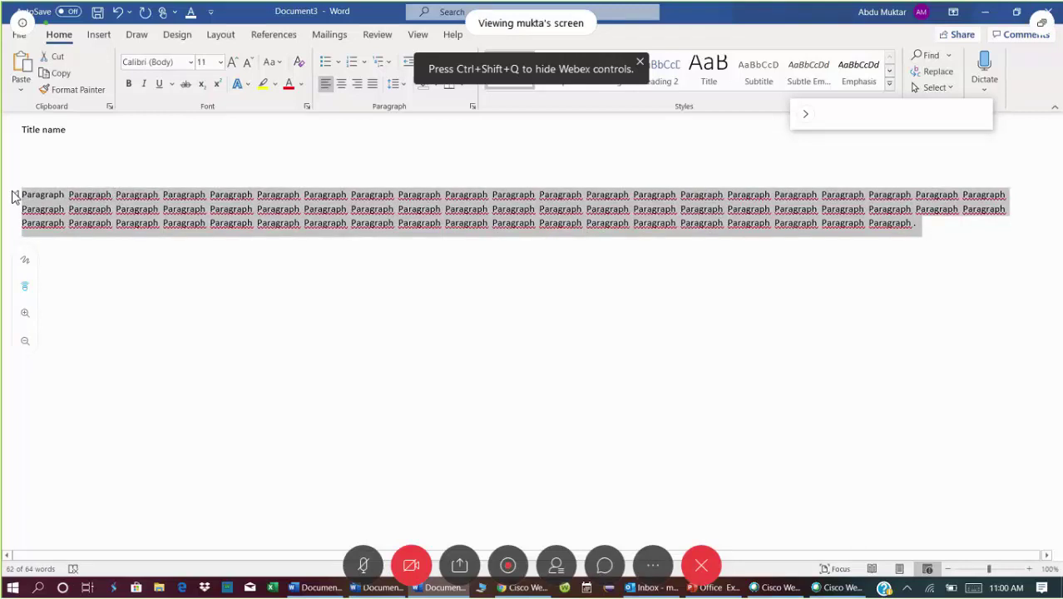
Step: Paste two more copies of the paragraph and cut six words from the third
{"action": "key", "text": "ctrl+c"}
{"action": "key", "text": "ctrl+v"}
{"action": "key", "text": "ctrl+v"}
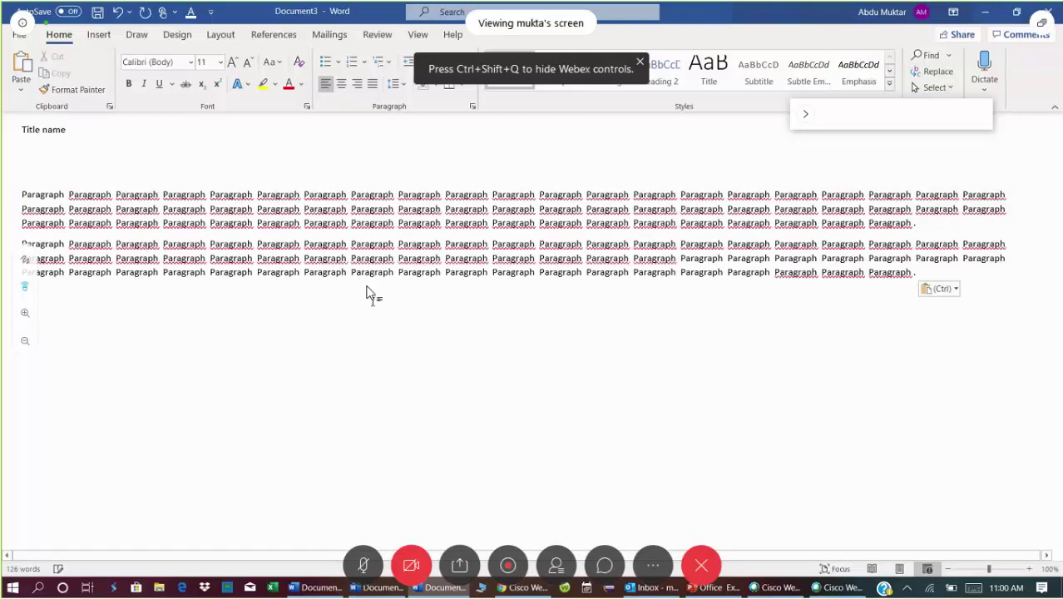
{"action": "key", "text": "ctrl+v"}
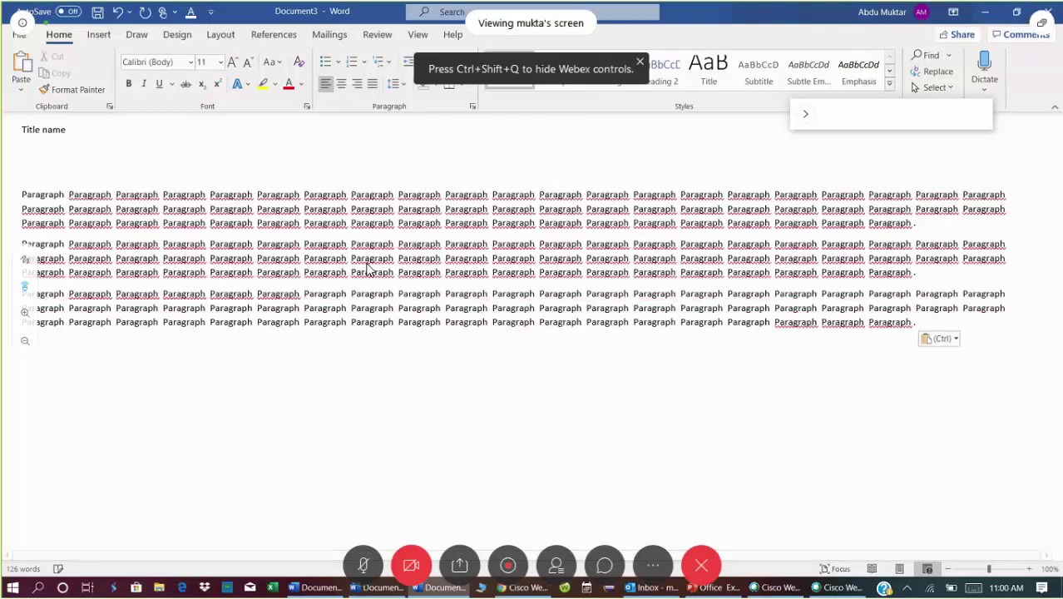
{"action": "left_click_drag", "start_coordinate": [398, 308], "coordinate": [115, 308]}
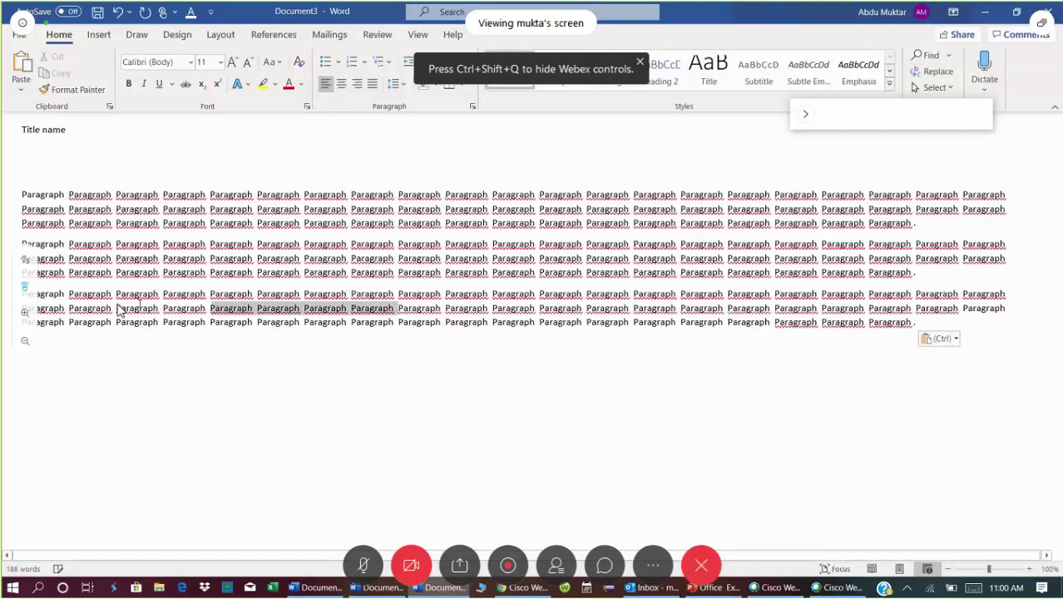
{"action": "key", "text": "Delete"}
Step: Shorten the first and third paragraphs further, then start a 'Pragrph' line above them
{"action": "left_click_drag", "start_coordinate": [485, 215], "coordinate": [210, 209]}
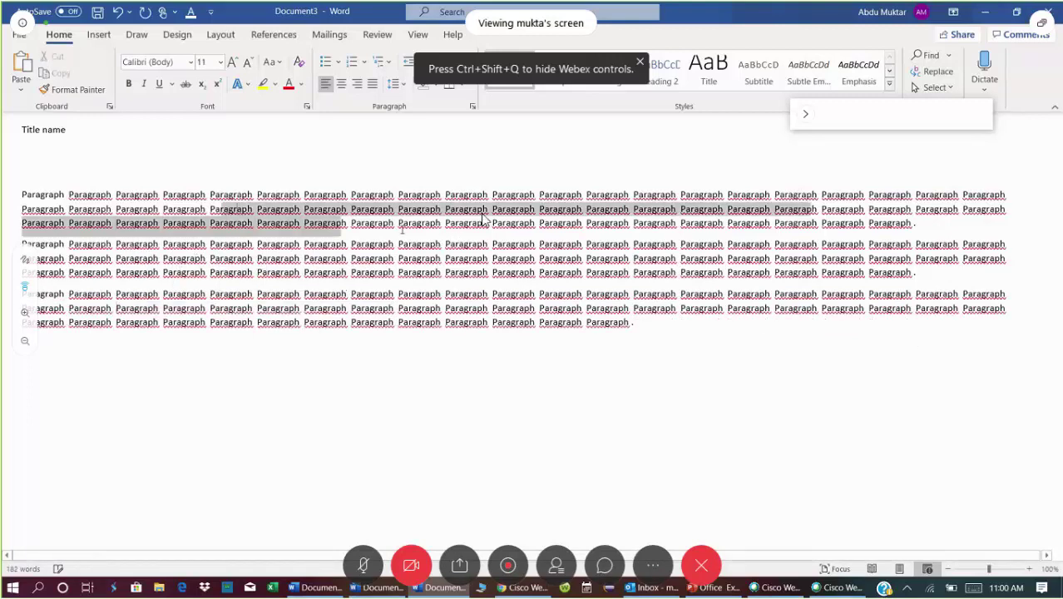
{"action": "key", "text": "Delete"}
{"action": "left_click_drag", "start_coordinate": [298, 216], "coordinate": [111, 209]}
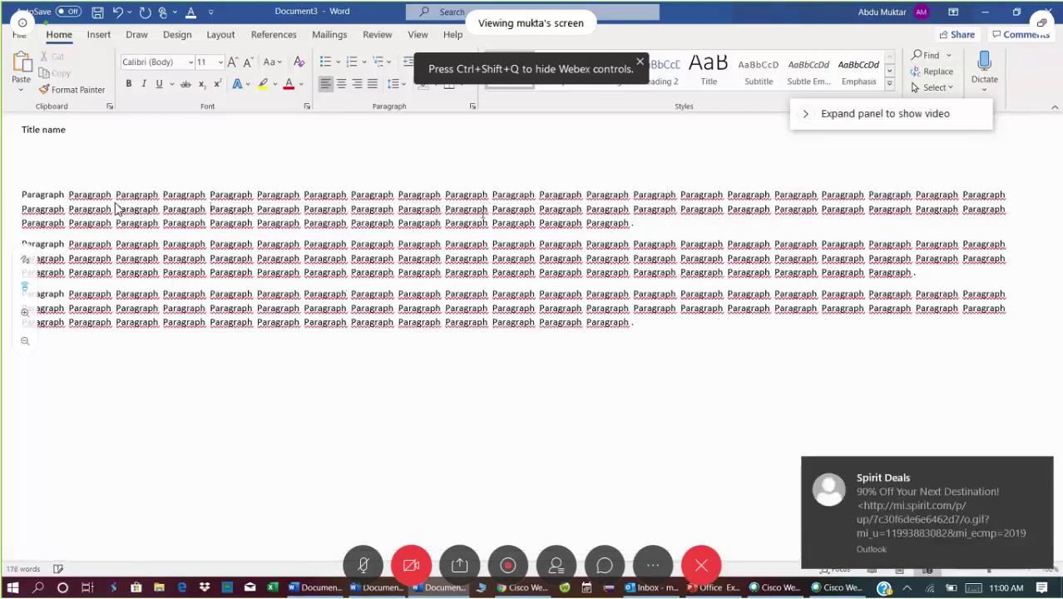
{"action": "key", "text": "Delete"}
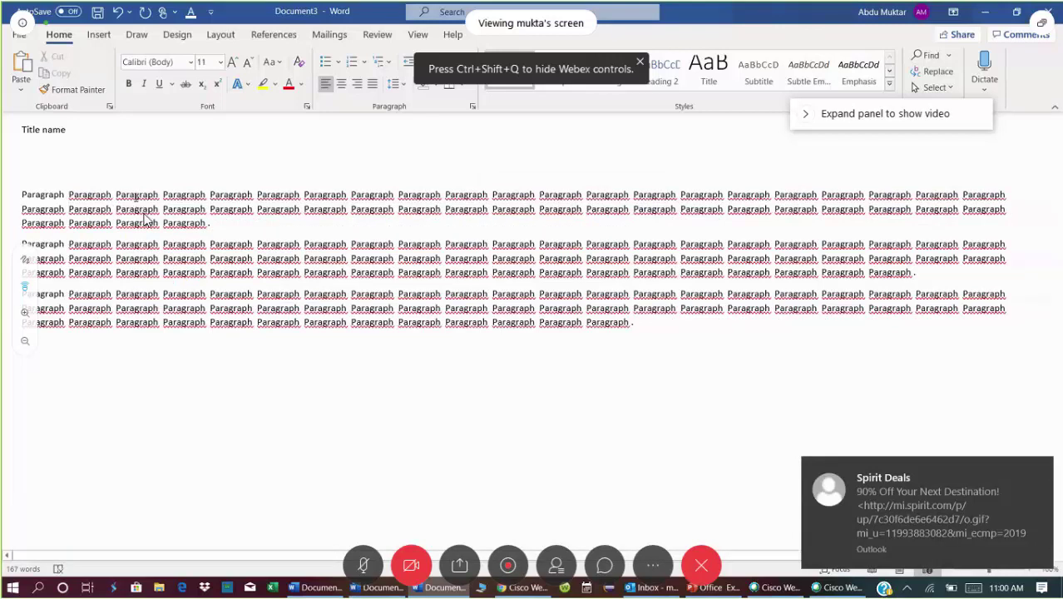
{"action": "left_click_drag", "start_coordinate": [137, 202], "coordinate": [140, 210]}
{"action": "key", "text": "Delete"}
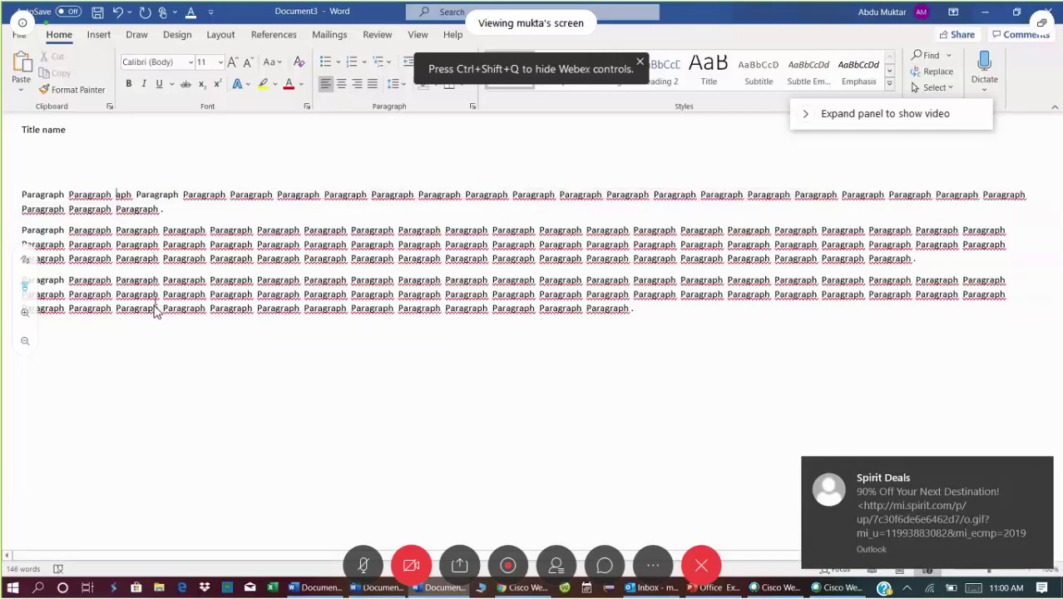
{"action": "left_click_drag", "start_coordinate": [154, 307], "coordinate": [116, 294]}
{"action": "key", "text": "Delete"}
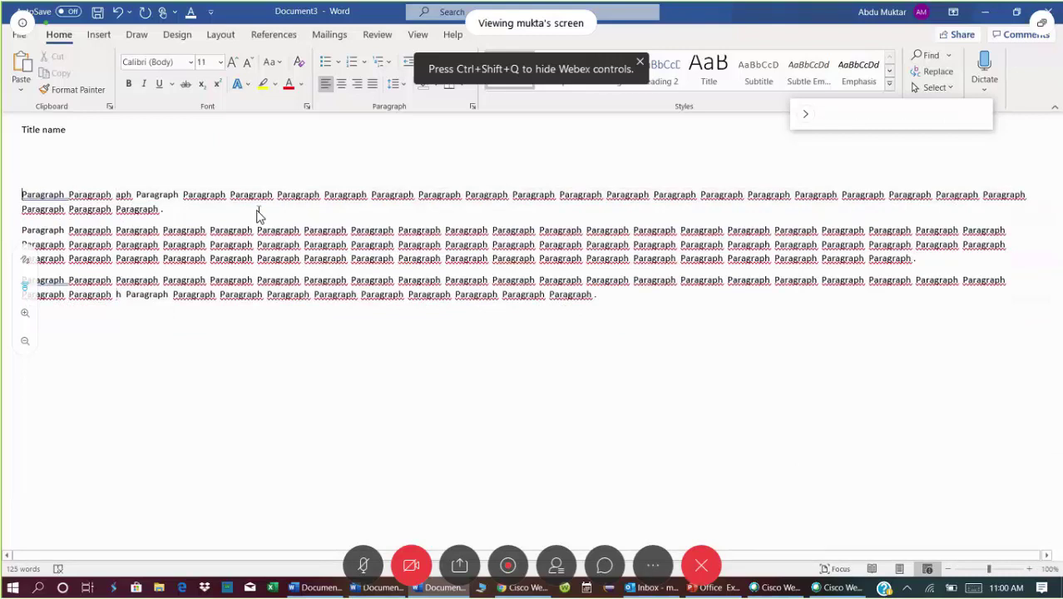
{"action": "key", "text": "Return"}
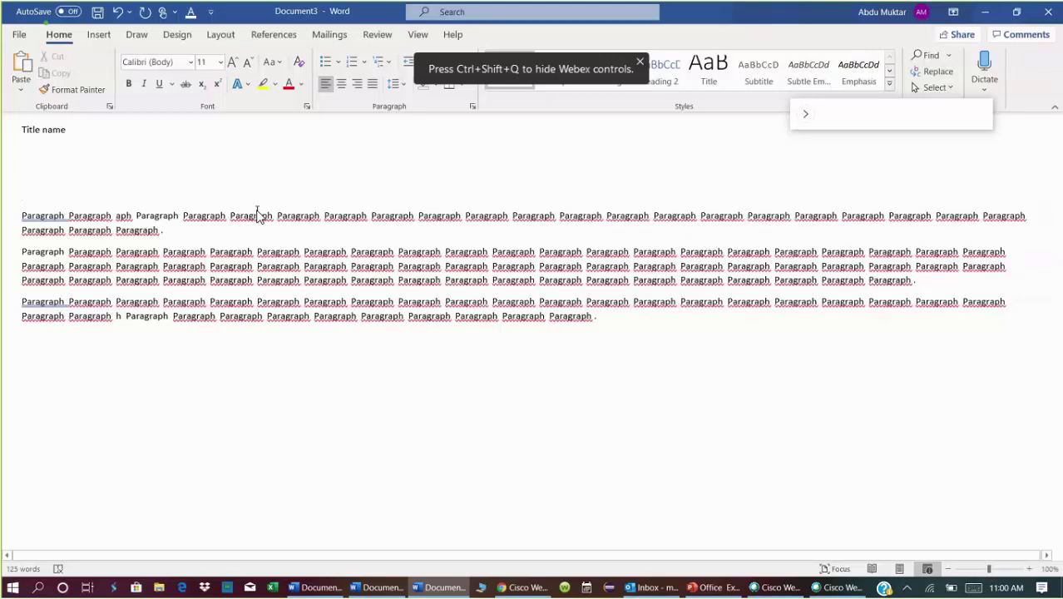
{"action": "type", "text": "Prag"}
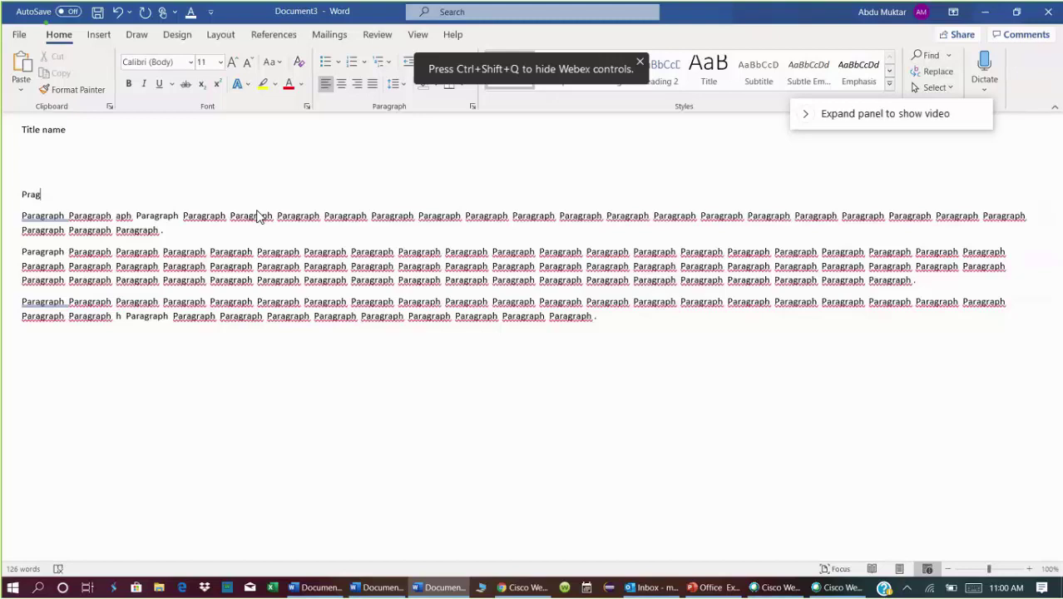
{"action": "type", "text": "rph"}
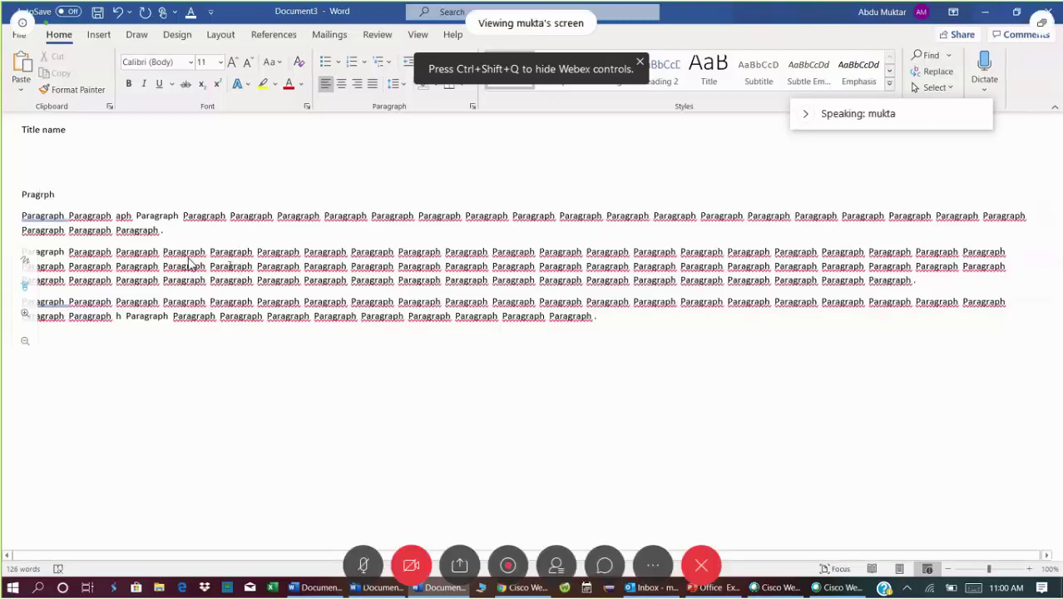
Step: Complete the heading as 'Pragraph', make it bold, and select from it to the document end
{"action": "left_click", "coordinate": [588, 316]}
{"action": "left_click", "coordinate": [61, 199]}
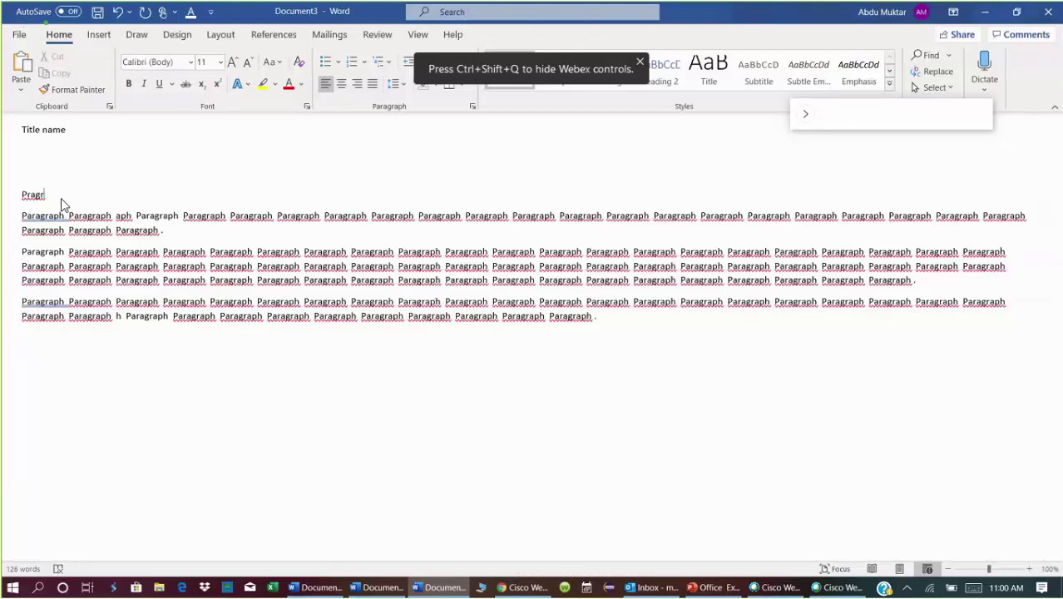
{"action": "type", "text": "aph"}
{"action": "left_click", "coordinate": [10, 199]}
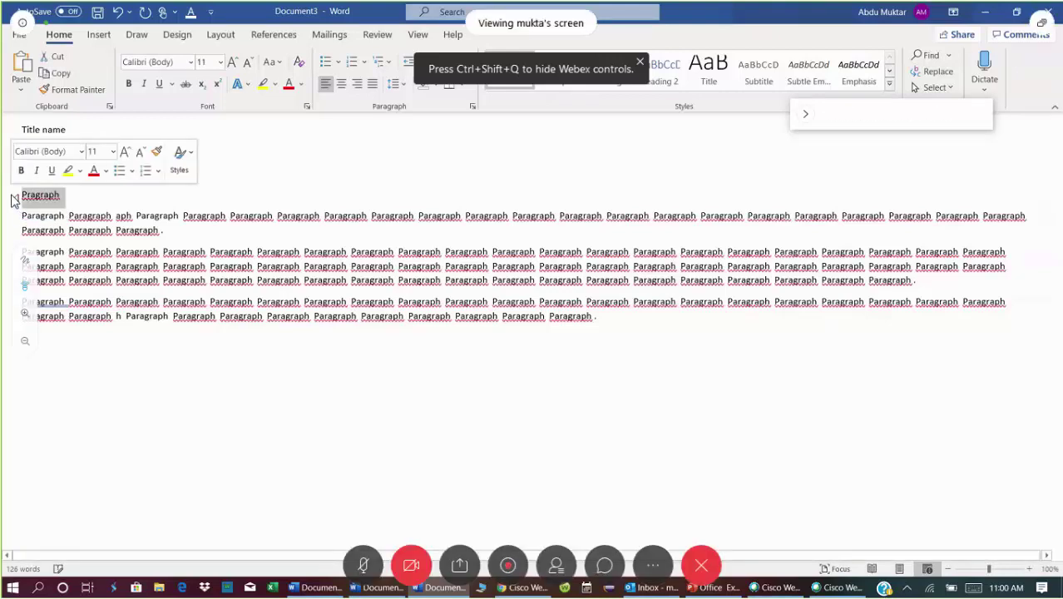
{"action": "left_click", "coordinate": [129, 85]}
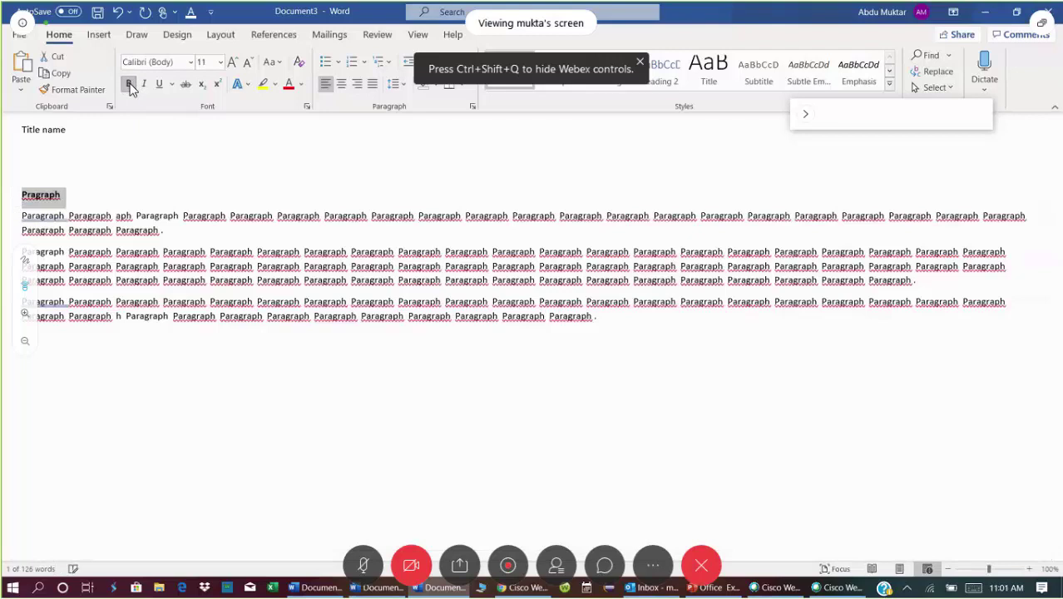
{"action": "left_click", "coordinate": [615, 322]}
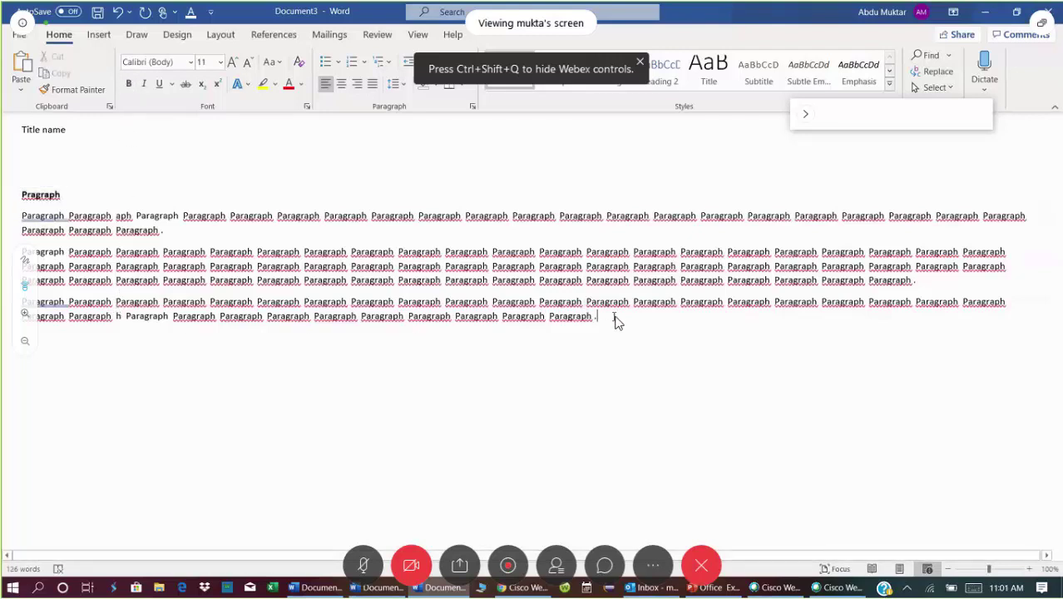
{"action": "left_click", "coordinate": [23, 196], "text": "shift"}
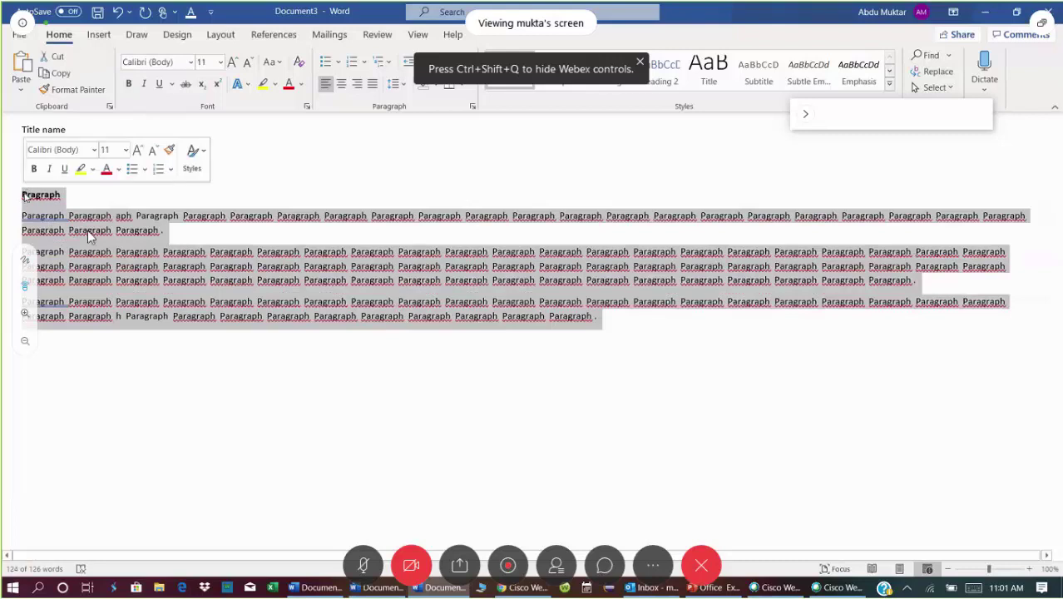
{"action": "left_click", "coordinate": [625, 330]}
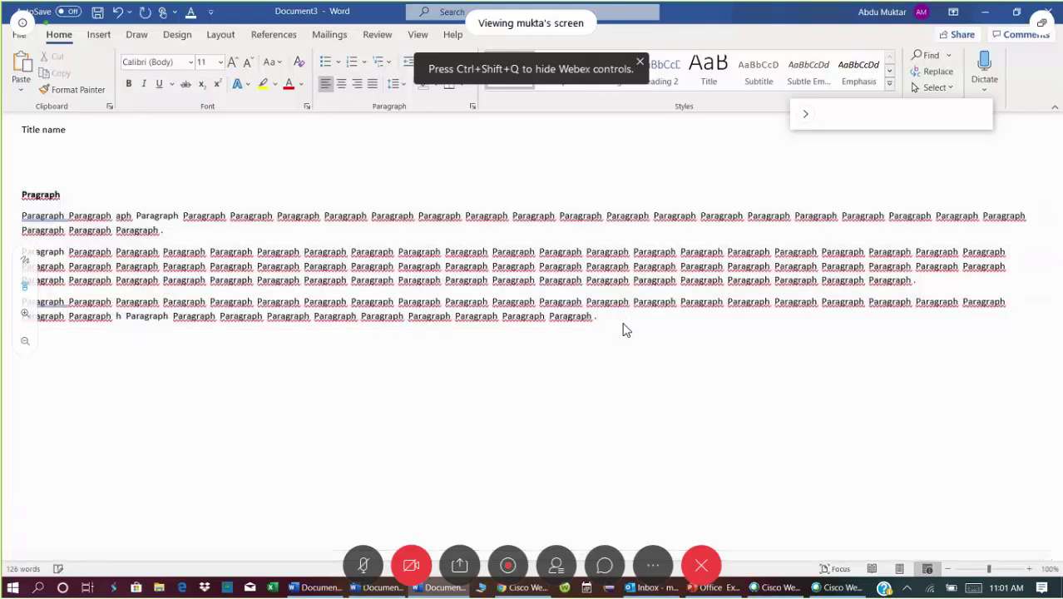
Step: Paste a second copy of the heading and paragraphs, and set 'Title name' to 72 pt
{"action": "key", "text": "ctrl+v"}
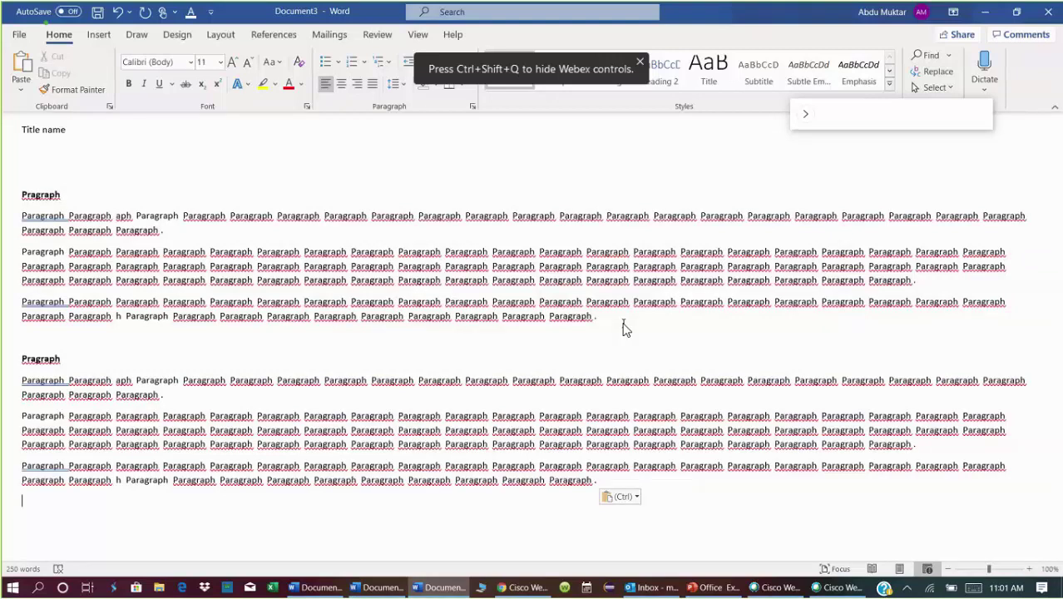
{"action": "left_click", "coordinate": [11, 133]}
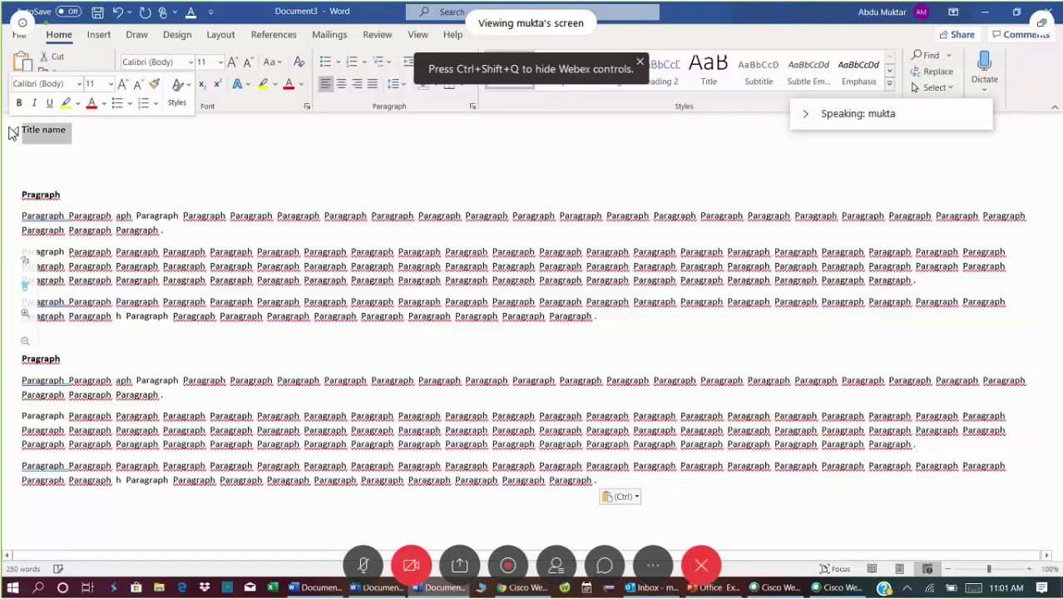
{"action": "left_click", "coordinate": [221, 63]}
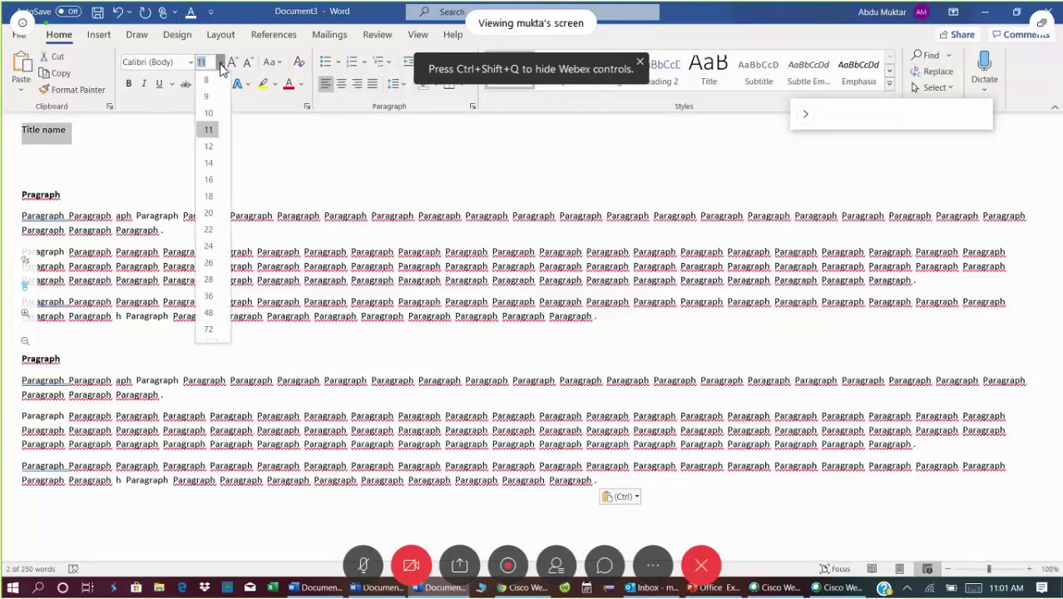
{"action": "left_click", "coordinate": [209, 330]}
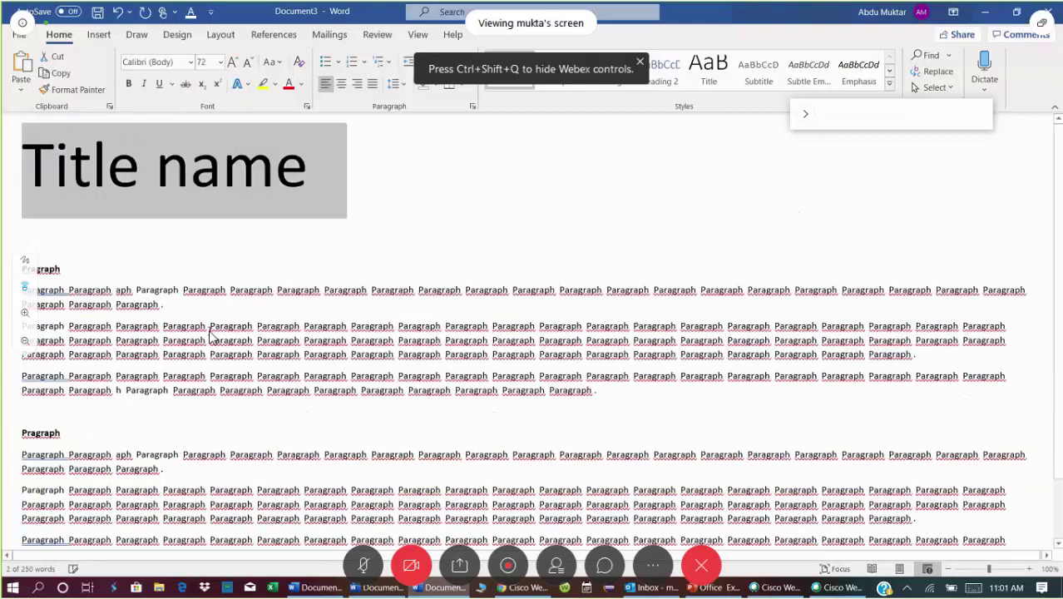
{"action": "left_click", "coordinate": [47, 240]}
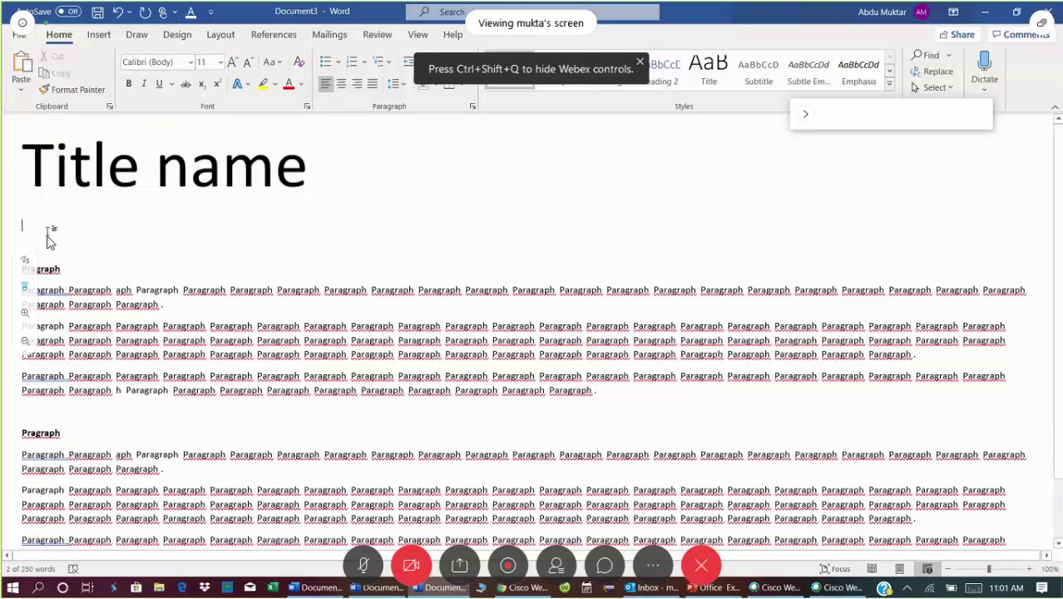
Step: Add a 'Headlines' line under the title and size it at 36 pt
{"action": "key", "text": "Return"}
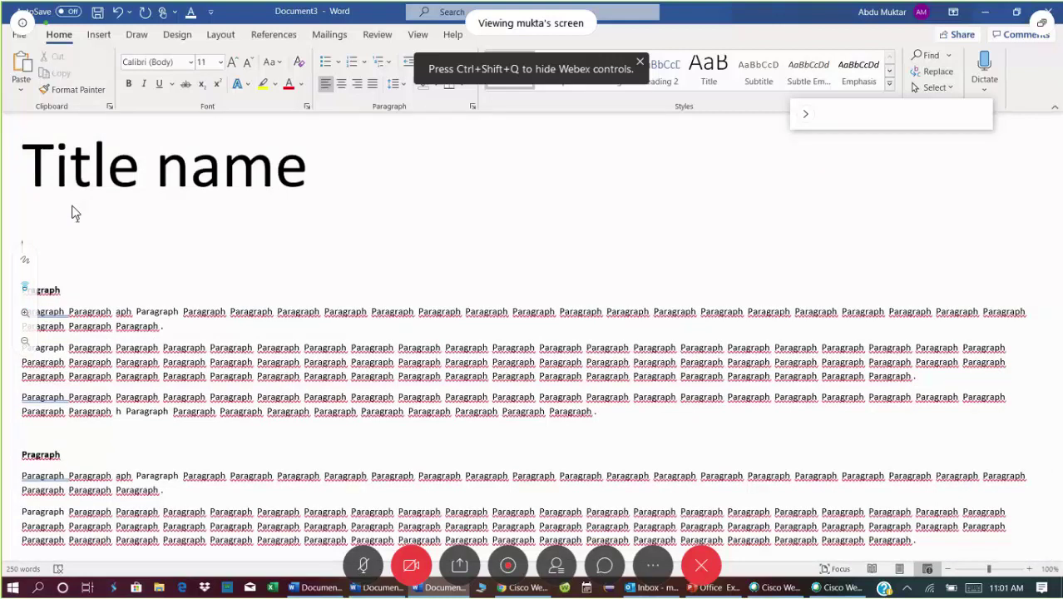
{"action": "type", "text": "Headli"}
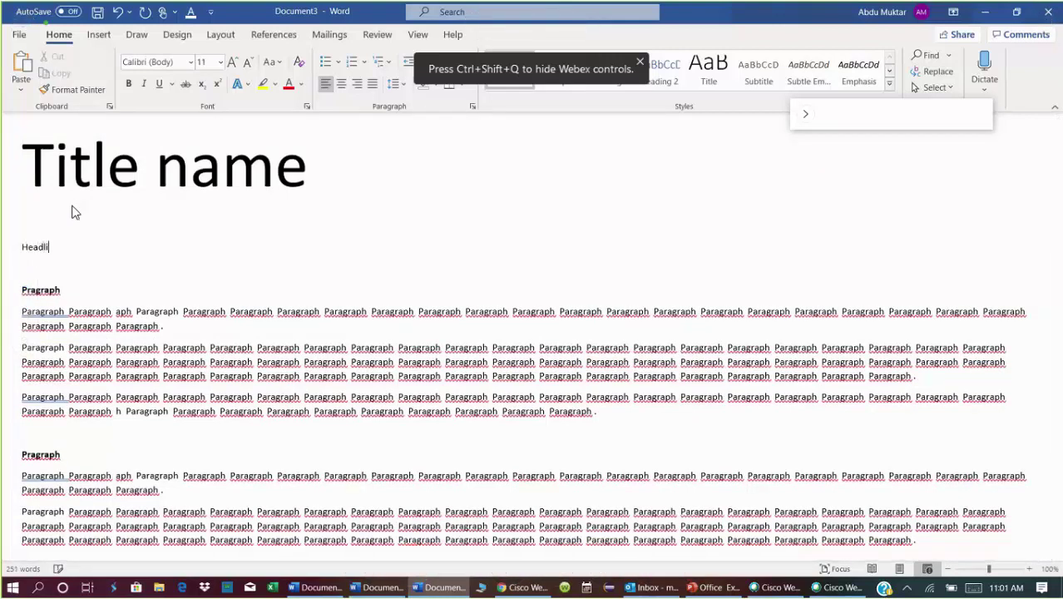
{"action": "type", "text": "nes"}
{"action": "key", "text": "shift+Home"}
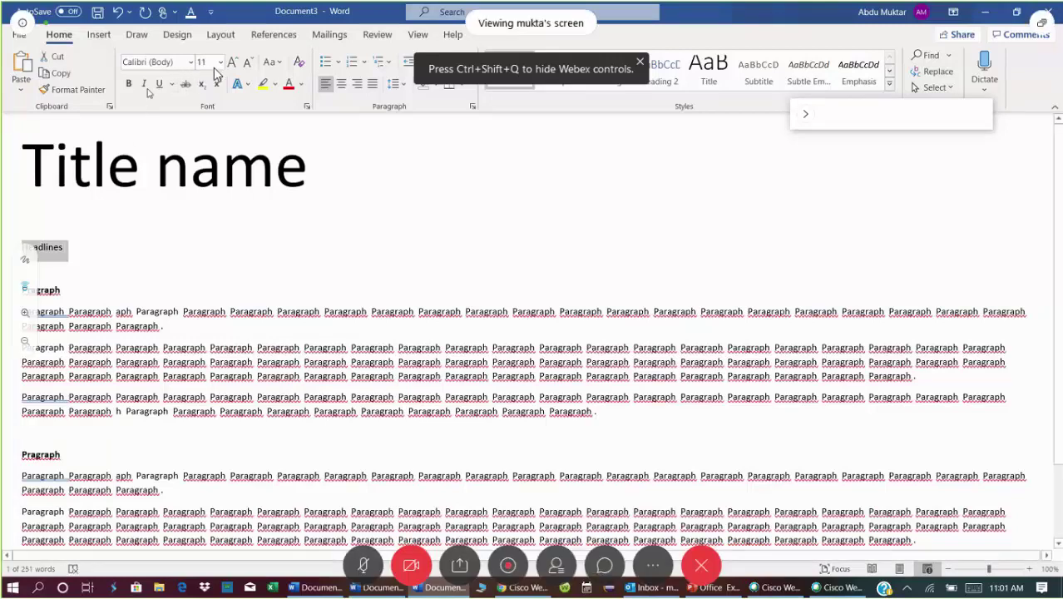
{"action": "left_click", "coordinate": [220, 62]}
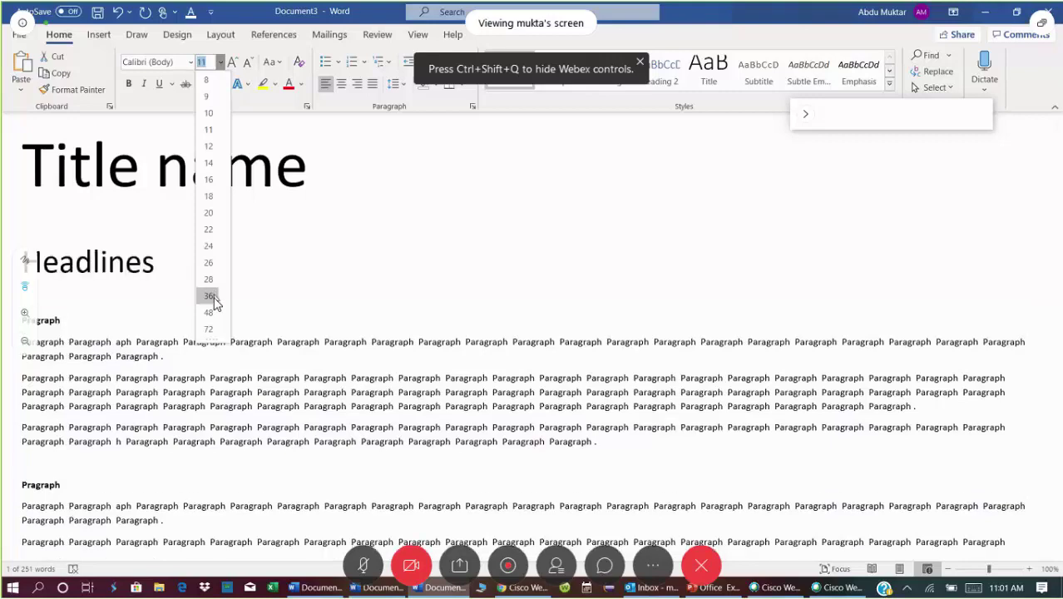
{"action": "left_click", "coordinate": [210, 296]}
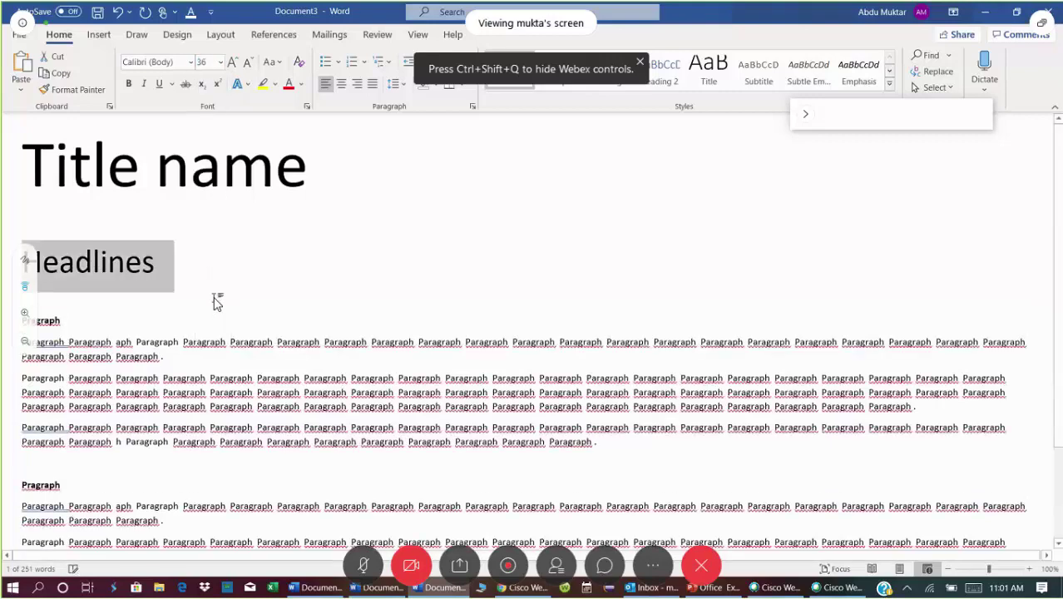
{"action": "left_click", "coordinate": [153, 290]}
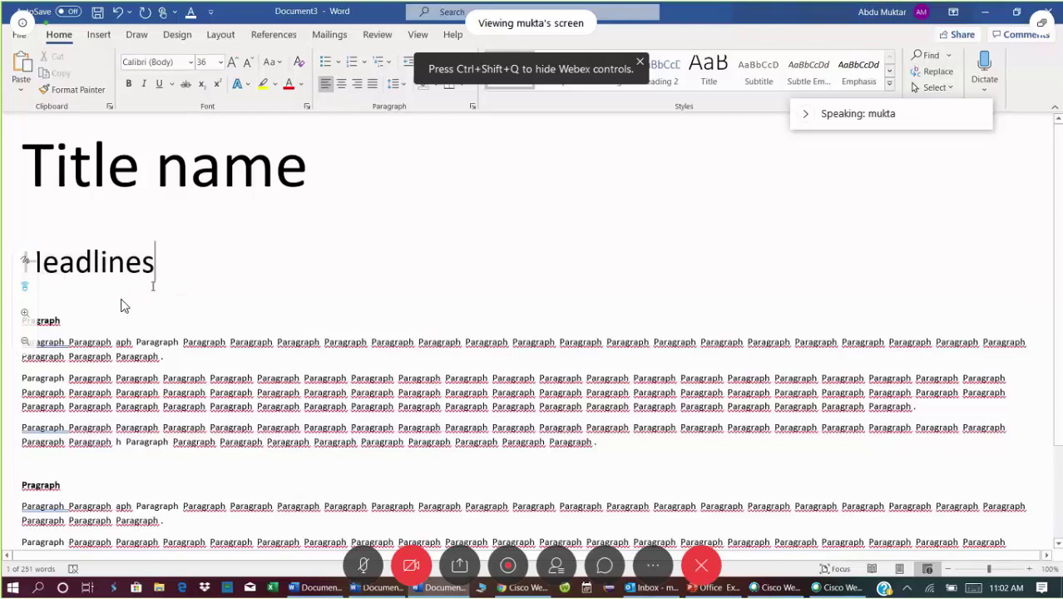
{"action": "left_click", "coordinate": [74, 306]}
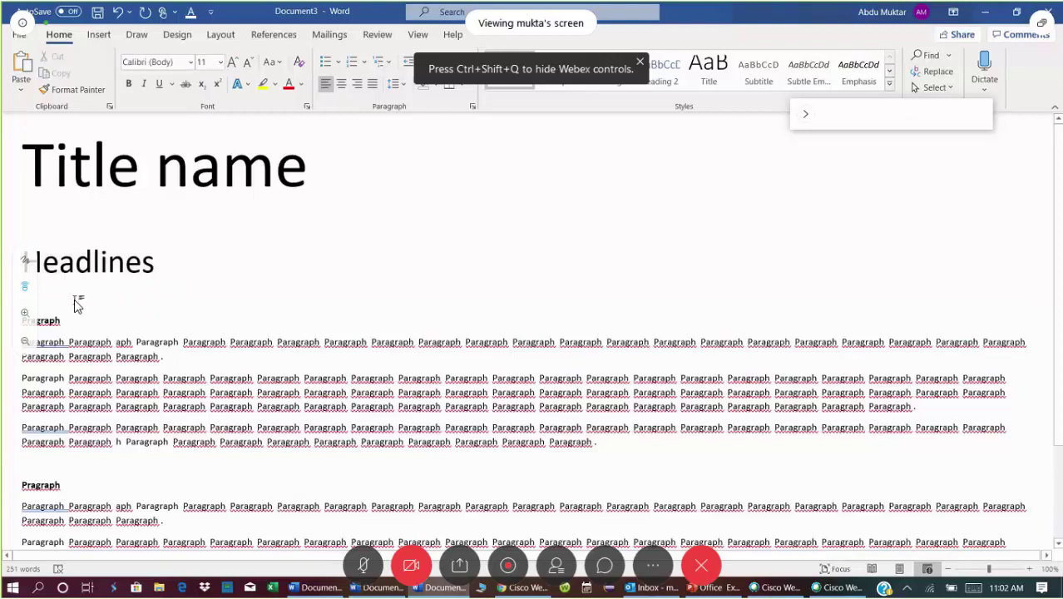
Step: Type 'Asdf asd oij oij doifjdoijf oijdfoij odifjdofj' under Headlines, then select text from the title down
{"action": "type", "text": "Asdf asd oij oij"}
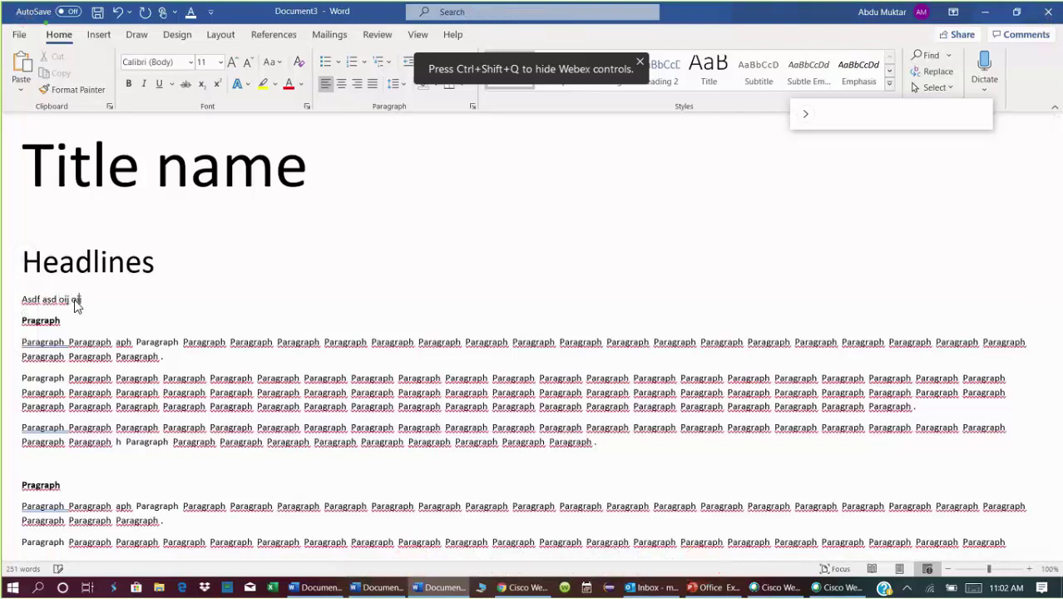
{"action": "type", "text": " doifjdoijf oijdfoij odif"}
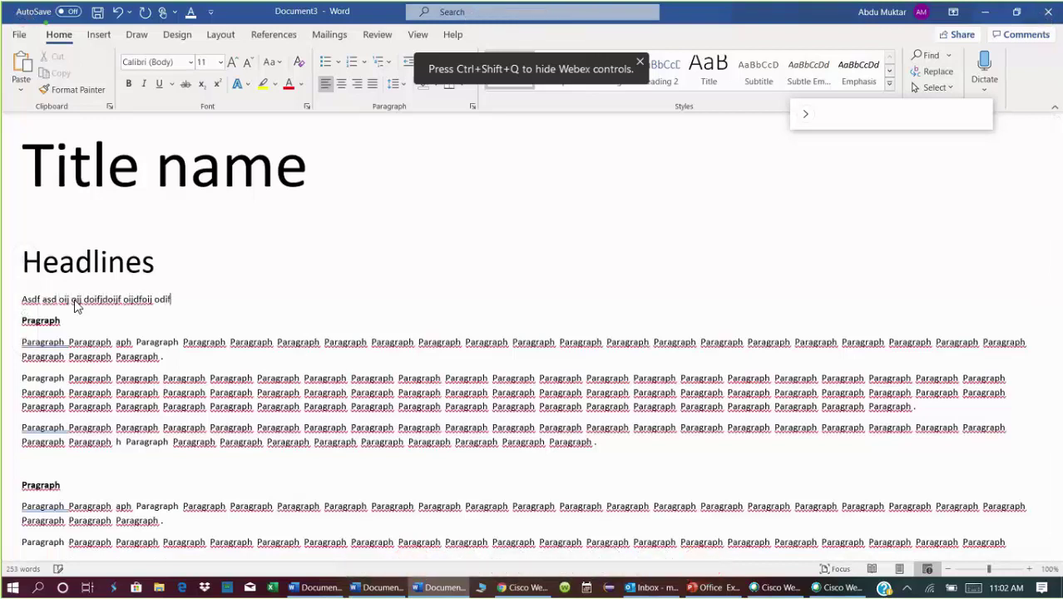
{"action": "type", "text": "jdofj."}
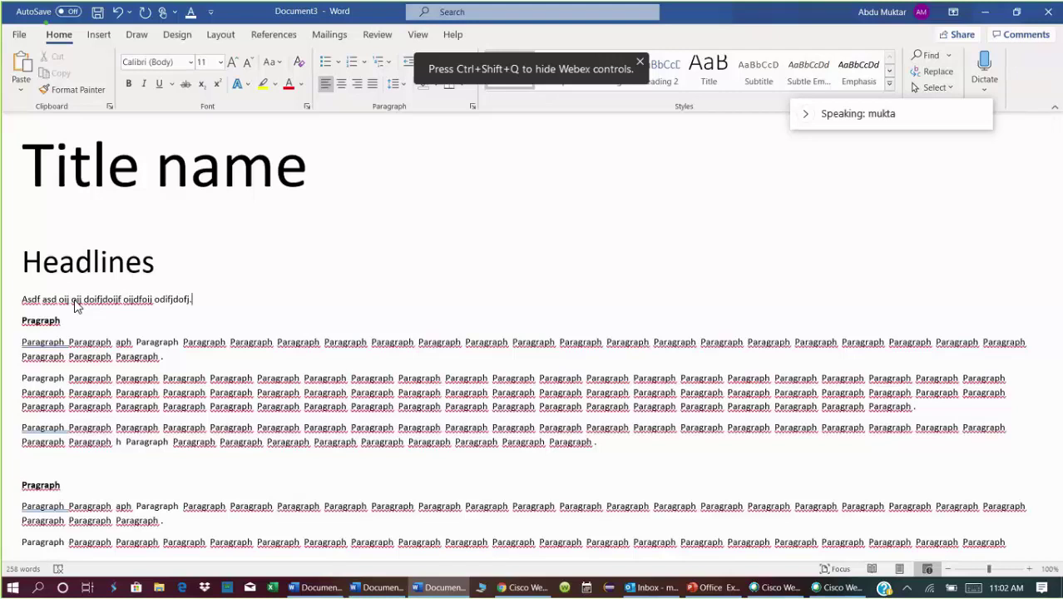
{"action": "left_click_drag", "start_coordinate": [65, 174], "coordinate": [242, 174]}
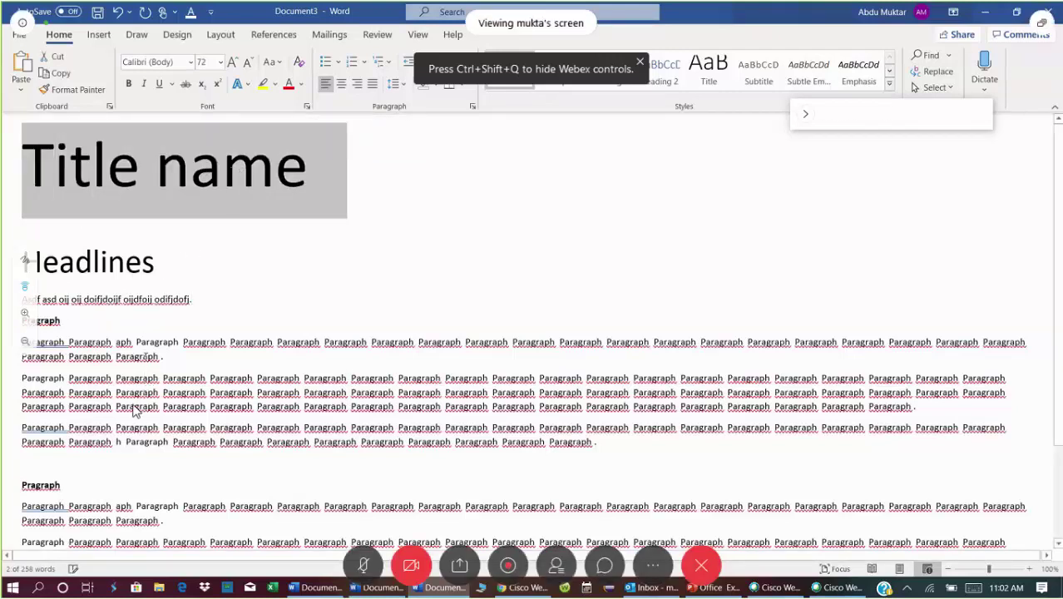
{"action": "left_click_drag", "start_coordinate": [135, 407], "coordinate": [98, 275]}
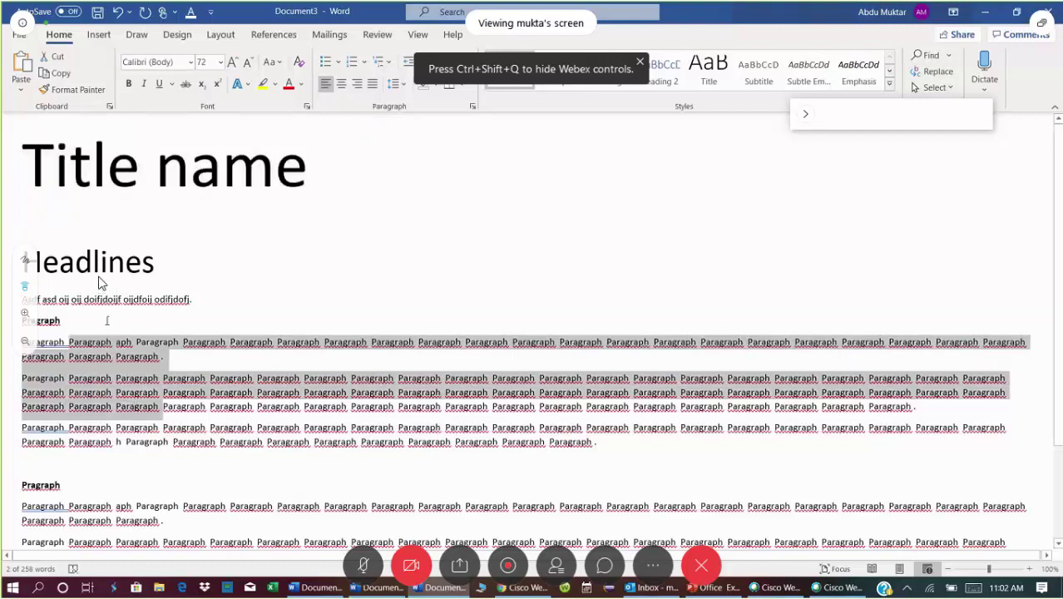
{"action": "left_click", "coordinate": [56, 186]}
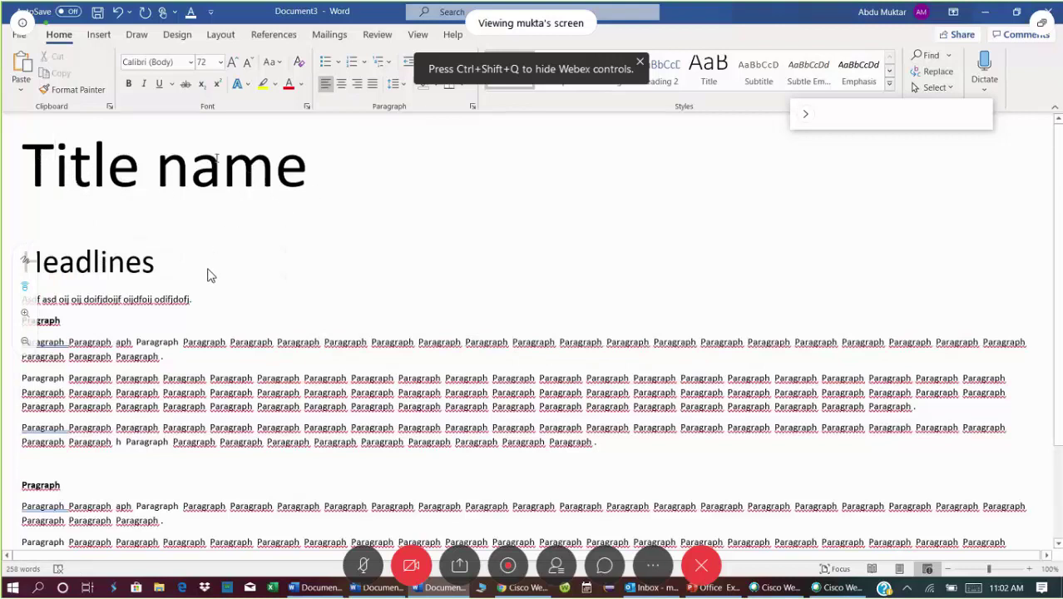
{"action": "left_click", "coordinate": [195, 445], "text": "shift"}
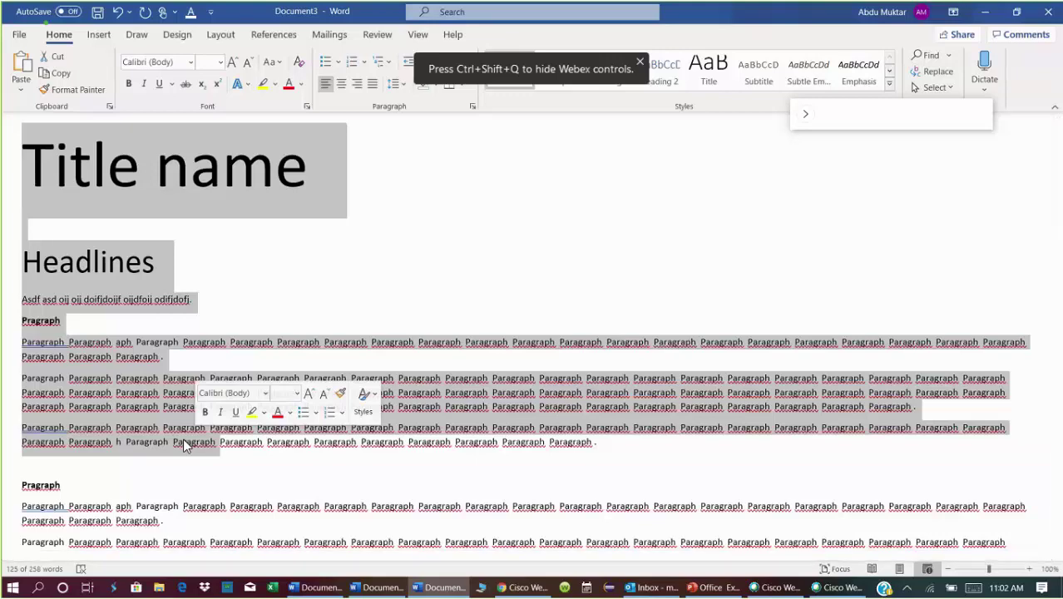
{"action": "left_click", "coordinate": [214, 155]}
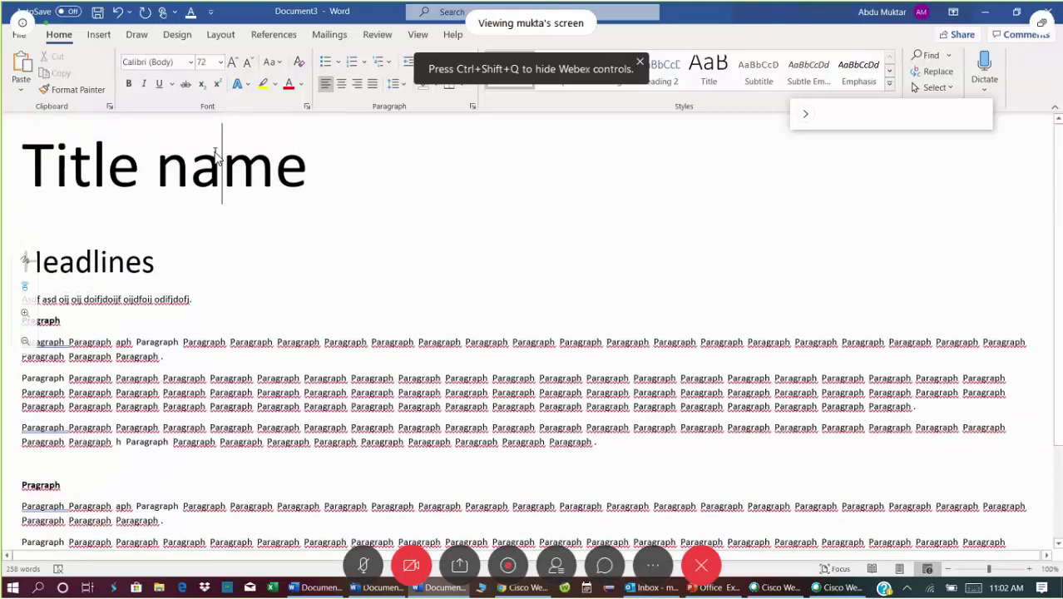
{"action": "triple_click", "coordinate": [73, 177]}
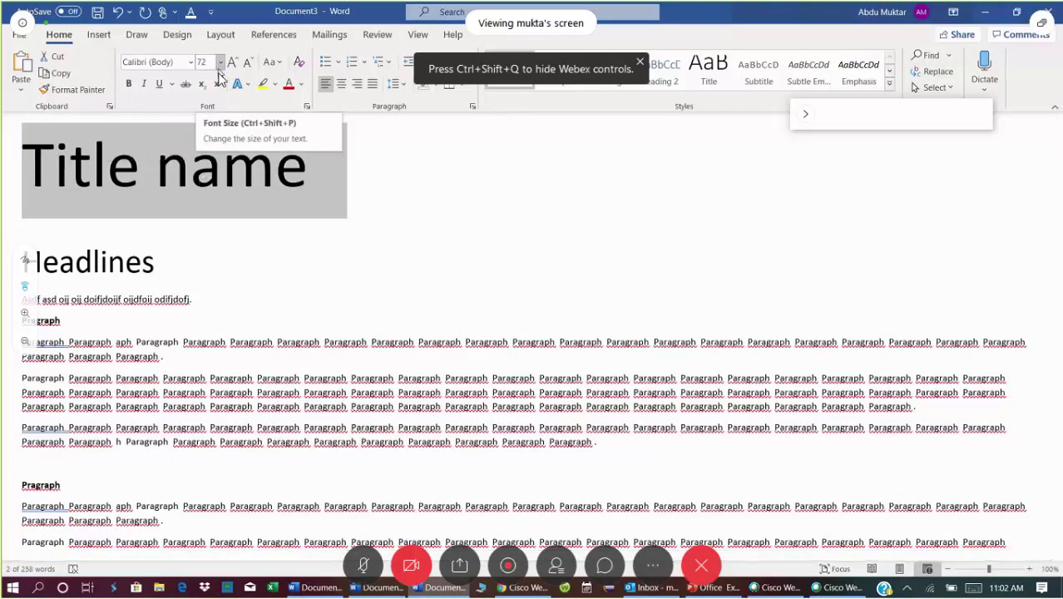
{"action": "triple_click", "coordinate": [96, 272]}
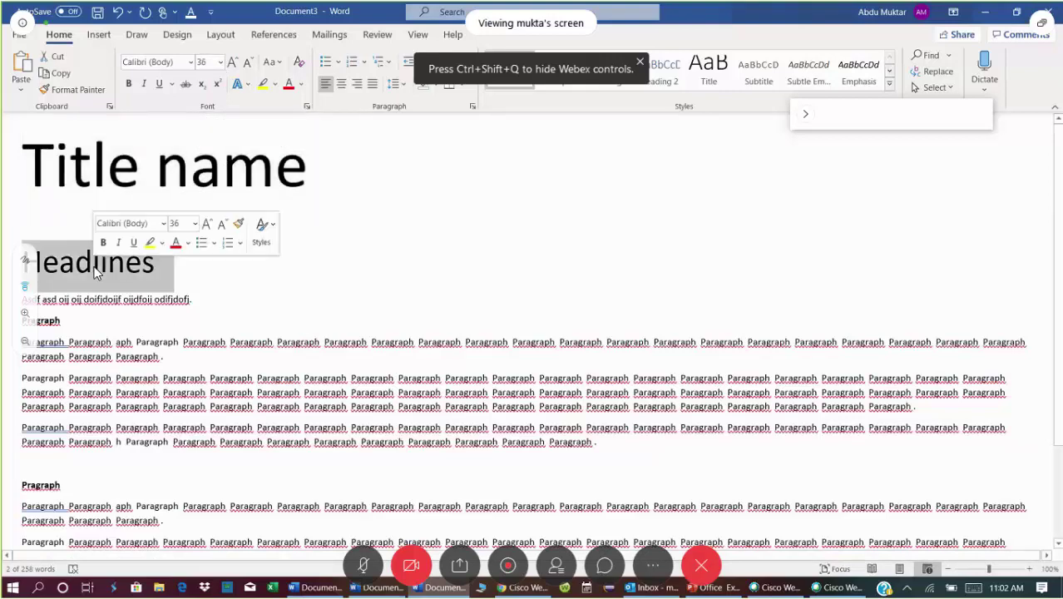
{"action": "left_click", "coordinate": [220, 62]}
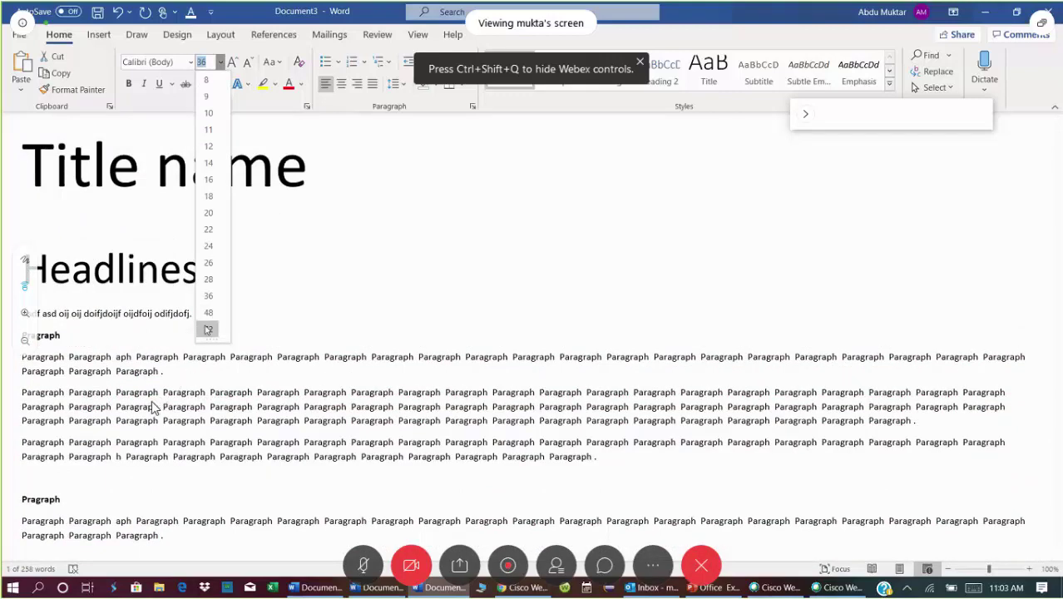
{"action": "left_click", "coordinate": [152, 407]}
{"action": "double_click", "coordinate": [111, 341]}
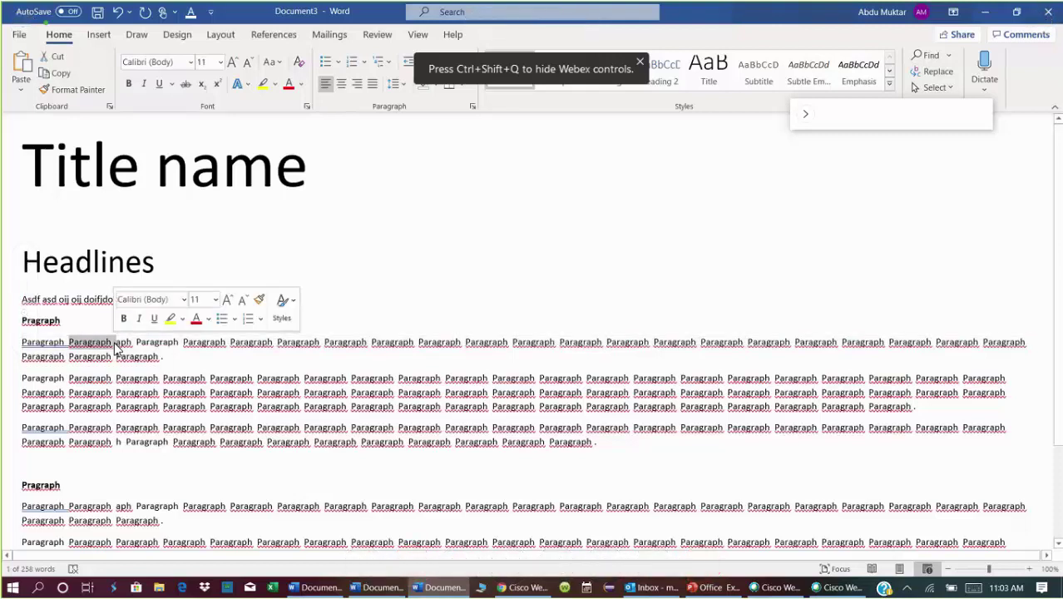
Step: Select the paragraph above the second Pragraph heading and bring up the Font Size list
{"action": "left_click", "coordinate": [115, 346]}
{"action": "triple_click", "coordinate": [117, 348]}
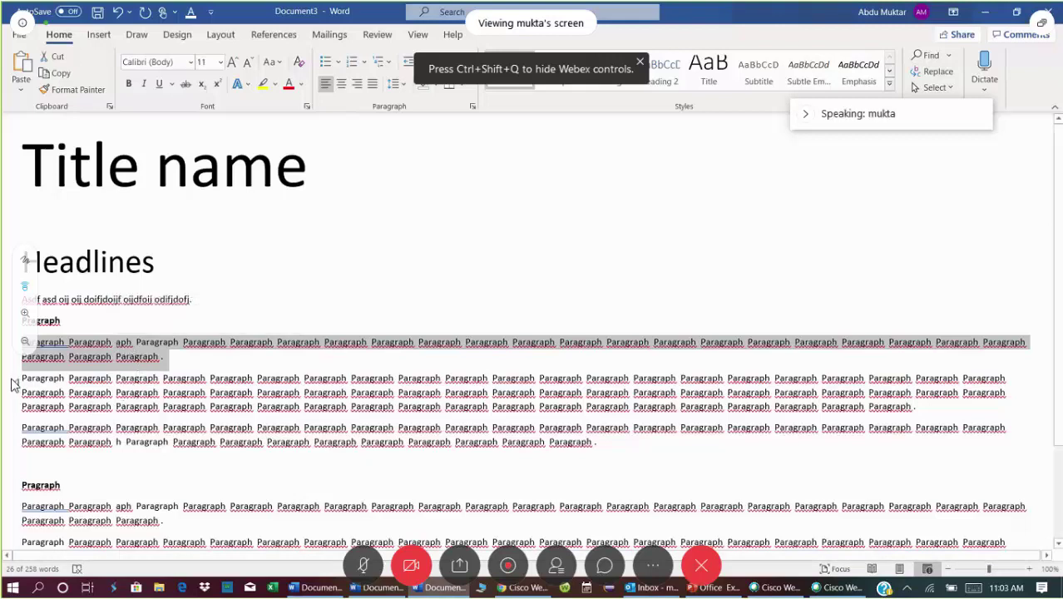
{"action": "left_click_drag", "start_coordinate": [14, 380], "coordinate": [15, 413]}
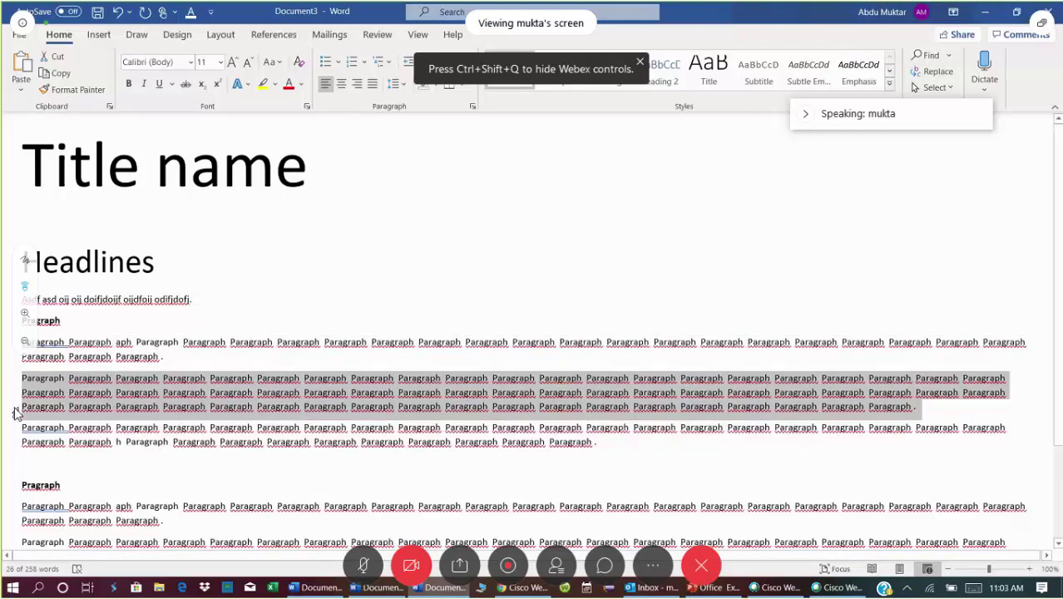
{"action": "double_click", "coordinate": [12, 448]}
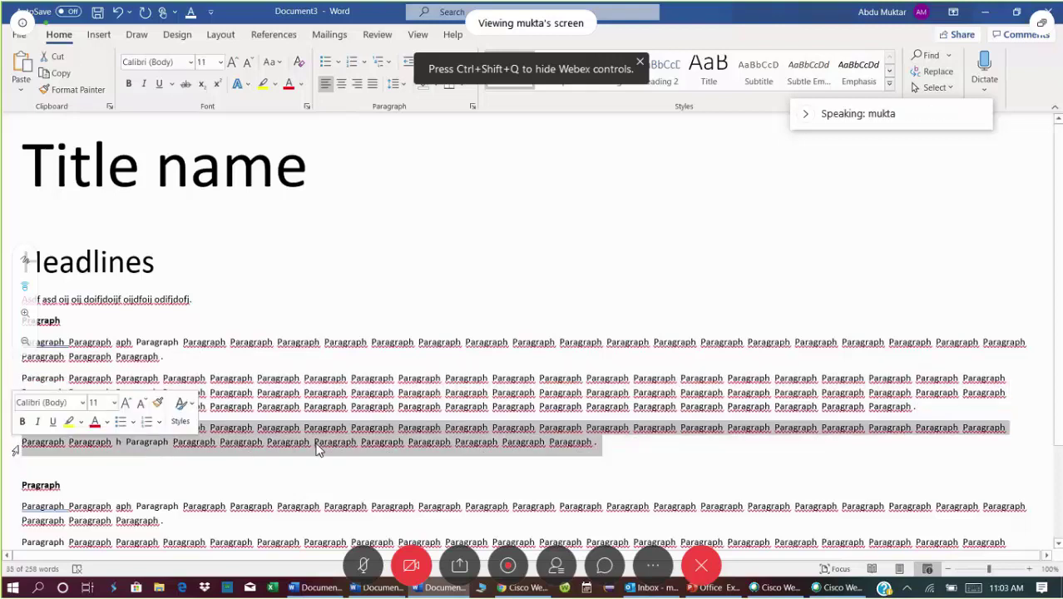
{"action": "left_click", "coordinate": [221, 64]}
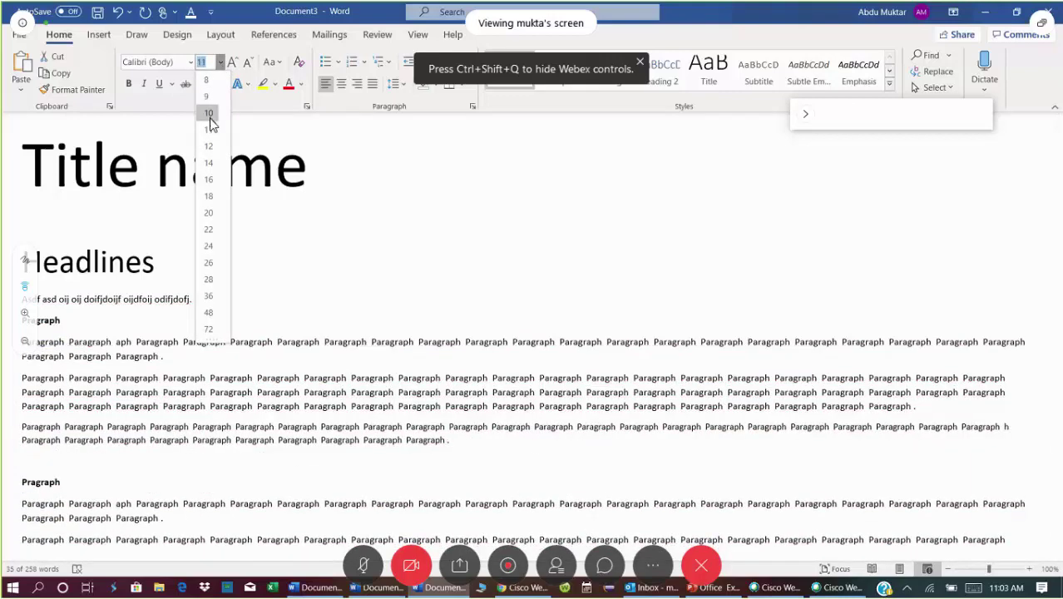
Step: Set the first section's third paragraph to 14-point Times New Roman
{"action": "left_click", "coordinate": [209, 163]}
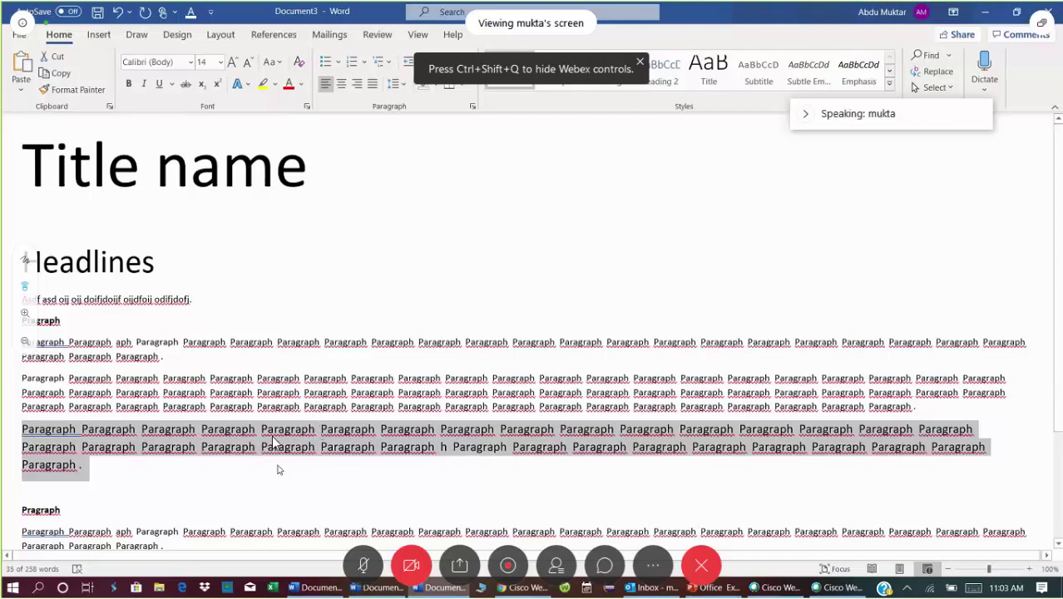
{"action": "left_click", "coordinate": [191, 63]}
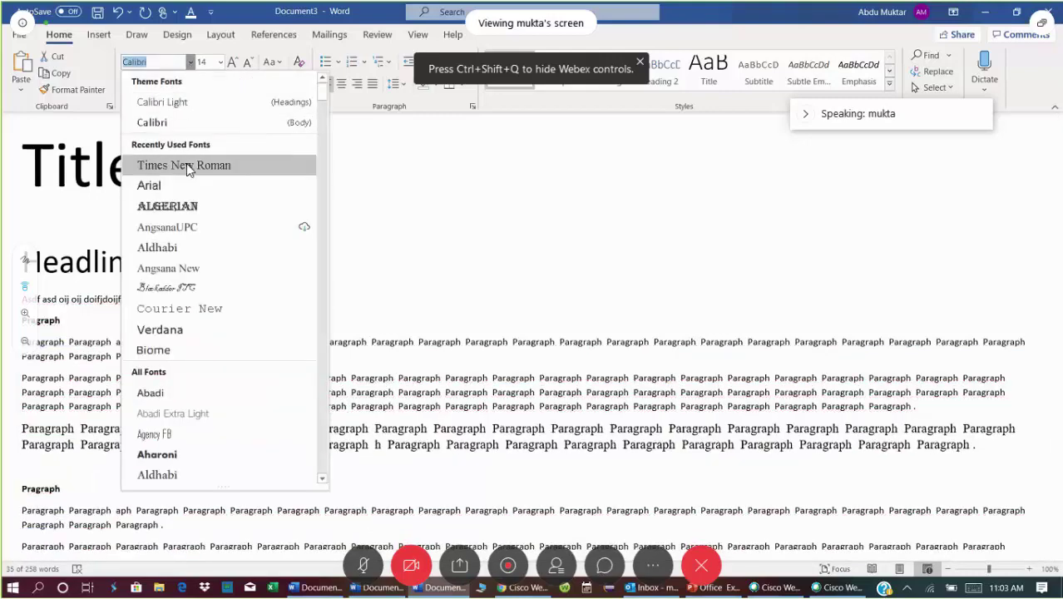
{"action": "left_click", "coordinate": [187, 165]}
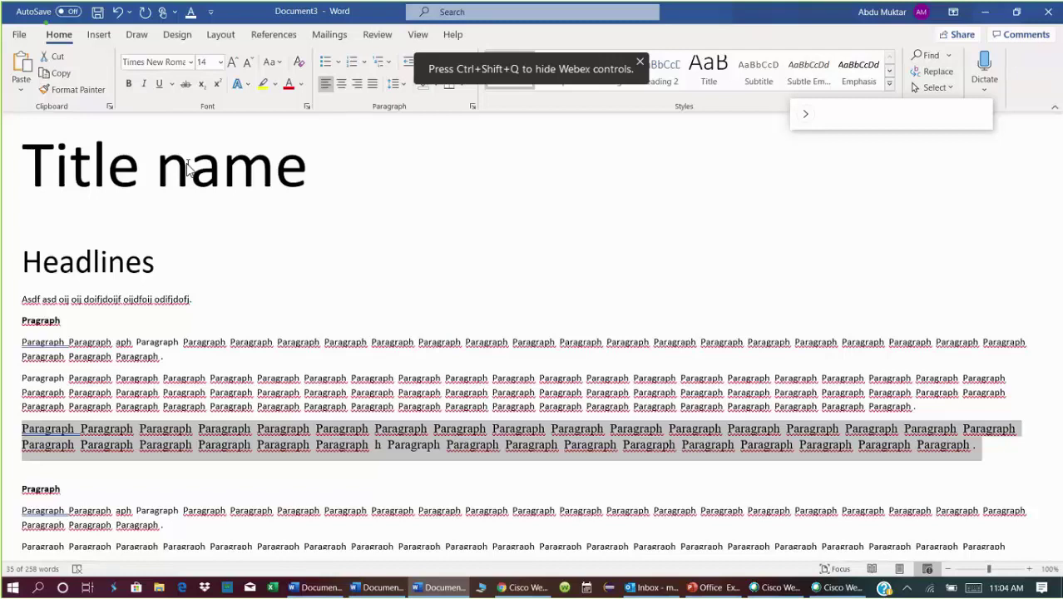
{"action": "left_click", "coordinate": [228, 378]}
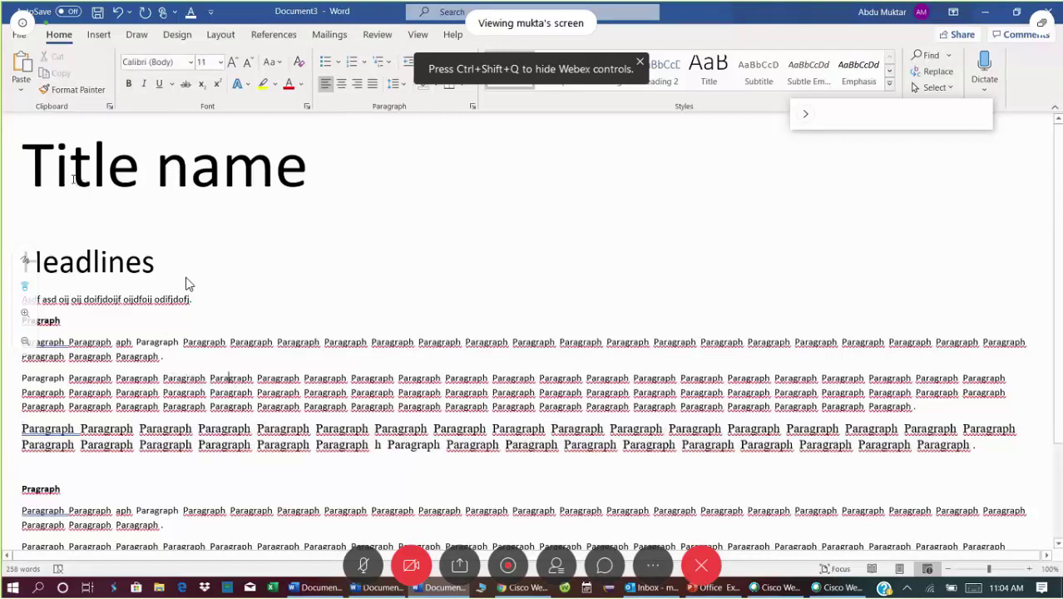
Step: Select only the 'Title name' line at the top of the document
{"action": "left_click_drag", "start_coordinate": [188, 281], "coordinate": [182, 456]}
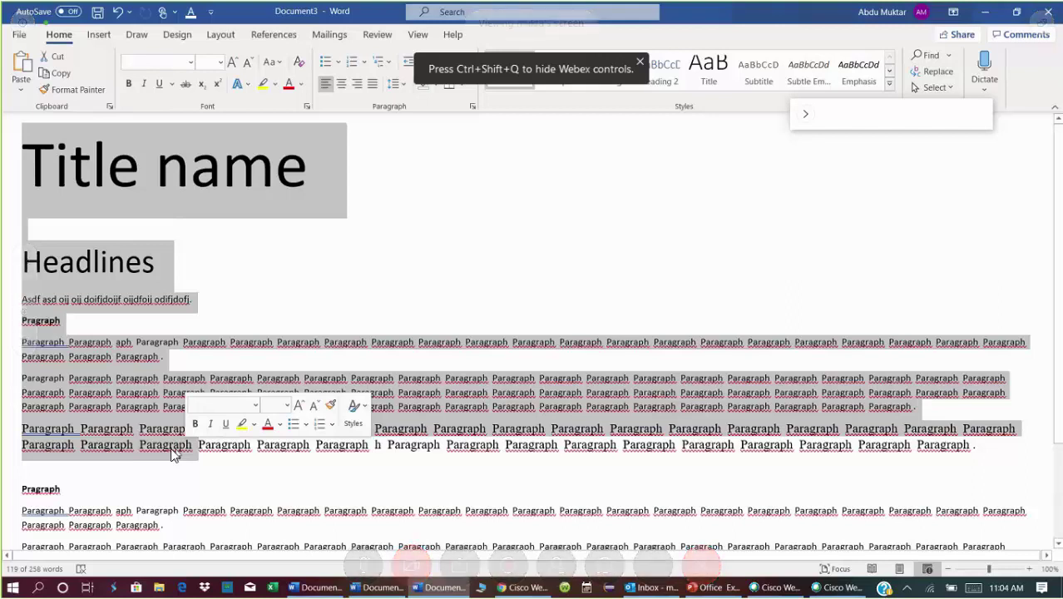
{"action": "left_click", "coordinate": [151, 199]}
{"action": "left_click", "coordinate": [17, 170]}
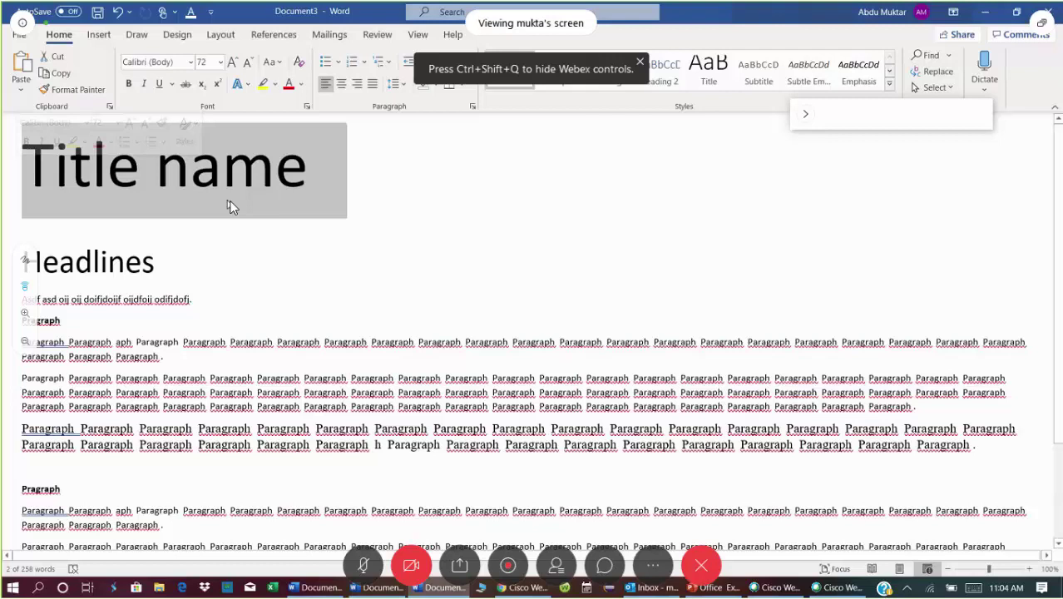
Step: Try the Bodoni MT Black font on the 'Title name' heading
{"action": "left_click", "coordinate": [190, 62]}
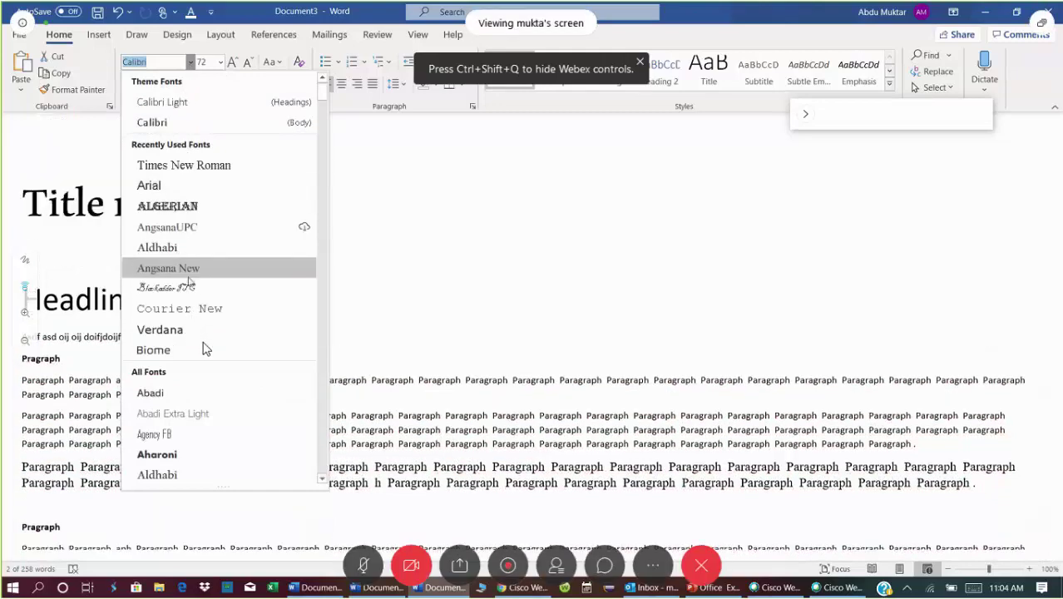
{"action": "scroll", "coordinate": [324, 447], "scroll_direction": "down", "scroll_amount": 5}
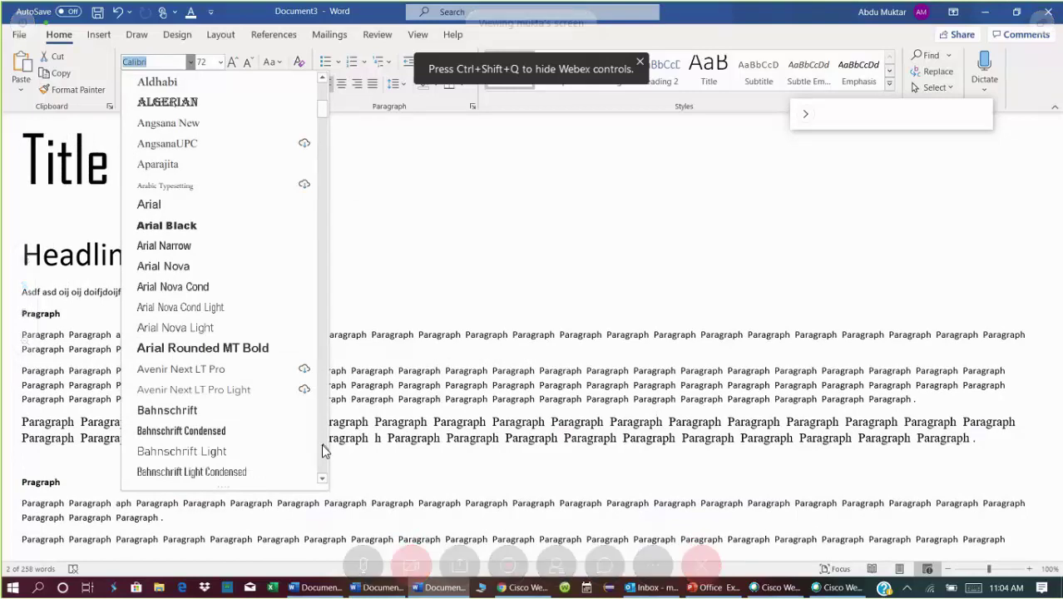
{"action": "left_click", "coordinate": [323, 445]}
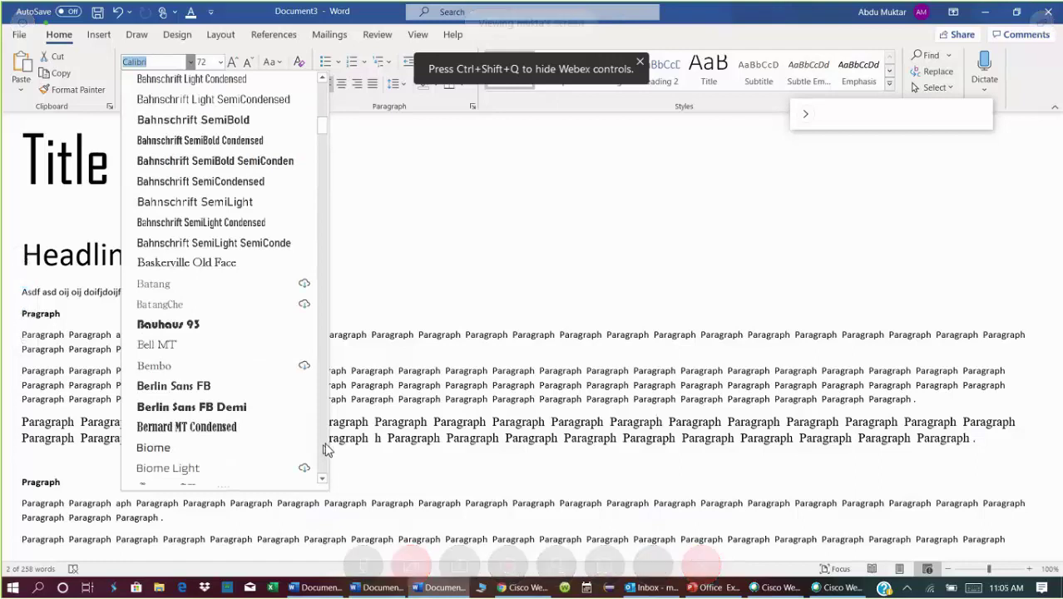
{"action": "left_click", "coordinate": [323, 445]}
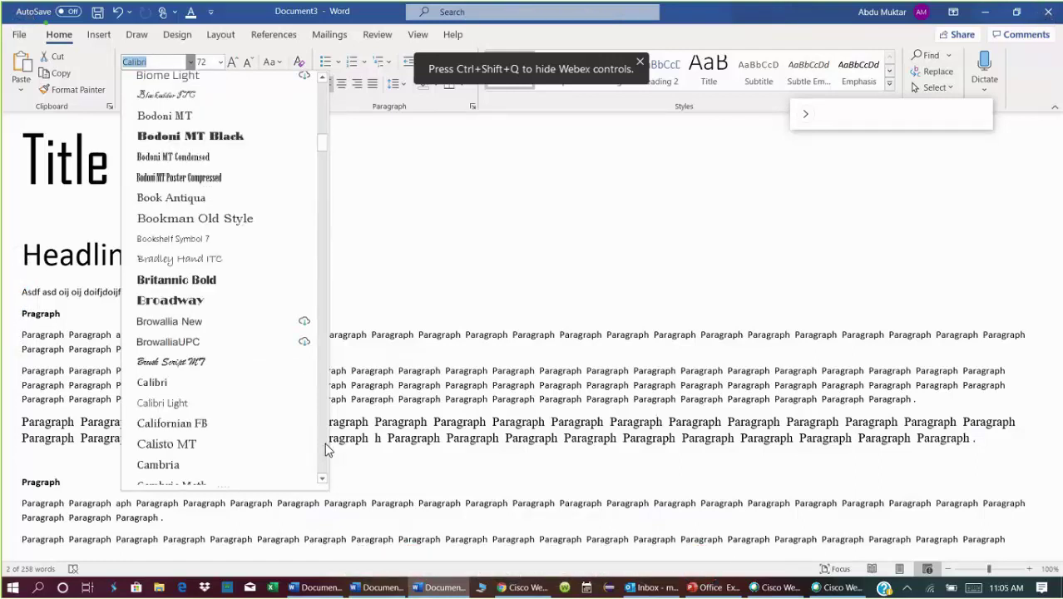
{"action": "left_click", "coordinate": [167, 137]}
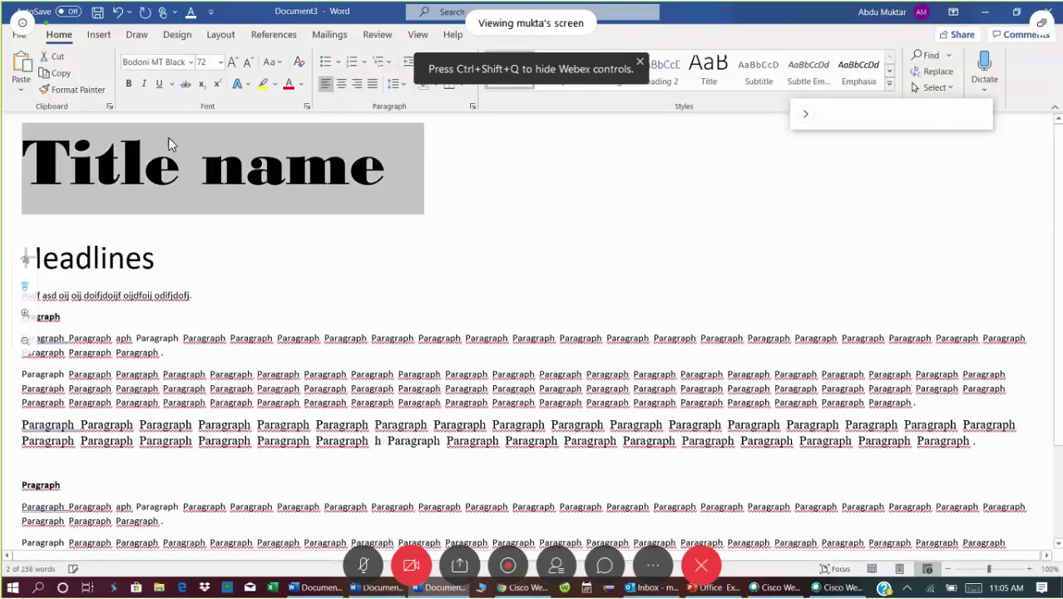
Step: Switch the title font to Bodoni MT Condensed instead
{"action": "left_click", "coordinate": [190, 64]}
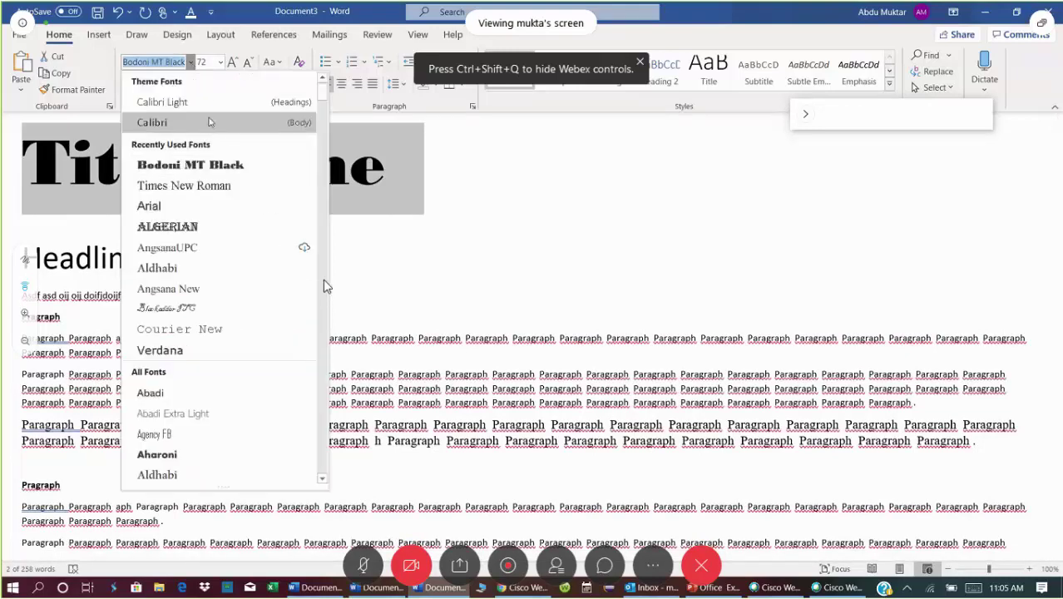
{"action": "left_click", "coordinate": [321, 413]}
{"action": "left_click", "coordinate": [321, 414]}
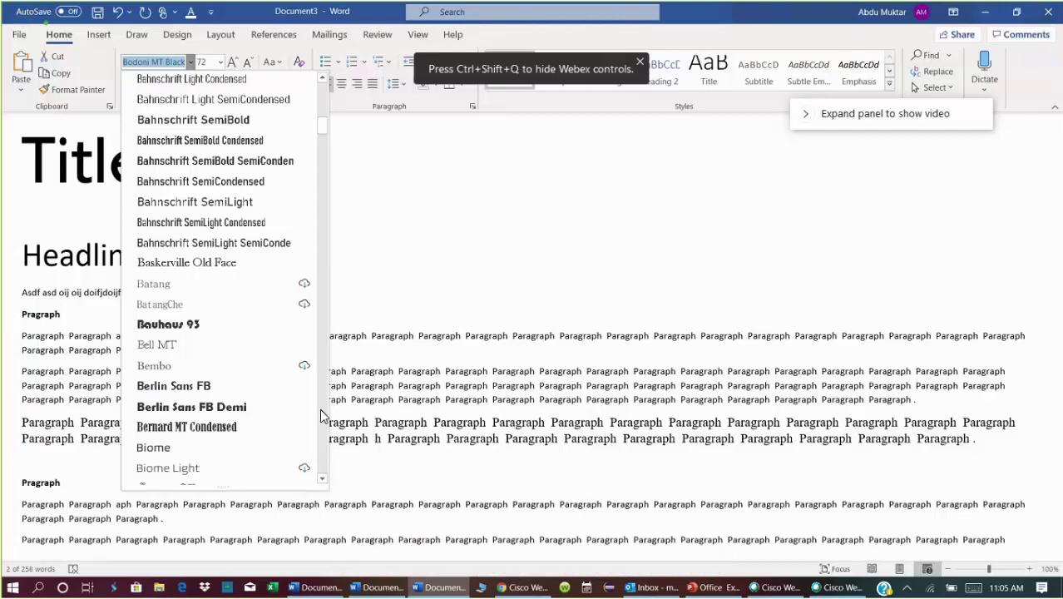
{"action": "left_click", "coordinate": [319, 408]}
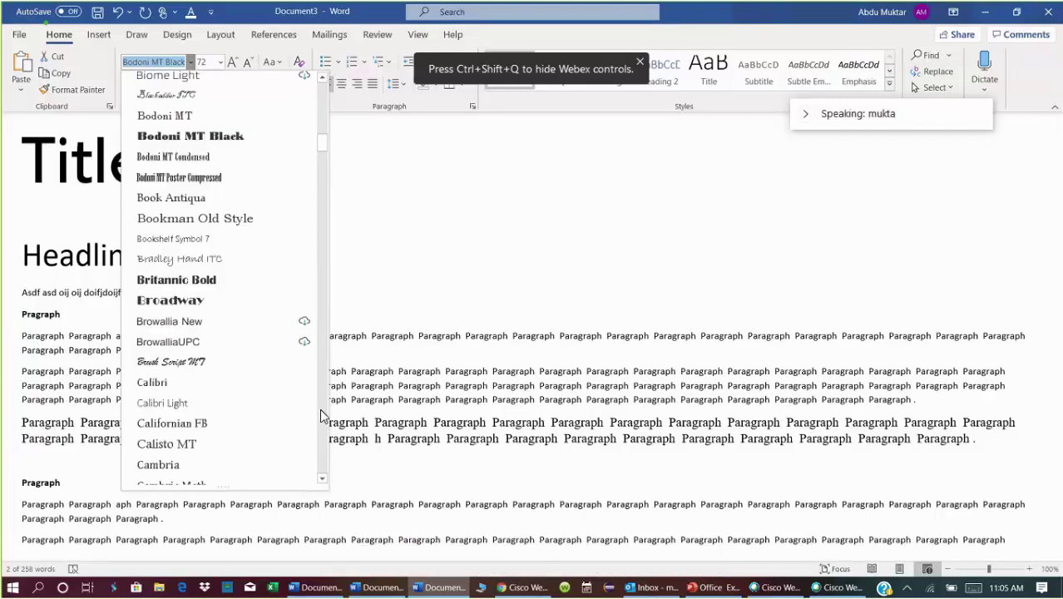
{"action": "left_click", "coordinate": [176, 161]}
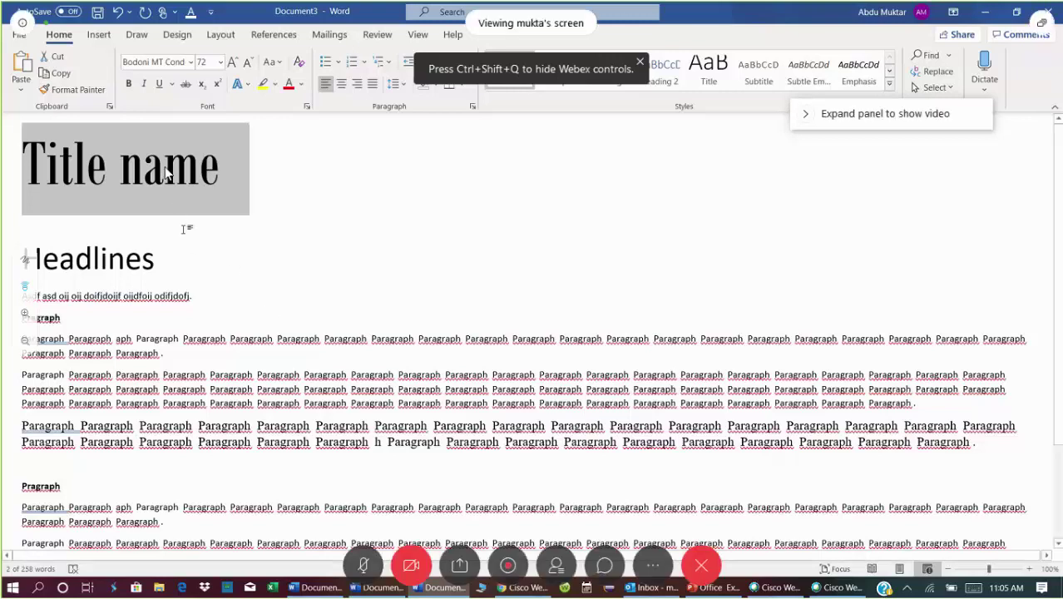
Step: Set the Headlines heading to Bodoni MT Condensed from Recently Used Fonts
{"action": "left_click", "coordinate": [215, 339]}
{"action": "triple_click", "coordinate": [215, 339]}
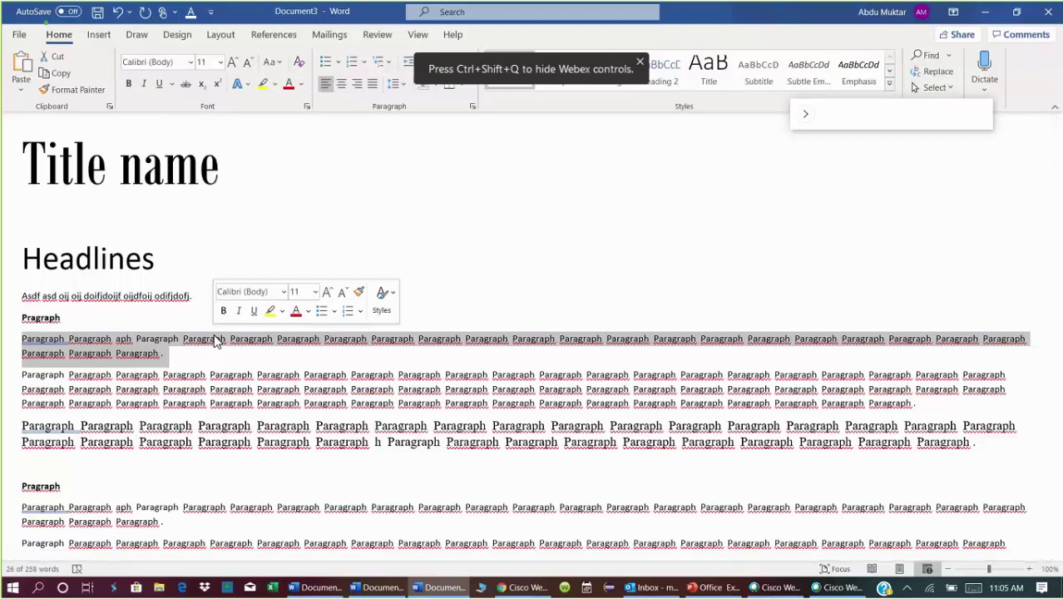
{"action": "triple_click", "coordinate": [114, 178]}
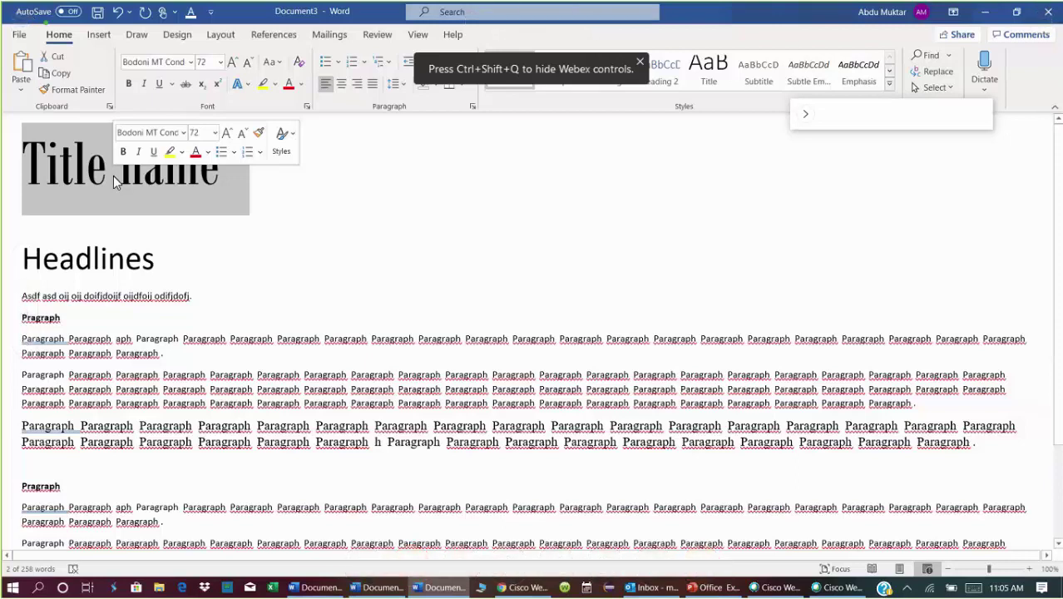
{"action": "triple_click", "coordinate": [61, 265]}
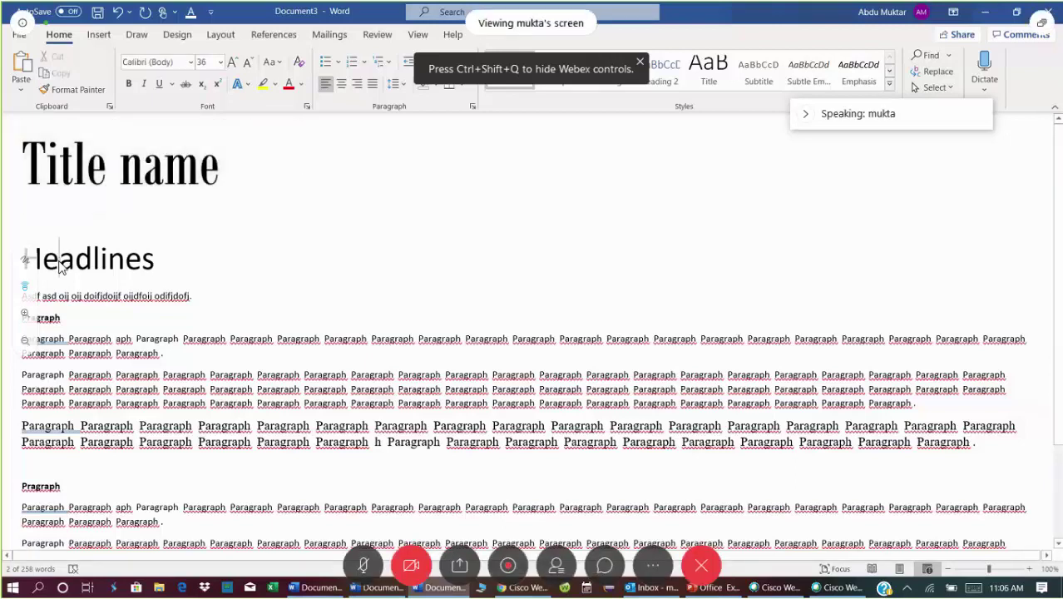
{"action": "left_click", "coordinate": [194, 62]}
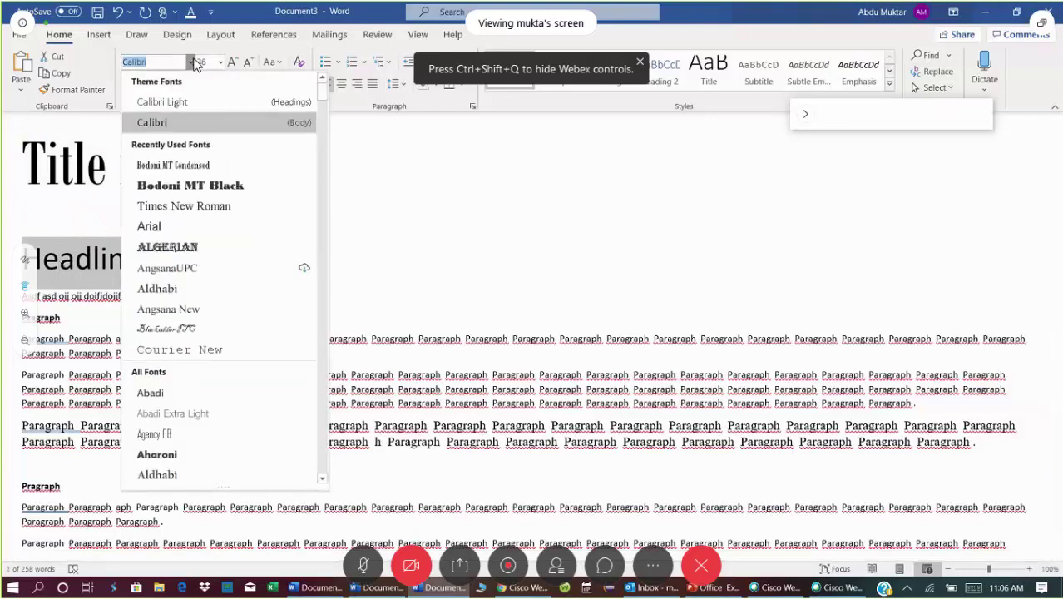
{"action": "left_click", "coordinate": [209, 167]}
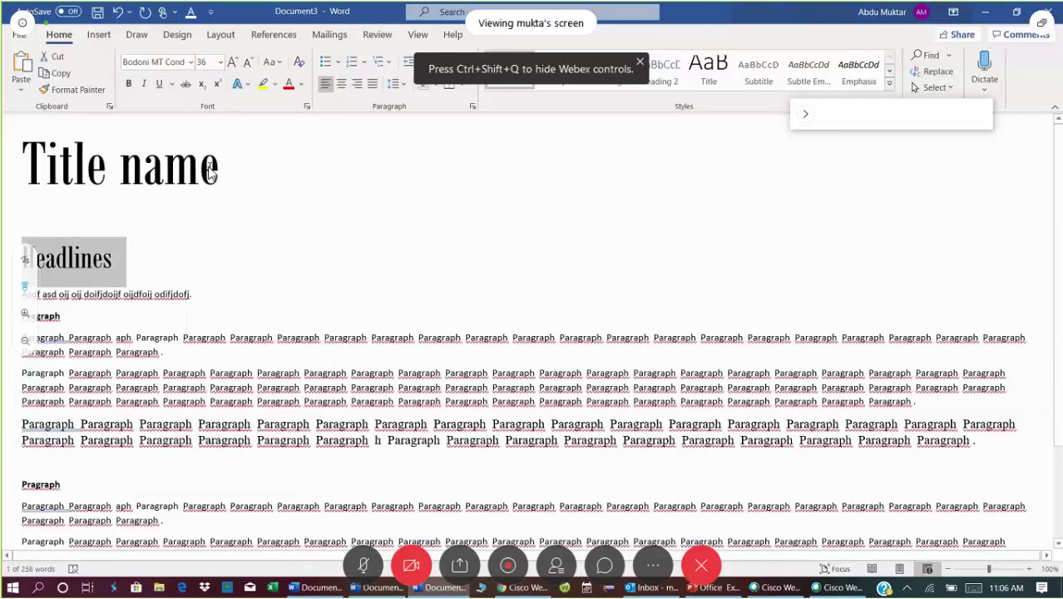
{"action": "triple_click", "coordinate": [152, 297]}
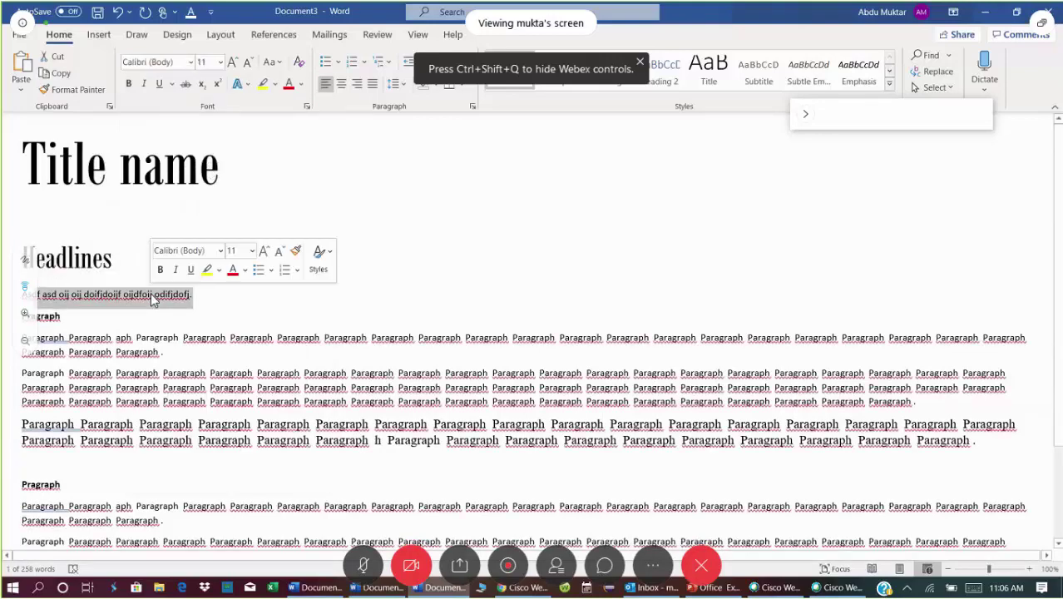
{"action": "left_click", "coordinate": [215, 404]}
{"action": "triple_click", "coordinate": [214, 403]}
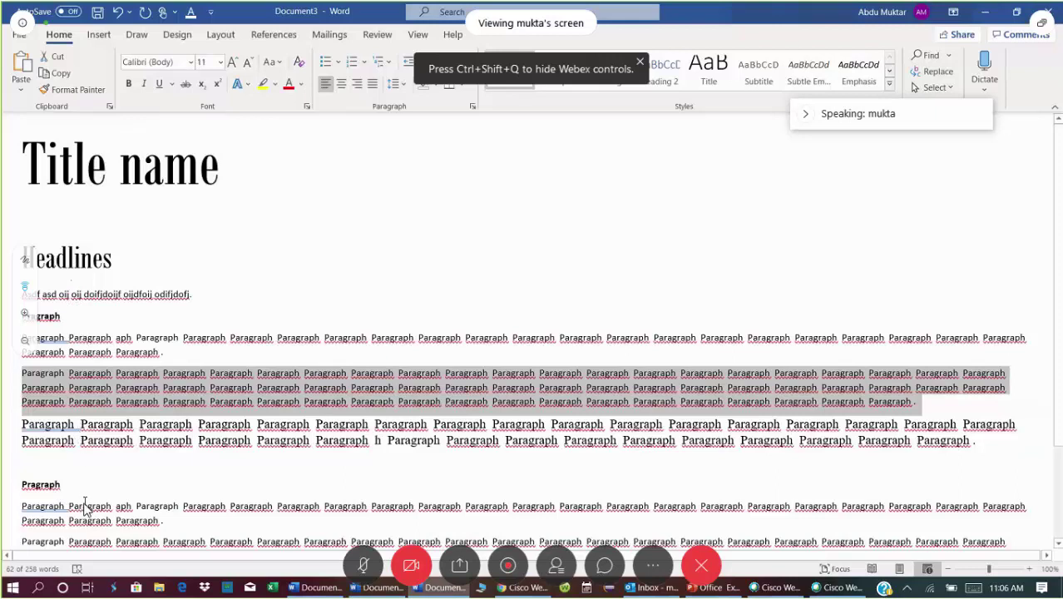
{"action": "triple_click", "coordinate": [68, 344]}
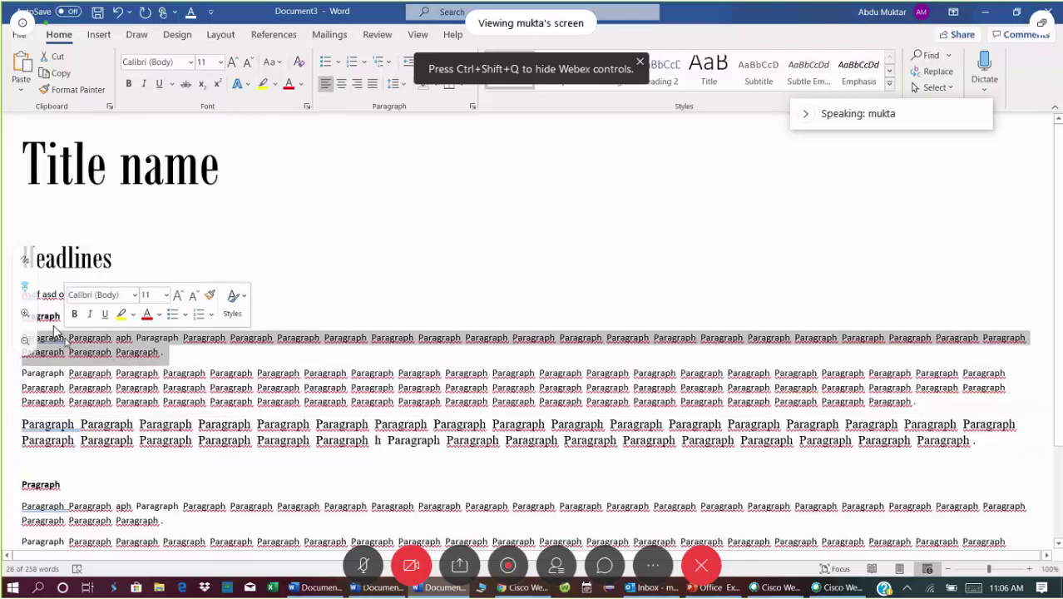
{"action": "double_click", "coordinate": [51, 320]}
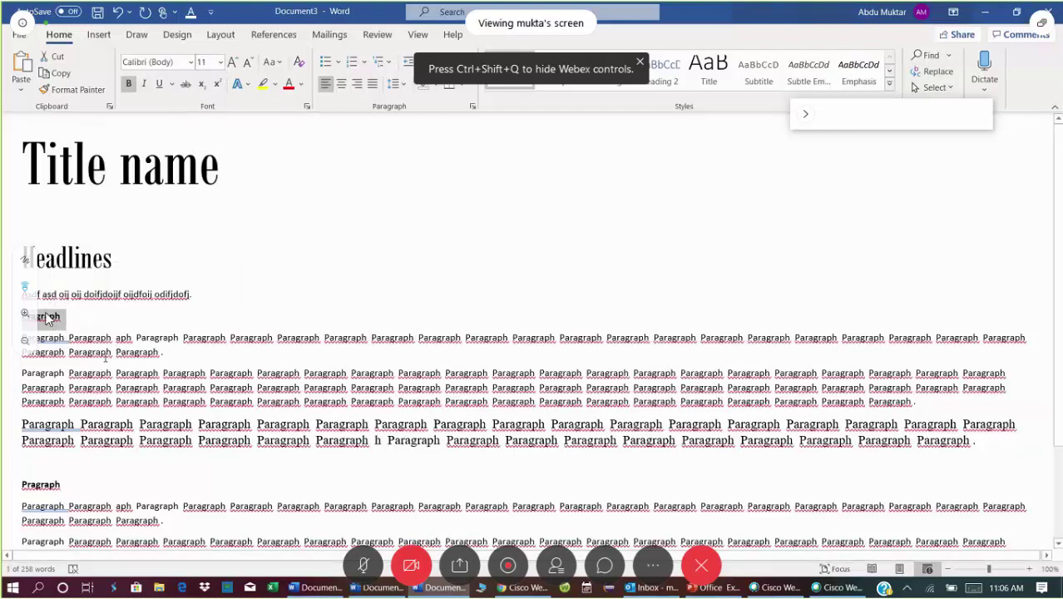
{"action": "key", "text": "shift+Down"}
{"action": "key", "text": "shift+Down"}
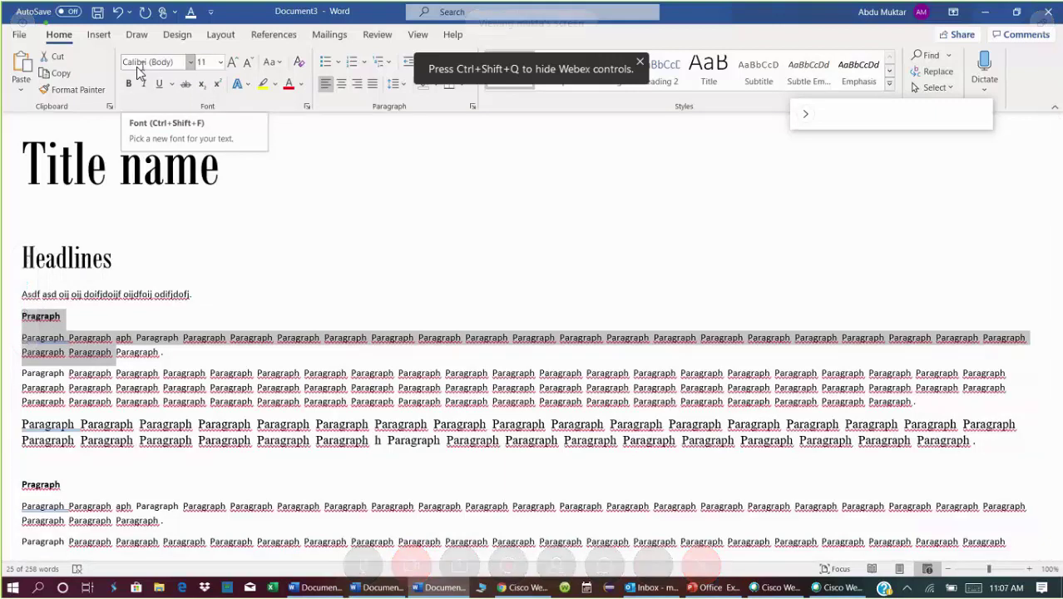
{"action": "left_click", "coordinate": [97, 343]}
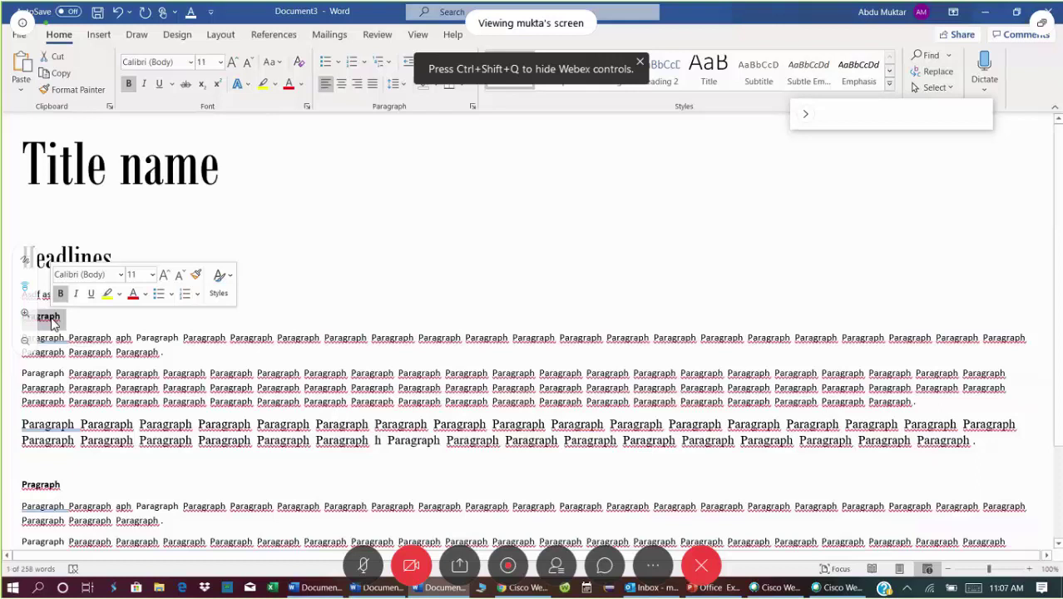
{"action": "left_click", "coordinate": [130, 85]}
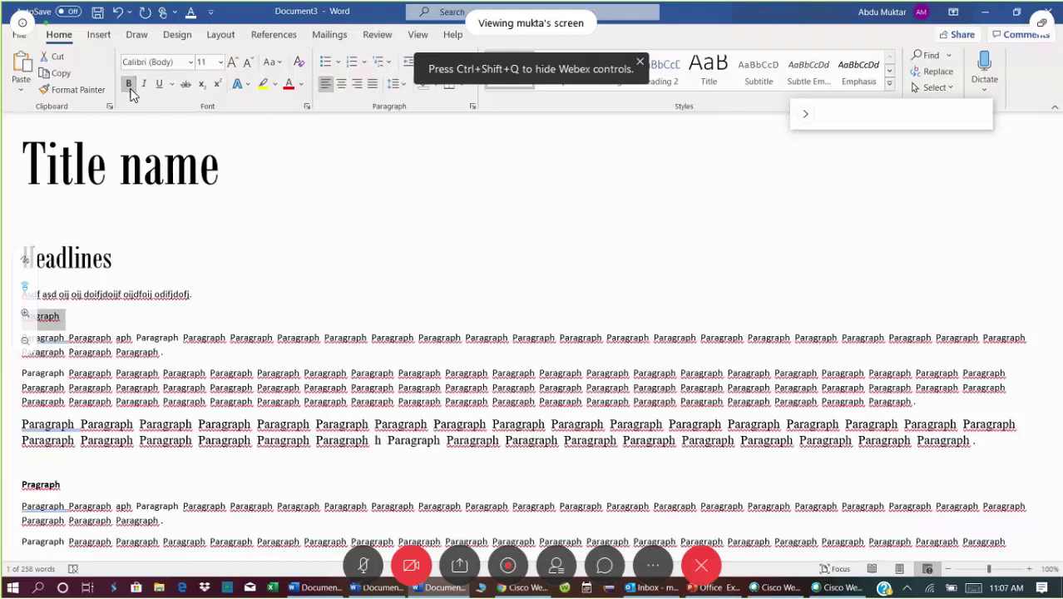
{"action": "left_click", "coordinate": [130, 86]}
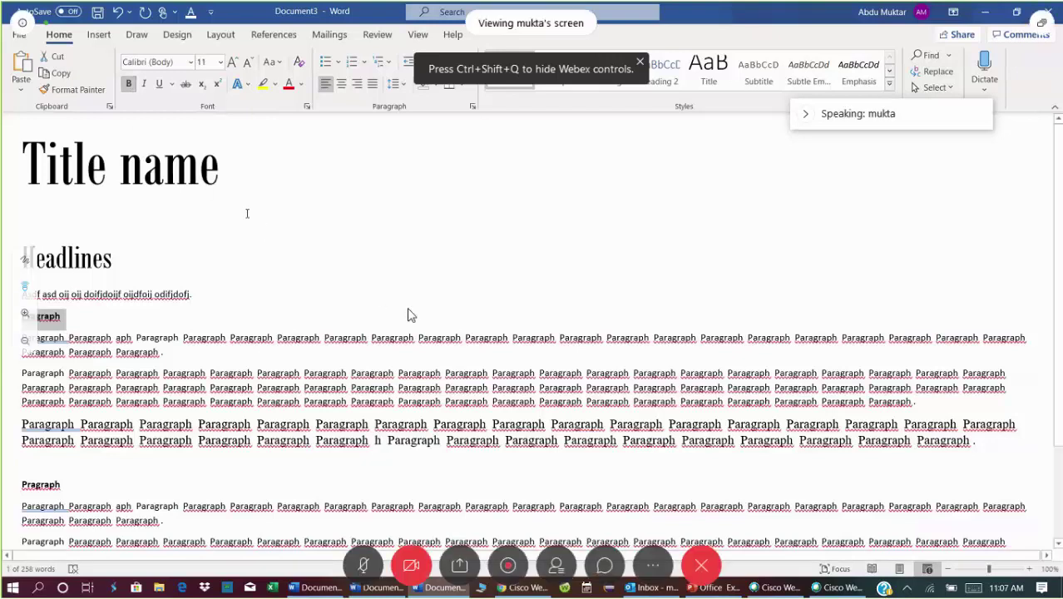
{"action": "left_click", "coordinate": [192, 293]}
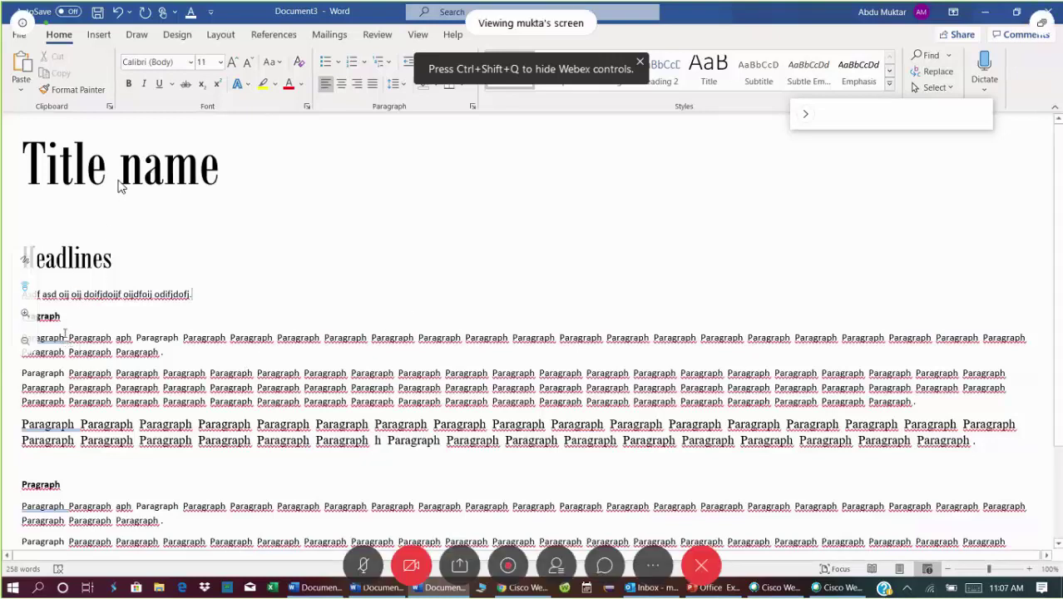
Step: Colour the 'Title name' line dark blue using a Font Color theme colour
{"action": "triple_click", "coordinate": [86, 180]}
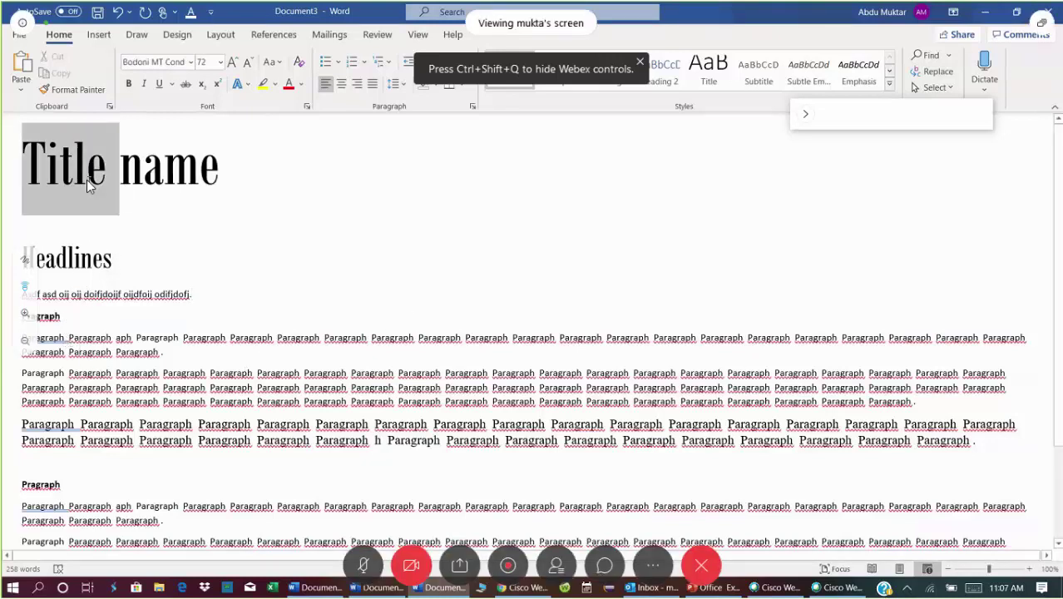
{"action": "left_click", "coordinate": [301, 85]}
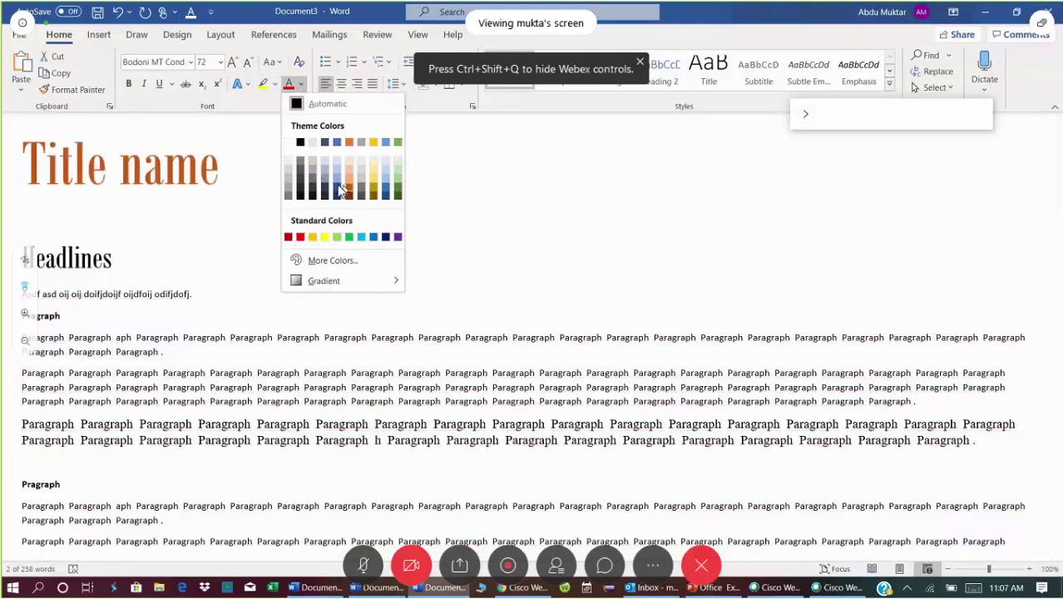
{"action": "left_click", "coordinate": [338, 191]}
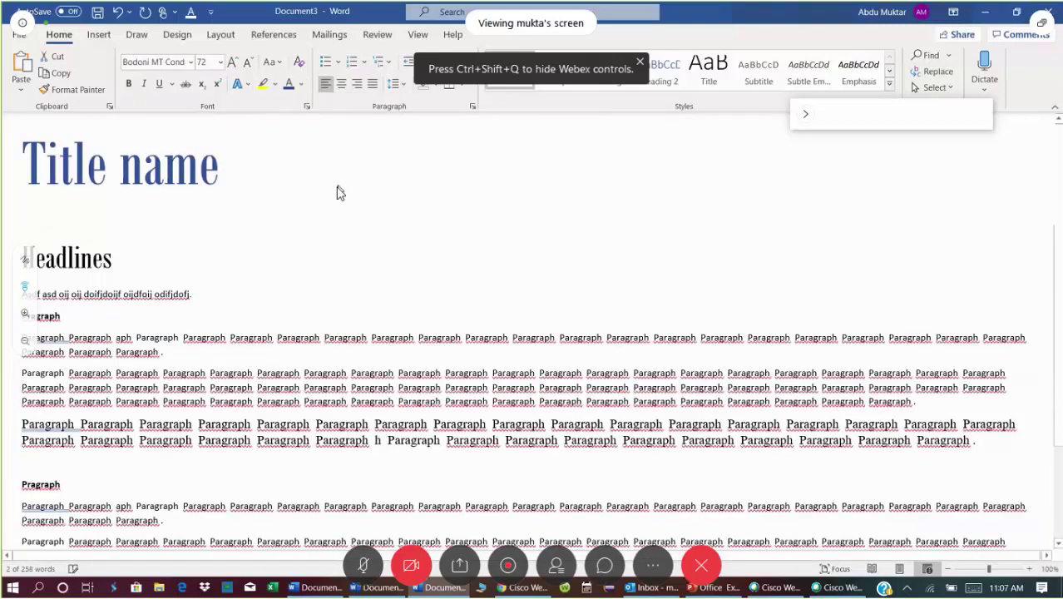
{"action": "left_click", "coordinate": [301, 327]}
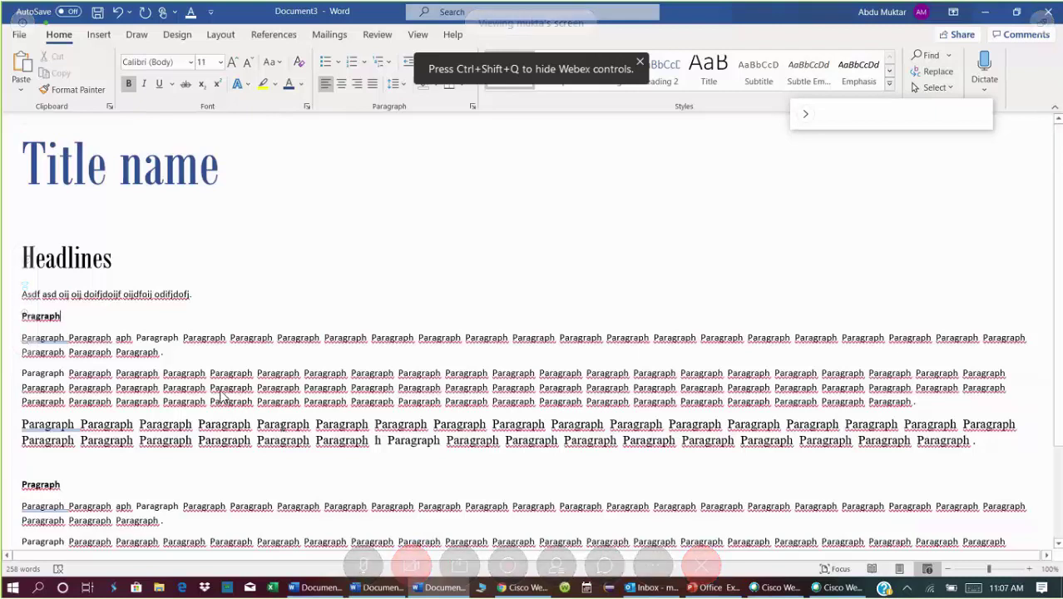
{"action": "left_click_drag", "start_coordinate": [254, 387], "coordinate": [154, 344]}
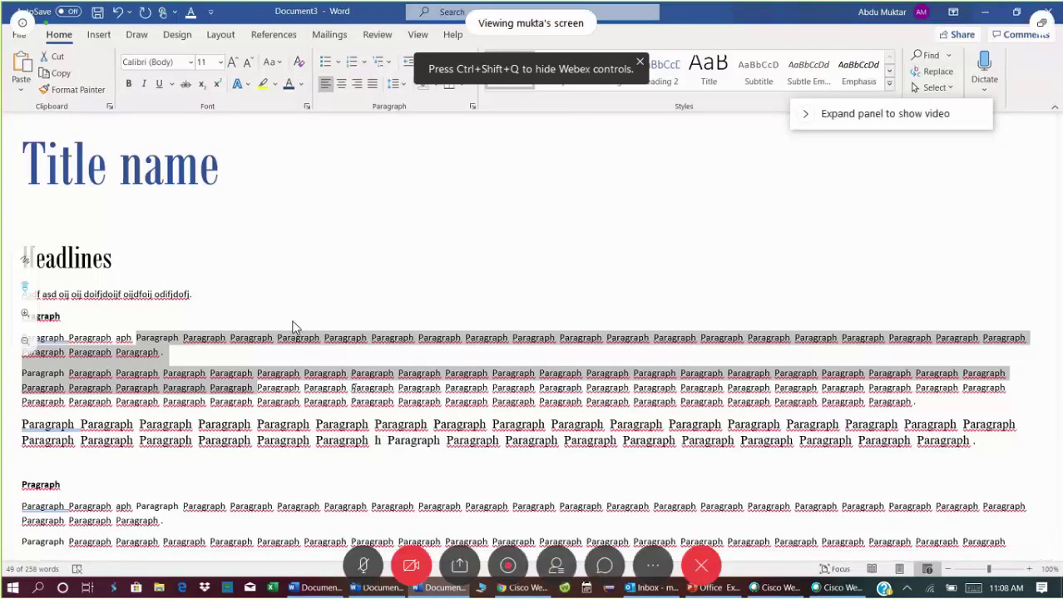
{"action": "left_click", "coordinate": [57, 173]}
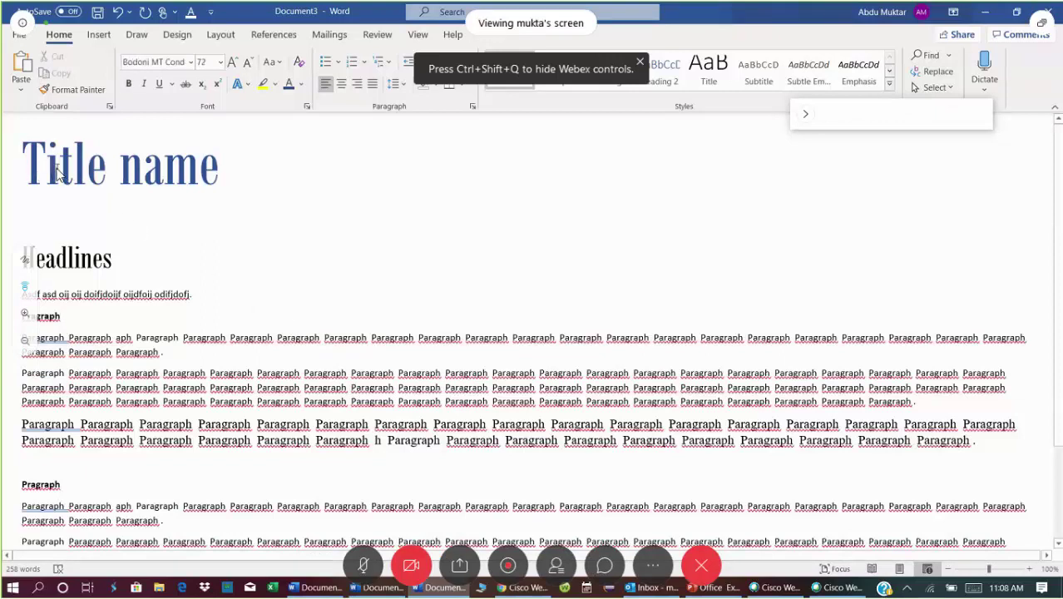
{"action": "left_click_drag", "start_coordinate": [877, 113], "coordinate": [858, 223]}
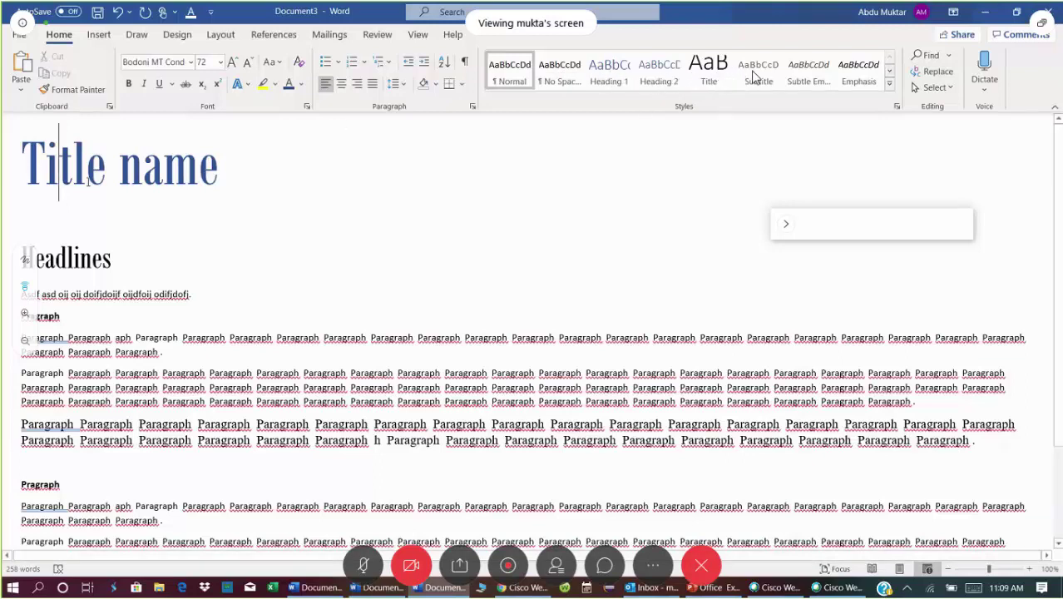
Step: Try Heading 6 through Heading 1 and Normal styles on the title
{"action": "left_click", "coordinate": [819, 73]}
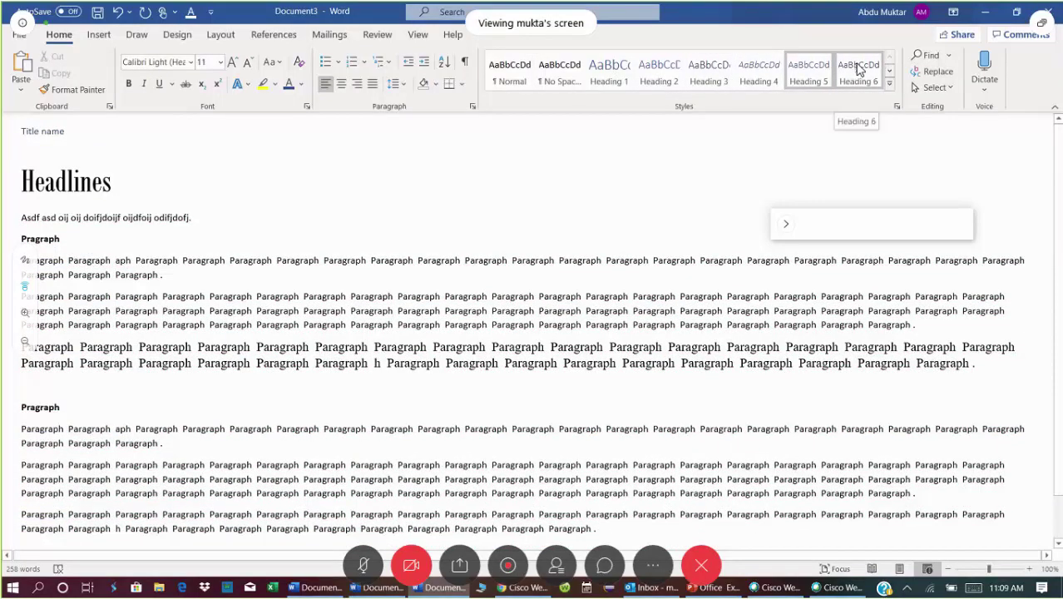
{"action": "left_click", "coordinate": [859, 70]}
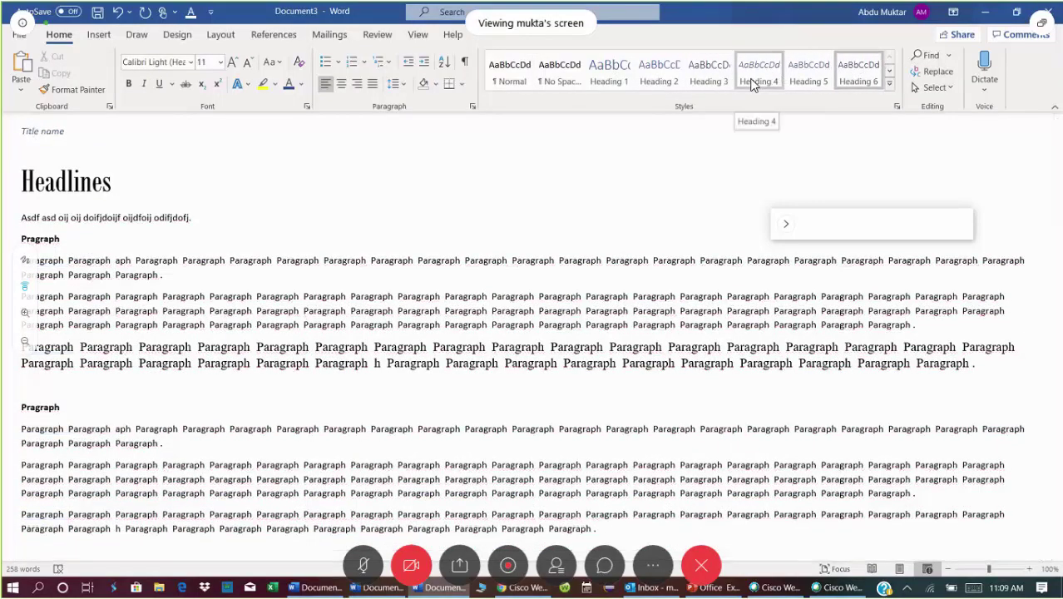
{"action": "left_click", "coordinate": [751, 84]}
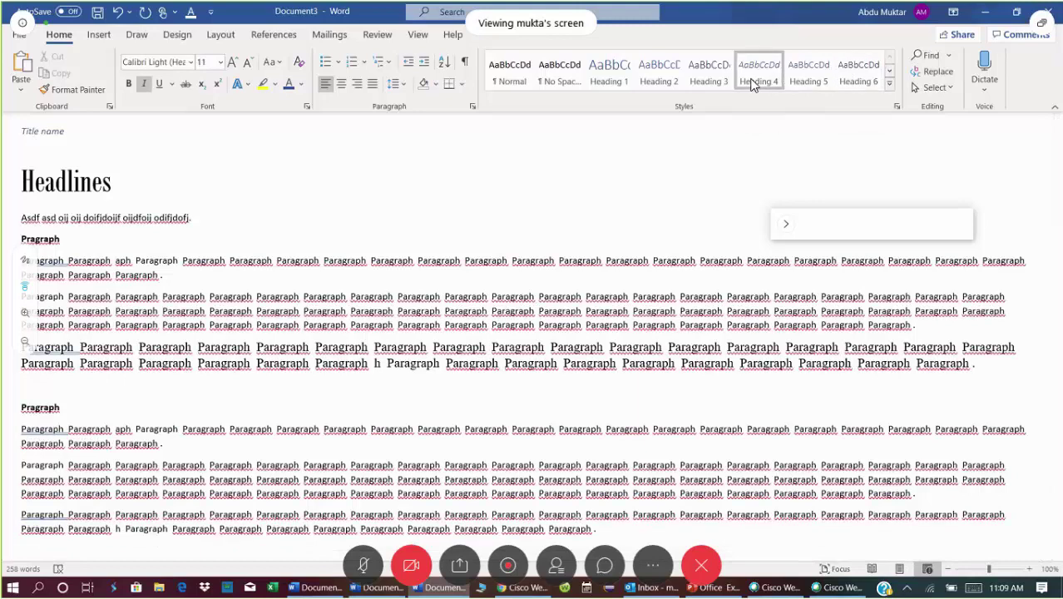
{"action": "left_click", "coordinate": [706, 83]}
{"action": "left_click", "coordinate": [659, 83]}
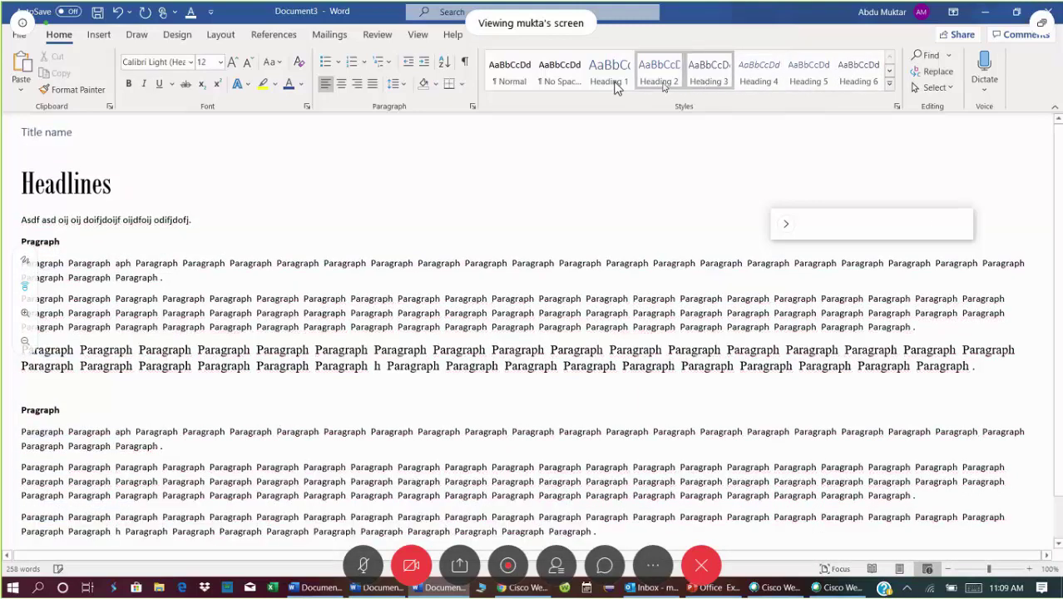
{"action": "left_click", "coordinate": [616, 87]}
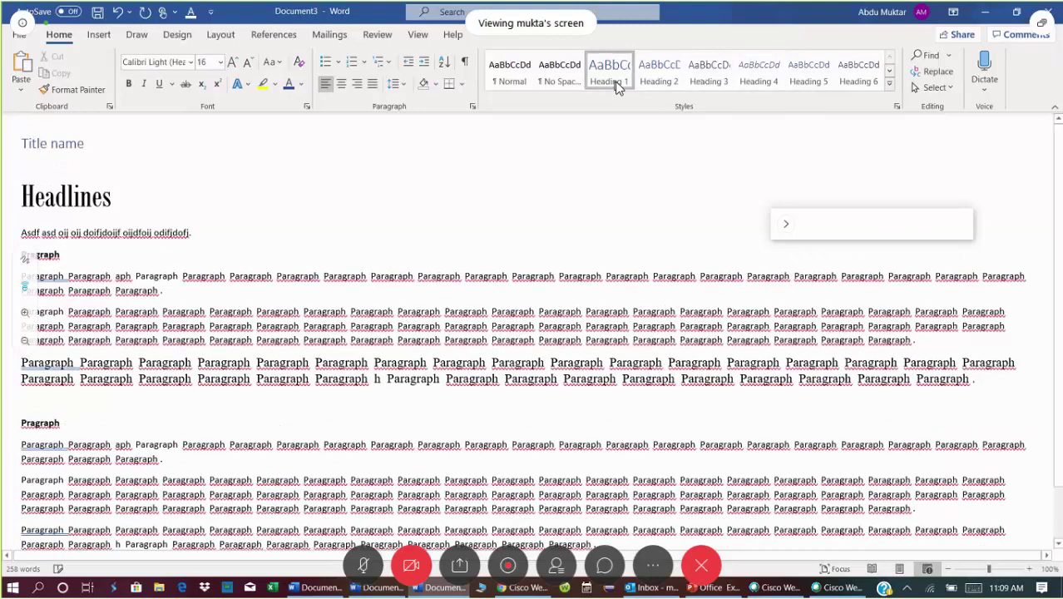
{"action": "left_click", "coordinate": [509, 83]}
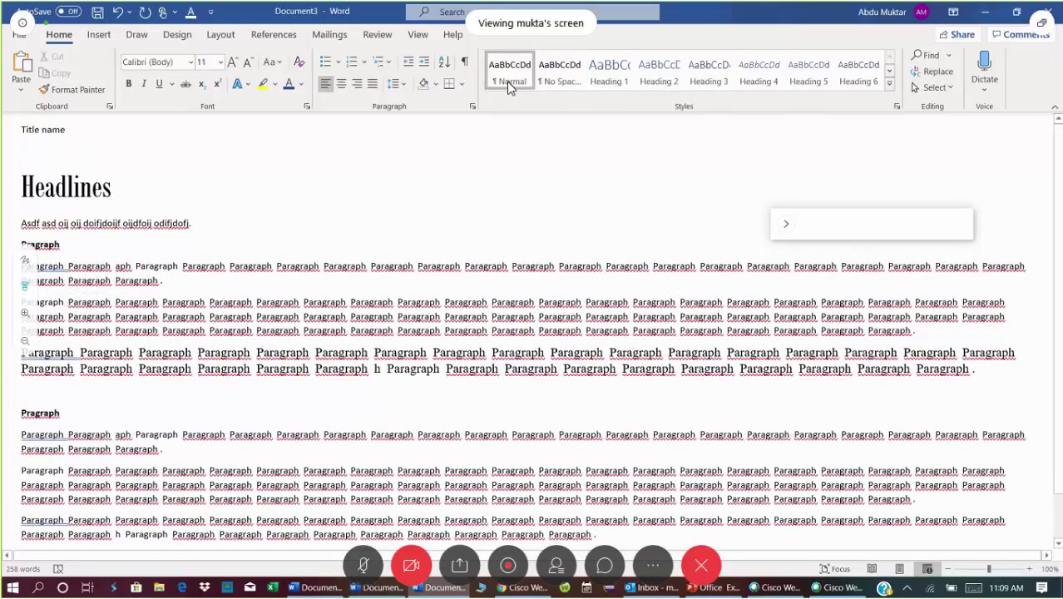
Step: Apply Heading 1, then the Intense Reference style to the title line
{"action": "left_click", "coordinate": [20, 126]}
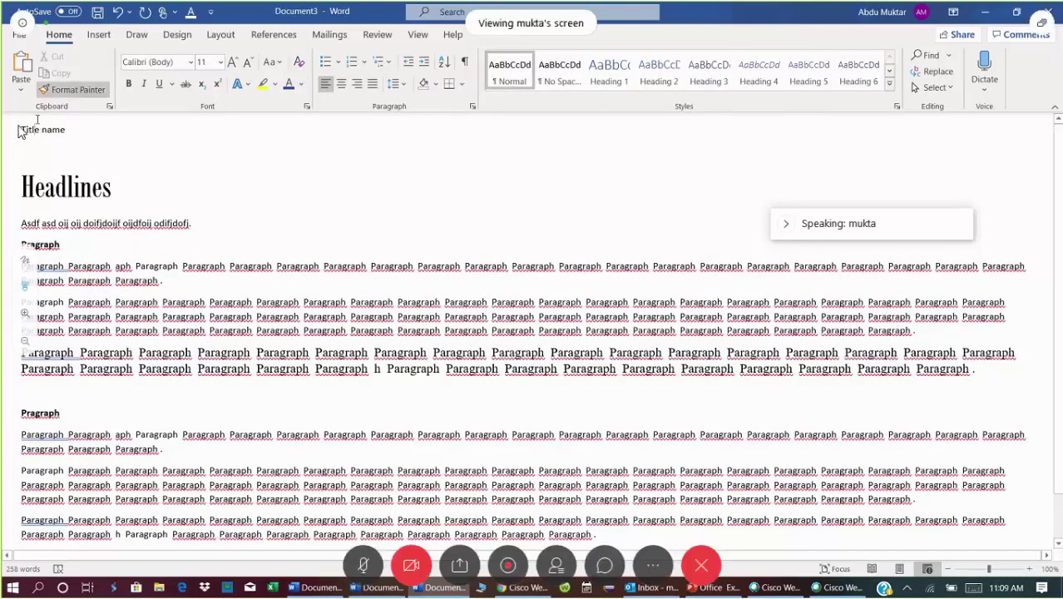
{"action": "left_click", "coordinate": [619, 75]}
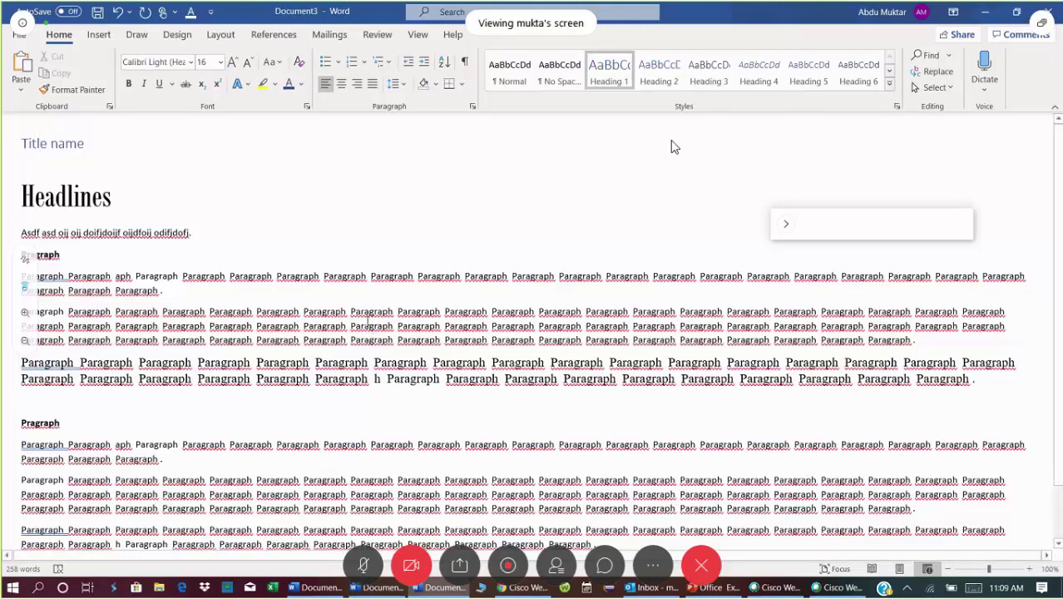
{"action": "left_click", "coordinate": [889, 83]}
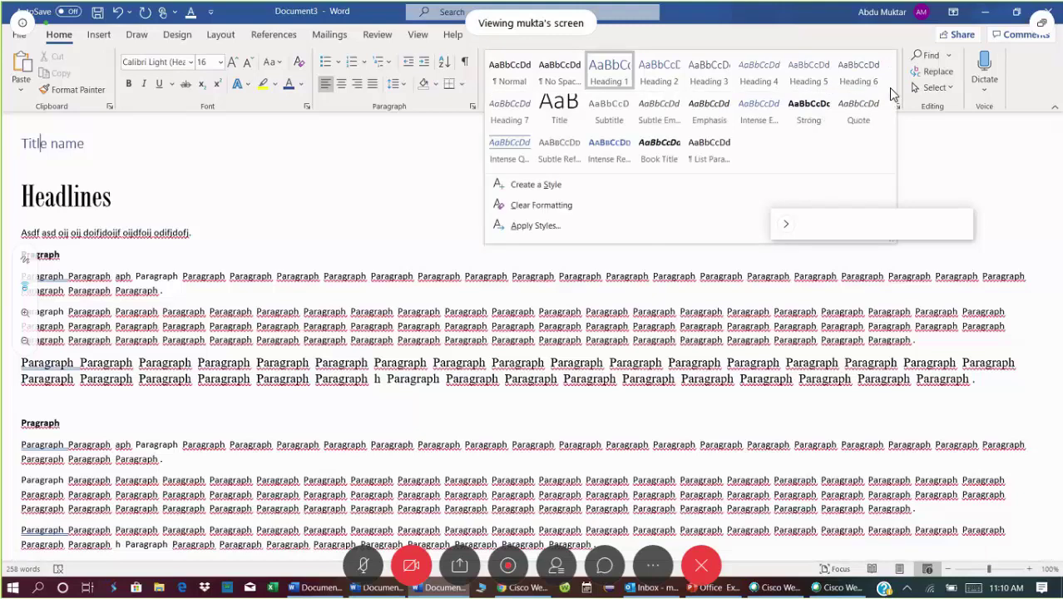
{"action": "left_click", "coordinate": [617, 154]}
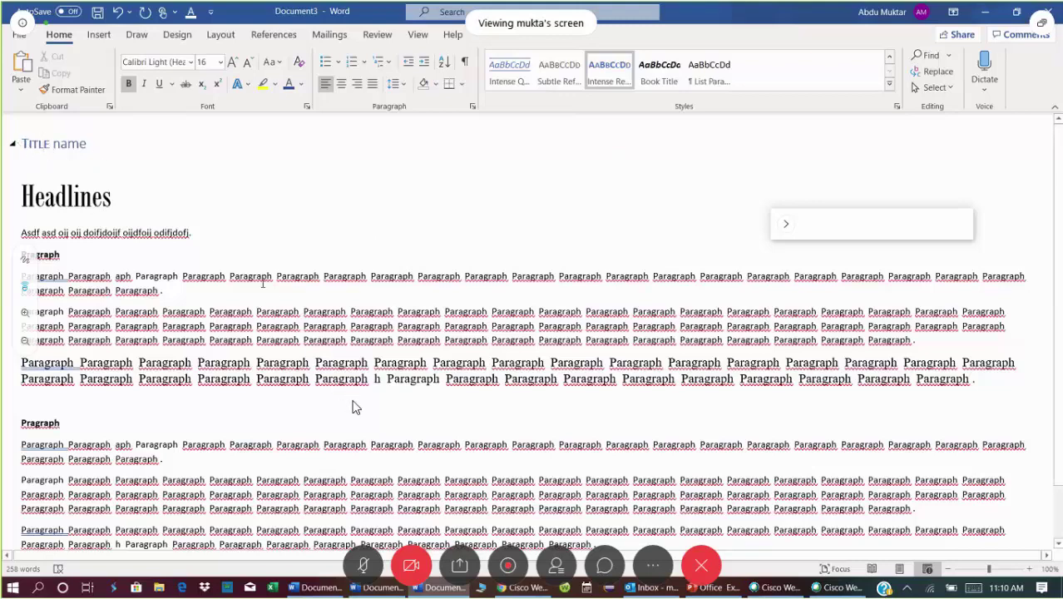
Step: Select the title through the first Pragraph block and try Intense Reference and Book Title styles
{"action": "left_click_drag", "start_coordinate": [268, 395], "coordinate": [25, 148]}
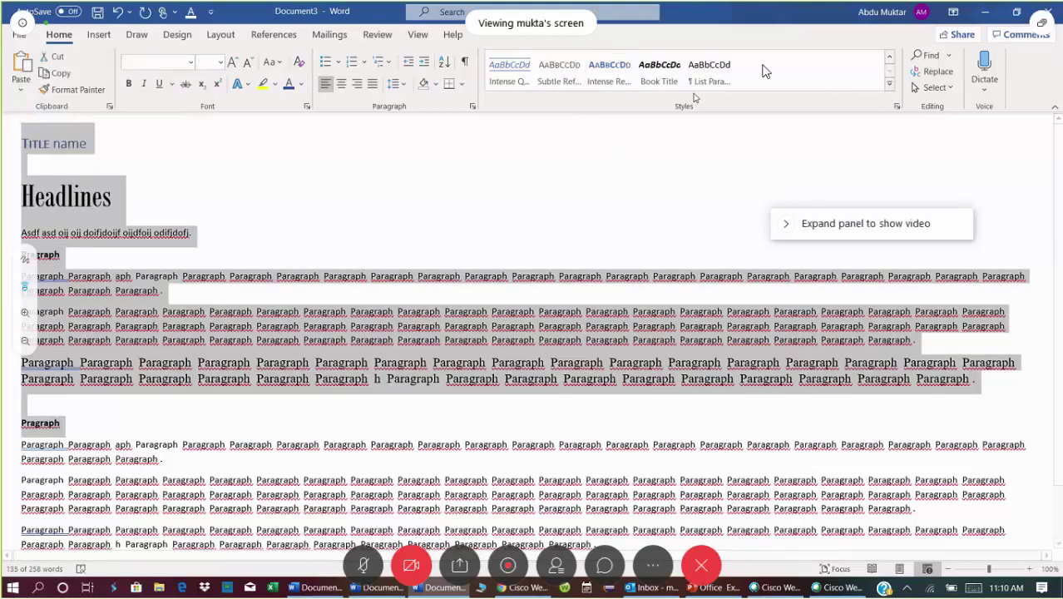
{"action": "left_click", "coordinate": [616, 73]}
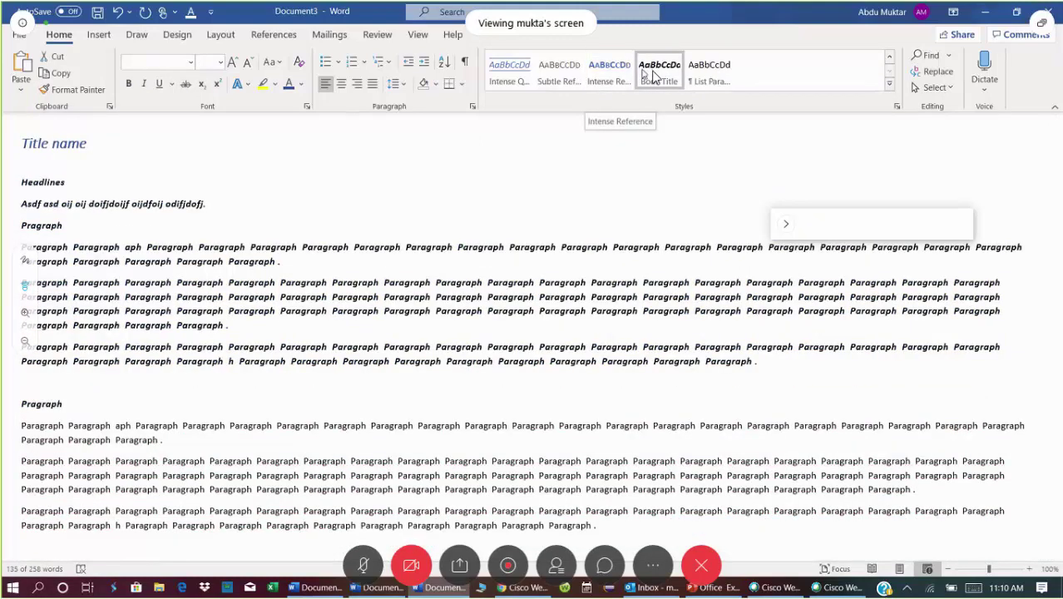
{"action": "left_click", "coordinate": [654, 75]}
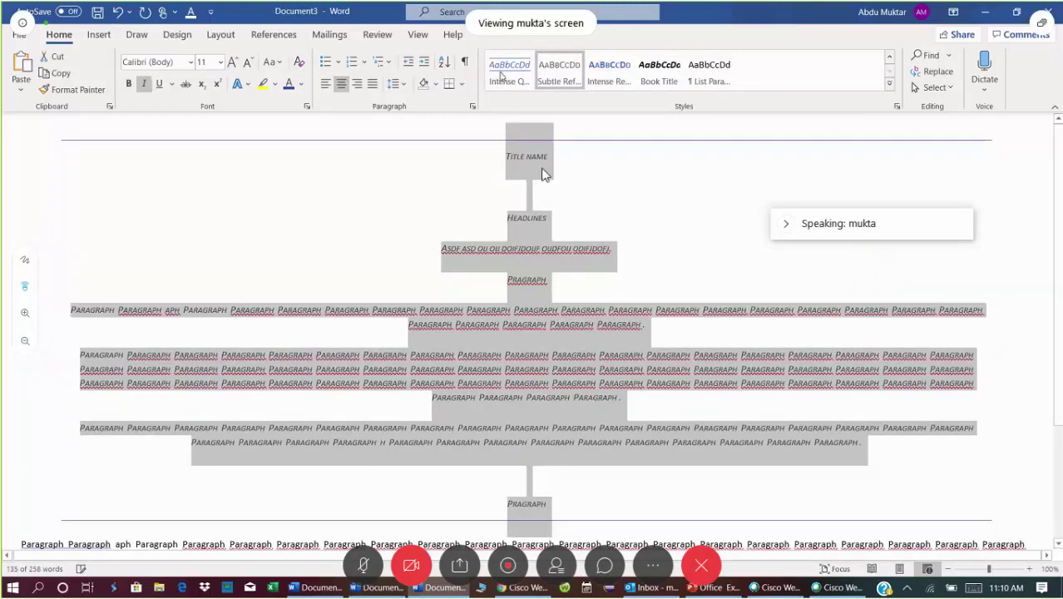
{"action": "left_click", "coordinate": [889, 60]}
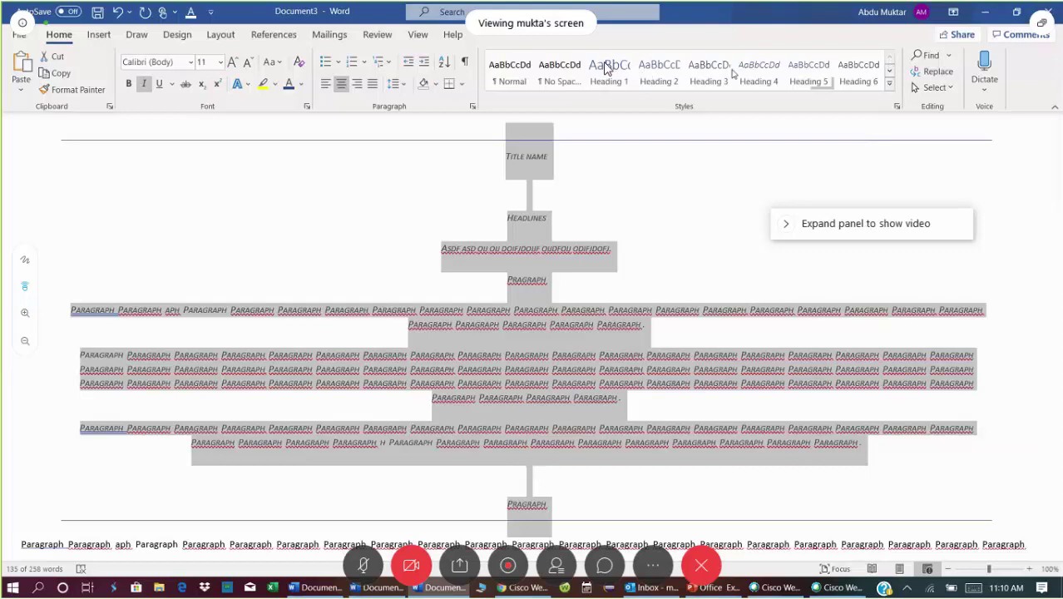
{"action": "left_click", "coordinate": [629, 284]}
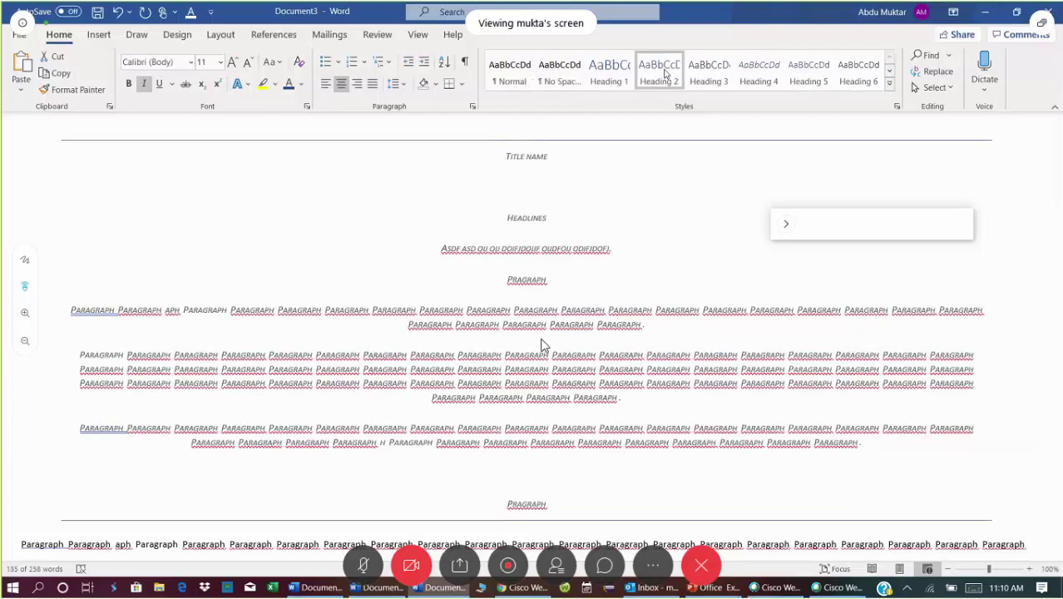
{"action": "key", "text": "ctrl+a"}
Step: Undo the style change so the whole document returns to plain Normal text
{"action": "left_click", "coordinate": [119, 14]}
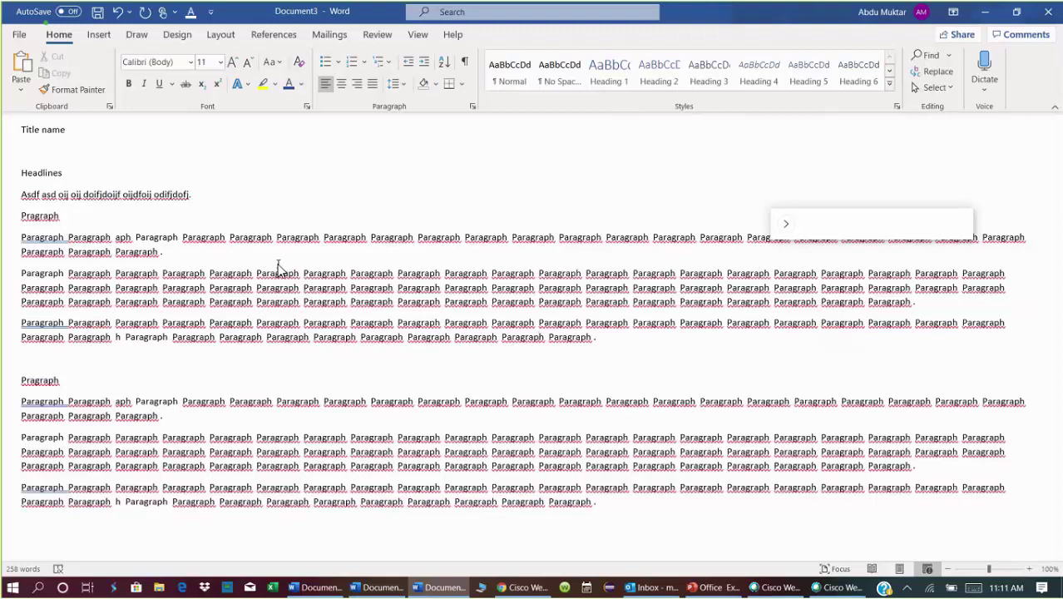
{"action": "mouse_move", "coordinate": [183, 214]}
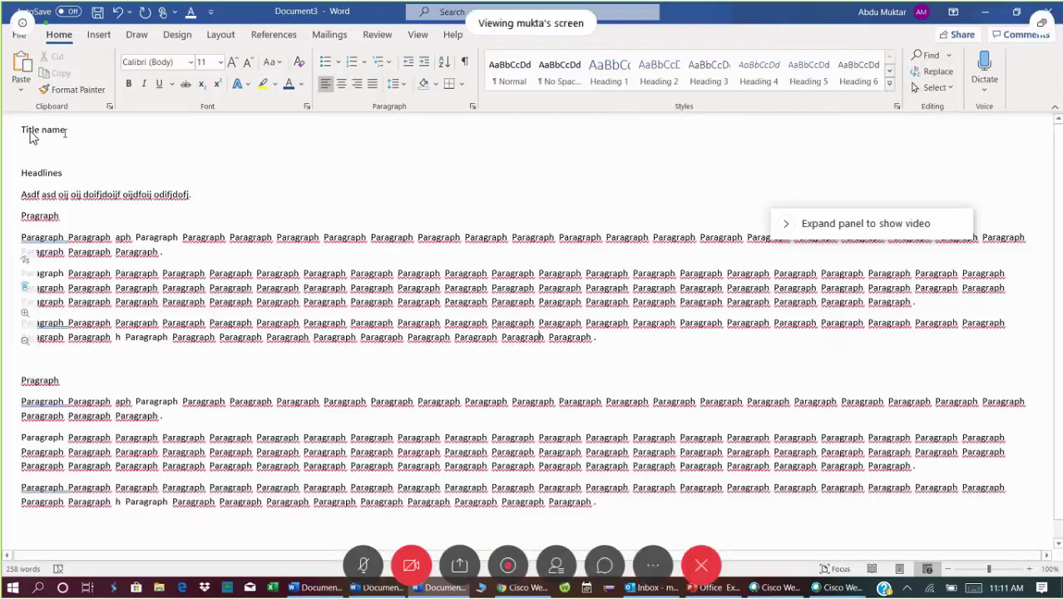
Step: Undo the spacing, centring and bold-italic small-caps formatting to restore the large Headlines
{"action": "left_click_drag", "start_coordinate": [27, 136], "coordinate": [210, 381]}
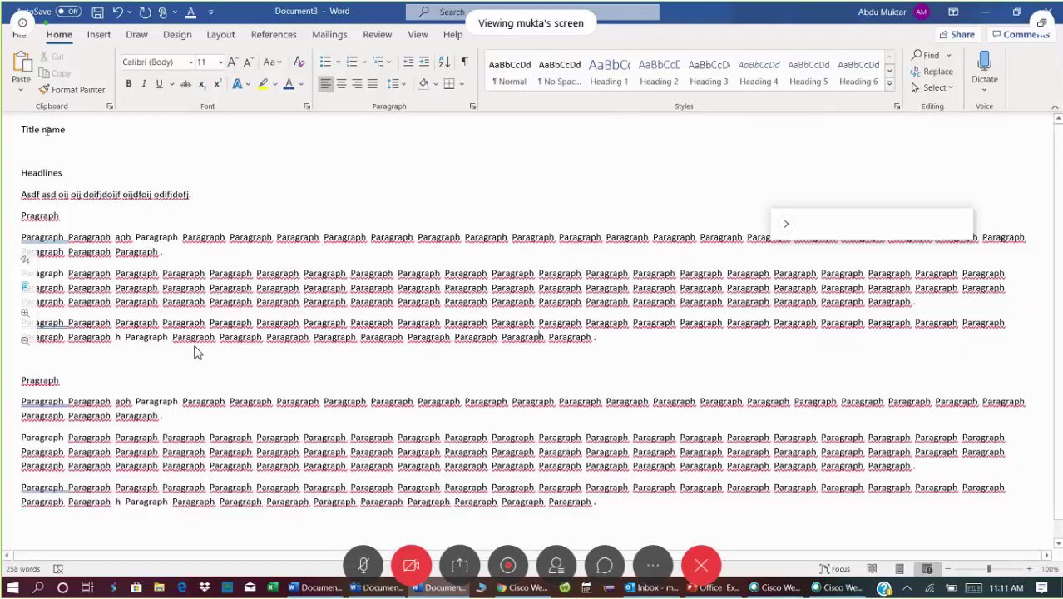
{"action": "left_click", "coordinate": [118, 15]}
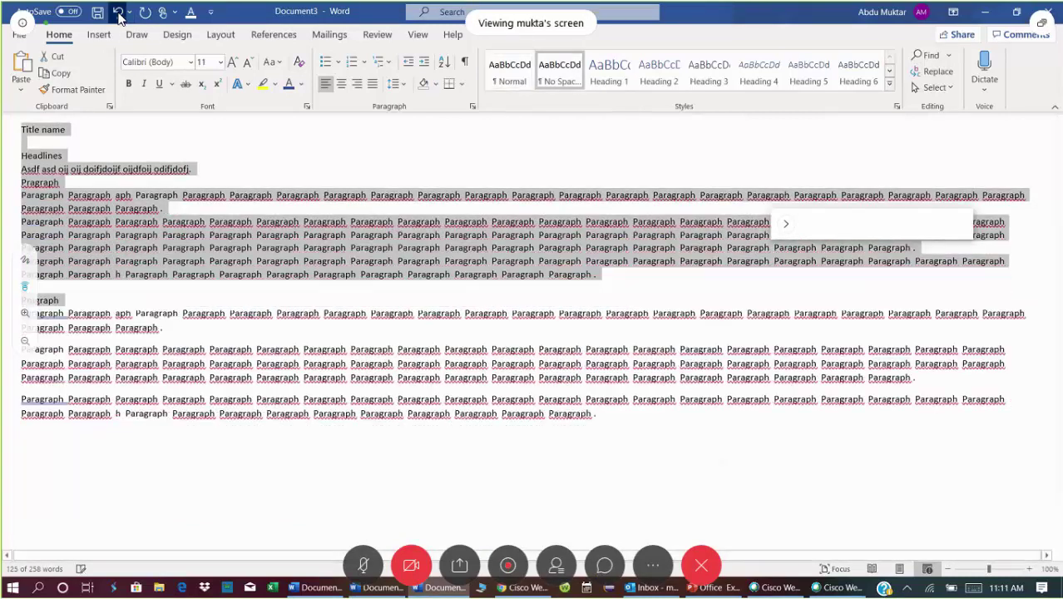
{"action": "left_click", "coordinate": [118, 15]}
{"action": "left_click", "coordinate": [119, 15]}
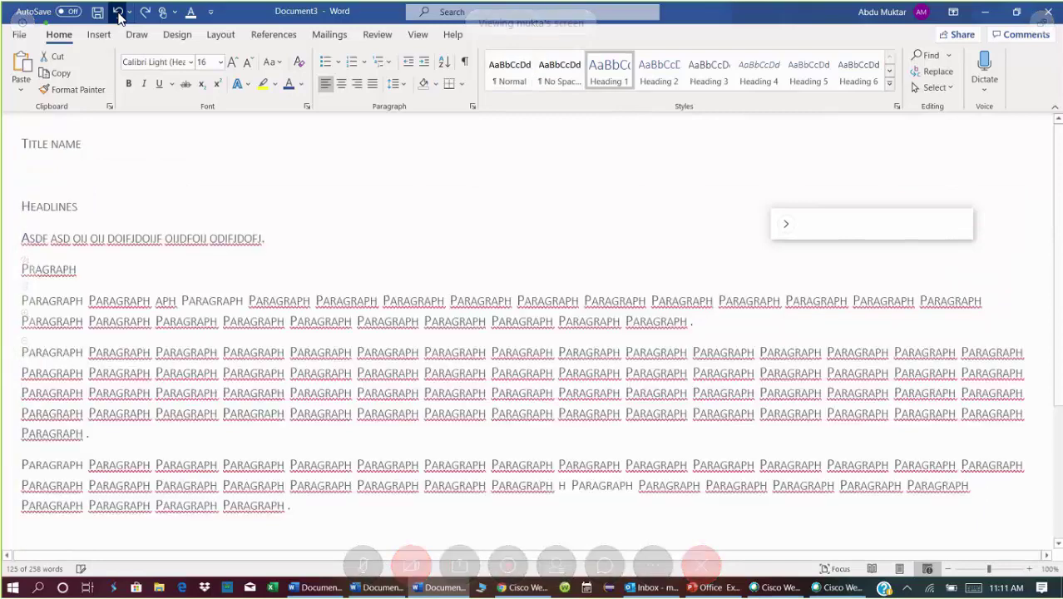
{"action": "left_click", "coordinate": [118, 14]}
{"action": "left_click", "coordinate": [119, 15]}
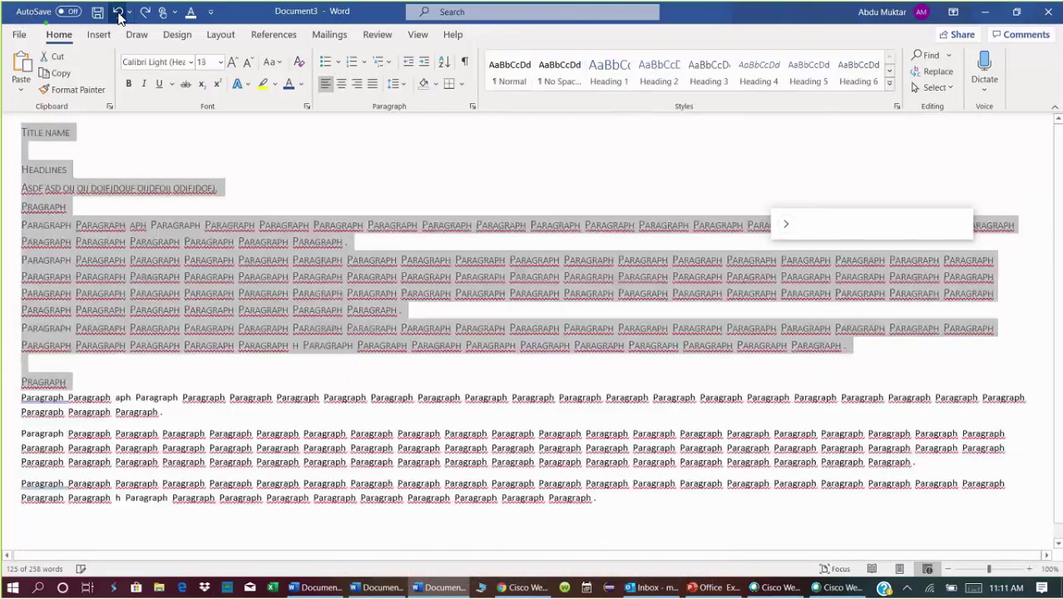
{"action": "left_click", "coordinate": [119, 15]}
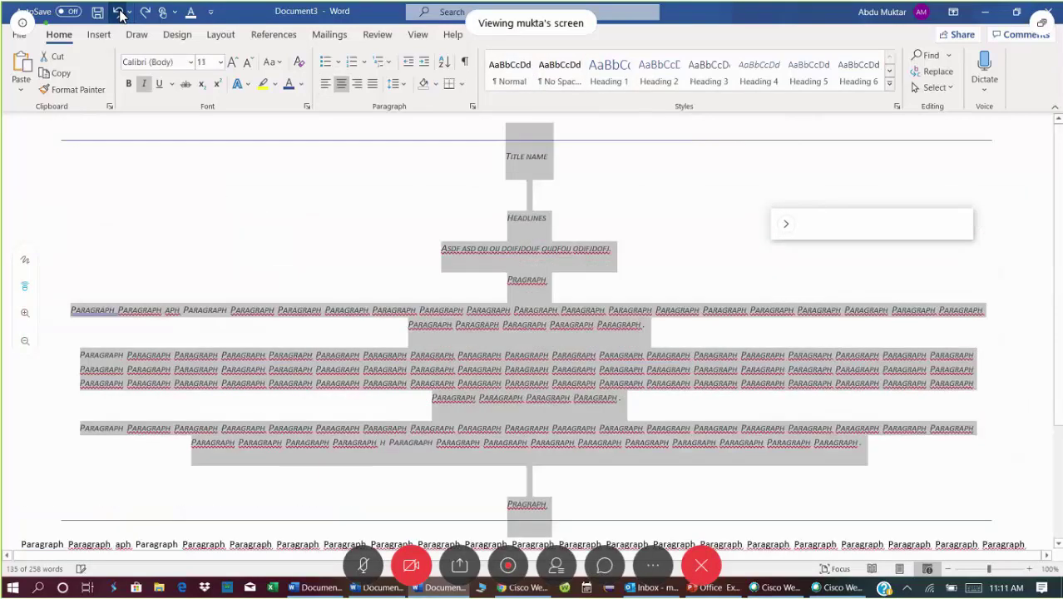
{"action": "left_click", "coordinate": [119, 15]}
{"action": "left_click", "coordinate": [119, 15]}
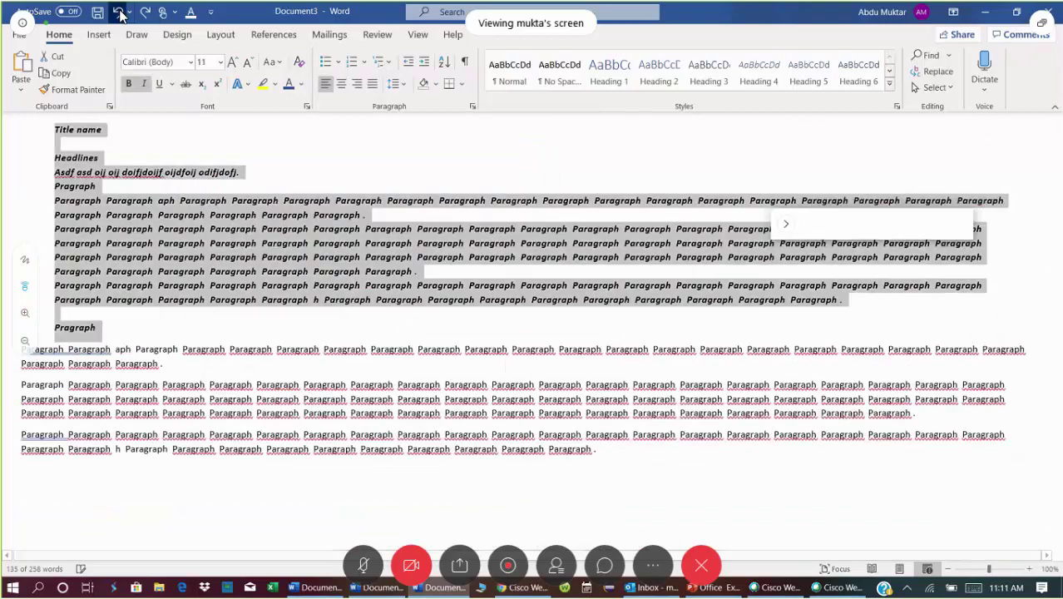
{"action": "left_click", "coordinate": [119, 15]}
{"action": "left_click", "coordinate": [119, 15]}
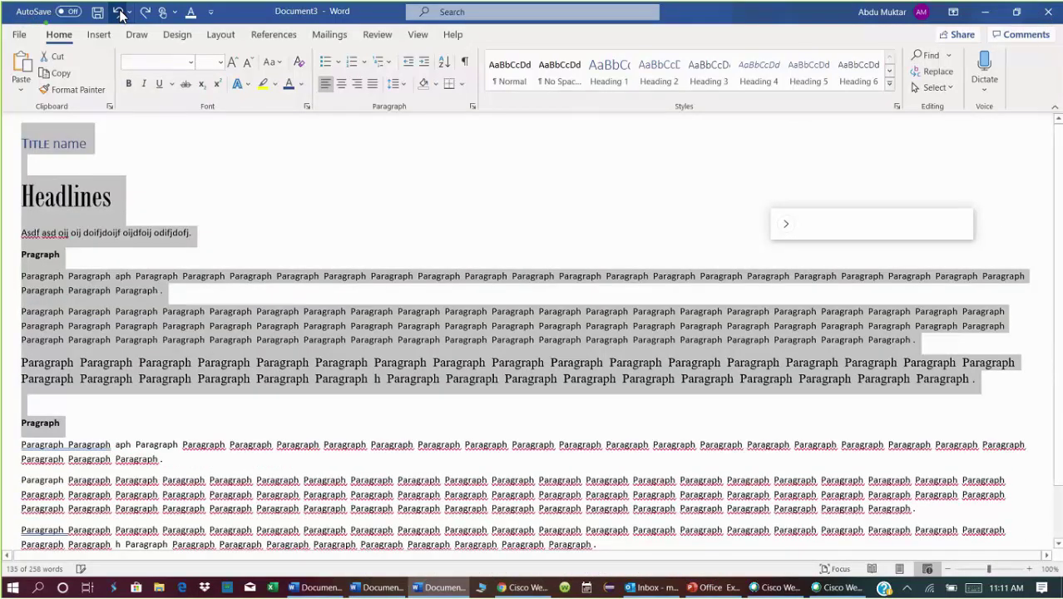
Step: Undo the earlier heading-style changes on Title name and the Headlines size
{"action": "left_click", "coordinate": [119, 15]}
{"action": "left_click", "coordinate": [119, 15]}
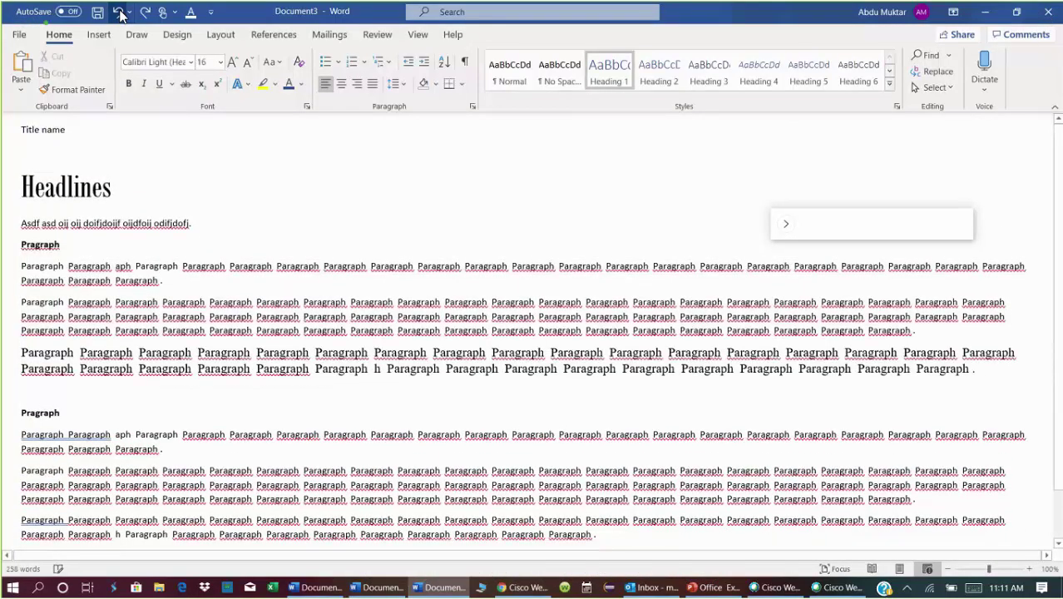
{"action": "left_click", "coordinate": [119, 15]}
{"action": "left_click", "coordinate": [119, 15]}
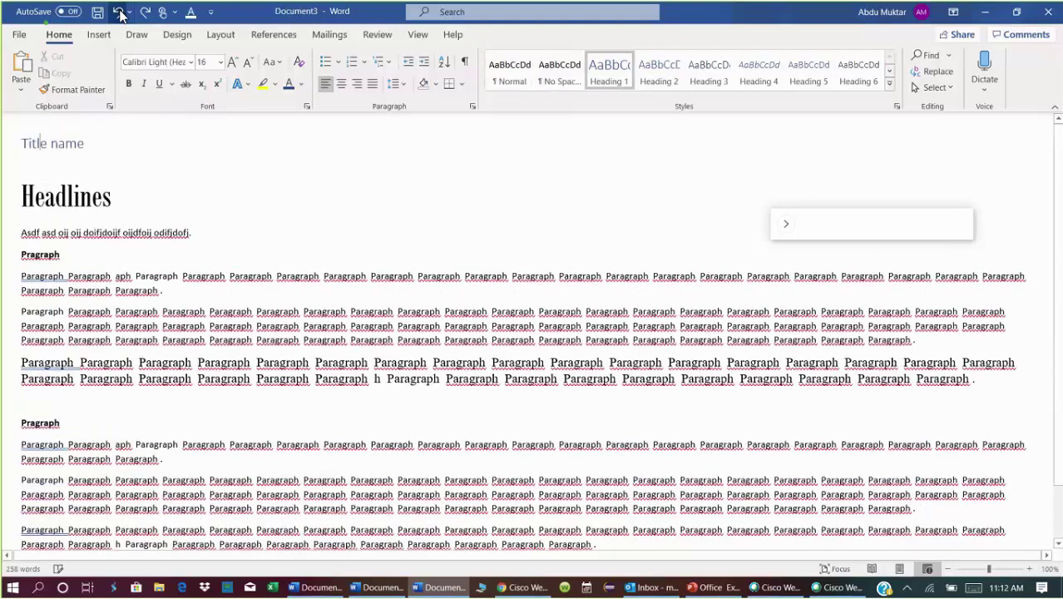
{"action": "left_click", "coordinate": [119, 15]}
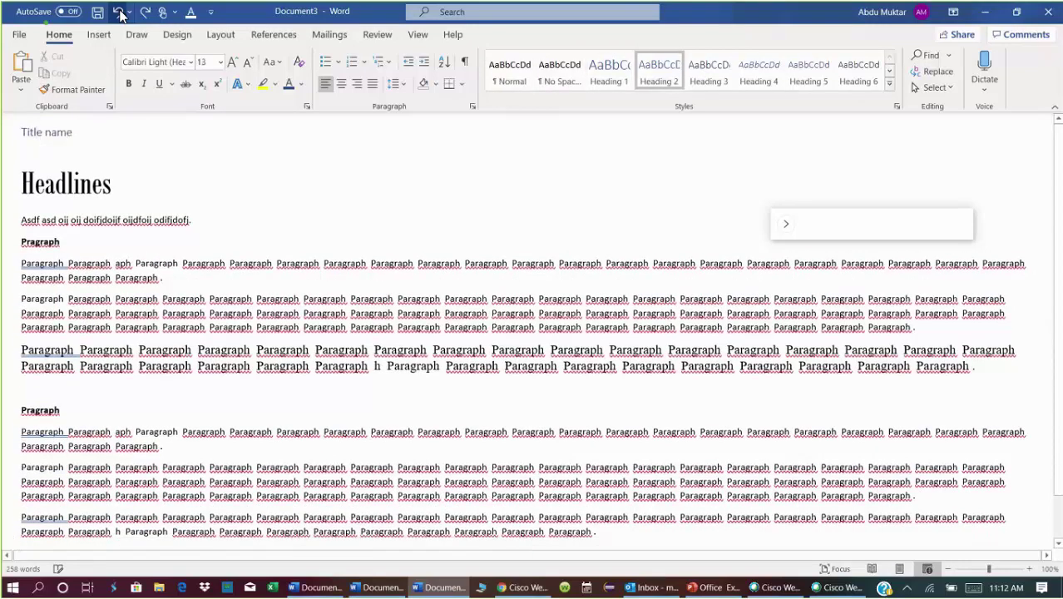
{"action": "left_click", "coordinate": [119, 15]}
{"action": "left_click", "coordinate": [119, 15]}
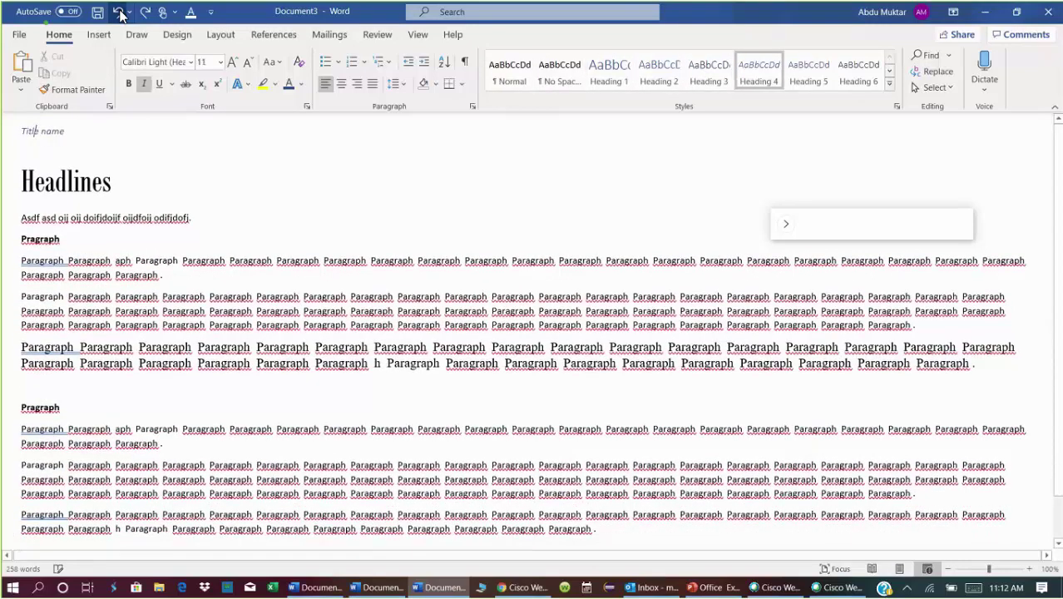
{"action": "left_click", "coordinate": [119, 15]}
{"action": "left_click", "coordinate": [119, 15]}
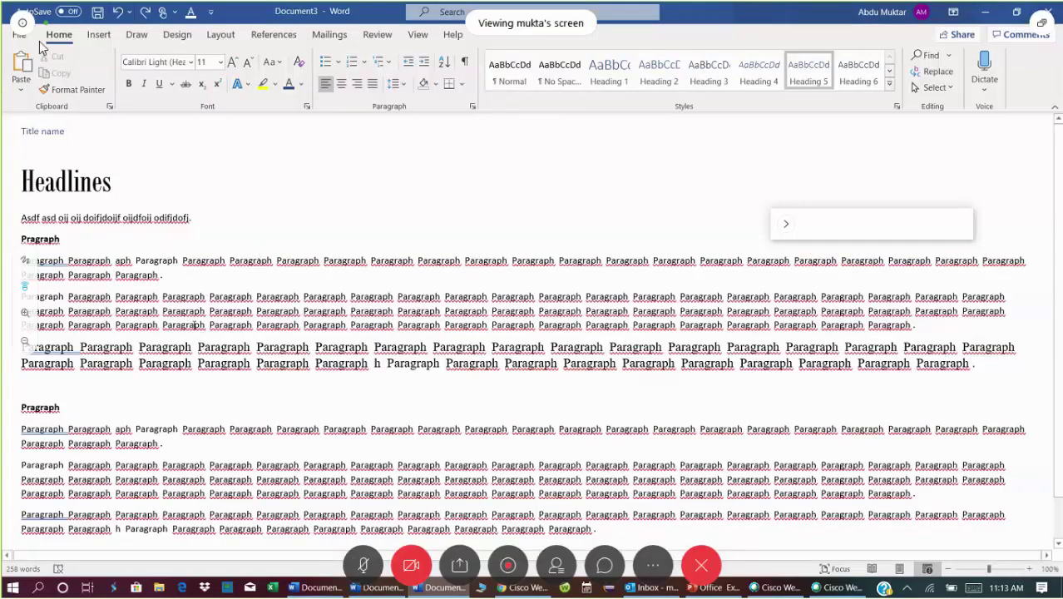
Step: Create a new blank document, Document4, from the File start screen
{"action": "left_click", "coordinate": [22, 22]}
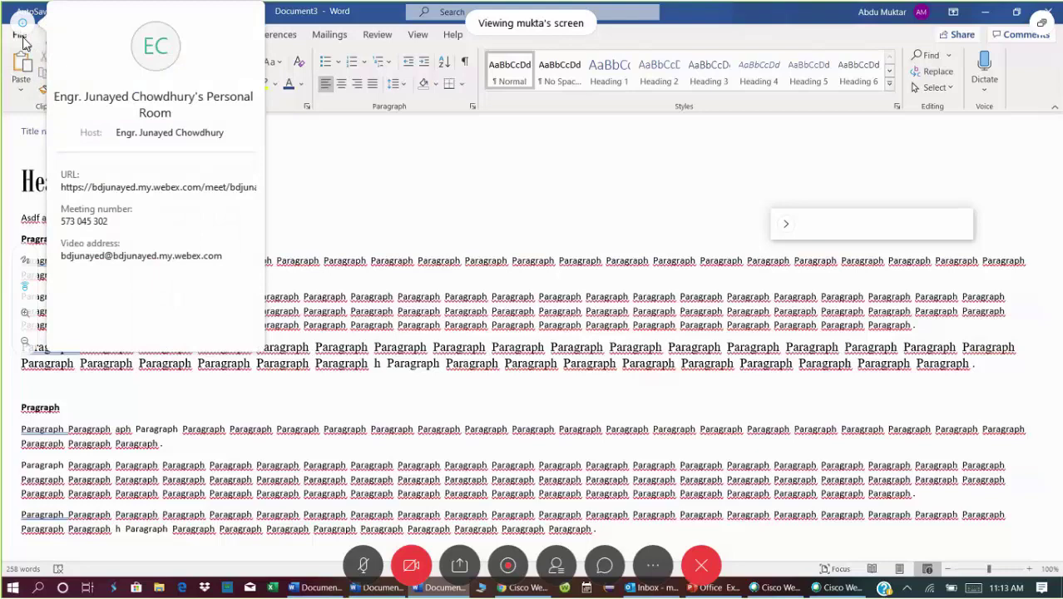
{"action": "left_click", "coordinate": [24, 39]}
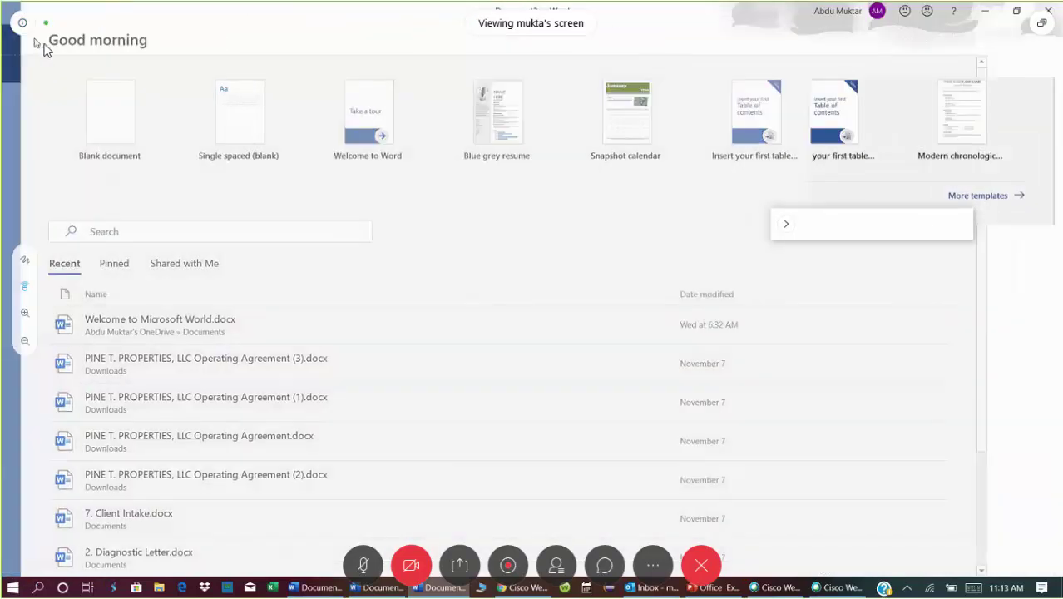
{"action": "key", "text": "Escape"}
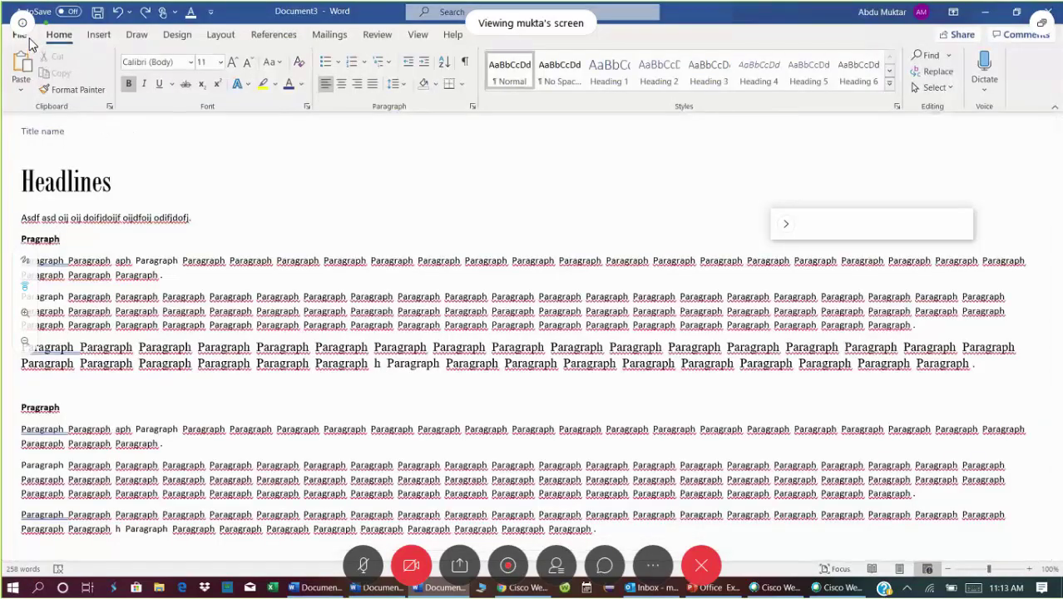
{"action": "left_click", "coordinate": [25, 37]}
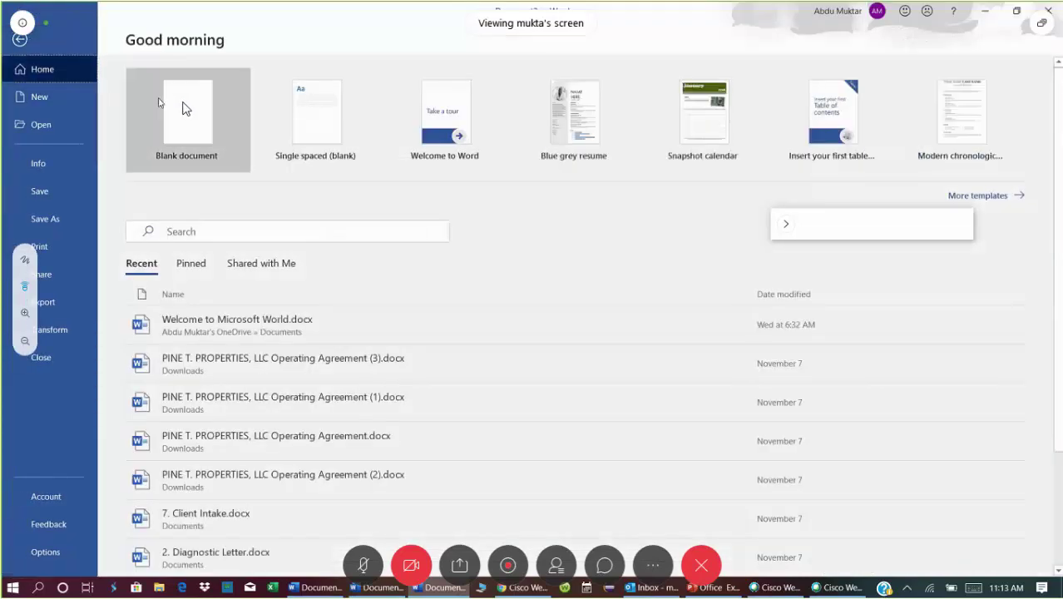
{"action": "left_click", "coordinate": [185, 108]}
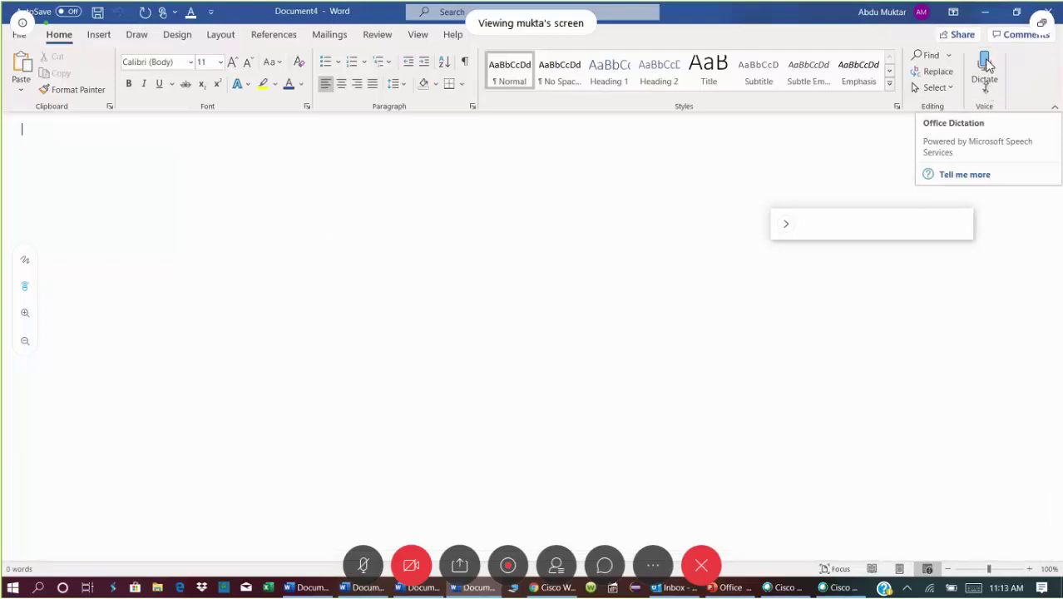
Step: Start Word's Dictate feature and speak two long paragraphs into Document4
{"action": "left_click", "coordinate": [986, 76]}
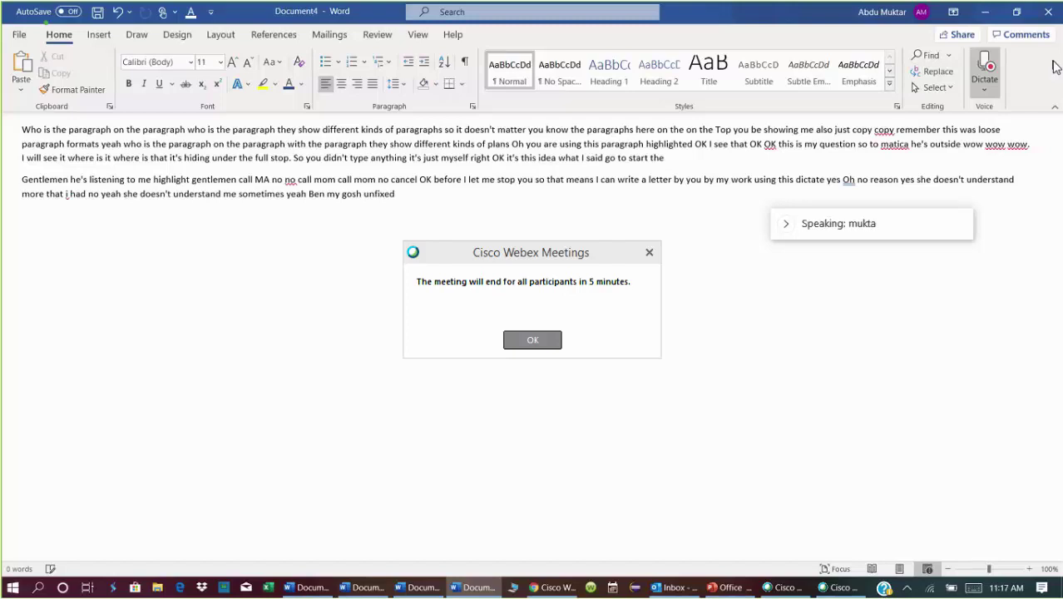
Step: Dismiss the Webex 'meeting will end' warning and keep dictating until the text ends 'why not food OK'
{"action": "left_click", "coordinate": [549, 339]}
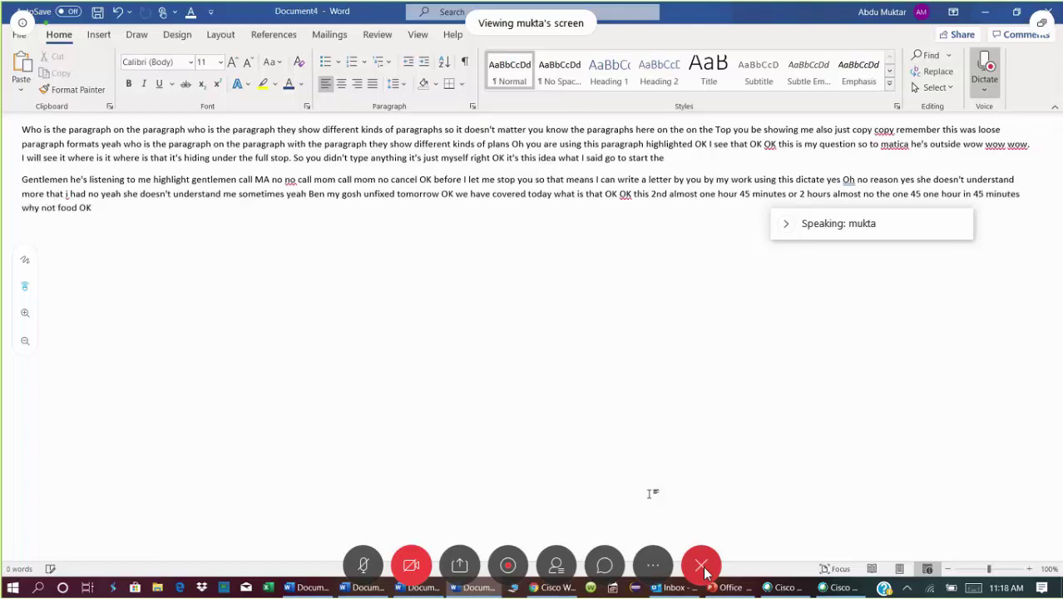
Step: End the Webex meeting for all participants and confirm it in the dialog
{"action": "left_click", "coordinate": [704, 572]}
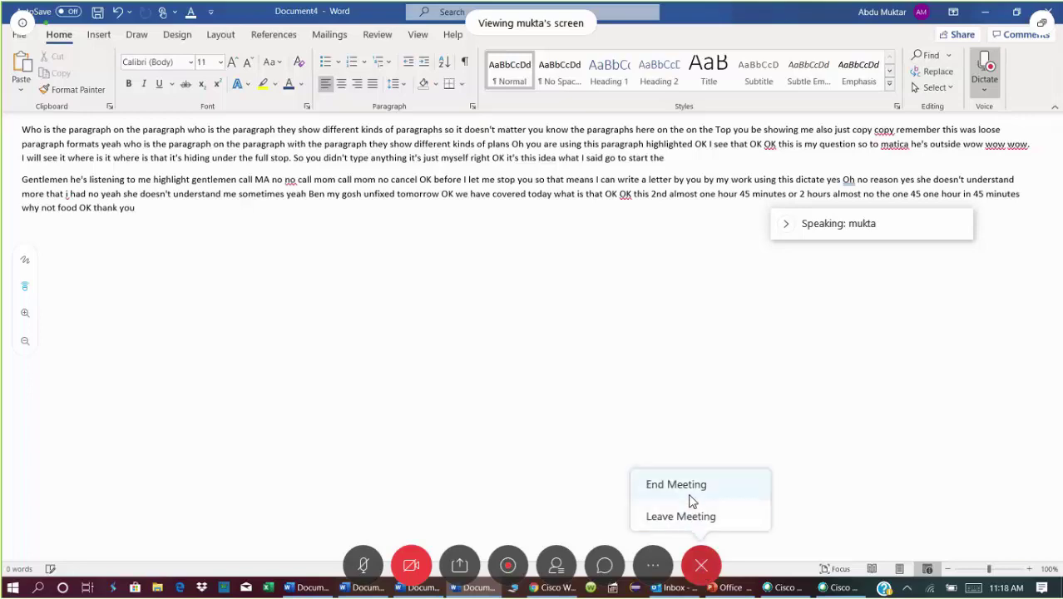
{"action": "left_click", "coordinate": [690, 496]}
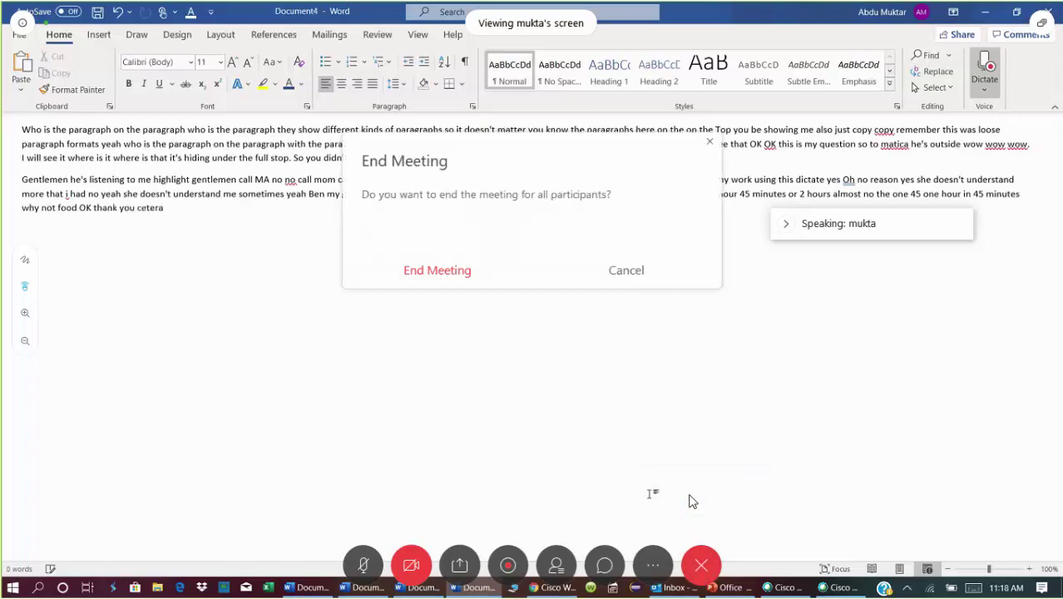
{"action": "left_click", "coordinate": [435, 266]}
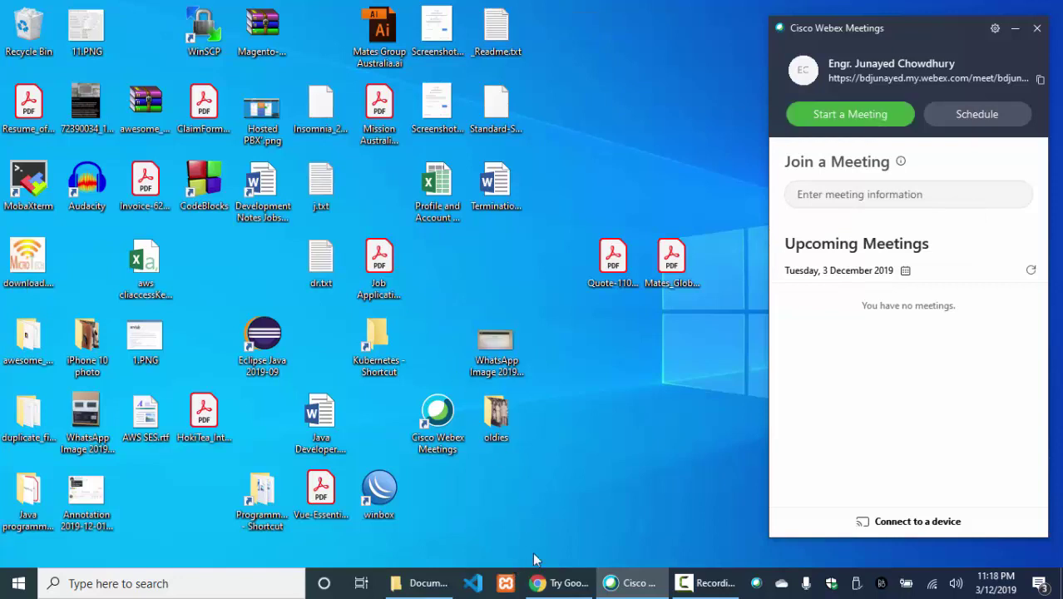
Step: Open Notepad from Windows search and write the session time '9:31 to 11:17'
{"action": "left_click", "coordinate": [102, 582]}
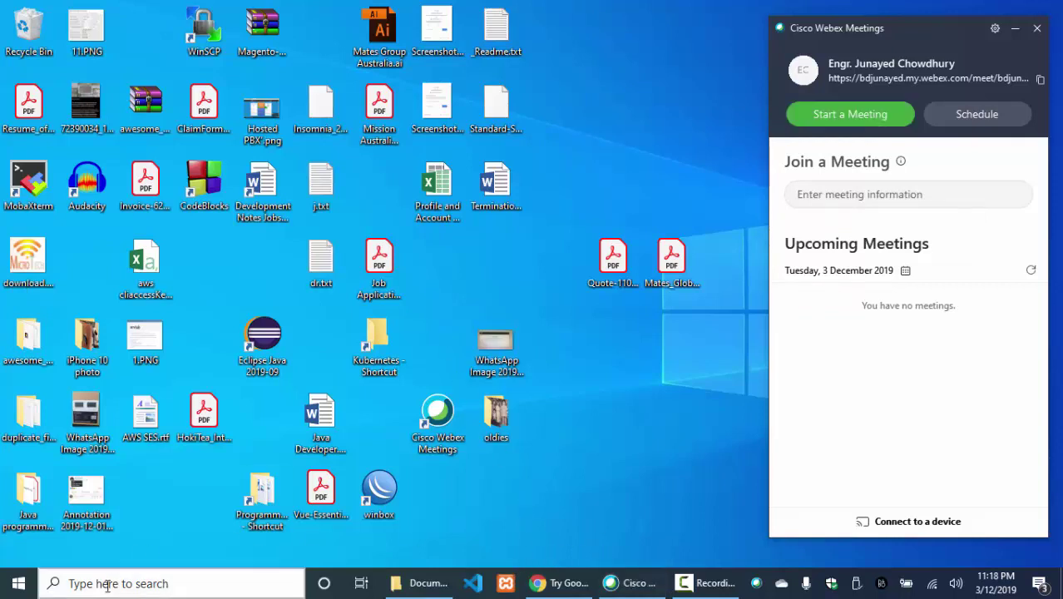
{"action": "type", "text": "notepad"}
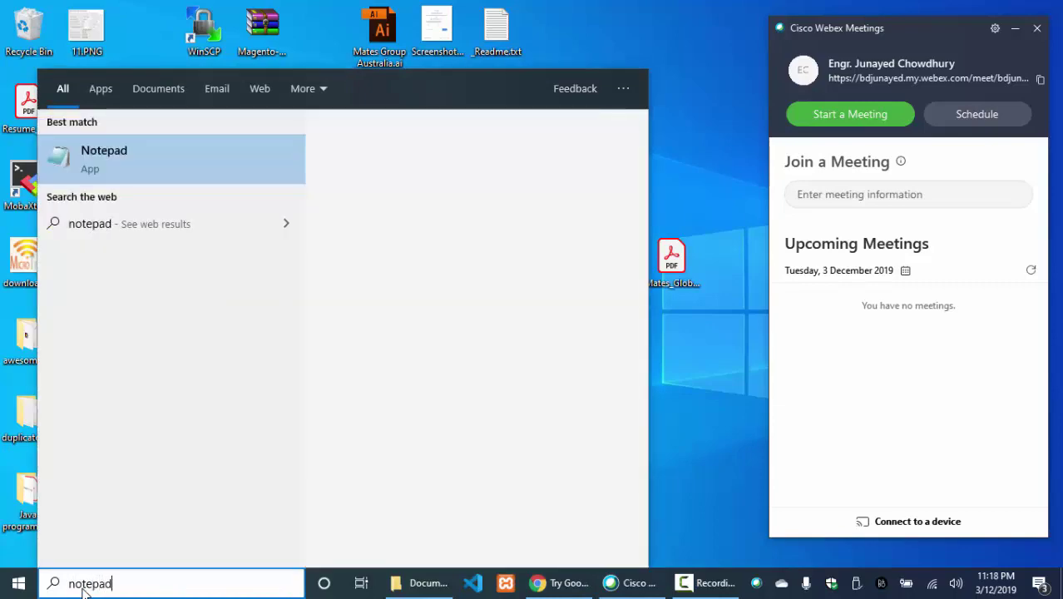
{"action": "key", "text": "Return"}
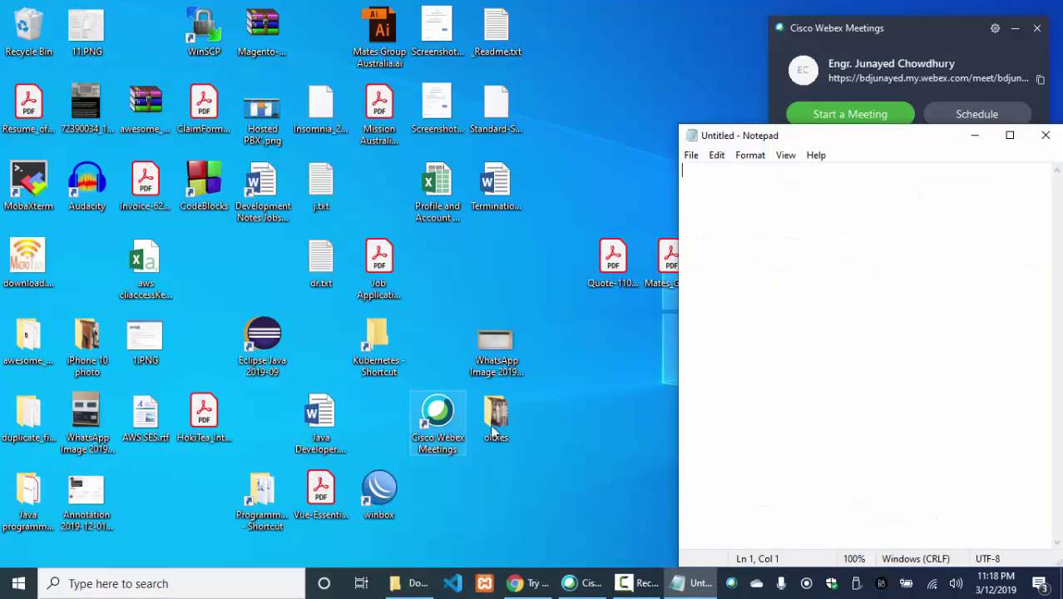
{"action": "type", "text": "9"}
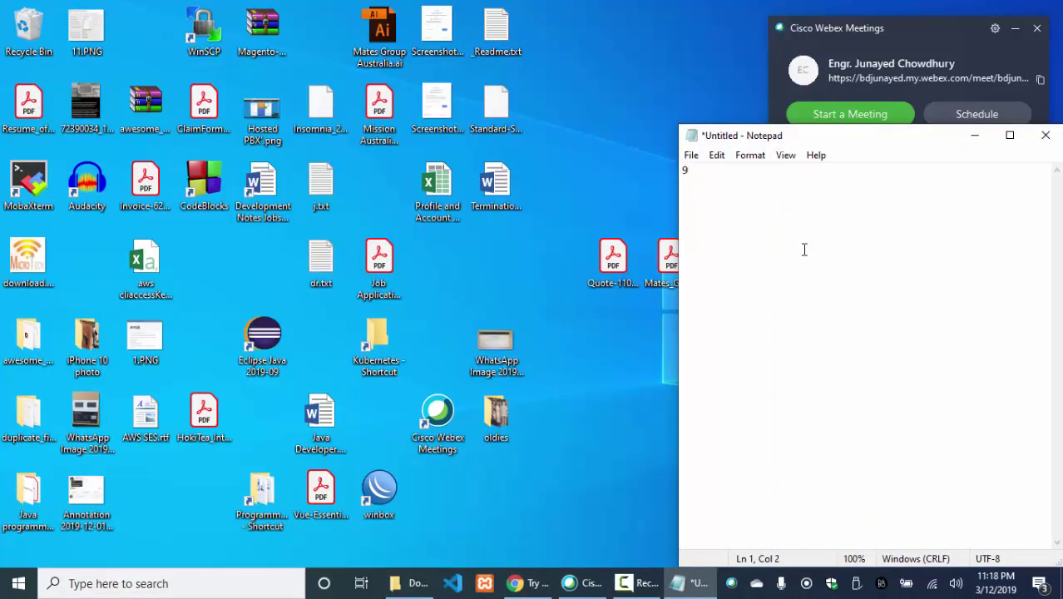
{"action": "type", "text": ":31"}
{"action": "type", "text": " to "}
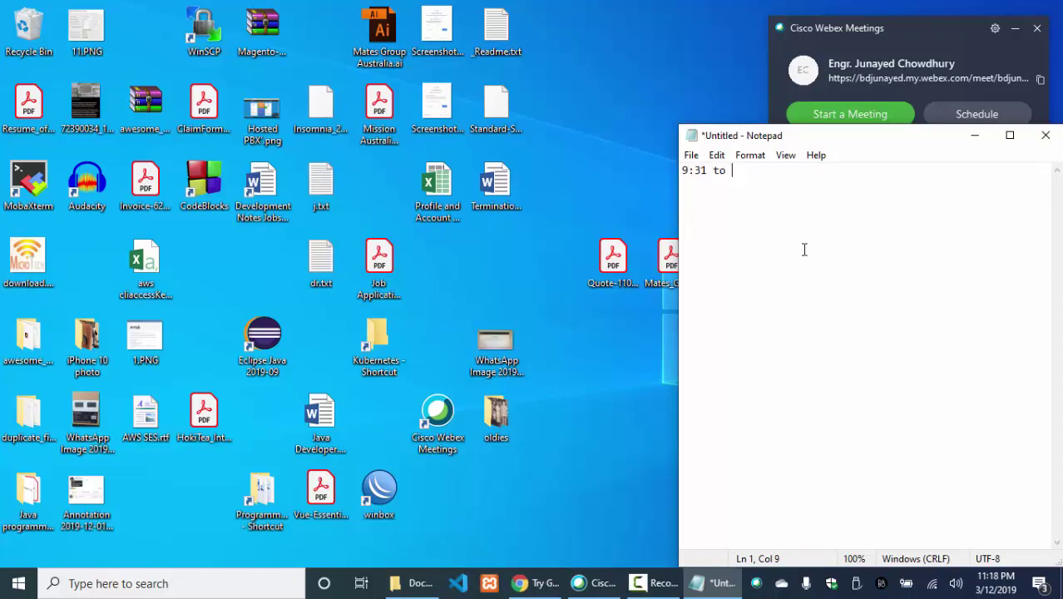
{"action": "type", "text": "11:"}
{"action": "type", "text": "17"}
{"action": "left_click", "coordinate": [653, 583]}
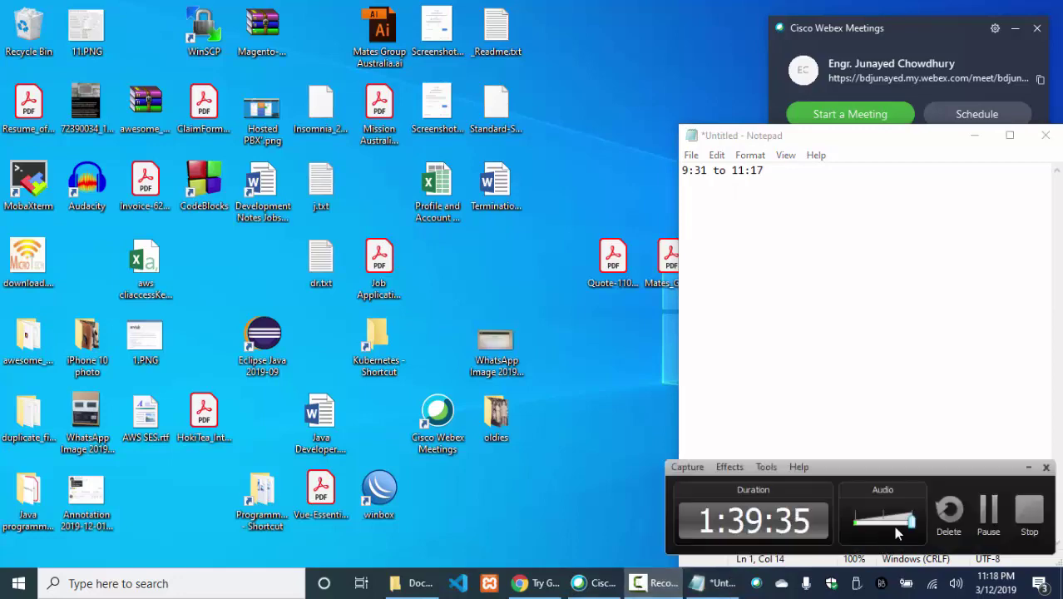